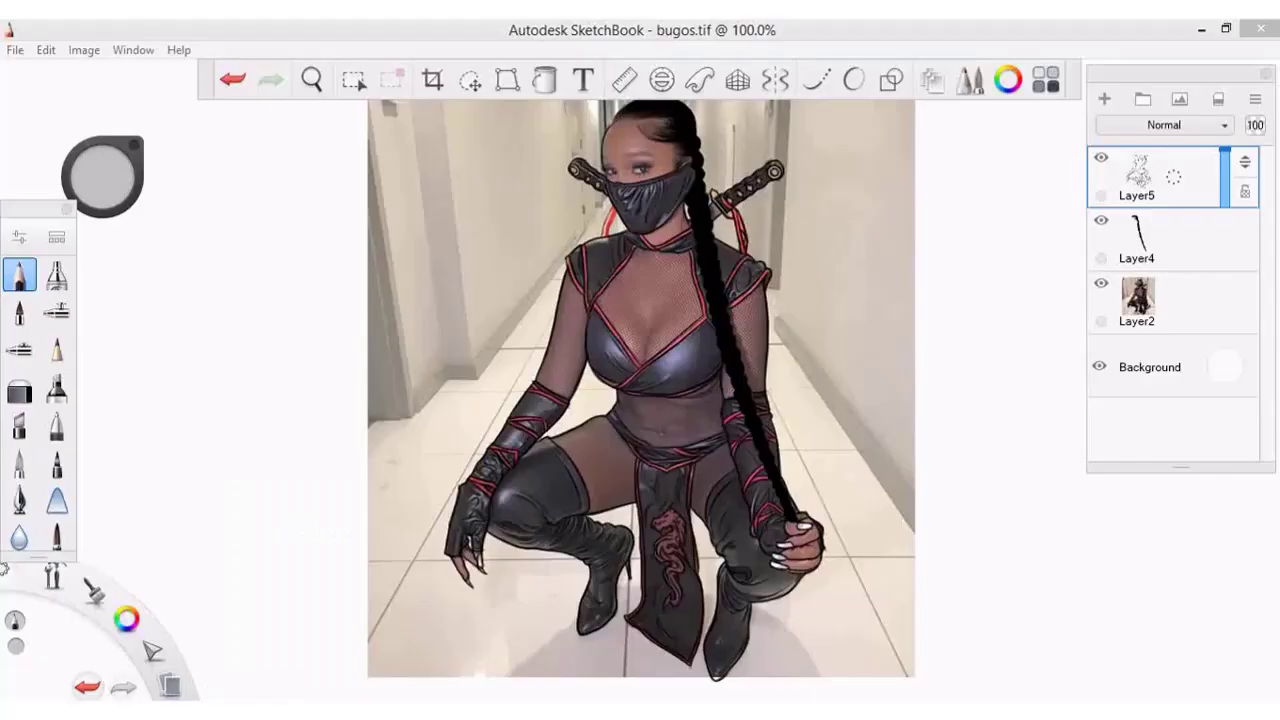
- Zoom to about 195% on the figure's upper body and set the drawing colour to black
click(311, 80)
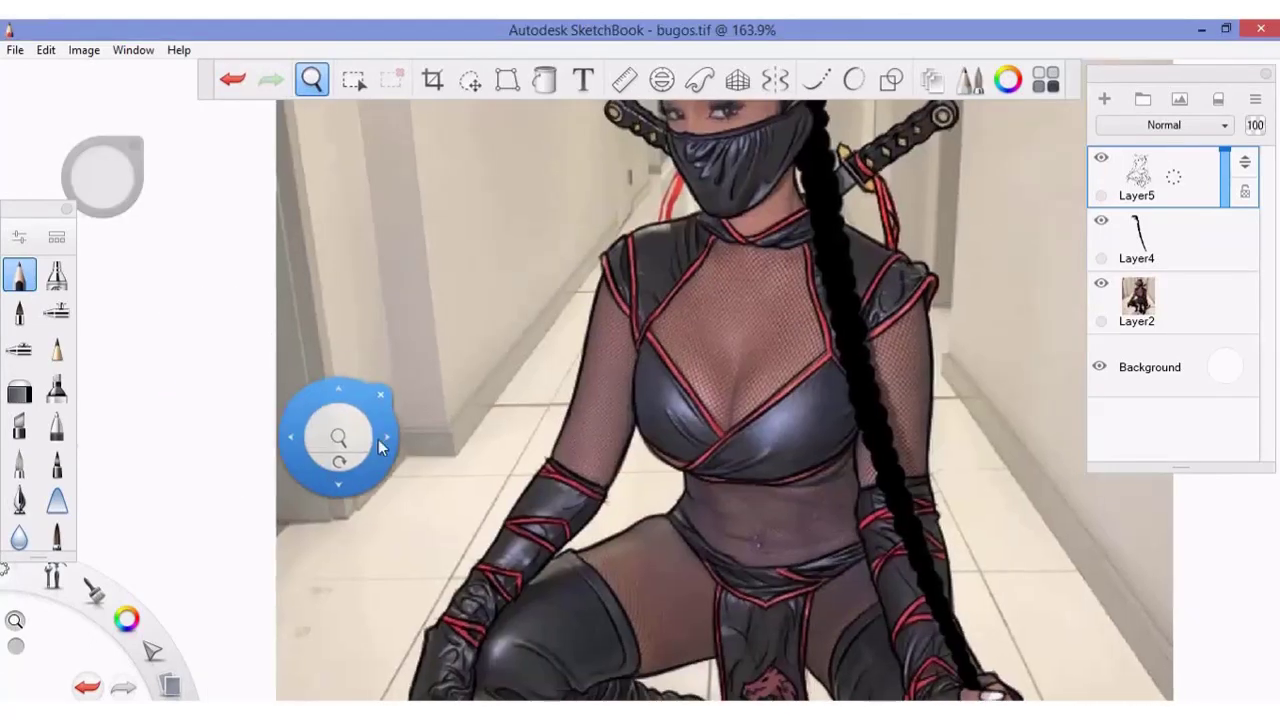
drag(378, 439, 134, 503)
drag(217, 482, 252, 424)
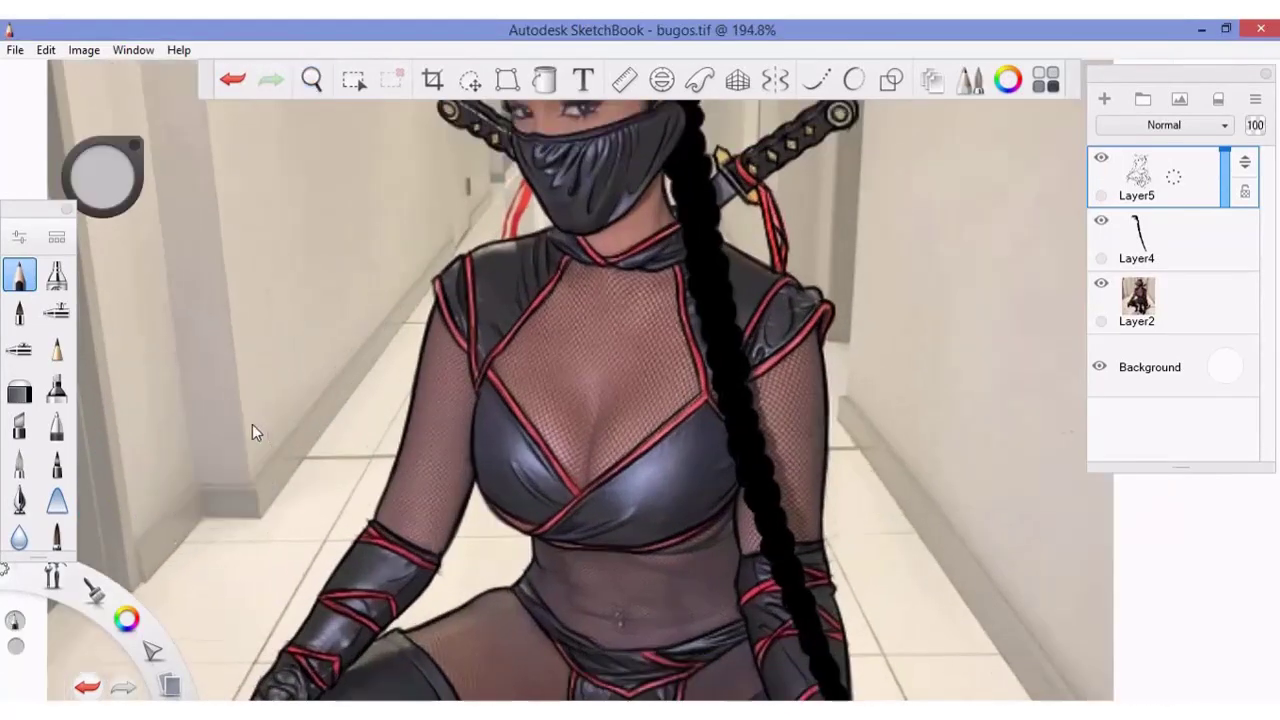
mouse_move(103, 175)
mouse_down()
mouse_move(163, 260)
mouse_move(94, 263)
mouse_up()
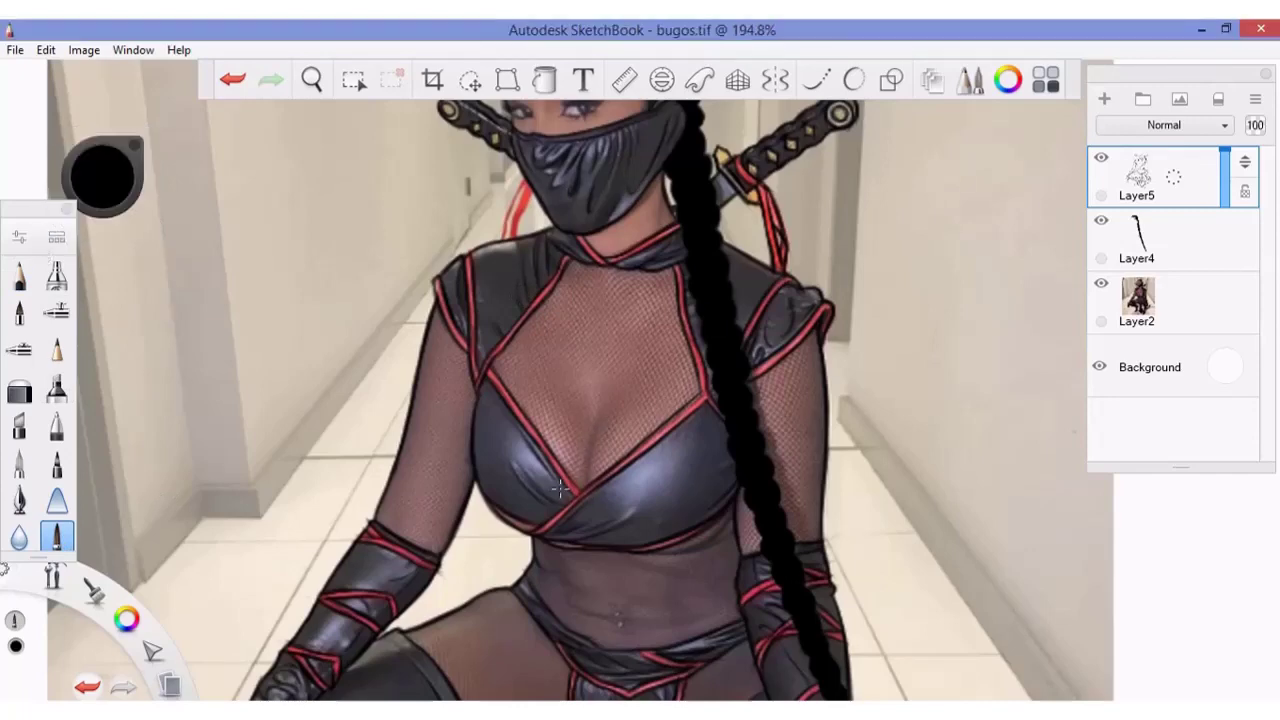
- Enlarge the brush size, toggling the reference photo to compare the torso
key(ctrl+z)
key(ctrl+y)
click(1101, 283)
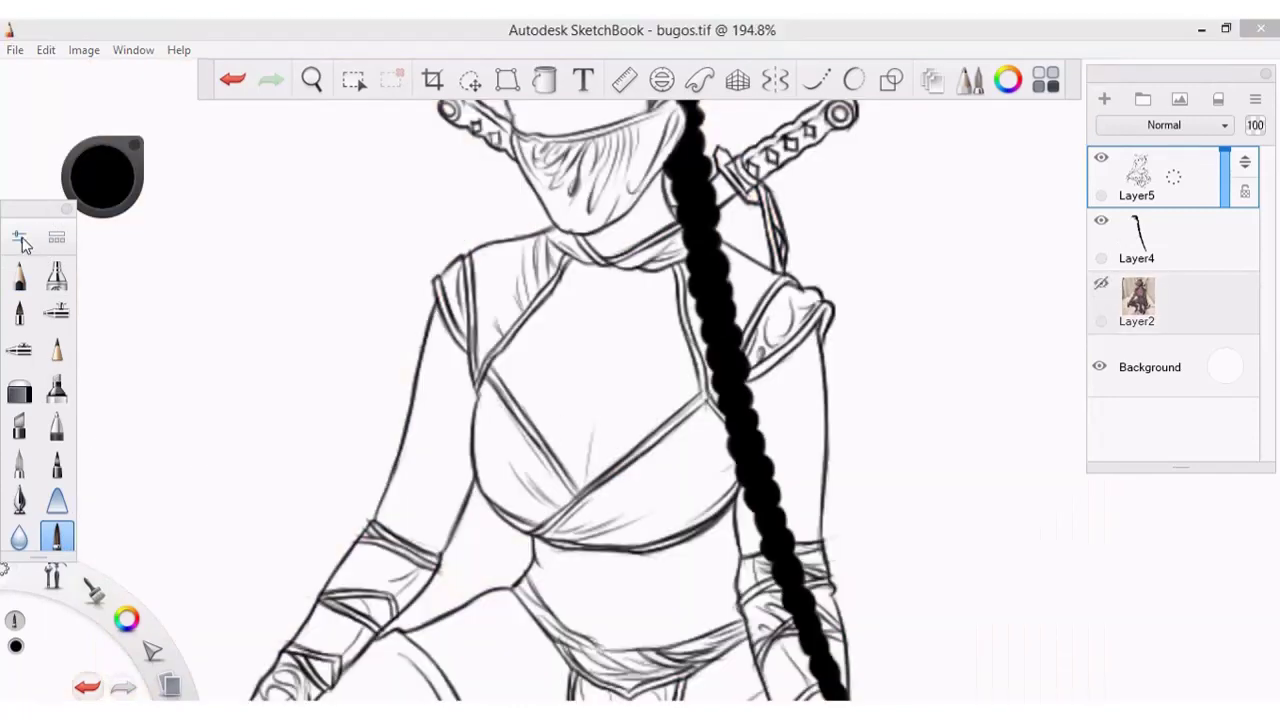
key(ctrl+alt+b)
click(342, 437)
key(ctrl+alt+b)
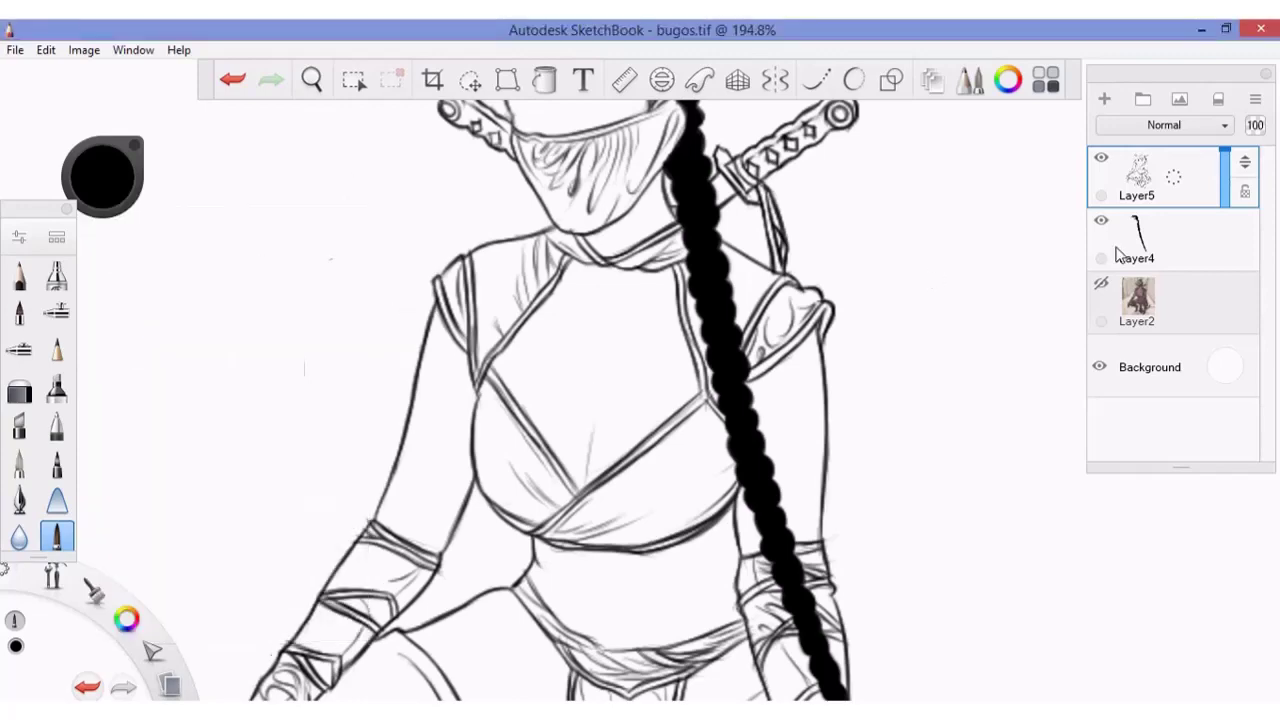
click(1101, 285)
click(1101, 285)
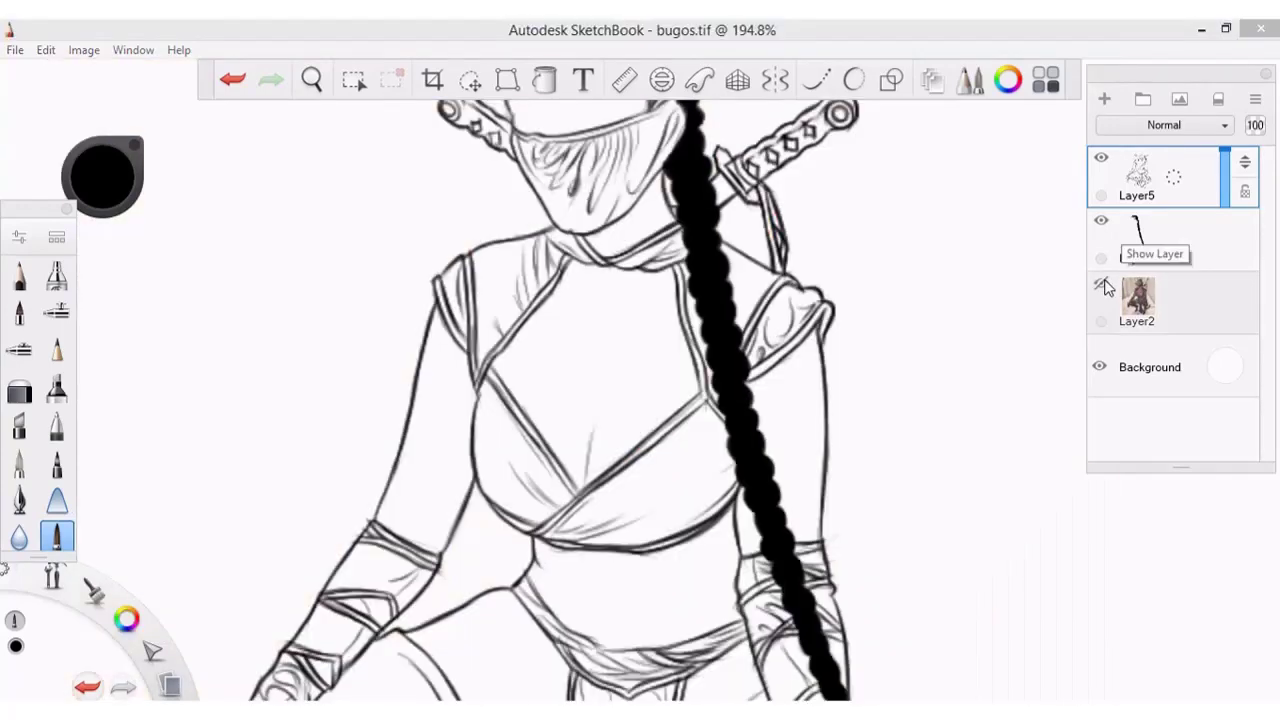
click(1101, 285)
- Sketch the stomach muscle lines and navel, undoing and redoing strokes to refine them
key(ctrl+z)
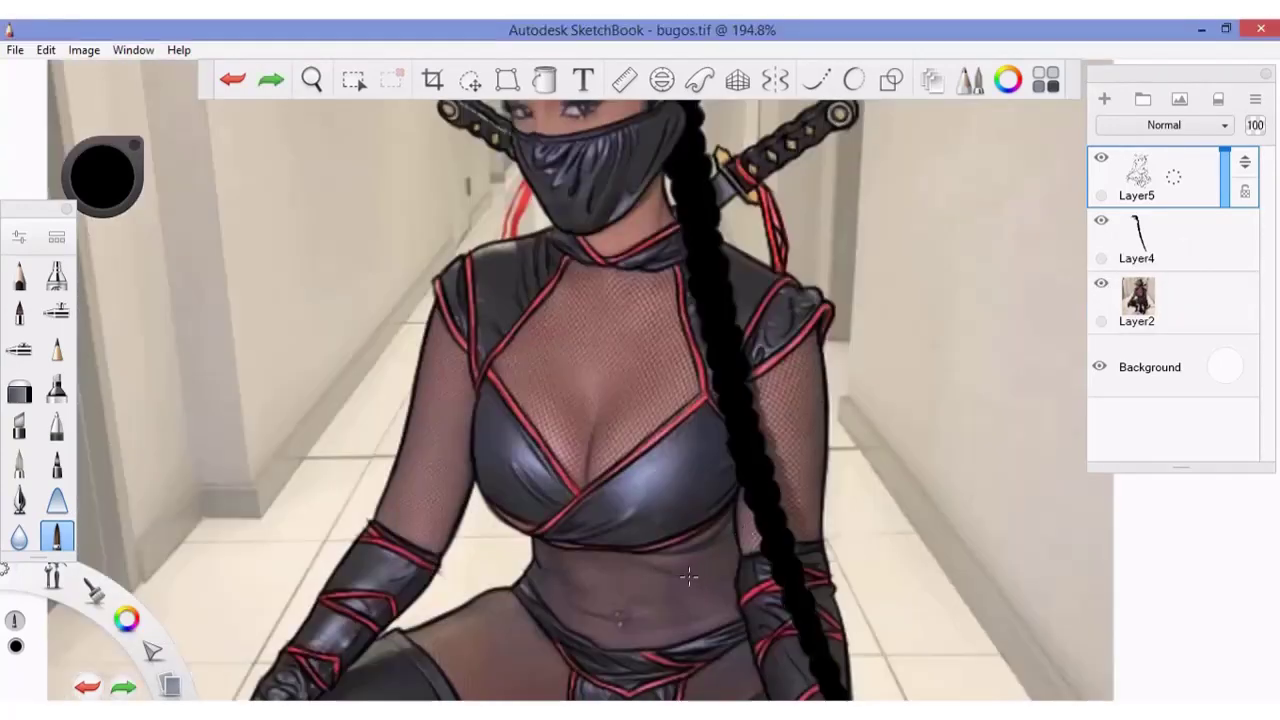
key(ctrl+y)
key(ctrl+z)
key(ctrl+y)
key(ctrl+z)
key(ctrl+y)
key(ctrl+z)
key(ctrl+y)
key(ctrl+z)
key(ctrl+y)
key(ctrl+z)
key(ctrl+y)
key(ctrl+z)
key(ctrl+y)
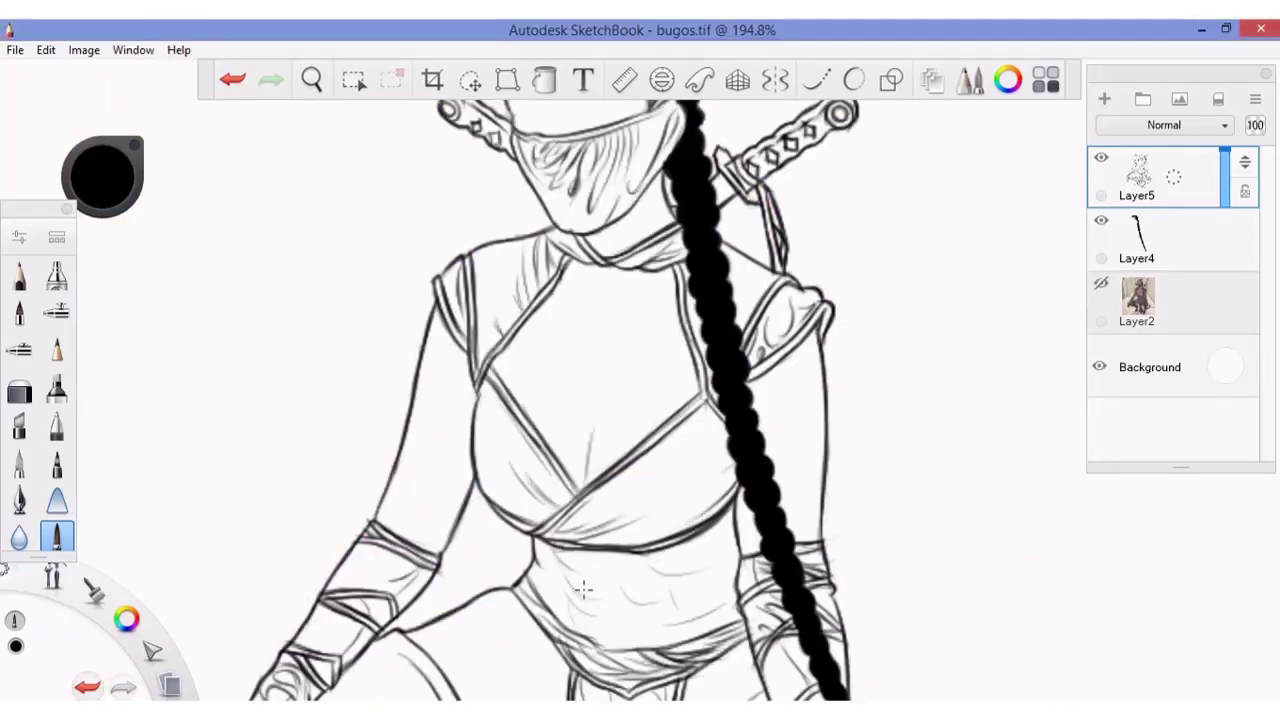
key(ctrl+z)
key(ctrl+y)
key(ctrl+z)
key(ctrl+y)
- Compare the ab lines and navel against the reference photo, leaving the photo visible
click(1102, 284)
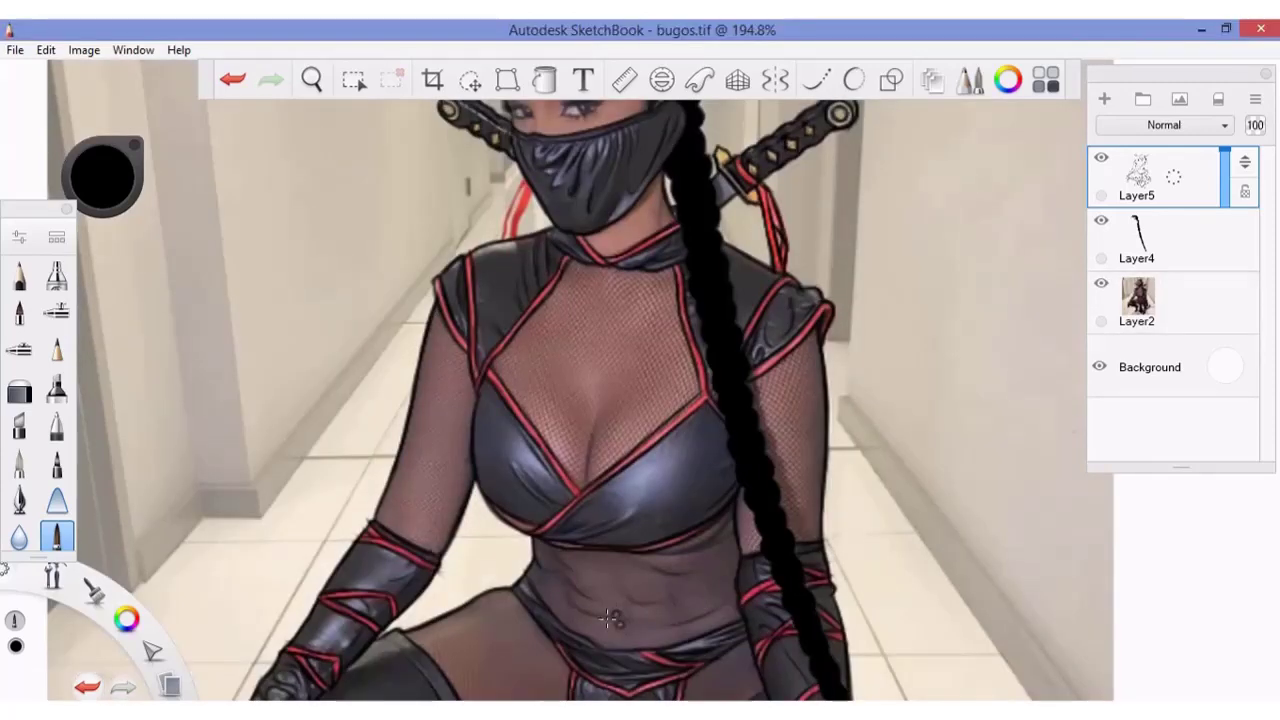
click(1101, 284)
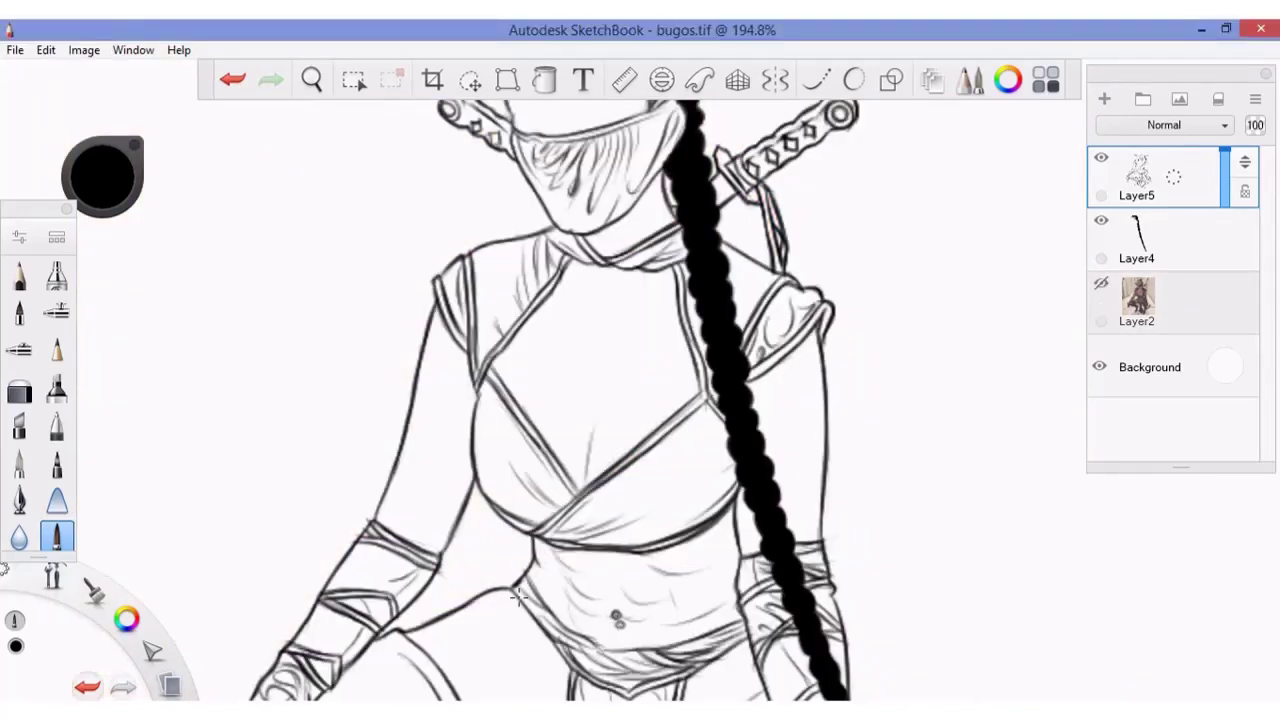
click(1101, 284)
click(1101, 284)
click(1101, 284)
key(space)
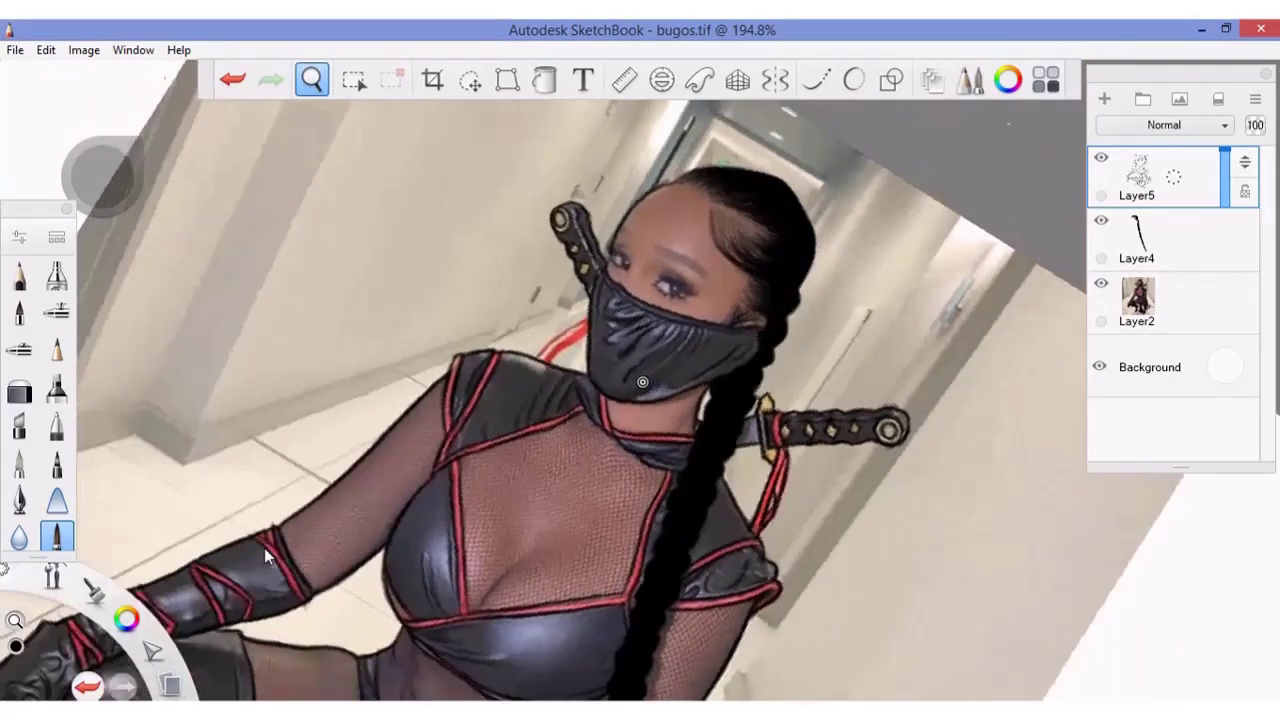
- Tilt the view toward the face and test strokes with undo and redo
mouse_move(272, 333)
mouse_down()
mouse_move(264, 557)
mouse_move(779, 310)
mouse_up()
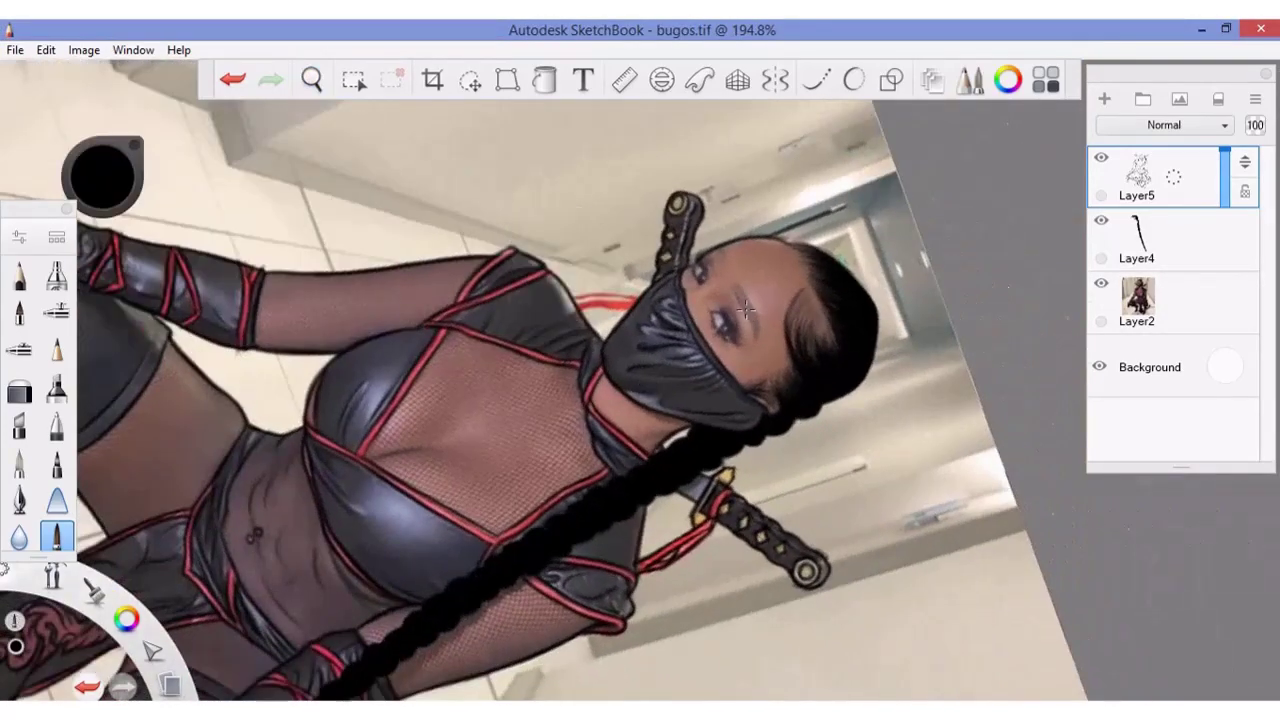
key(ctrl+z)
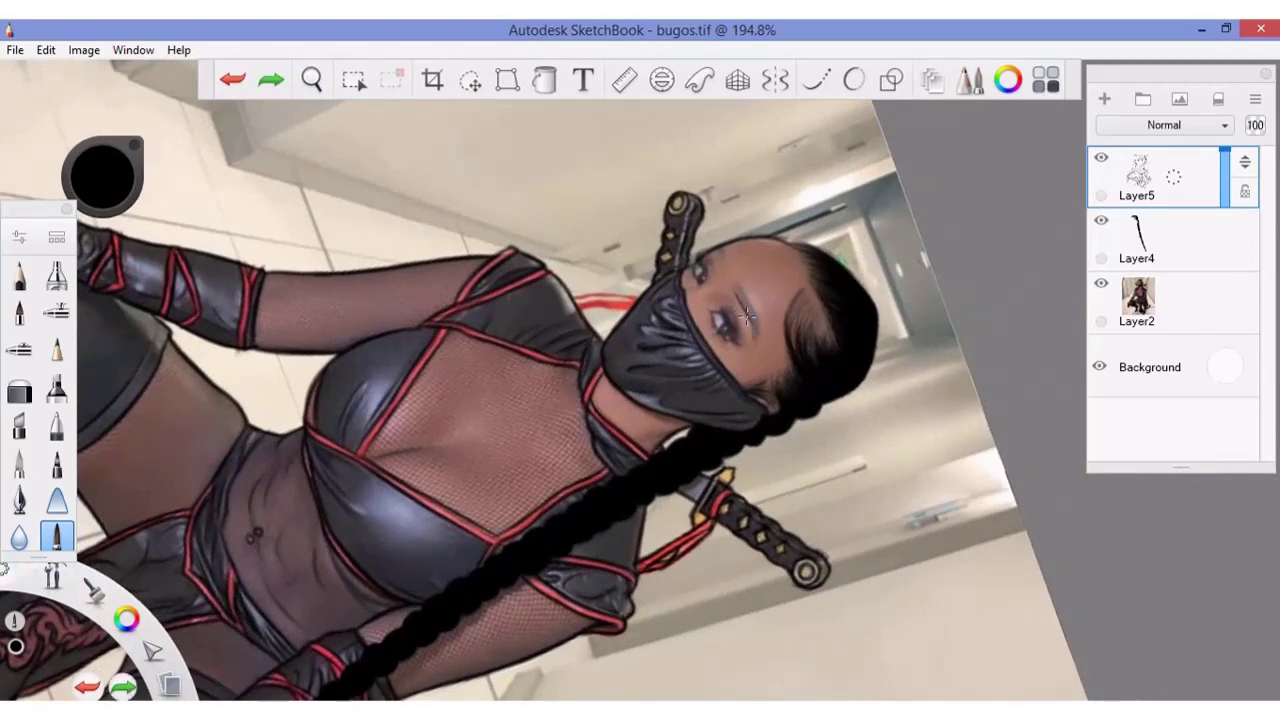
key(ctrl+y)
key(ctrl+z)
key(ctrl+y)
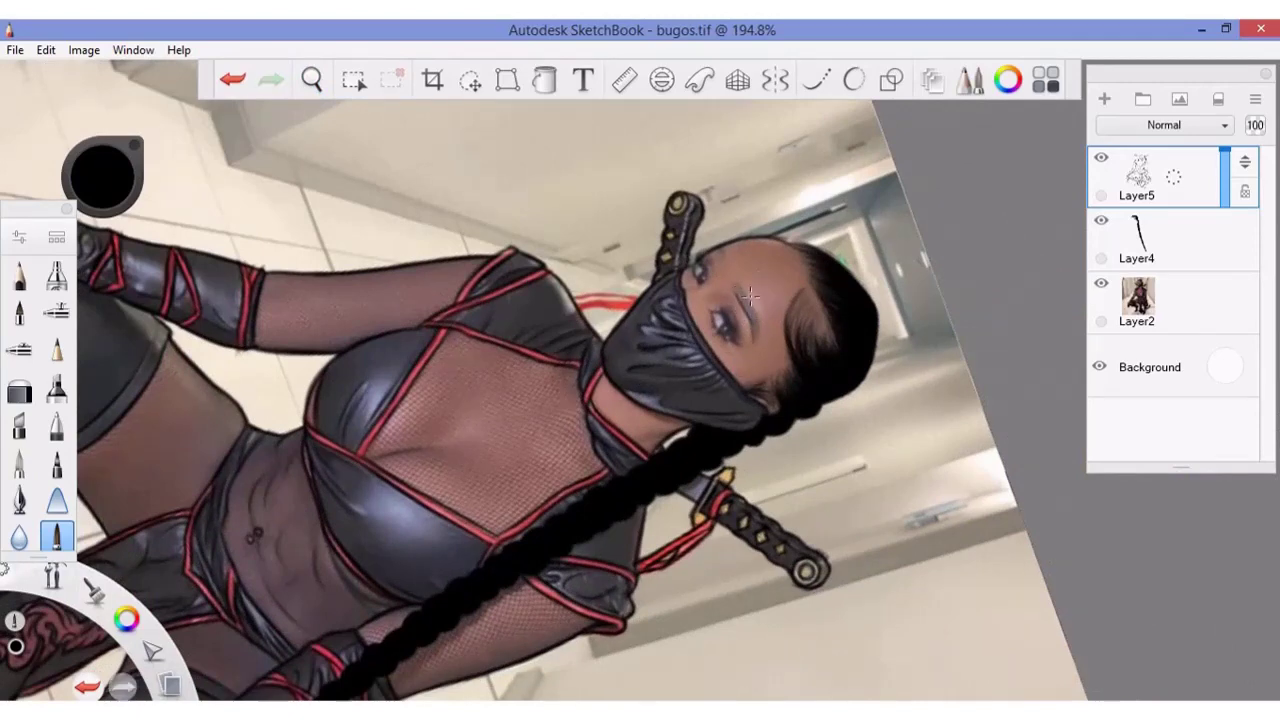
key(ctrl+z)
key(ctrl+y)
key(ctrl+z)
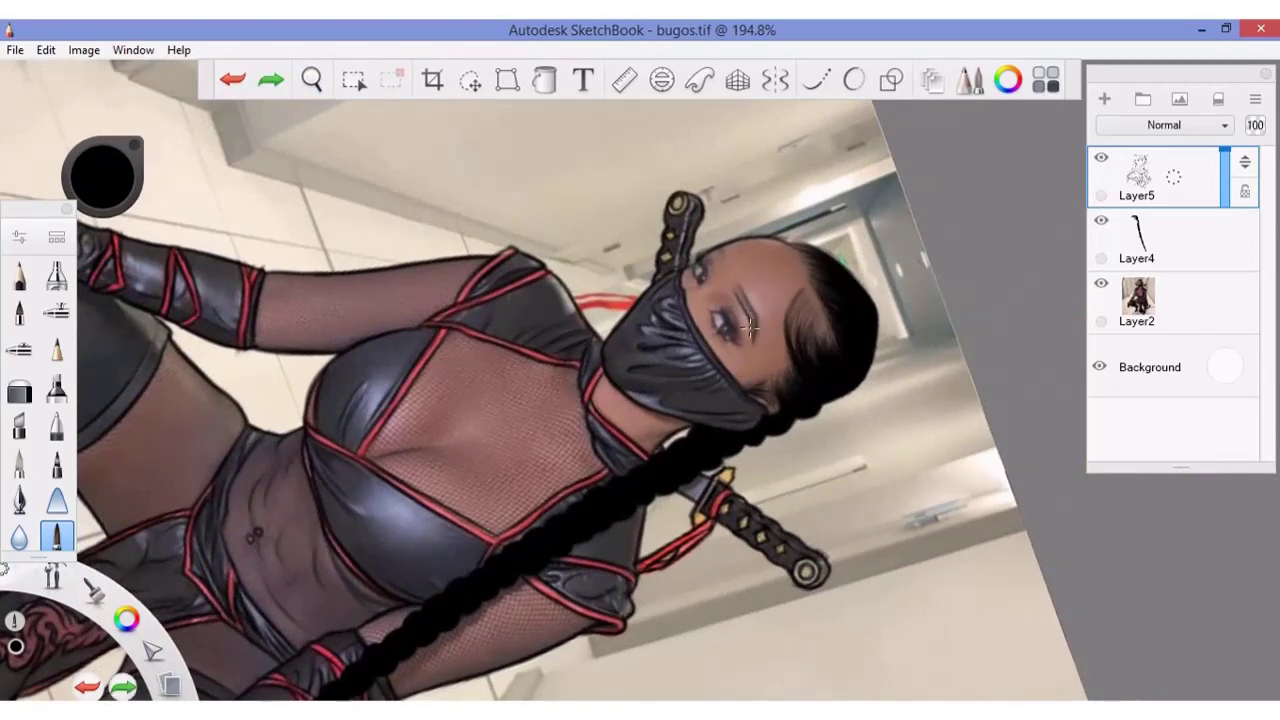
key(ctrl+y)
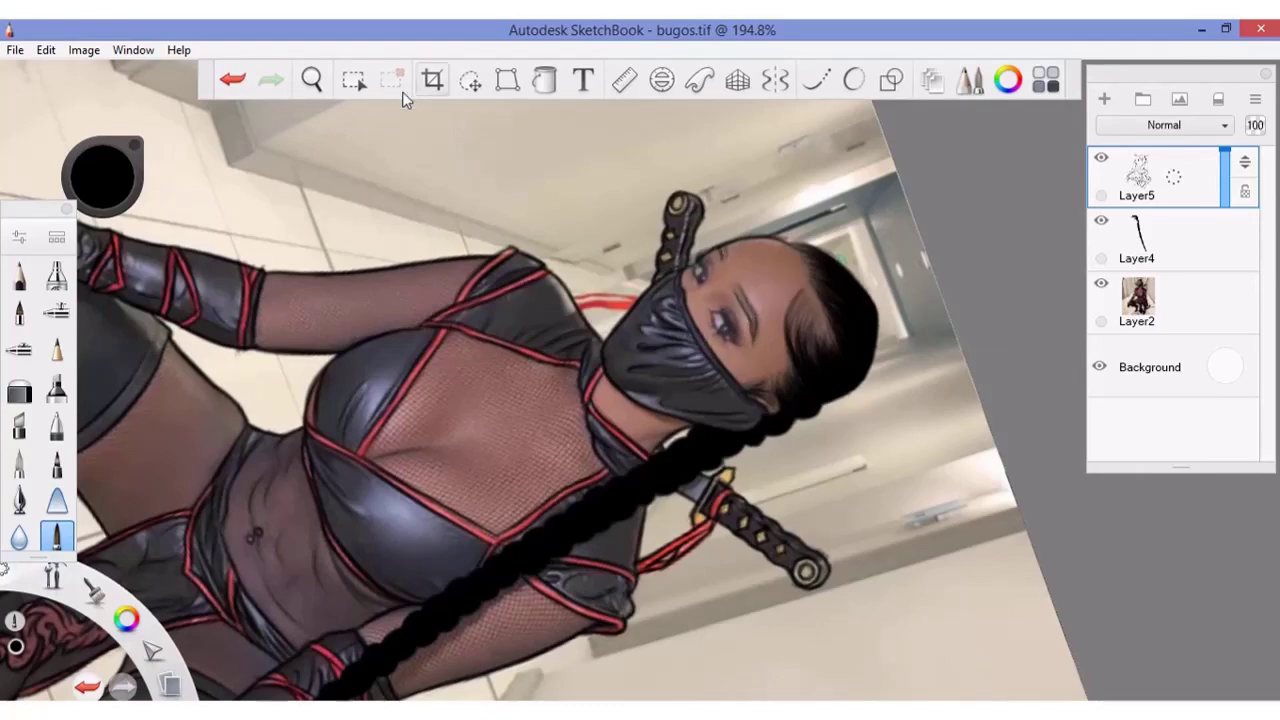
- Turn the canvas upright at 262.7% zoom and draw the eyebrow strokes above the mask
click(311, 80)
drag(339, 286, 560, 520)
click(1101, 283)
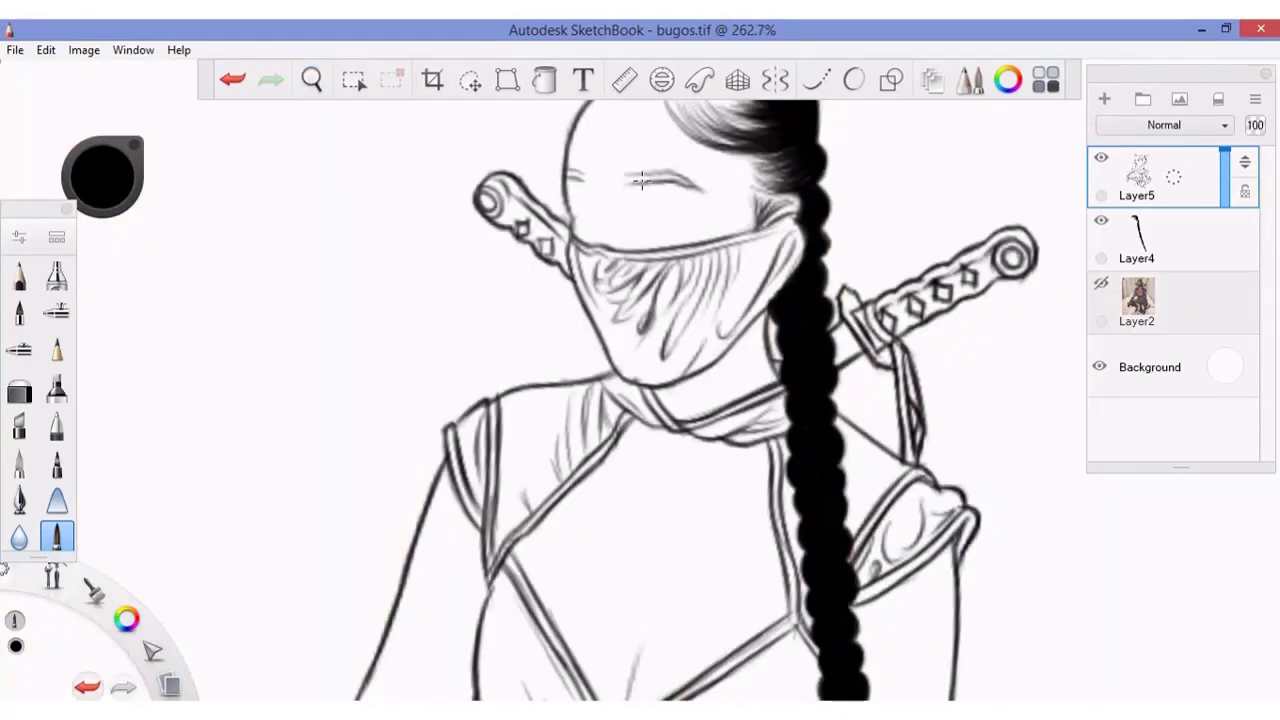
key(ctrl+z)
mouse_move(640, 178)
mouse_down()
mouse_move(698, 180)
mouse_move(652, 178)
mouse_up()
key(ctrl+z)
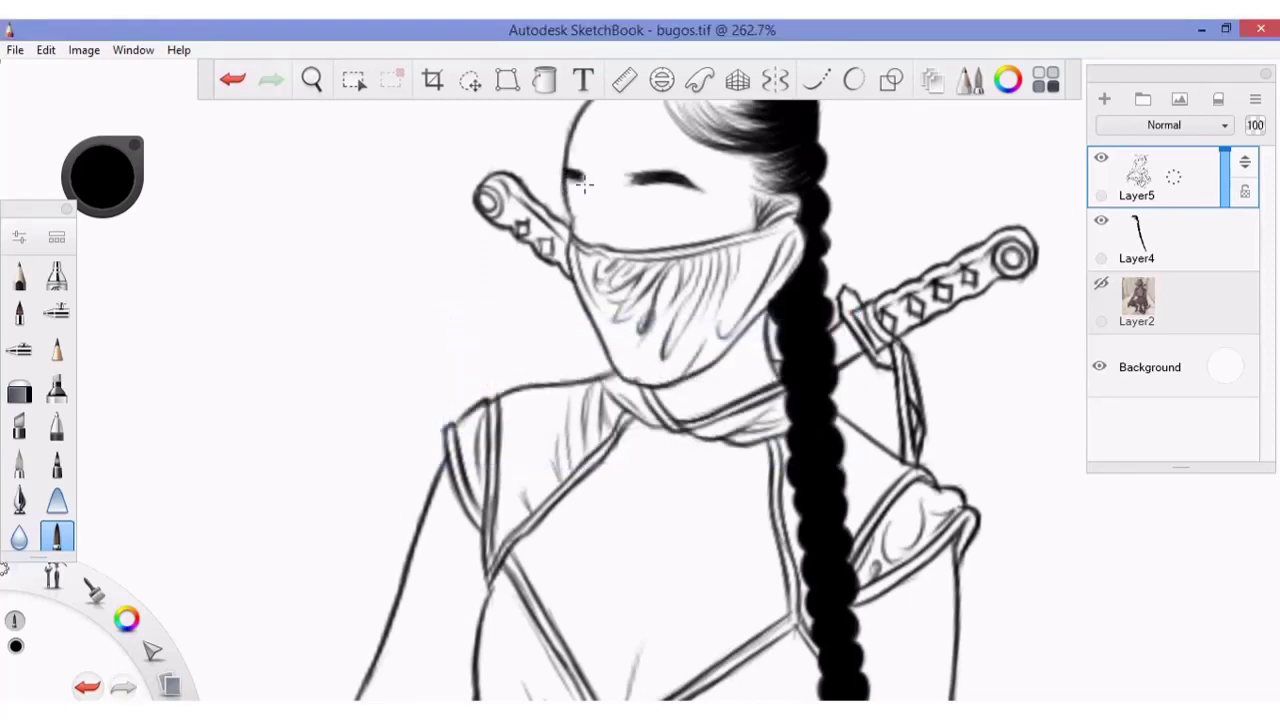
key(ctrl+z)
drag(572, 177, 565, 177)
- Tidy the eyebrows with the Soft Eraser at size 10.8, comparing against the photo
click(19, 388)
double_click(19, 388)
drag(150, 420, 116, 425)
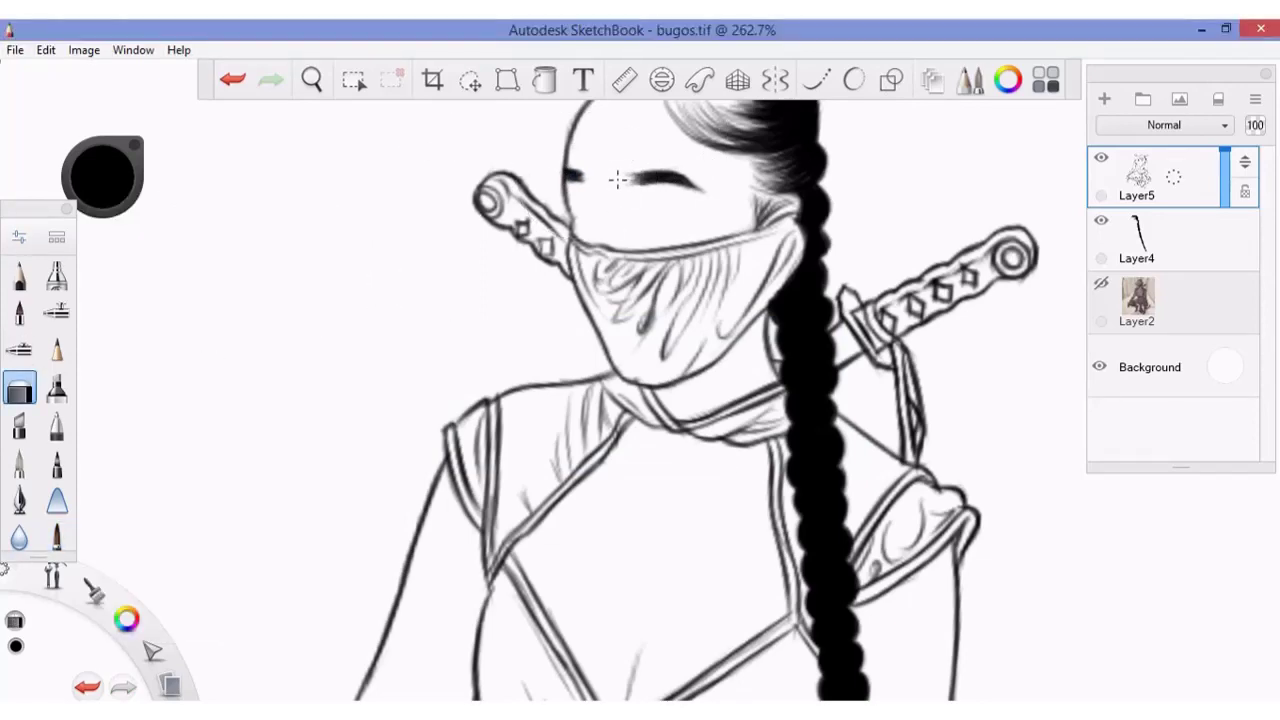
click(56, 537)
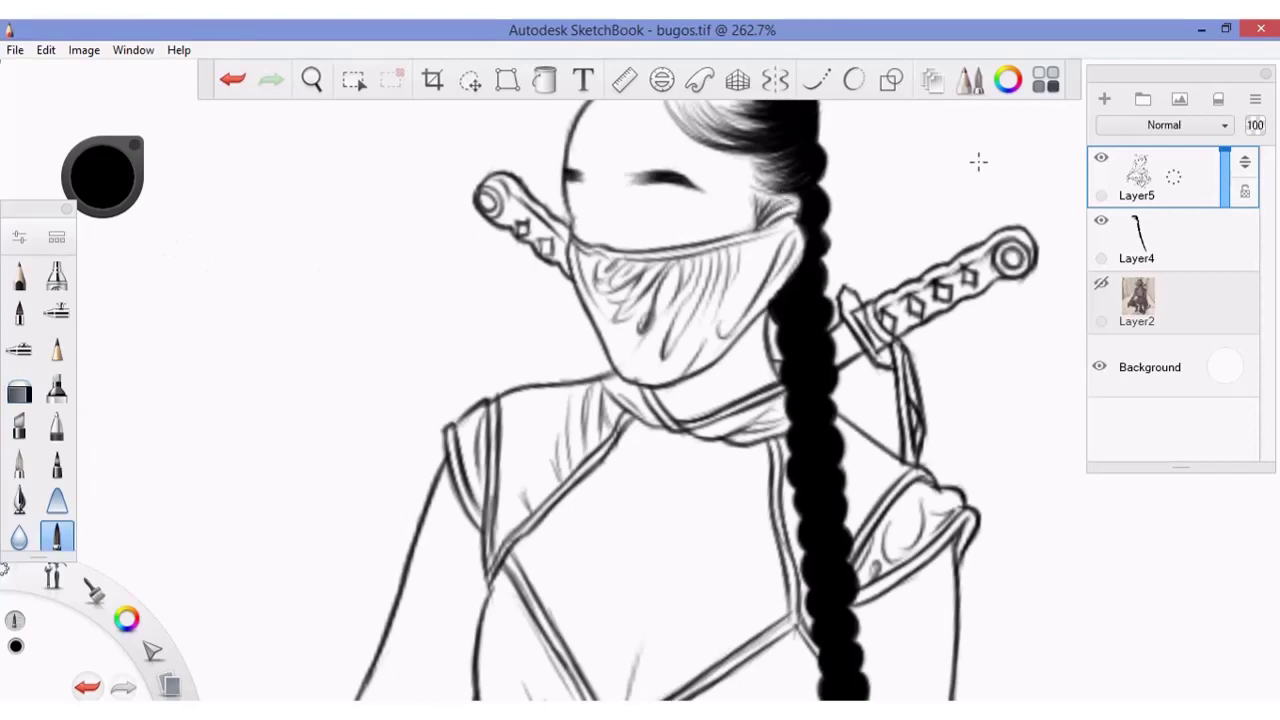
click(1101, 283)
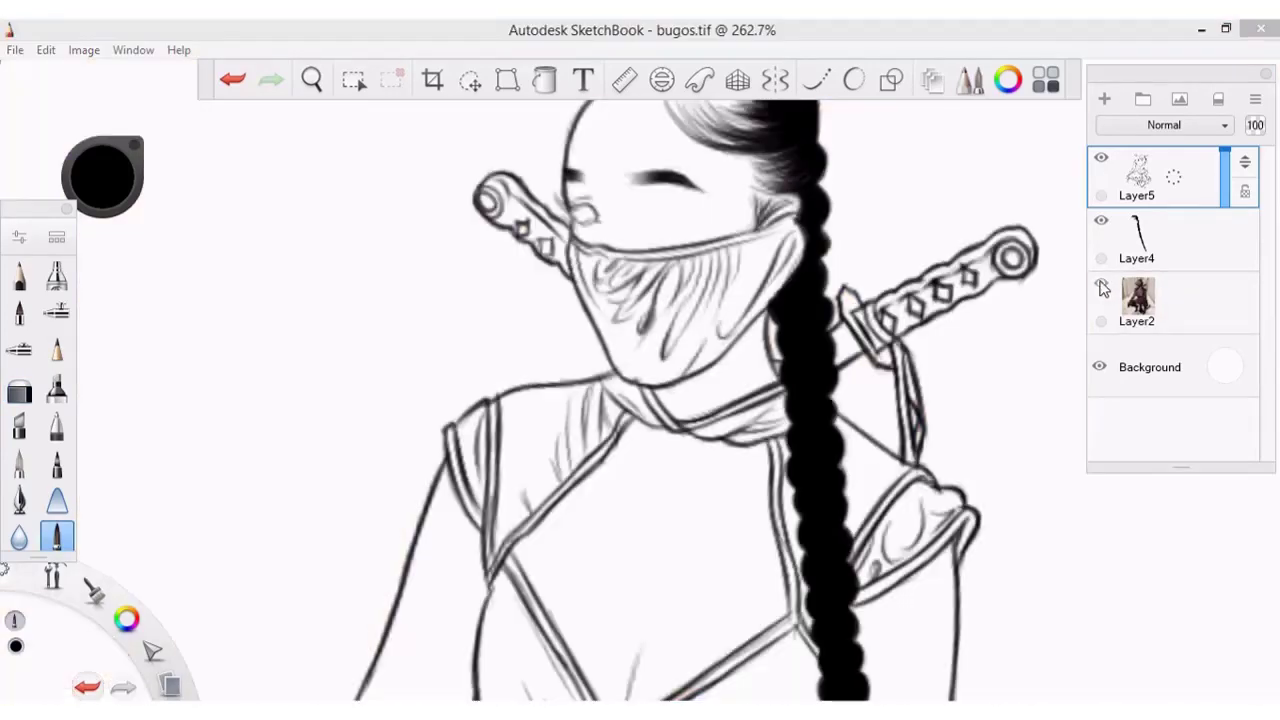
click(1101, 283)
key(ctrl+z)
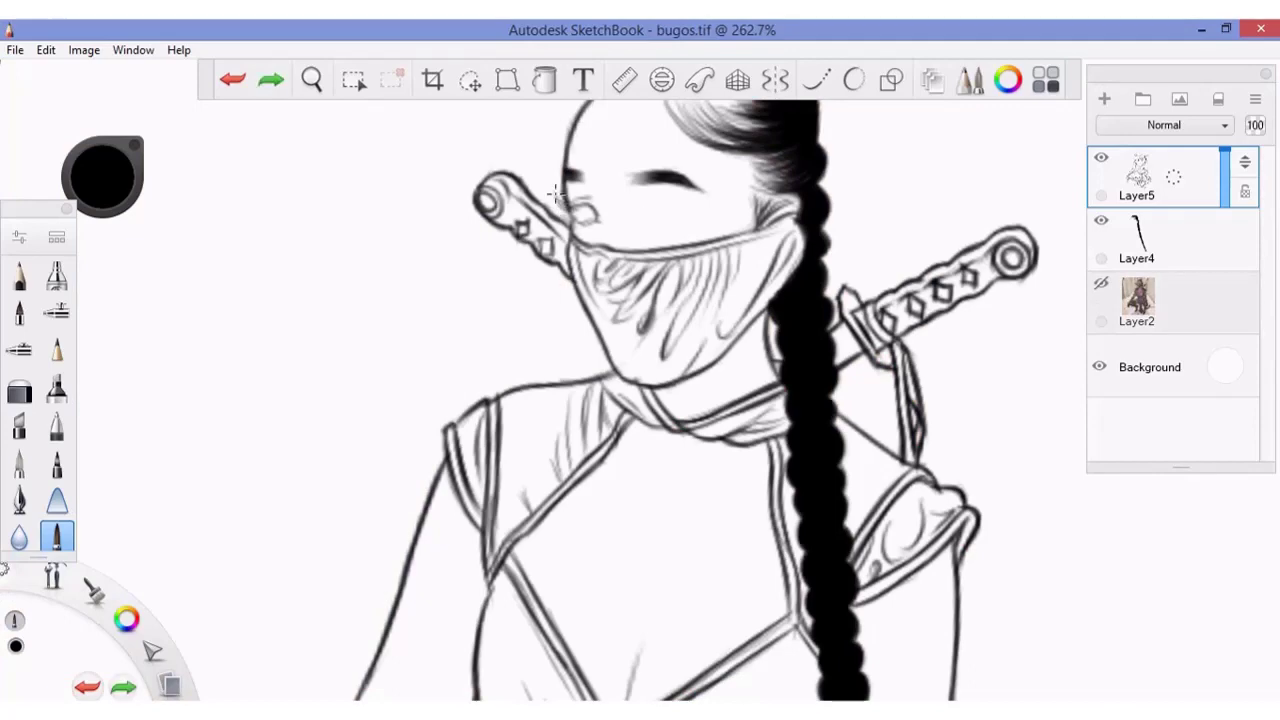
key(ctrl+z)
- Set the brush size to 2.0 and erase the excess tip of the eyebrow
click(19, 236)
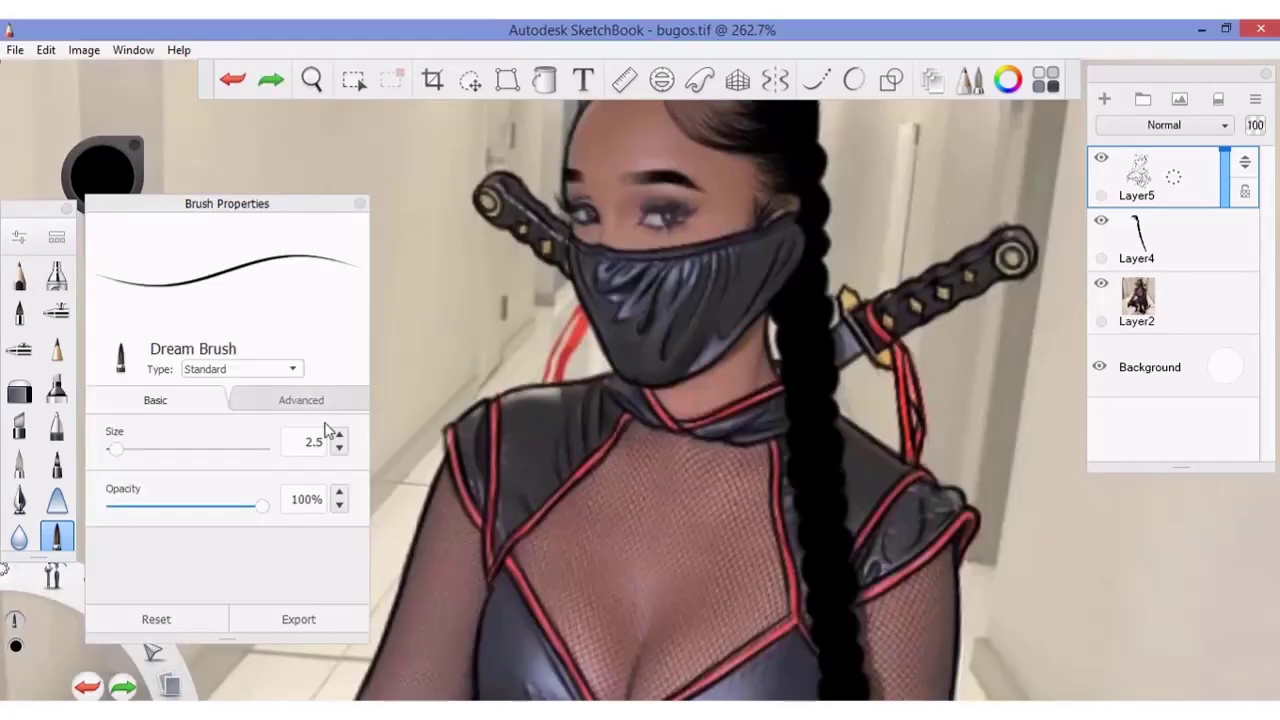
click(339, 447)
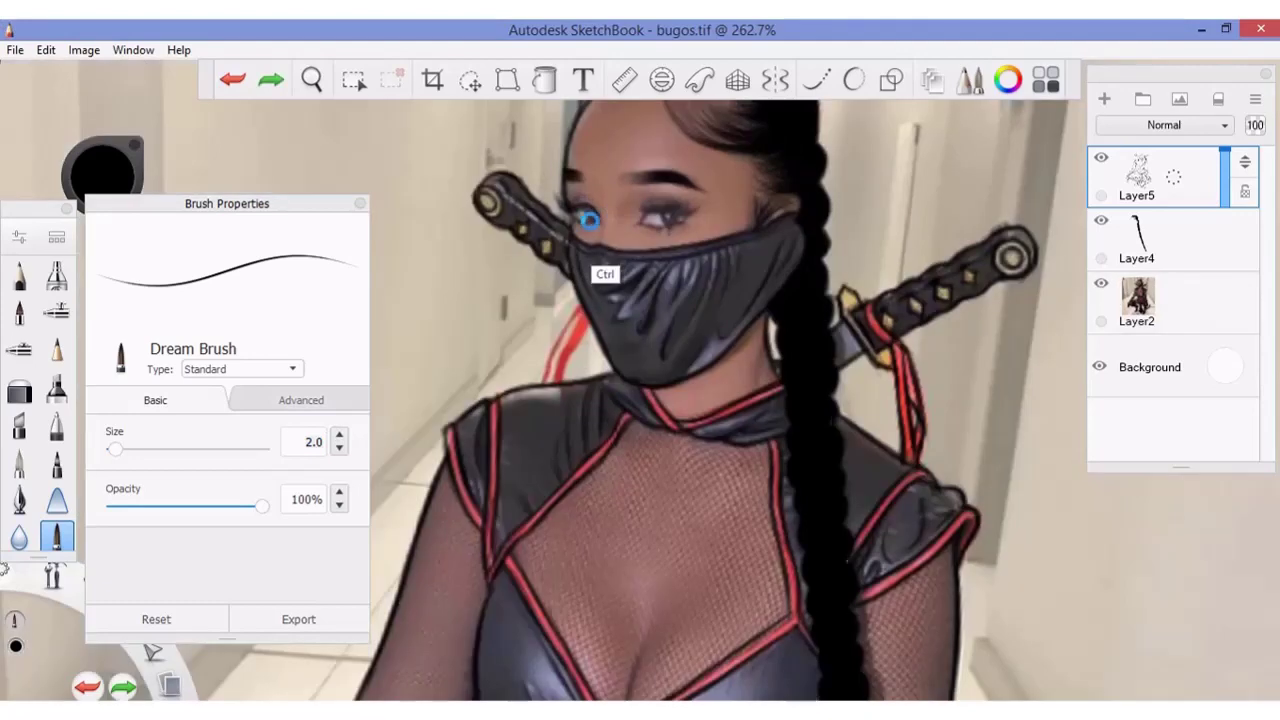
key(ctrl+y)
click(360, 203)
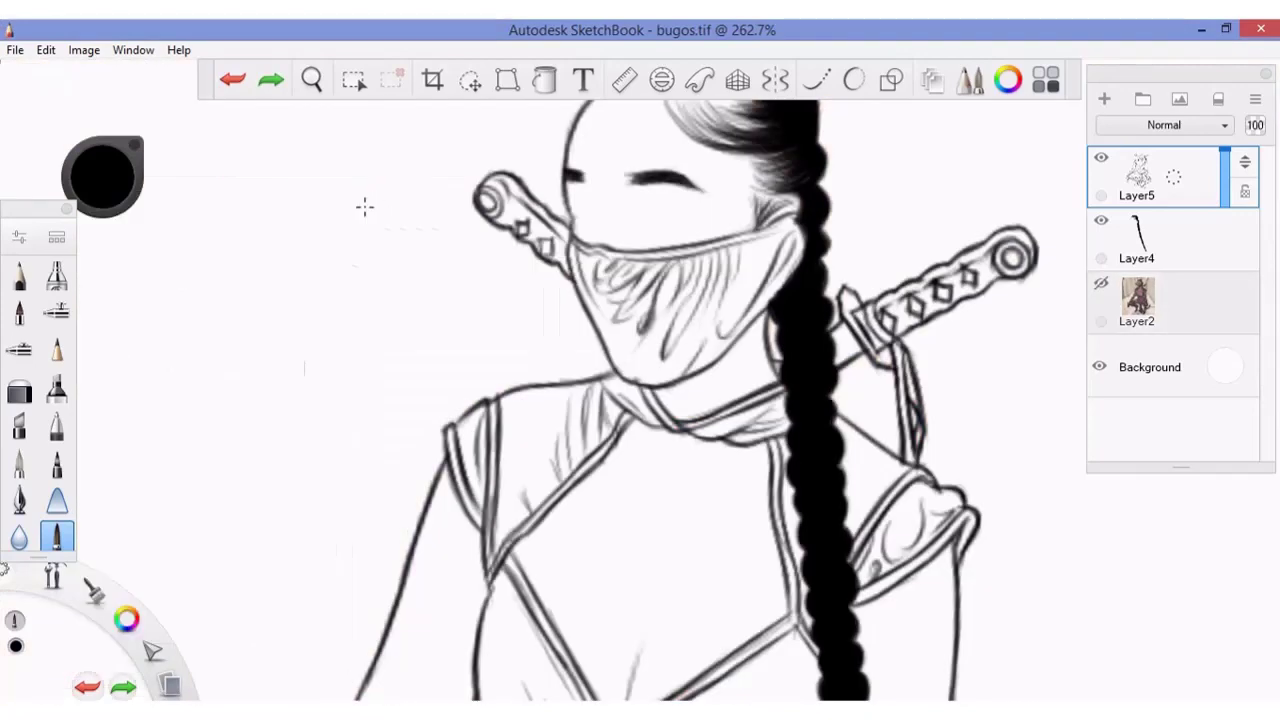
key(e)
drag(615, 174, 603, 163)
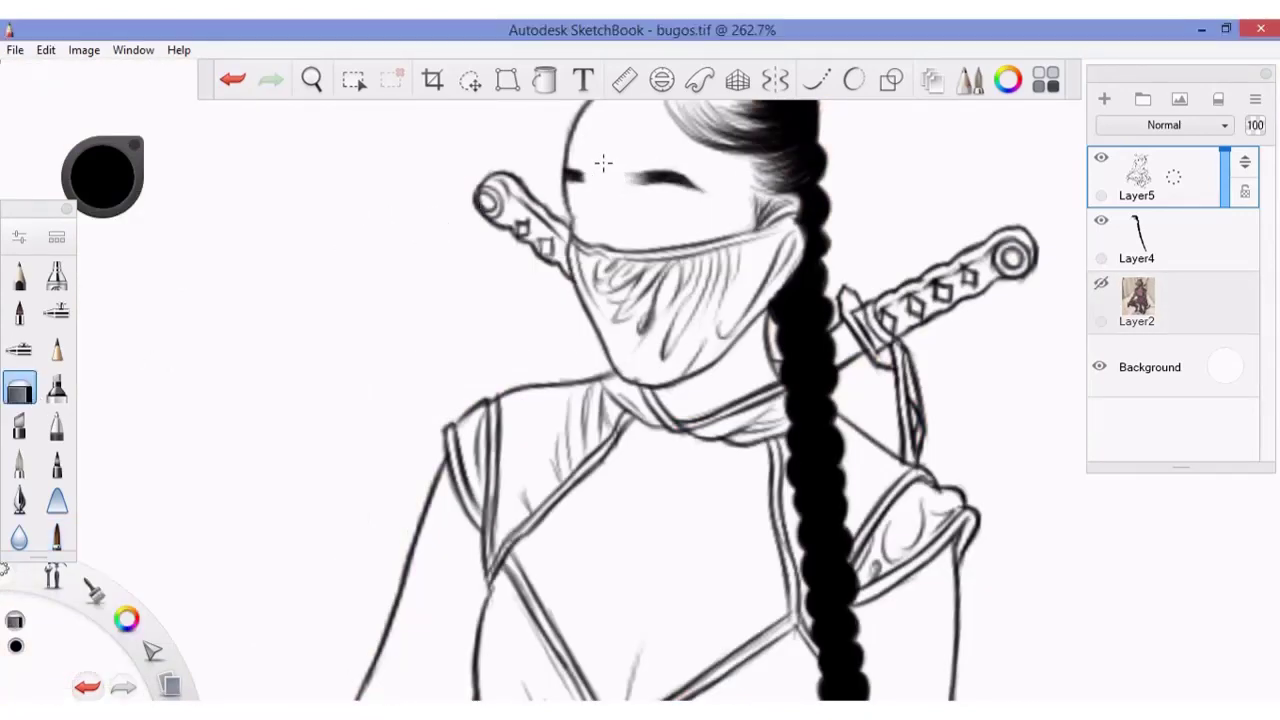
- On a new layer, draw the right eyelid with lashes, checking against the reference photo
click(1104, 99)
click(1101, 346)
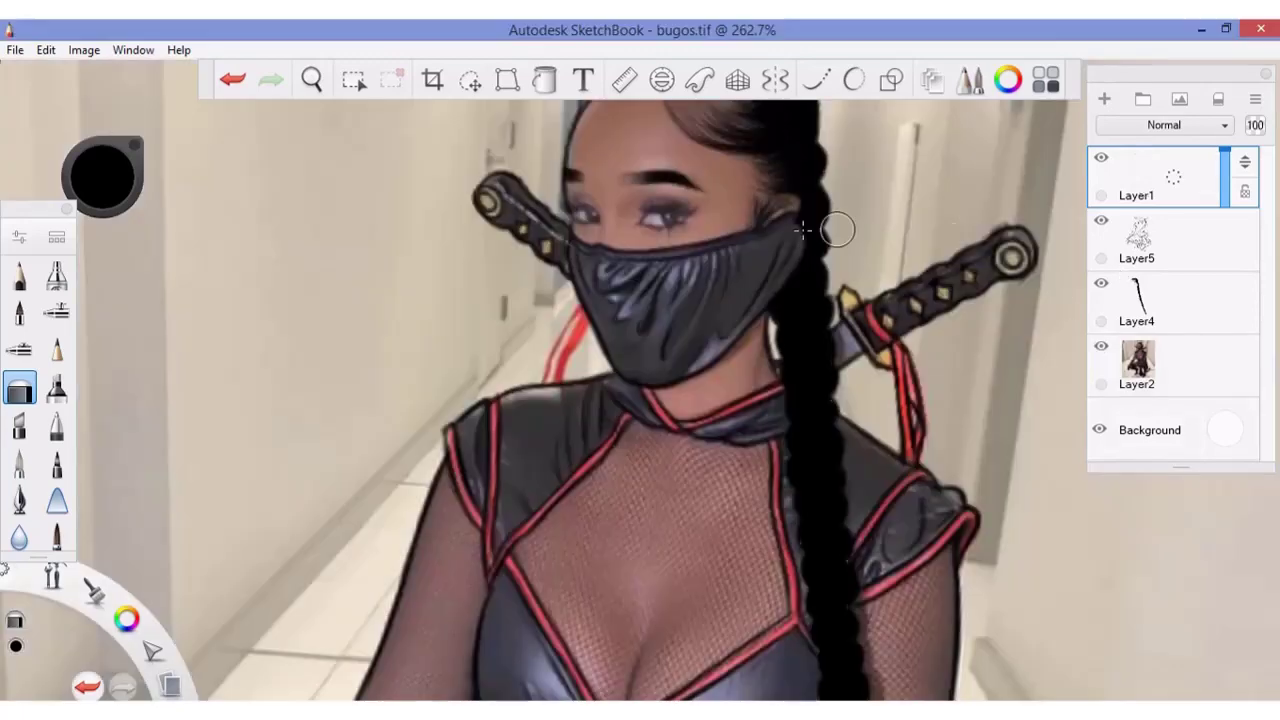
key(e)
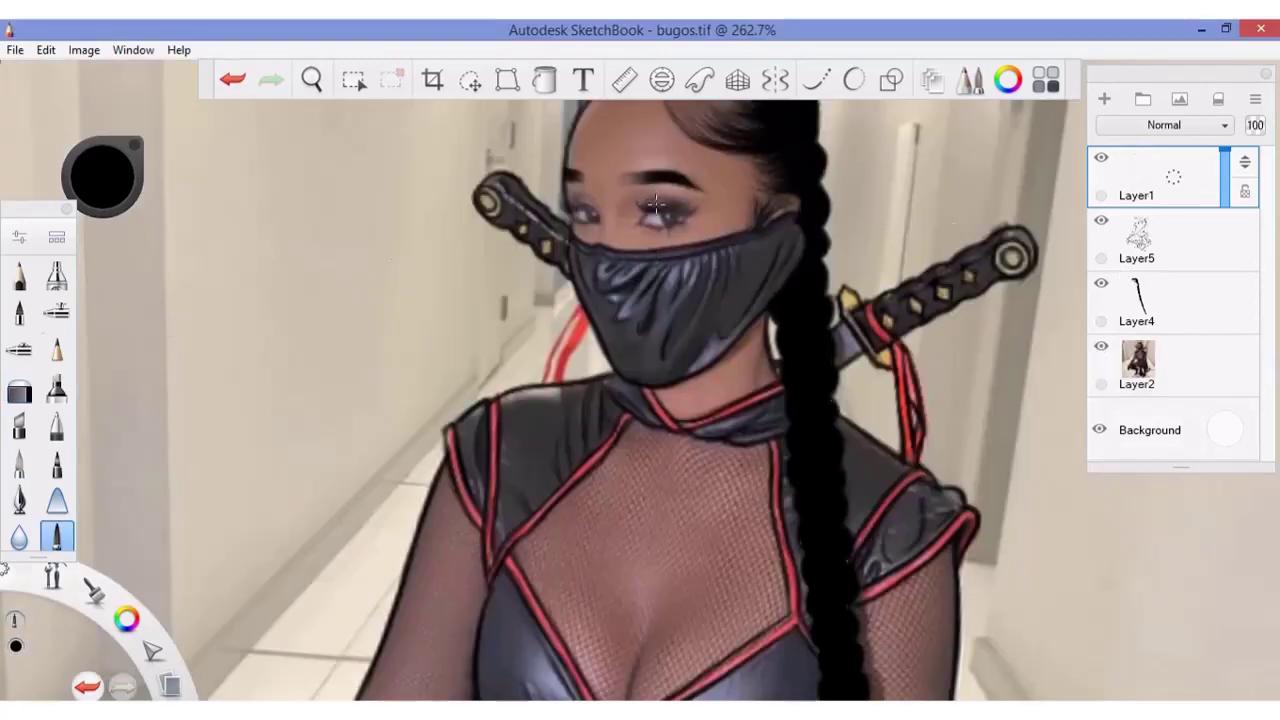
click(1101, 345)
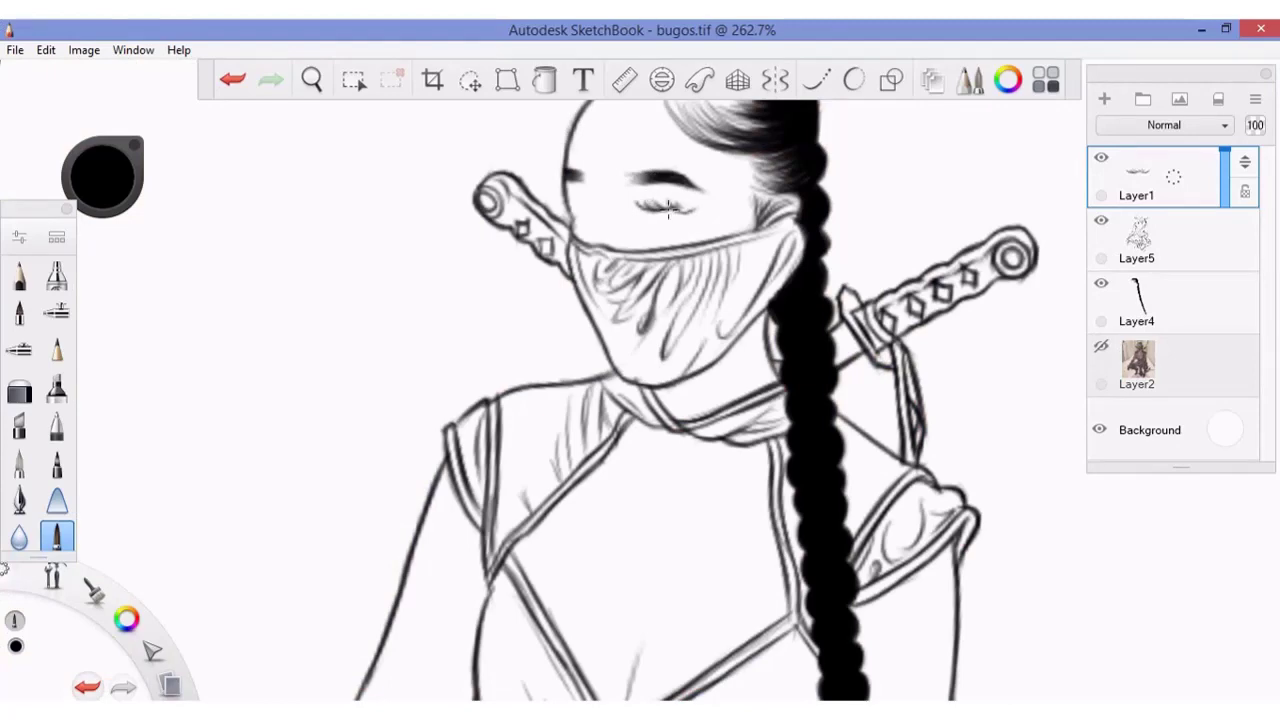
key(ctrl+z)
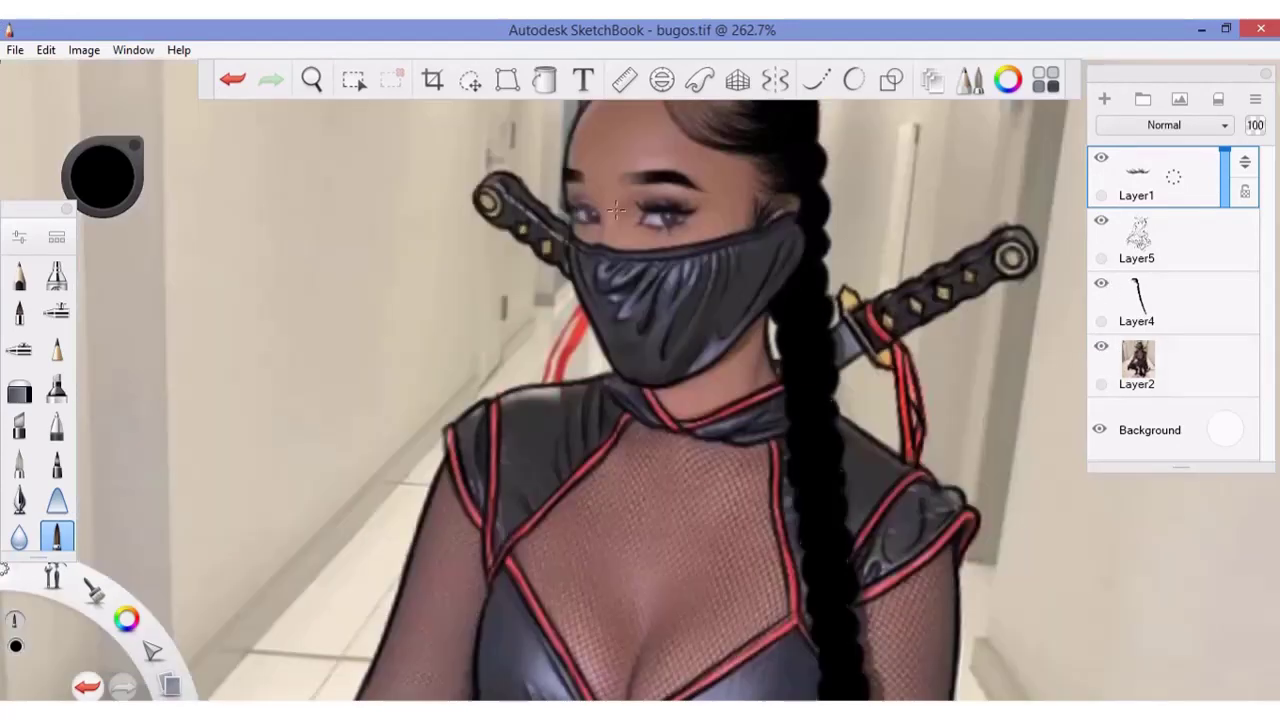
drag(653, 222, 684, 207)
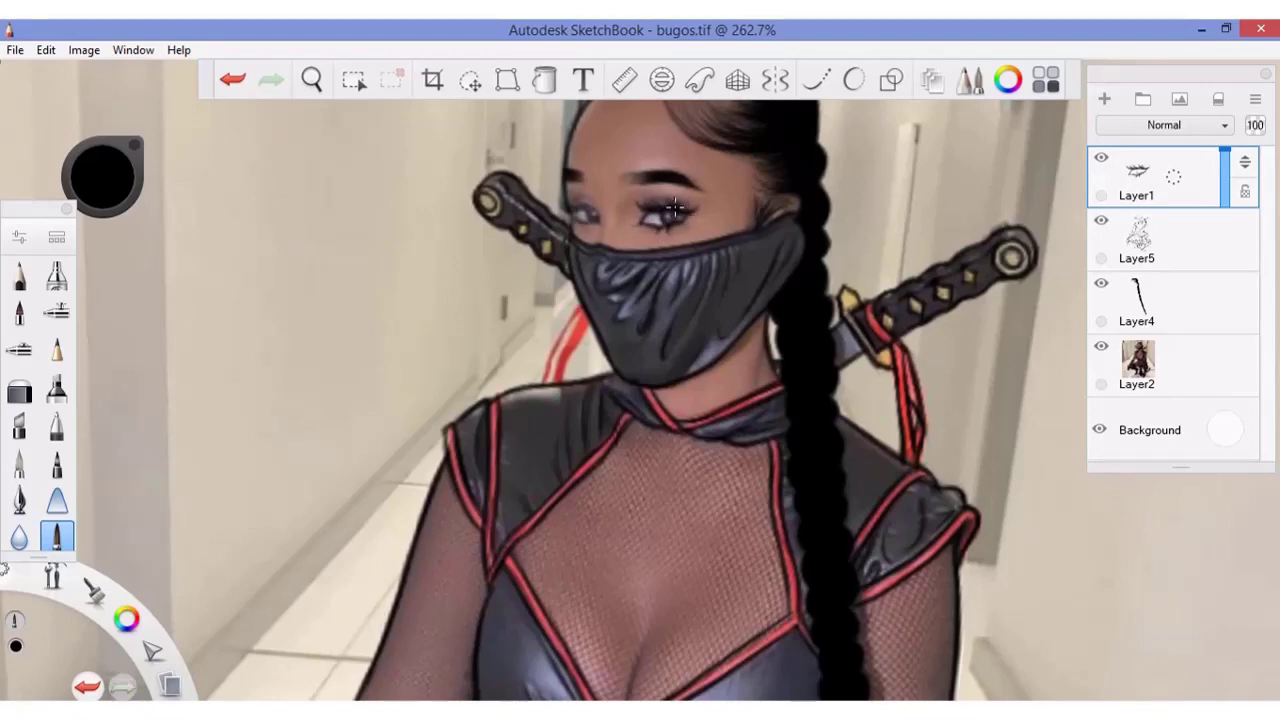
click(1101, 346)
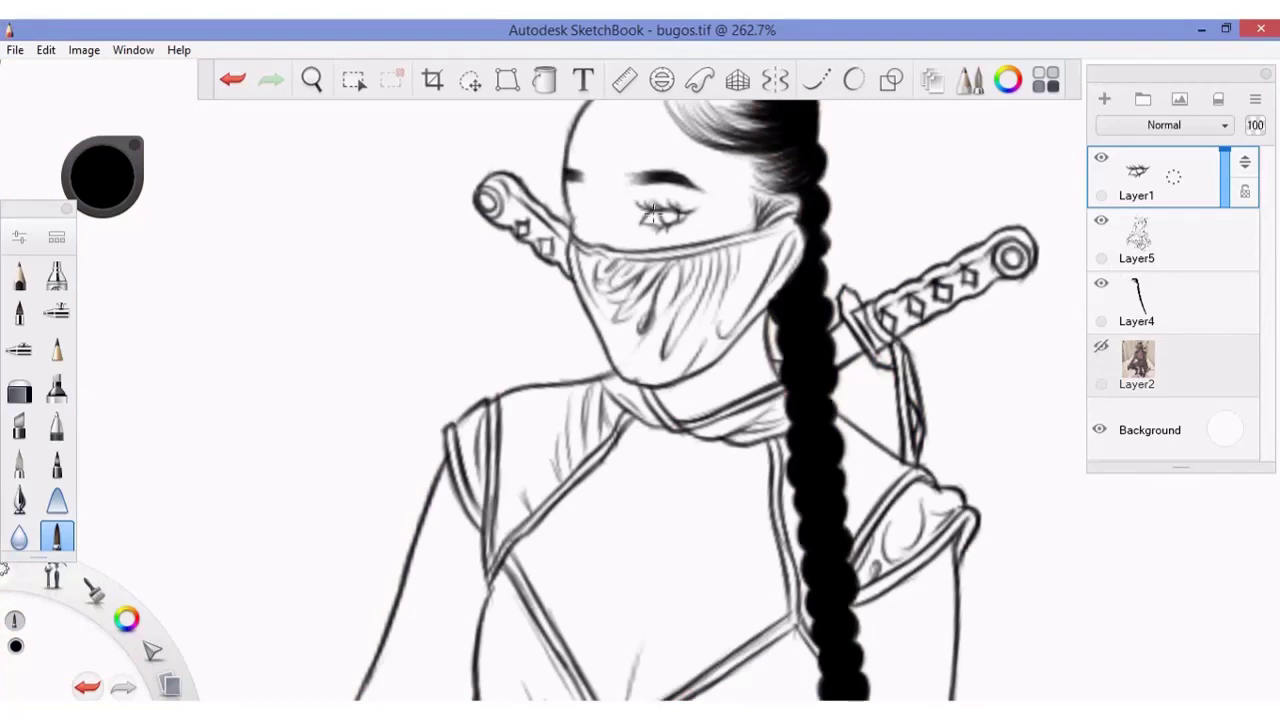
- Draw the left eye's lash strokes, redoing bad ones while comparing with the photo
click(1101, 346)
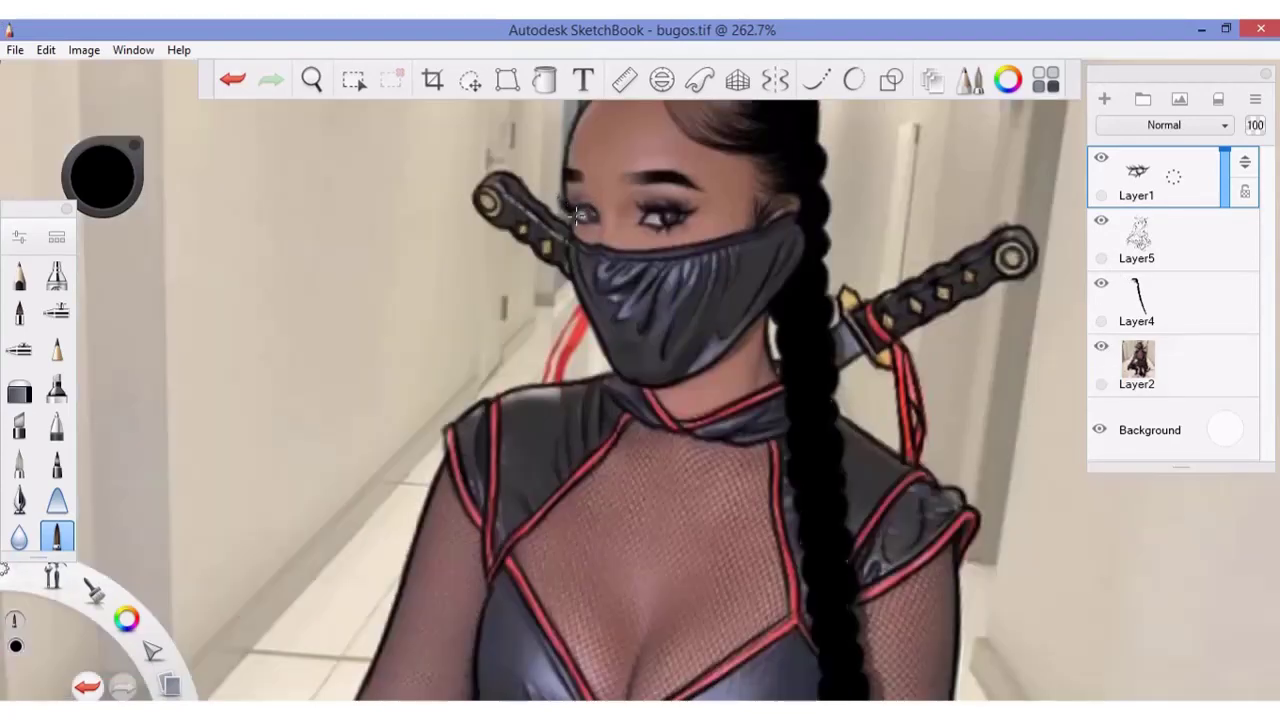
drag(580, 218, 606, 216)
click(1101, 346)
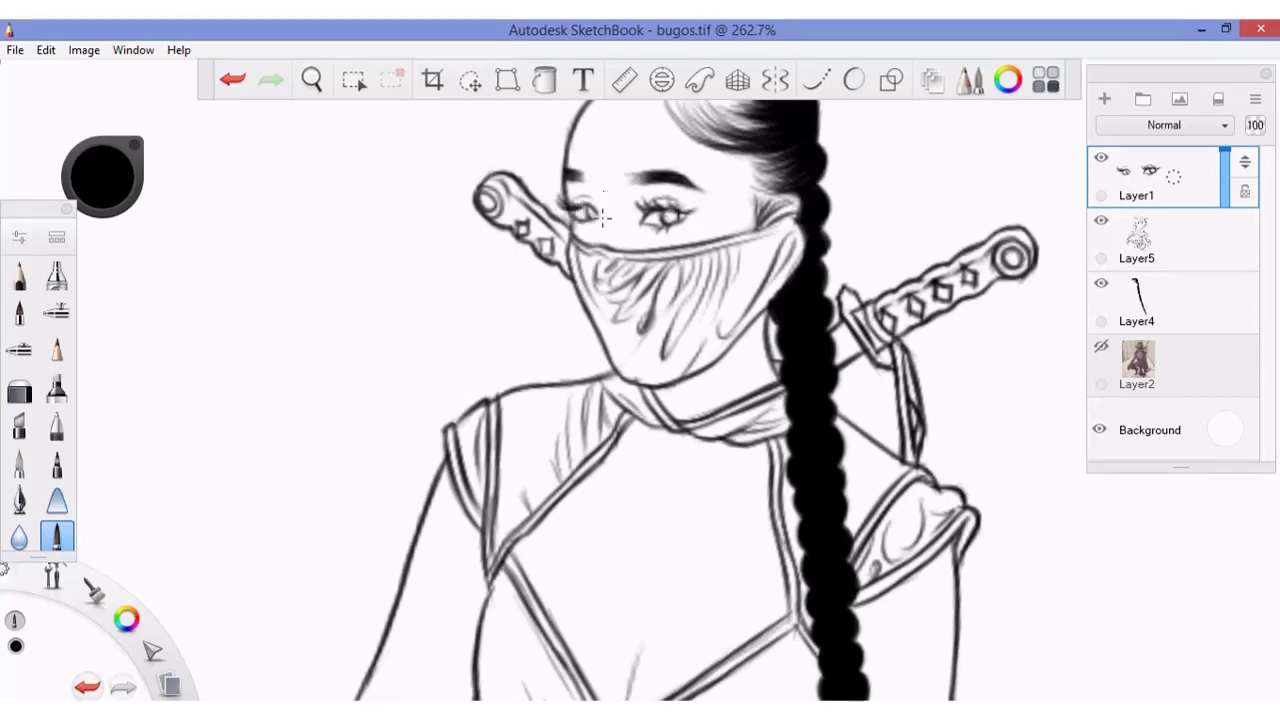
key(ctrl+z)
drag(588, 213, 597, 210)
click(1101, 346)
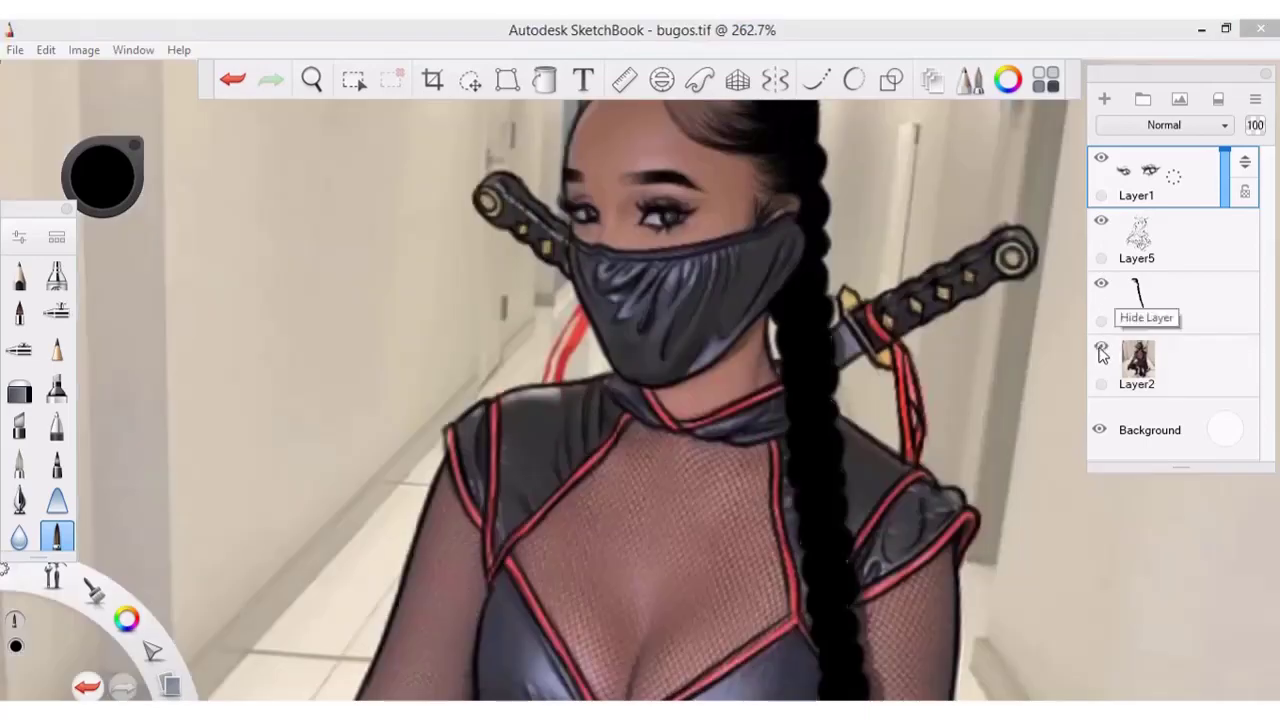
key(ctrl+z)
click(1101, 347)
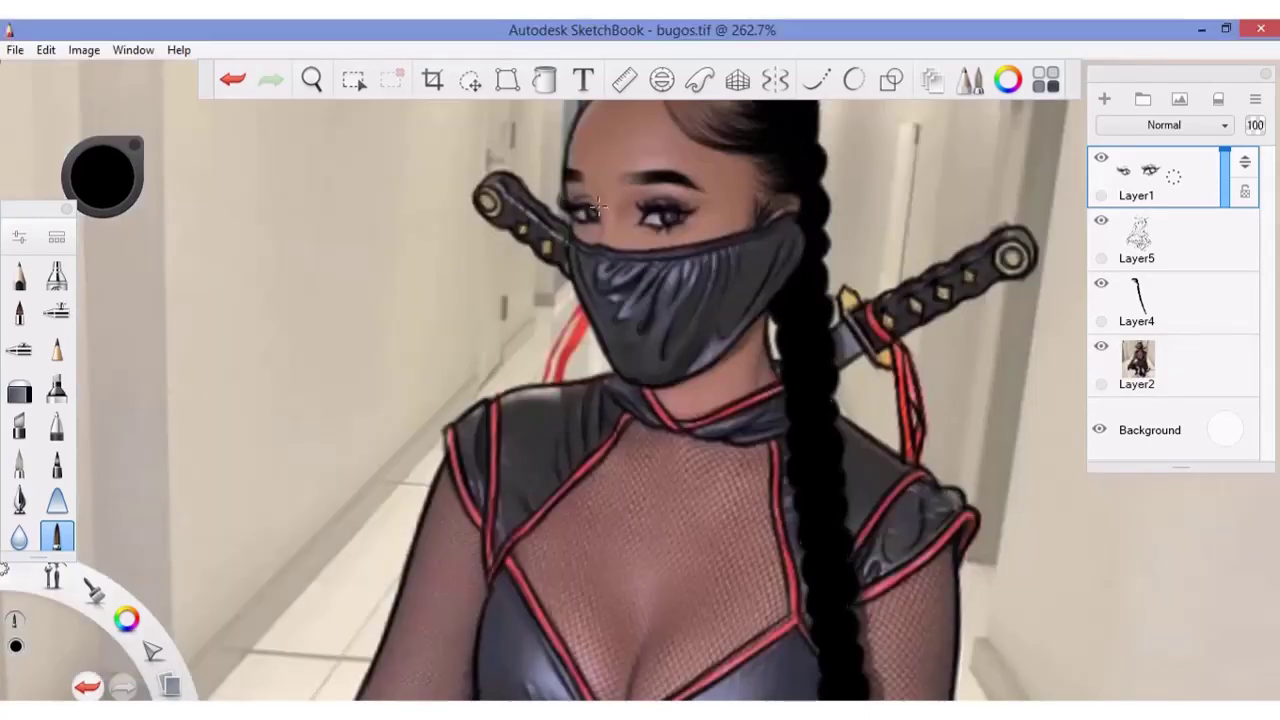
key(ctrl+z)
drag(580, 248, 610, 262)
- Finish the left eye against the visible reference photo and select Layer5
click(1101, 347)
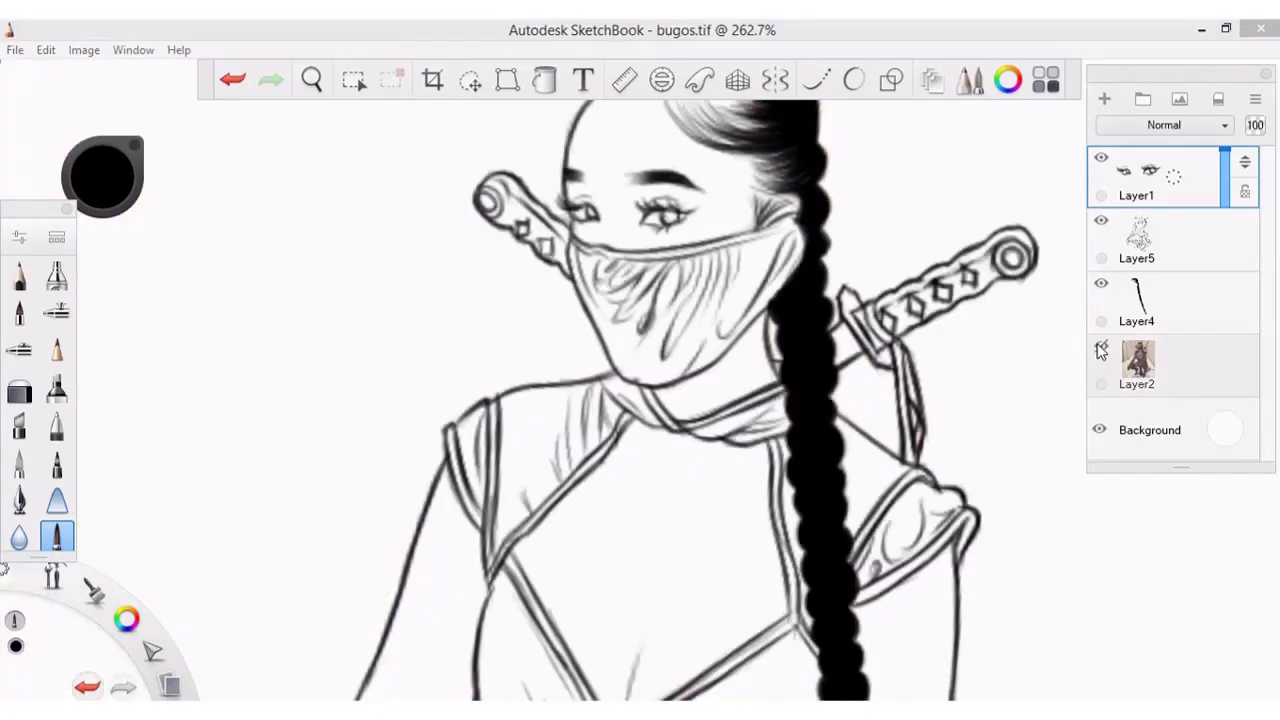
click(1101, 347)
key(ctrl+z)
key(ctrl+y)
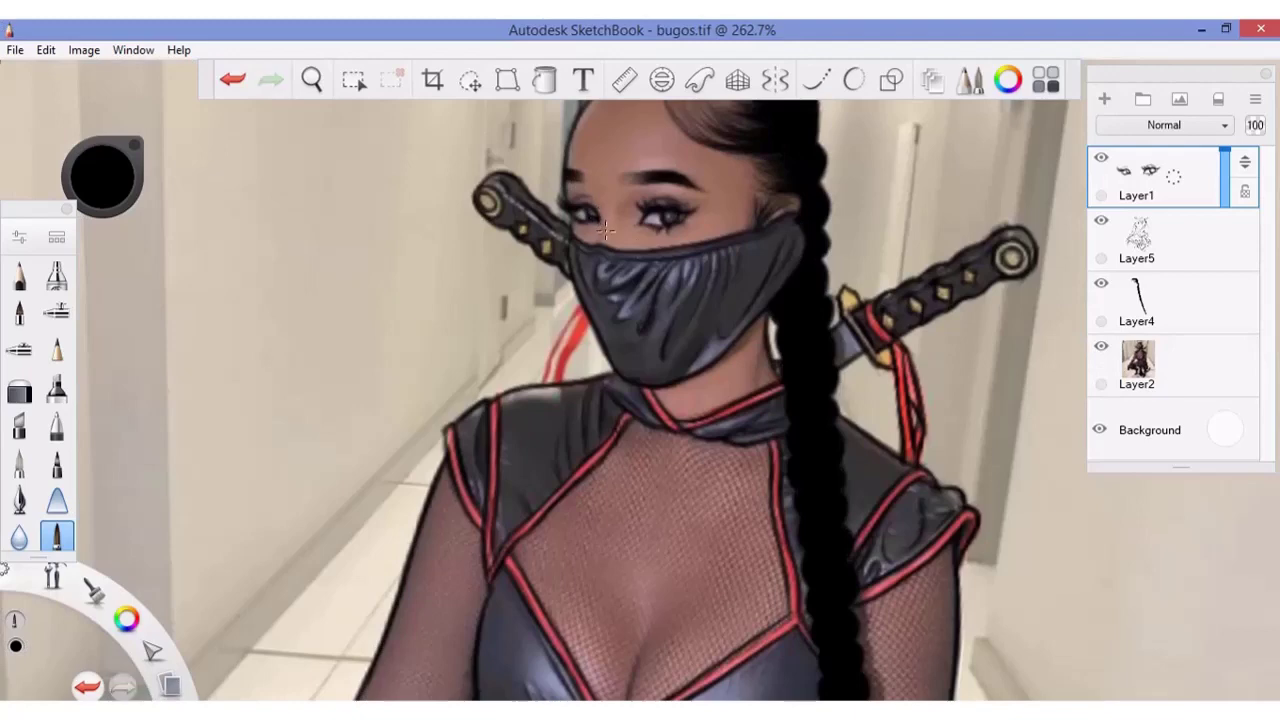
key(ctrl+z)
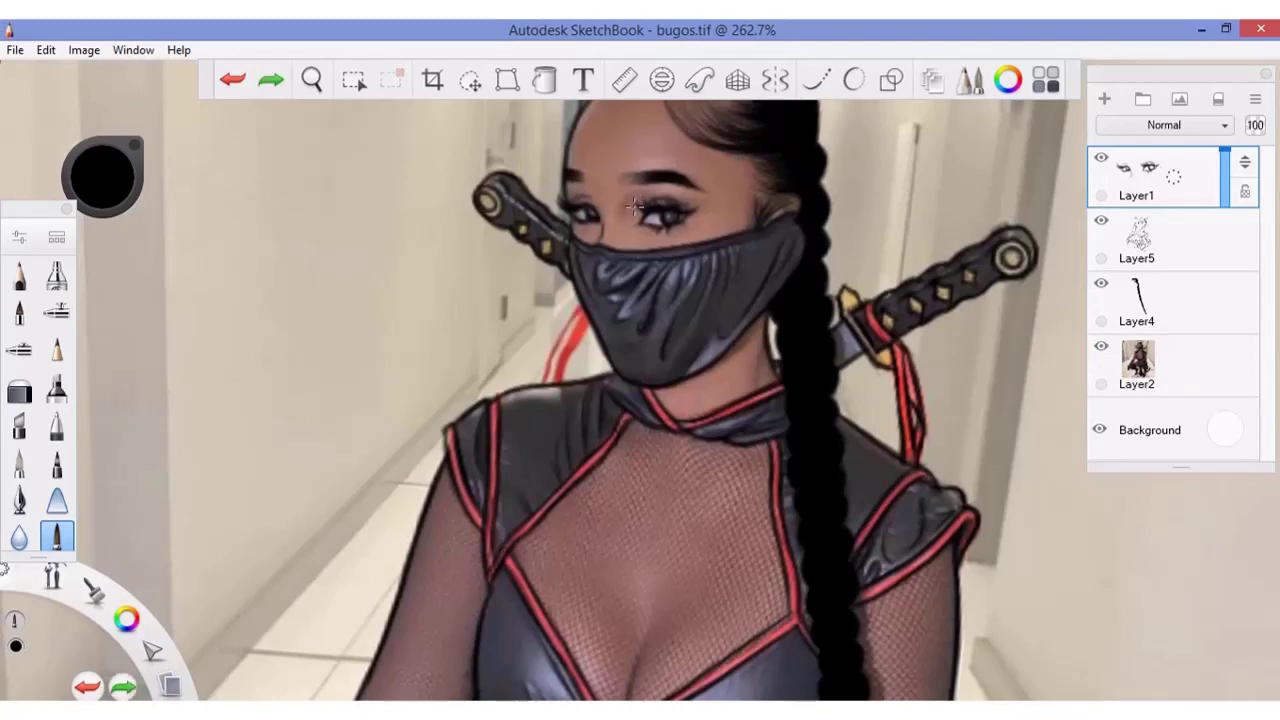
key(ctrl+y)
click(1101, 347)
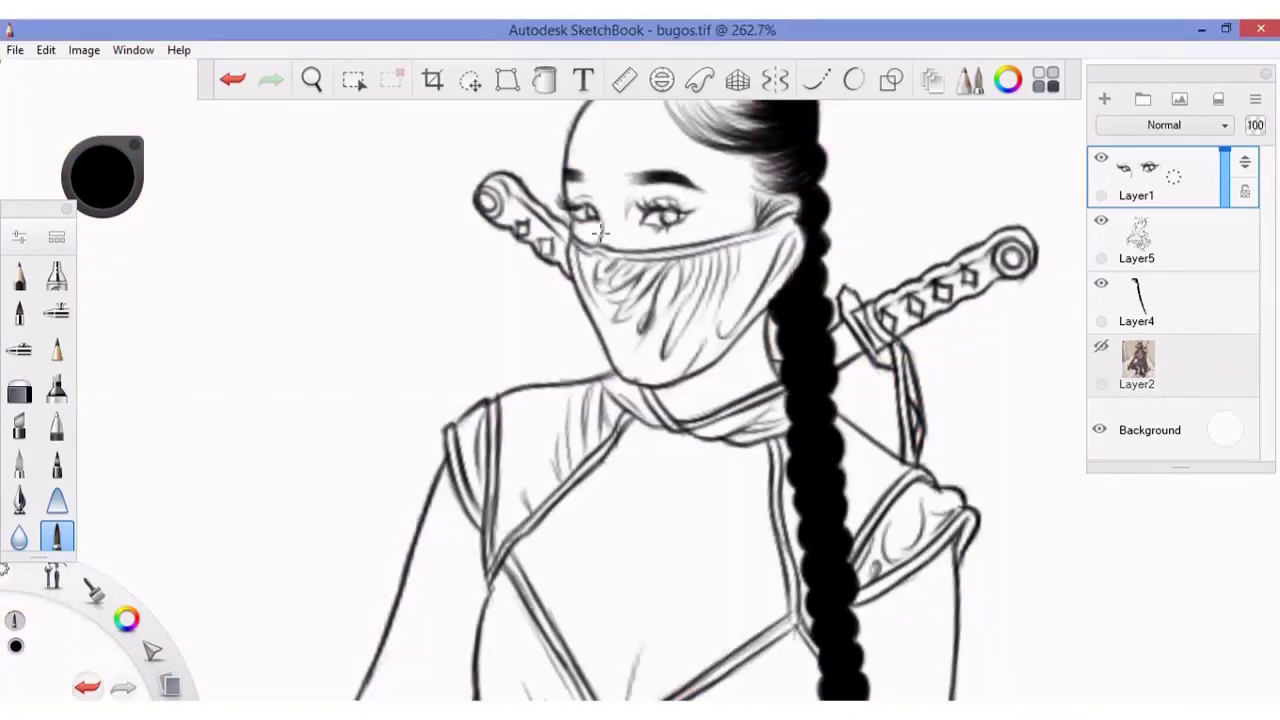
click(1101, 347)
click(1101, 347)
click(1101, 347)
click(1160, 240)
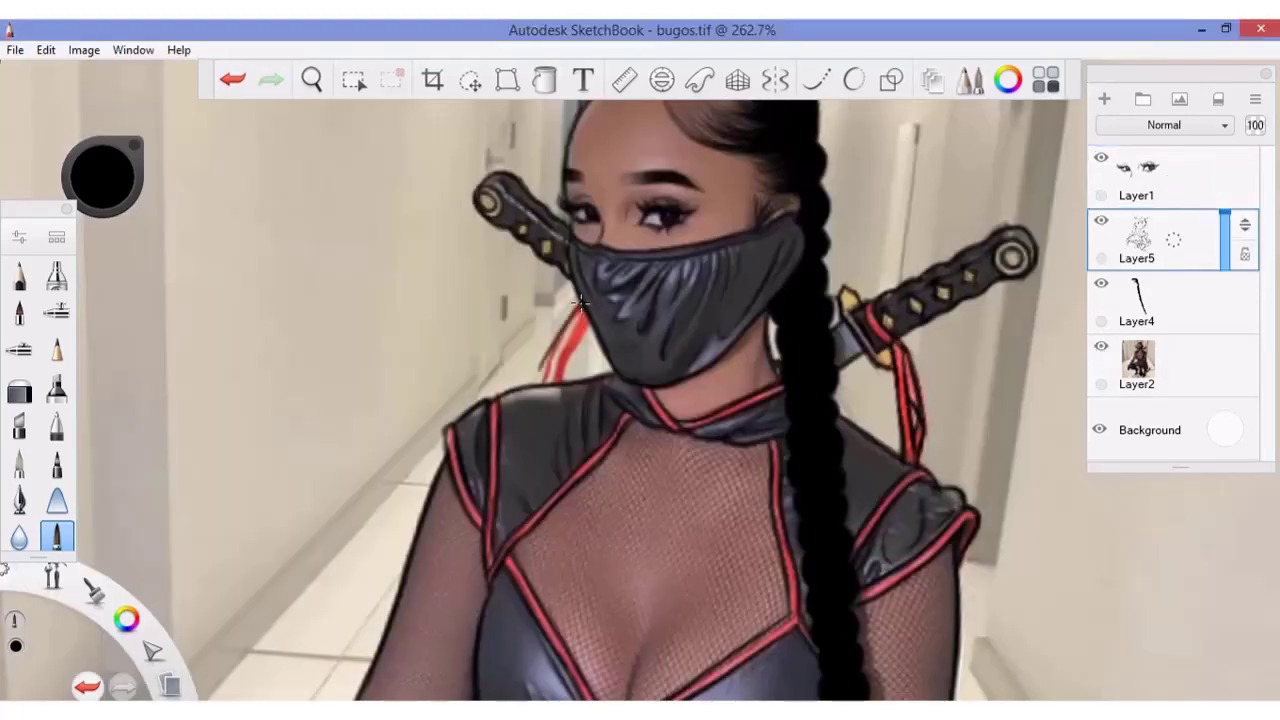
key(ctrl+z)
- Erase the old strap lines below the sword scabbard, comparing with the photo
drag(578, 315, 548, 380)
click(1101, 347)
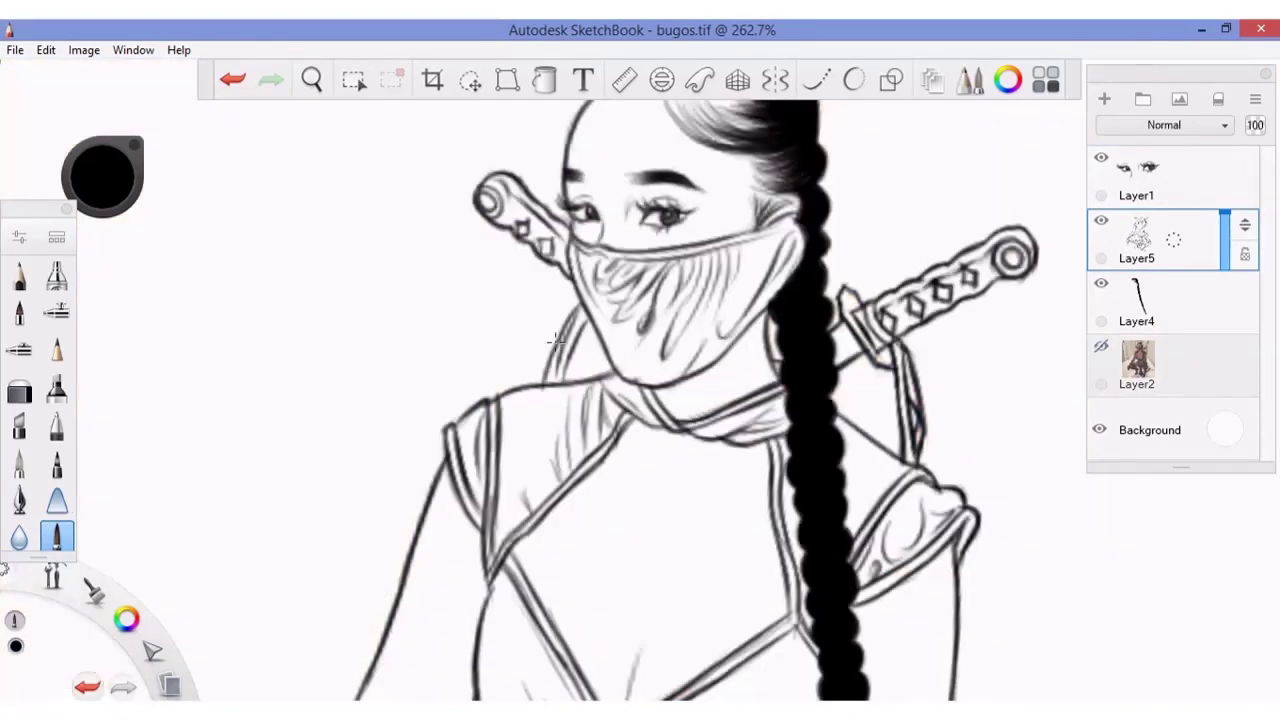
key(e)
drag(927, 390, 896, 402)
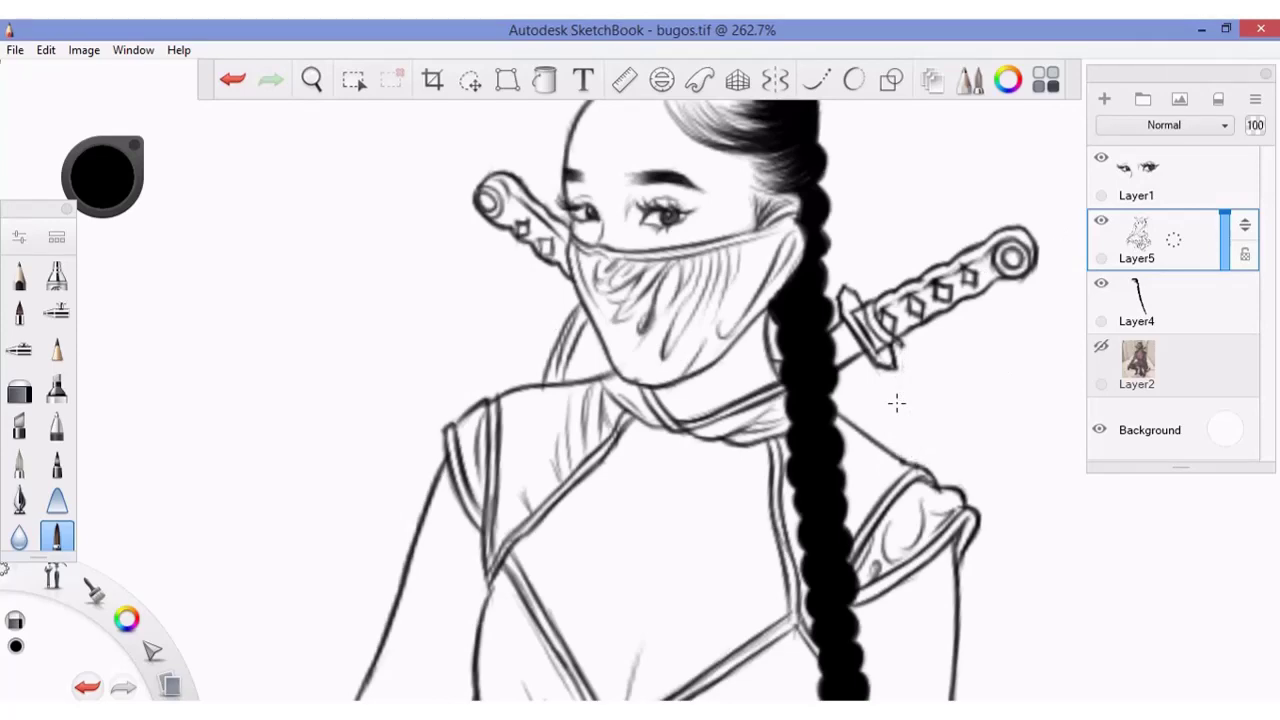
click(1101, 347)
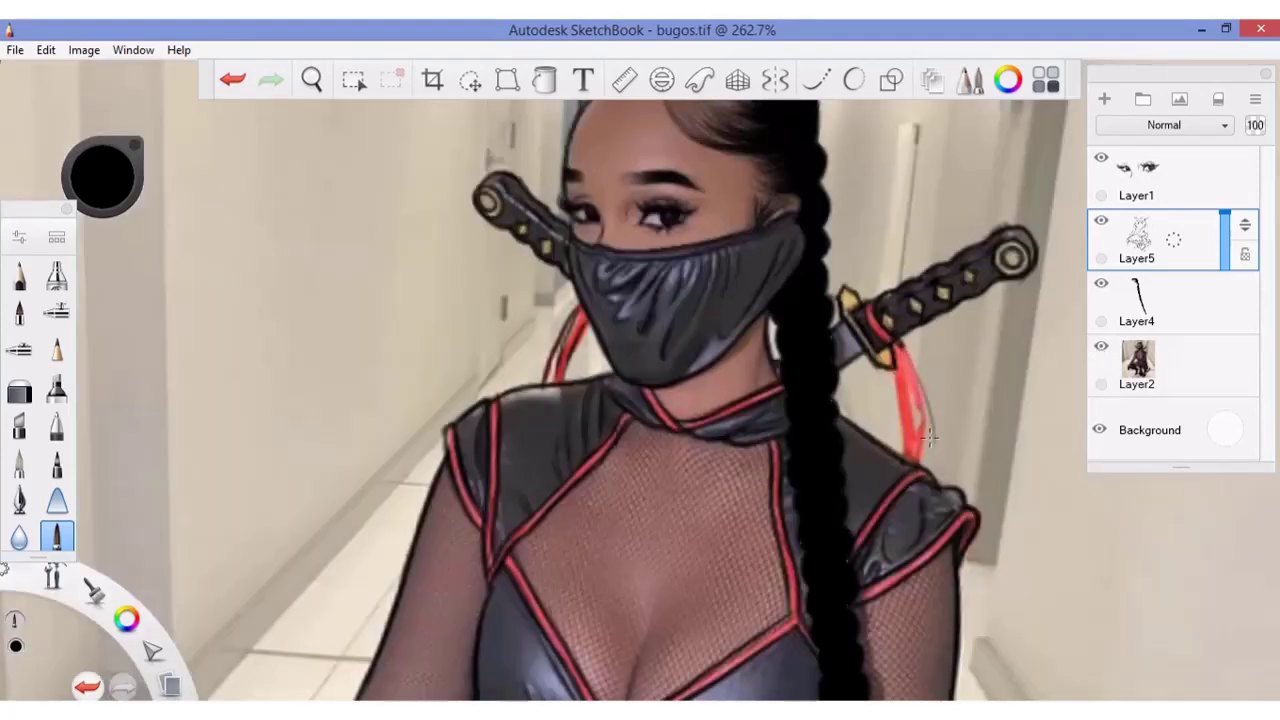
key(ctrl+z)
- Redraw the strap hanging below the scabbard, undoing poor strokes
drag(910, 352, 918, 455)
key(ctrl+z)
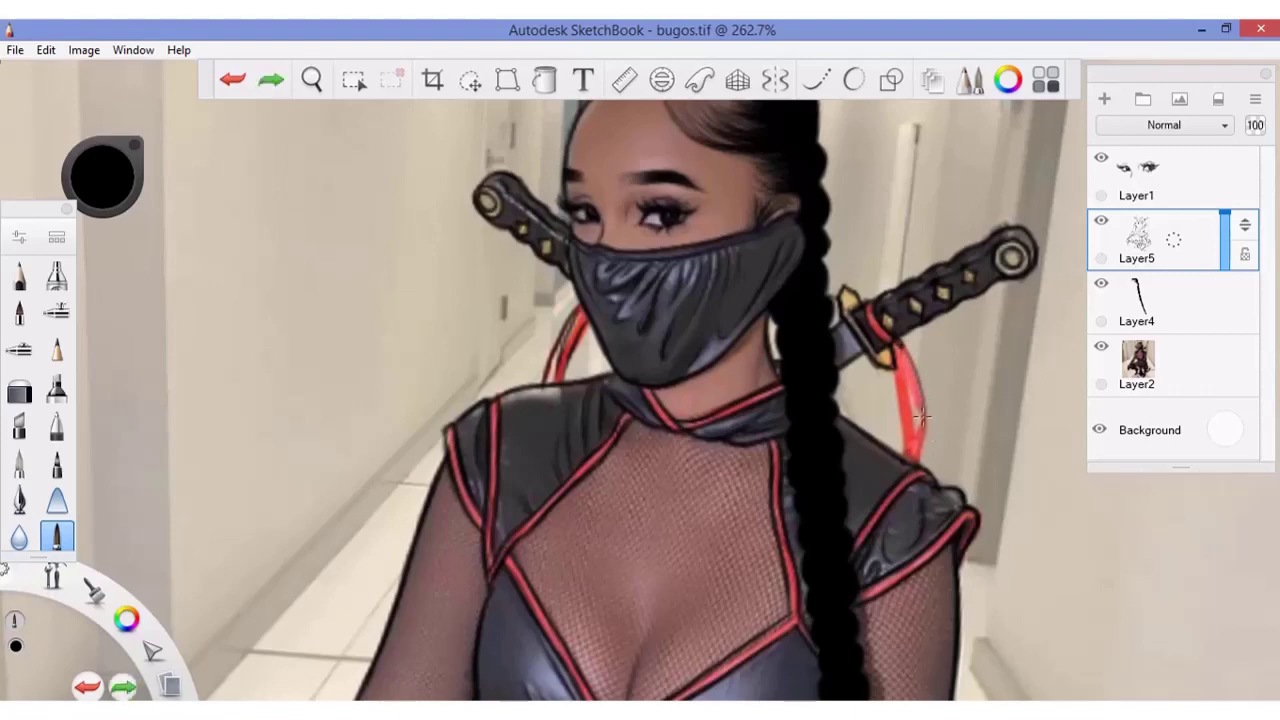
drag(912, 352, 920, 458)
drag(905, 356, 912, 415)
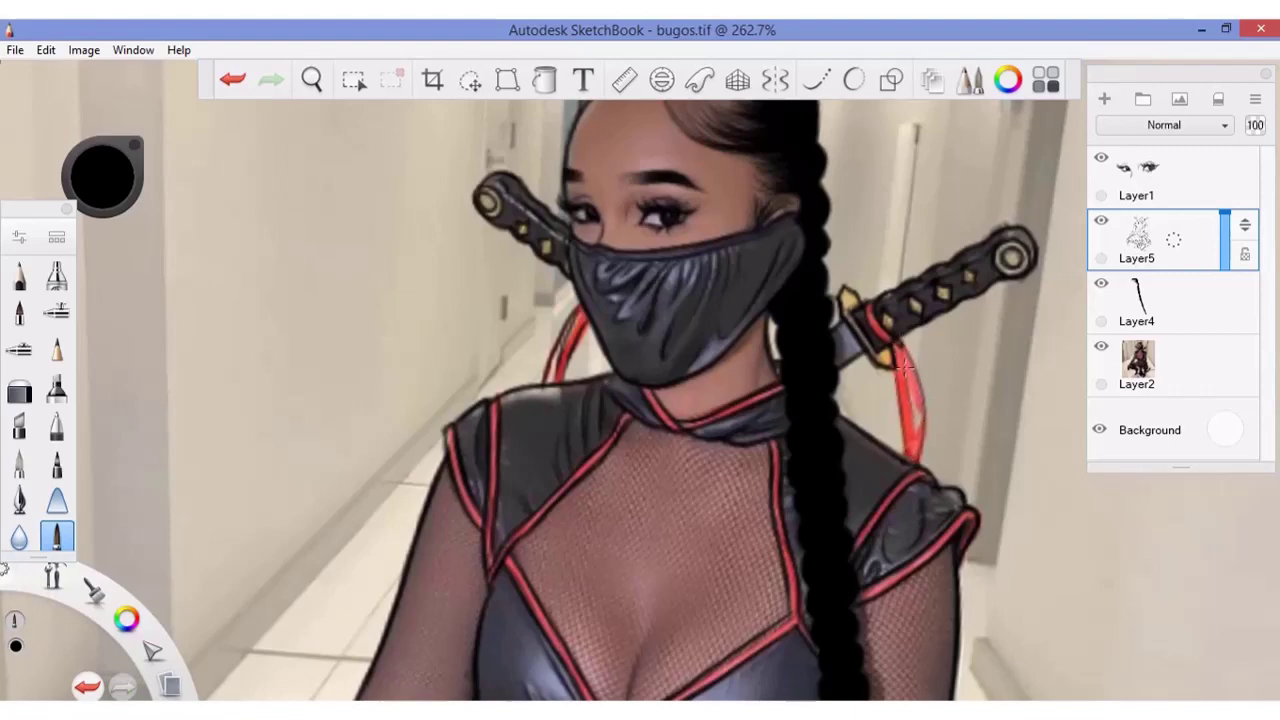
key(ctrl+z)
drag(906, 358, 928, 430)
- Add the remaining looped cord lines beside the scabbard, checking against the photo
click(1101, 347)
drag(898, 358, 912, 445)
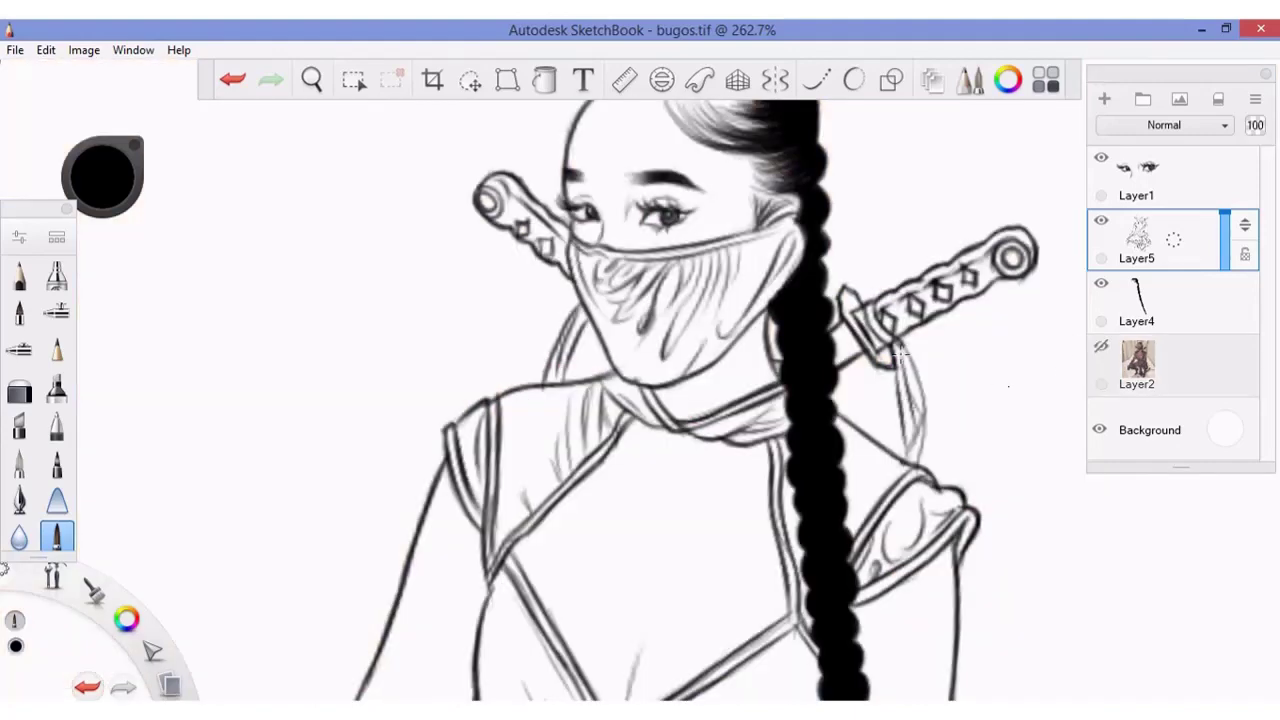
drag(904, 356, 923, 404)
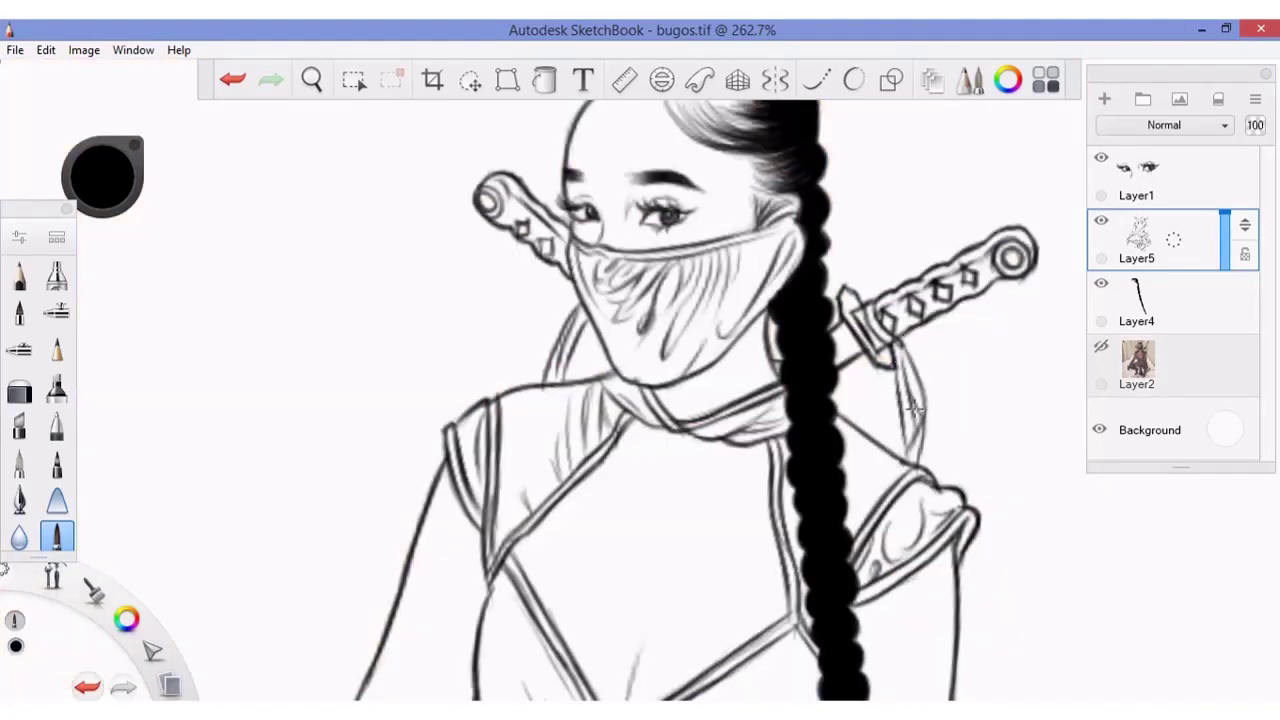
click(1101, 347)
click(1101, 347)
- Show the reference photo again and add a new empty layer above it
click(311, 79)
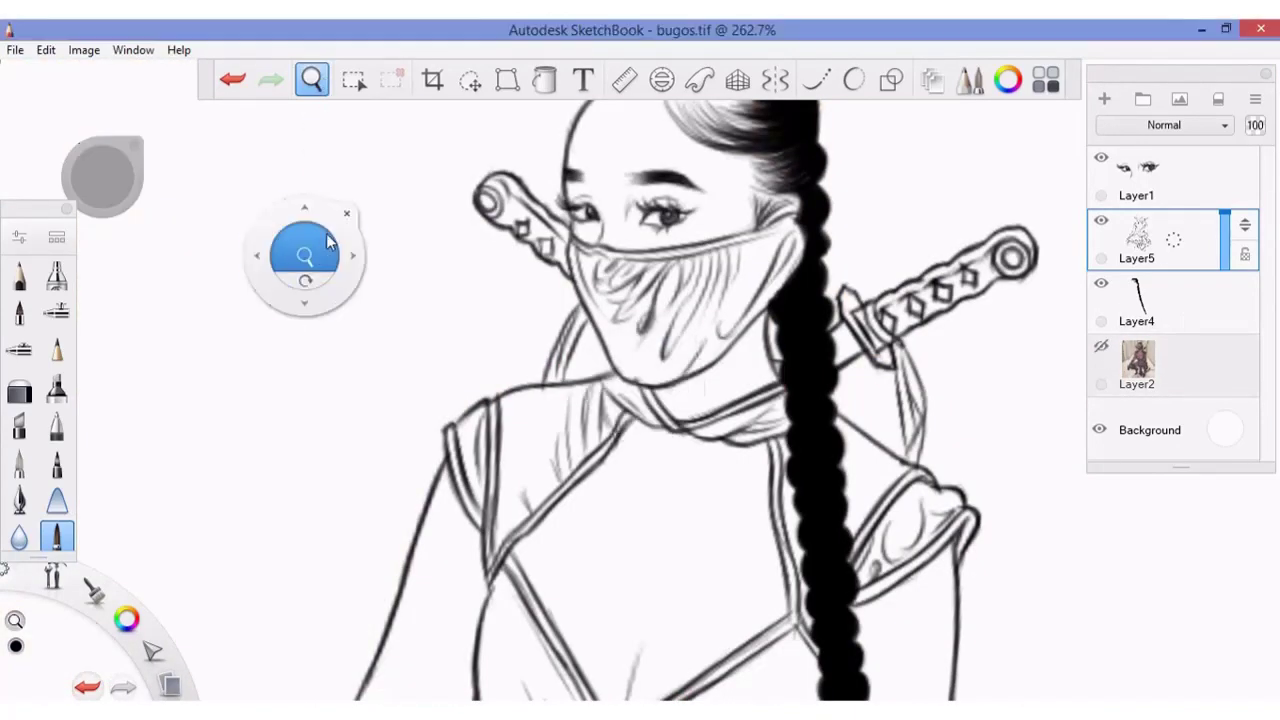
mouse_move(306, 251)
mouse_down()
mouse_move(356, 373)
mouse_move(471, 386)
mouse_up()
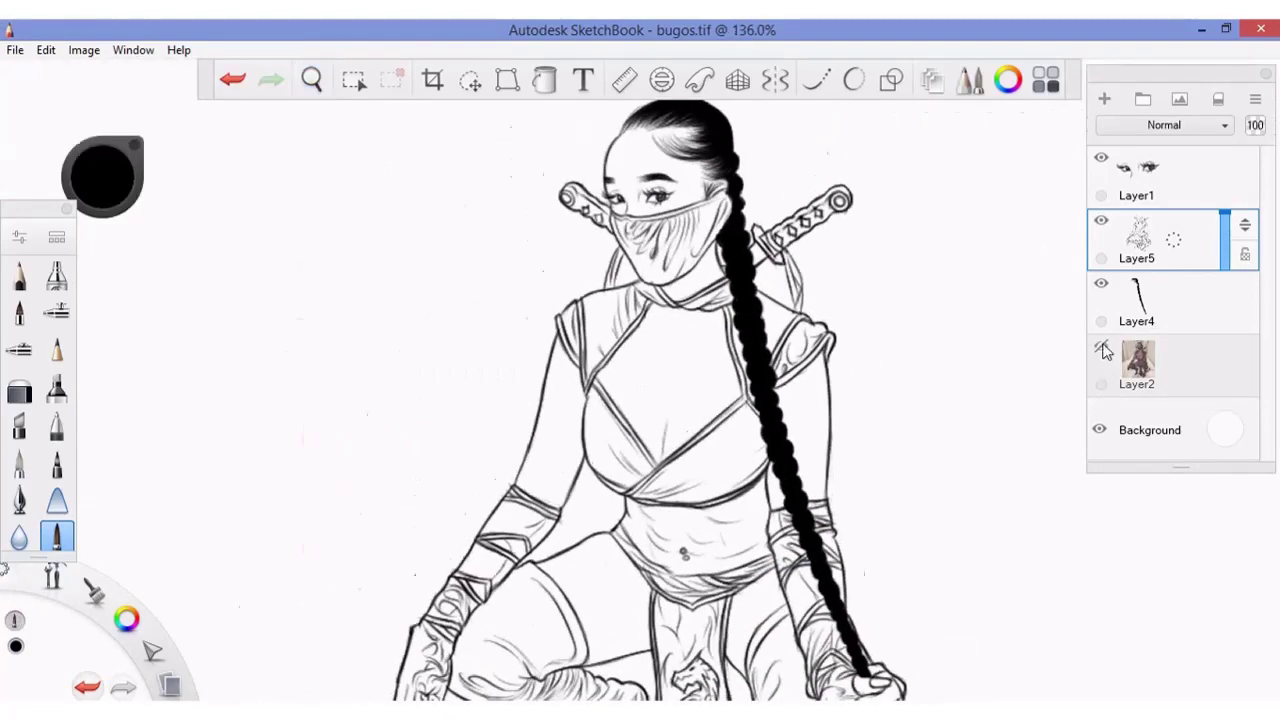
click(1101, 347)
click(1160, 345)
click(1104, 98)
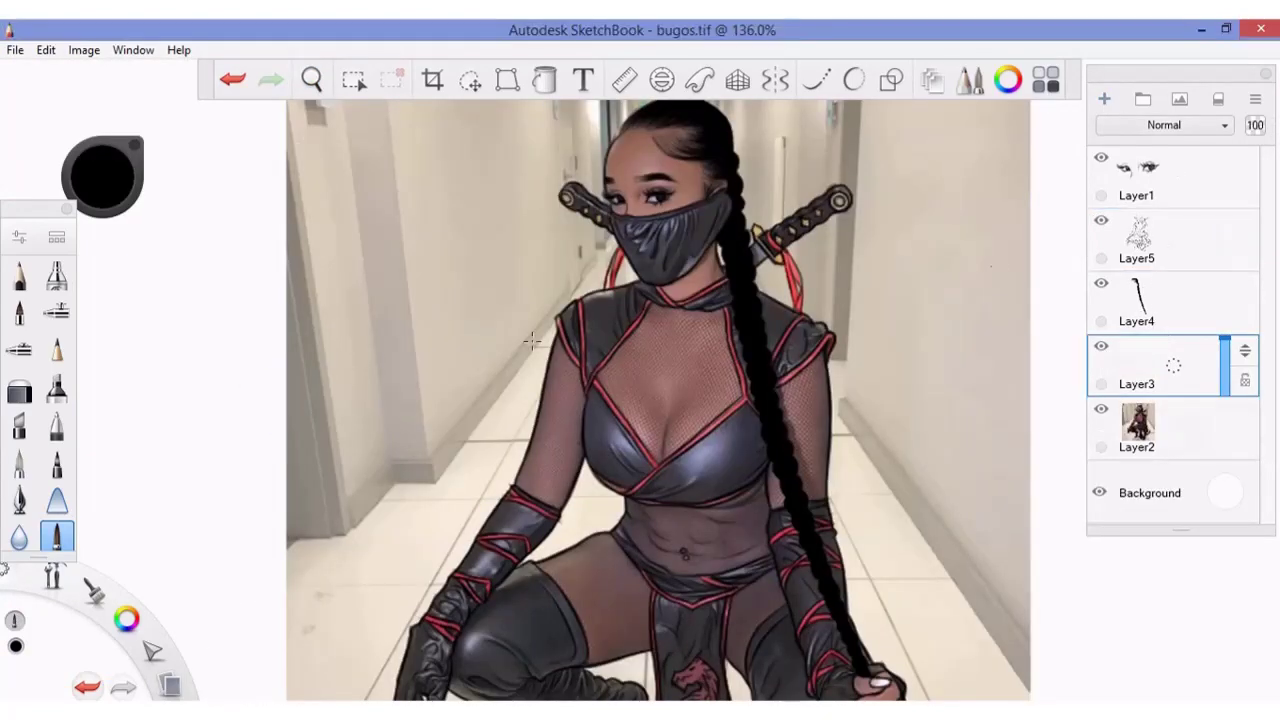
mouse_move(311, 79)
mouse_down()
mouse_move(328, 165)
mouse_move(377, 129)
mouse_up()
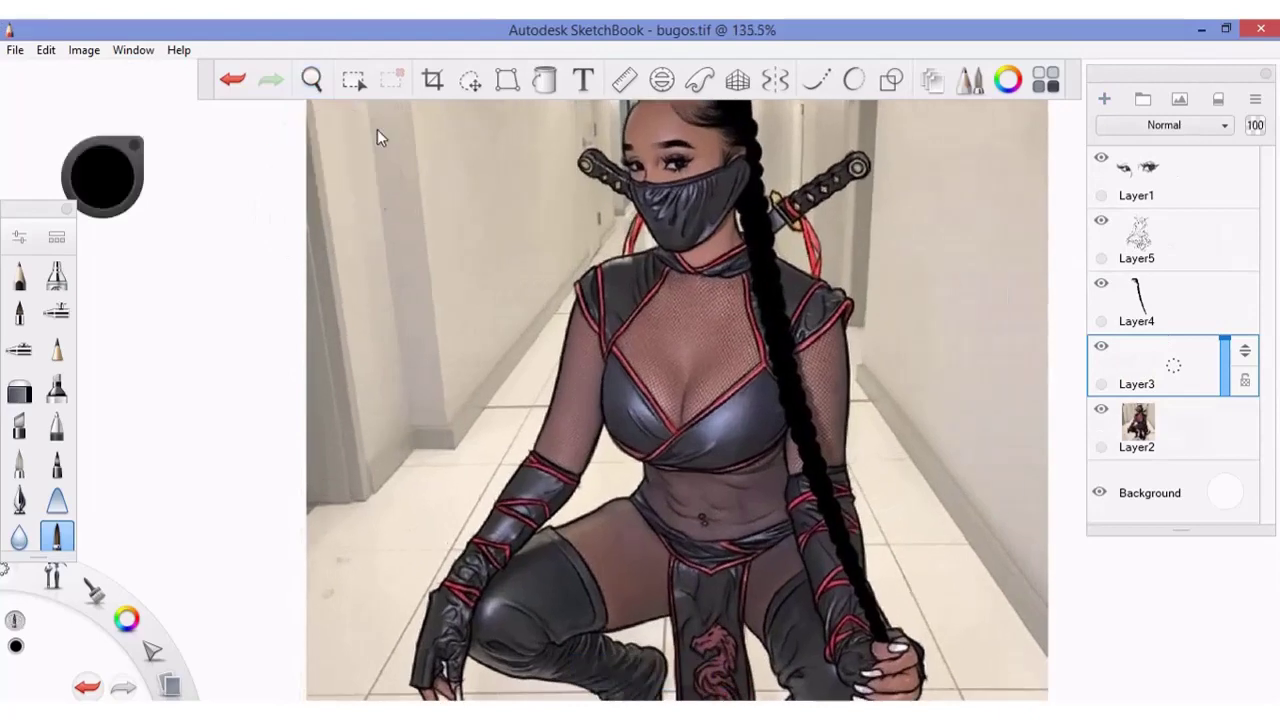
- Pick the Hatching 2 brush and reduce its size to about 10
click(57, 238)
drag(372, 325, 374, 429)
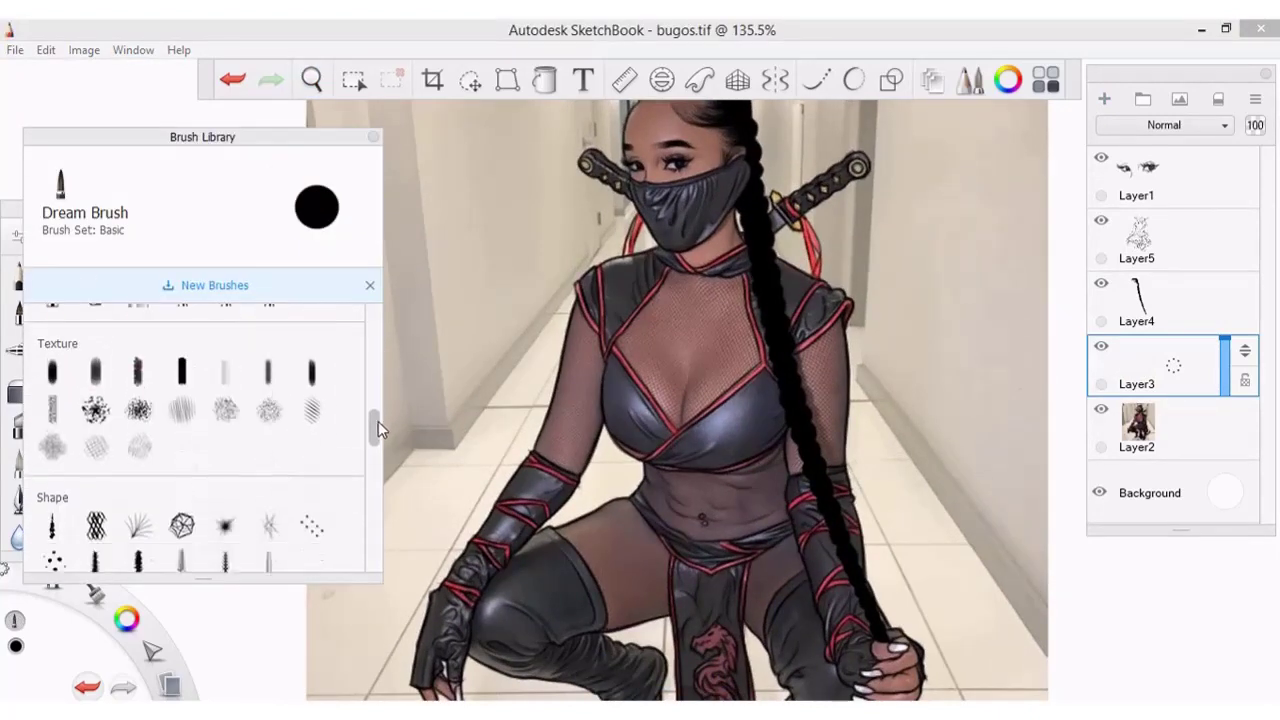
click(95, 447)
click(325, 212)
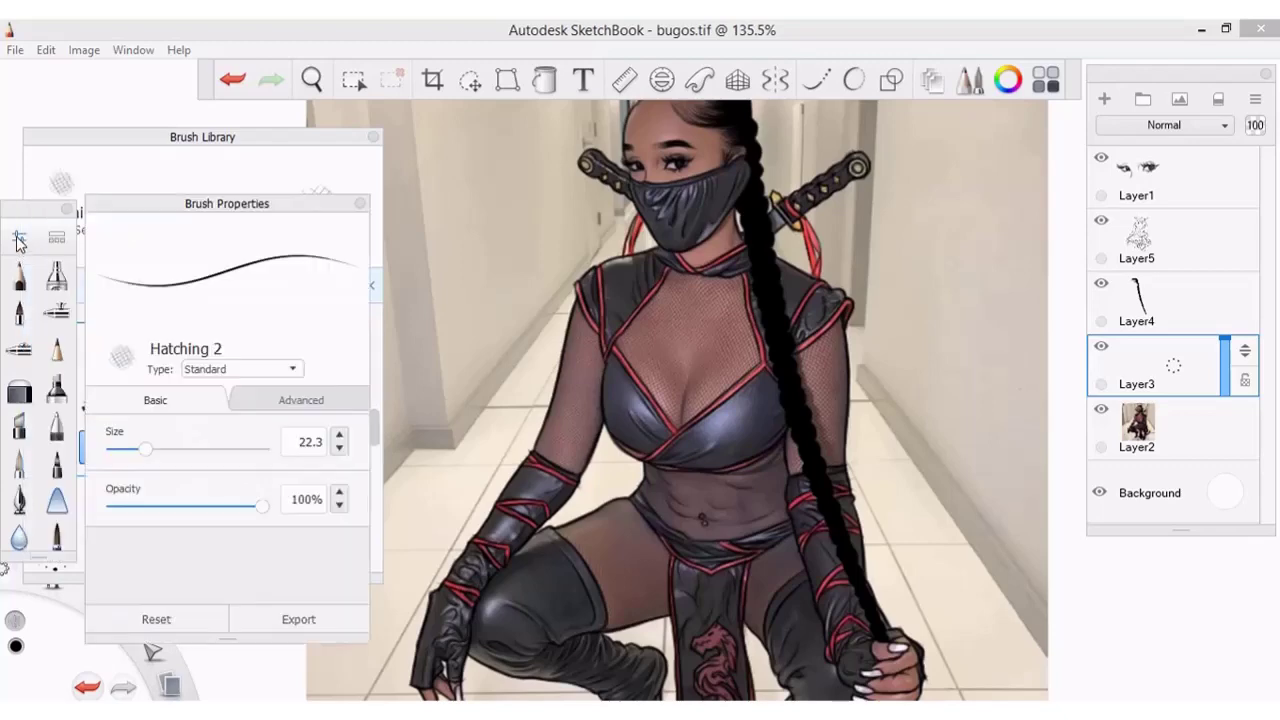
drag(145, 448, 128, 448)
- Tune Hatching 2 pressure: heavy size about 10, flow 66% heavy and 57% light
click(303, 400)
drag(200, 483, 133, 485)
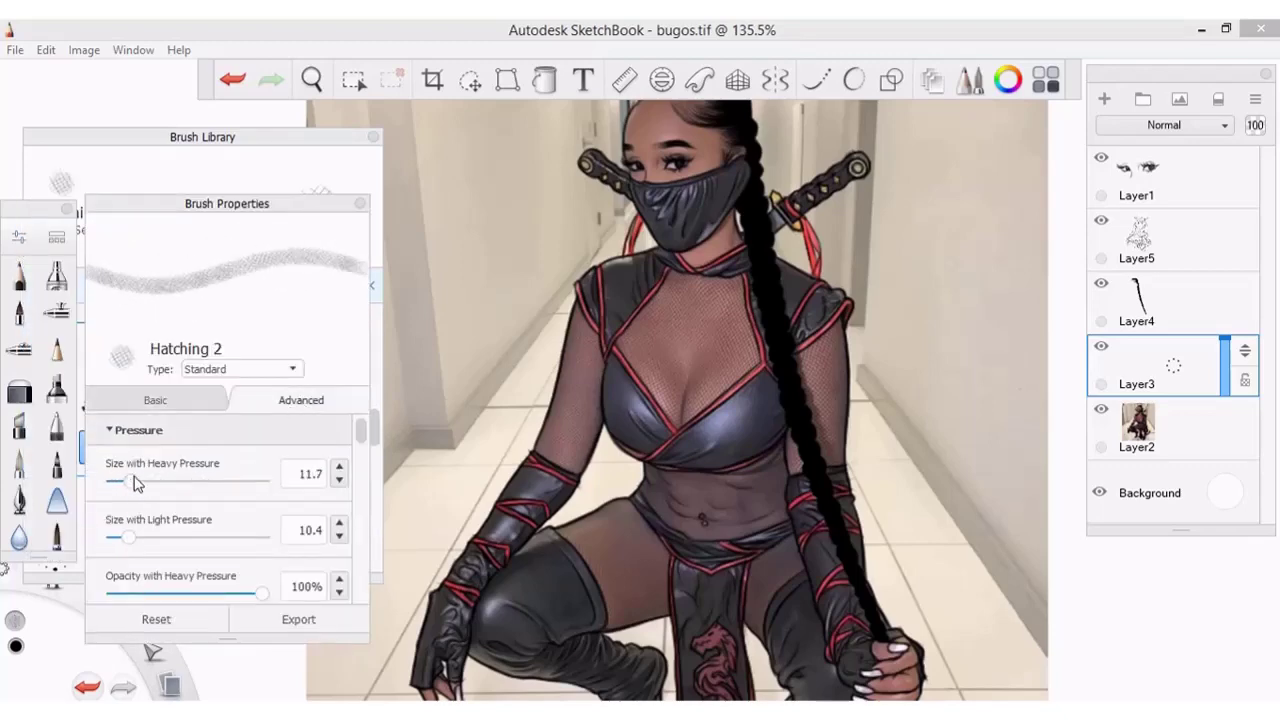
click(339, 480)
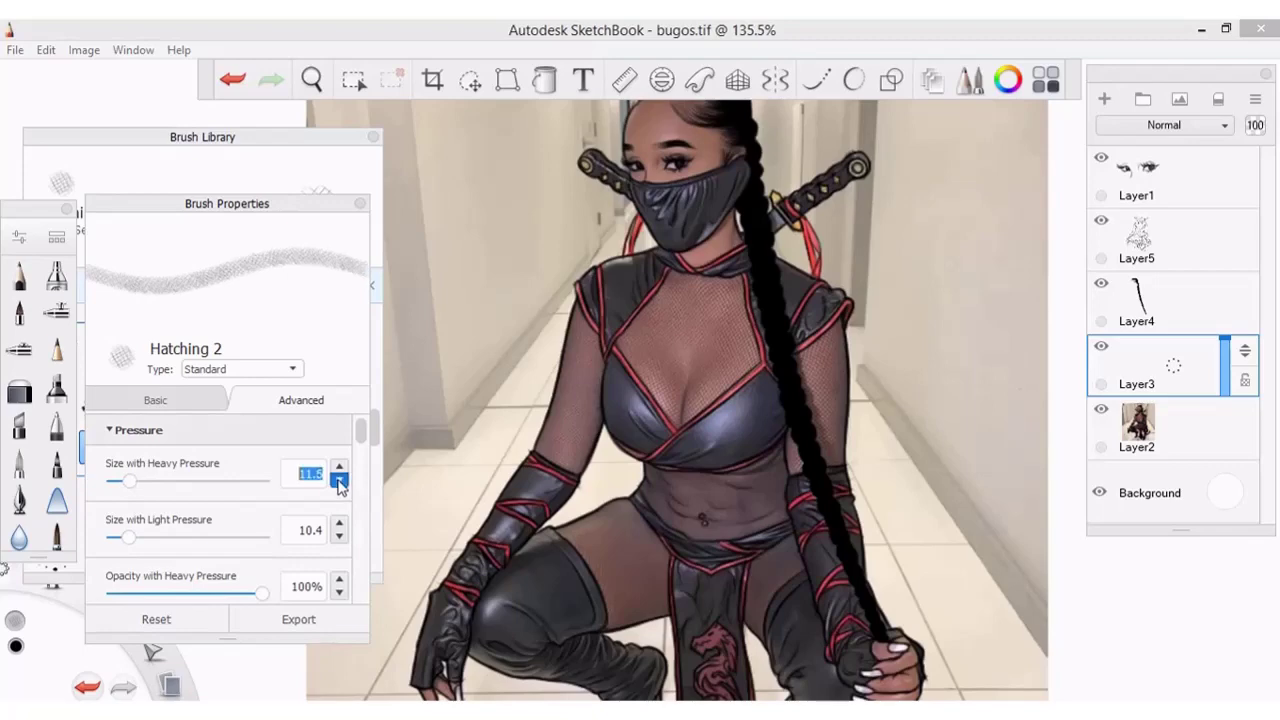
click(339, 533)
drag(363, 432, 365, 480)
drag(205, 472, 285, 472)
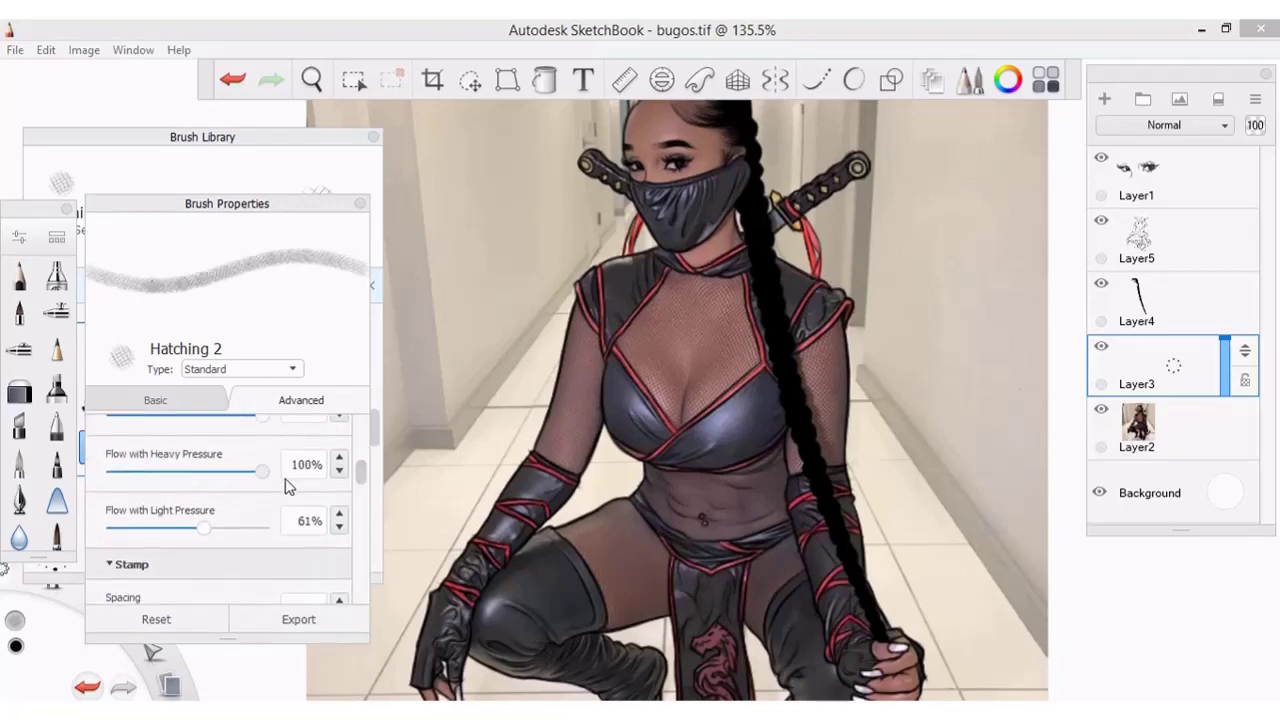
mouse_move(203, 528)
mouse_down()
mouse_move(314, 528)
mouse_move(205, 530)
mouse_up()
drag(268, 472, 220, 475)
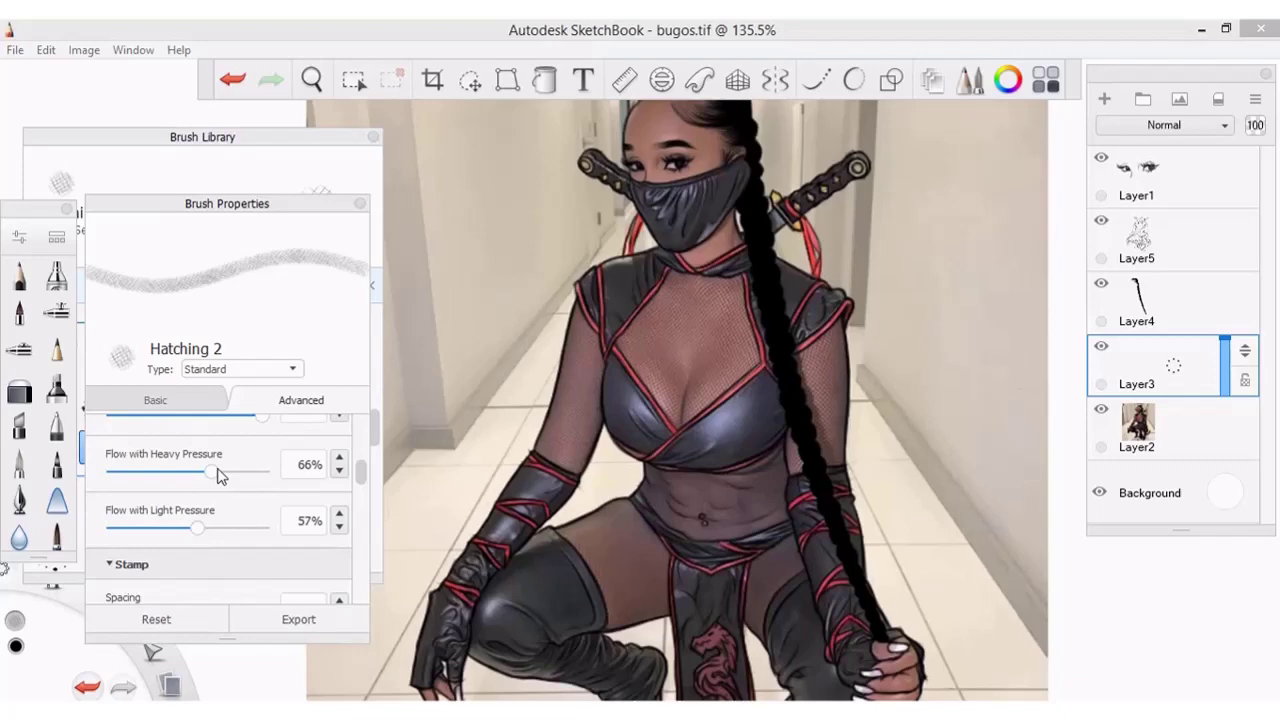
click(360, 203)
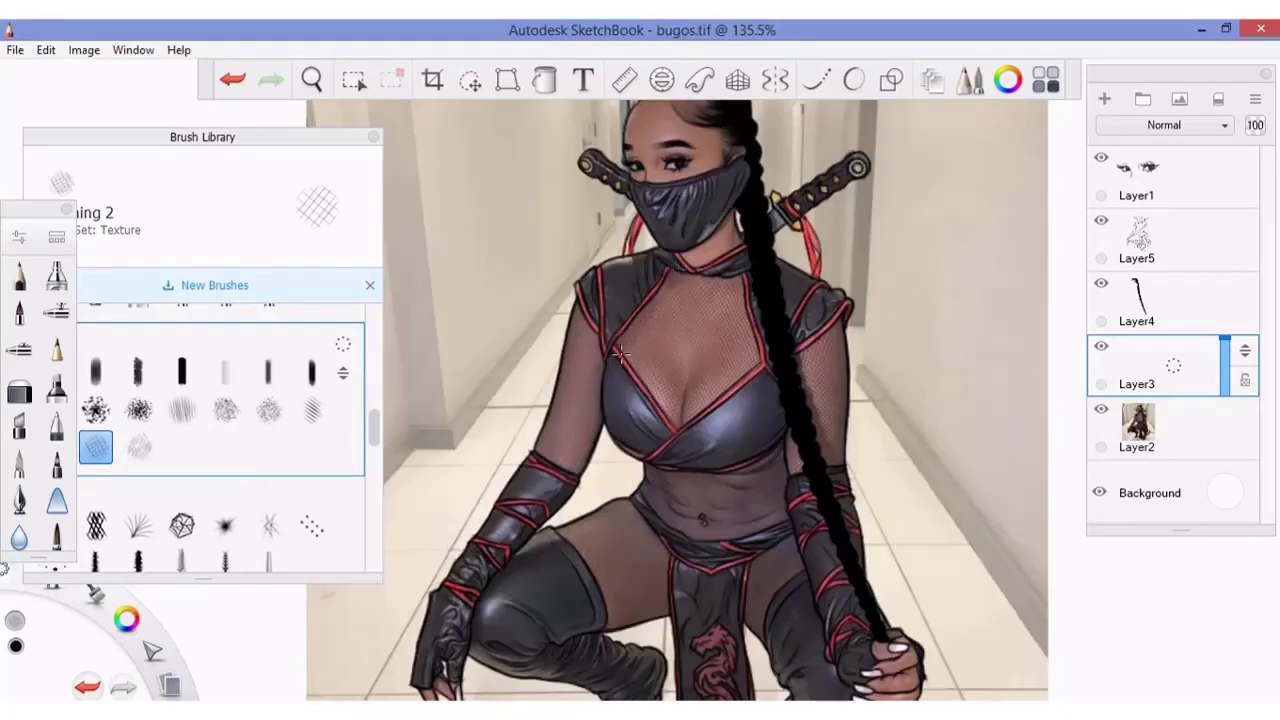
- Test hatching strokes on the chest mesh, trying a larger size around 17.6
mouse_move(640, 290)
mouse_down()
mouse_move(690, 370)
mouse_move(715, 380)
mouse_up()
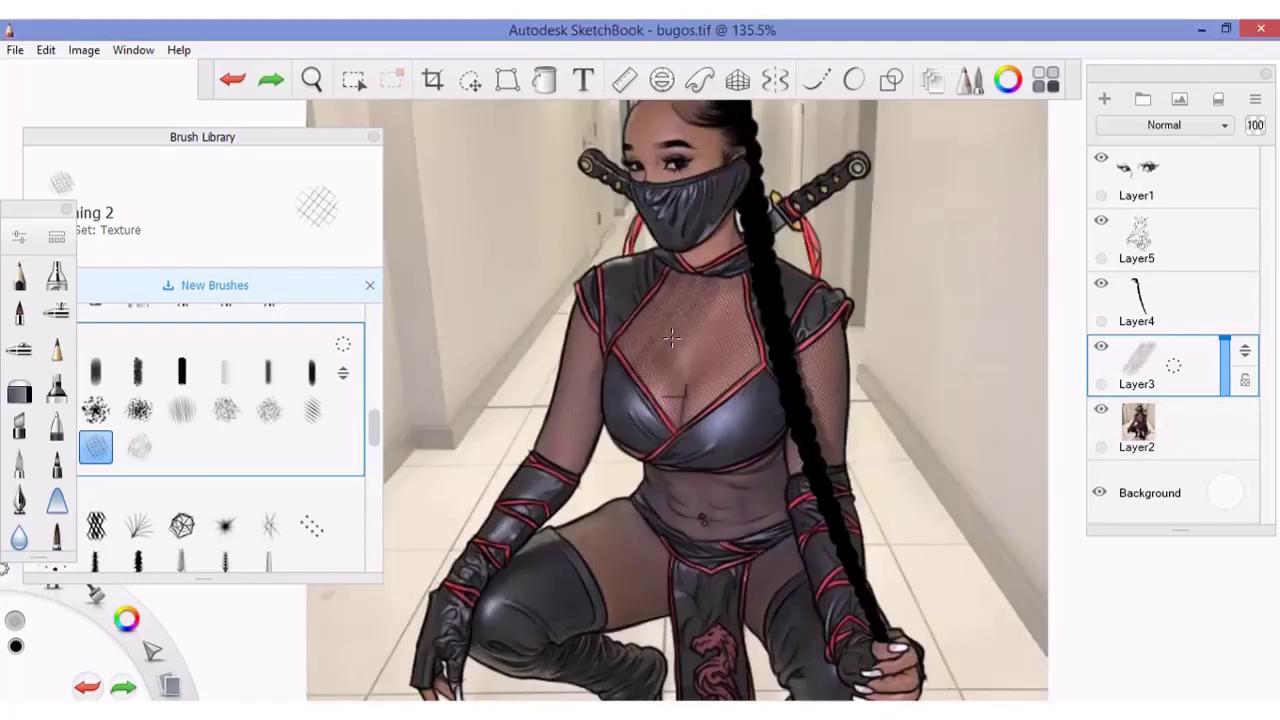
click(1220, 99)
click(19, 240)
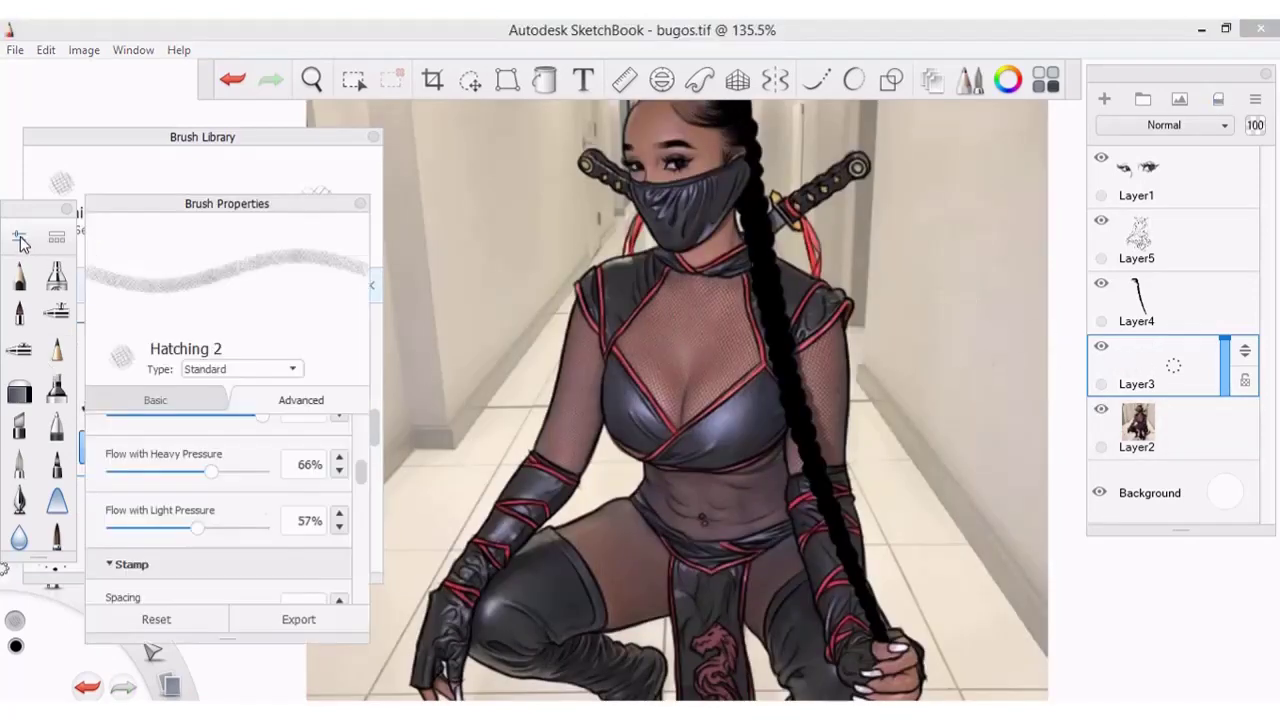
click(19, 240)
click(19, 240)
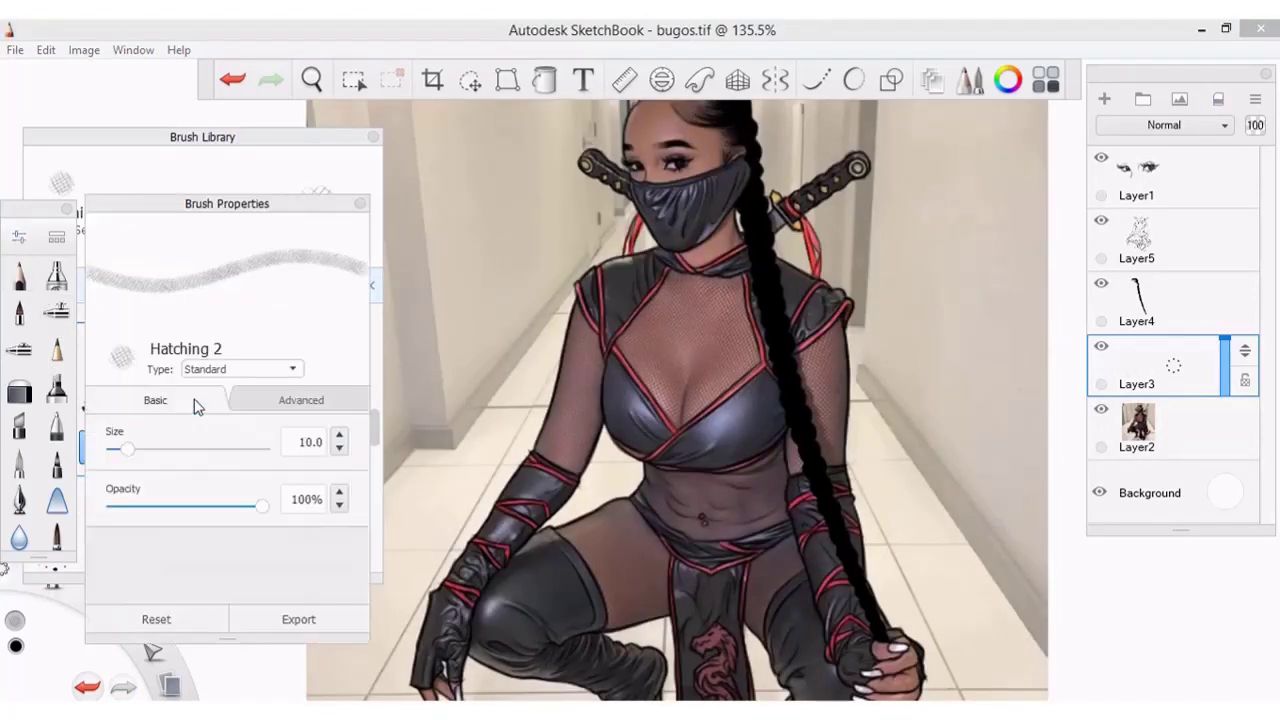
drag(130, 449, 139, 449)
drag(704, 270, 745, 430)
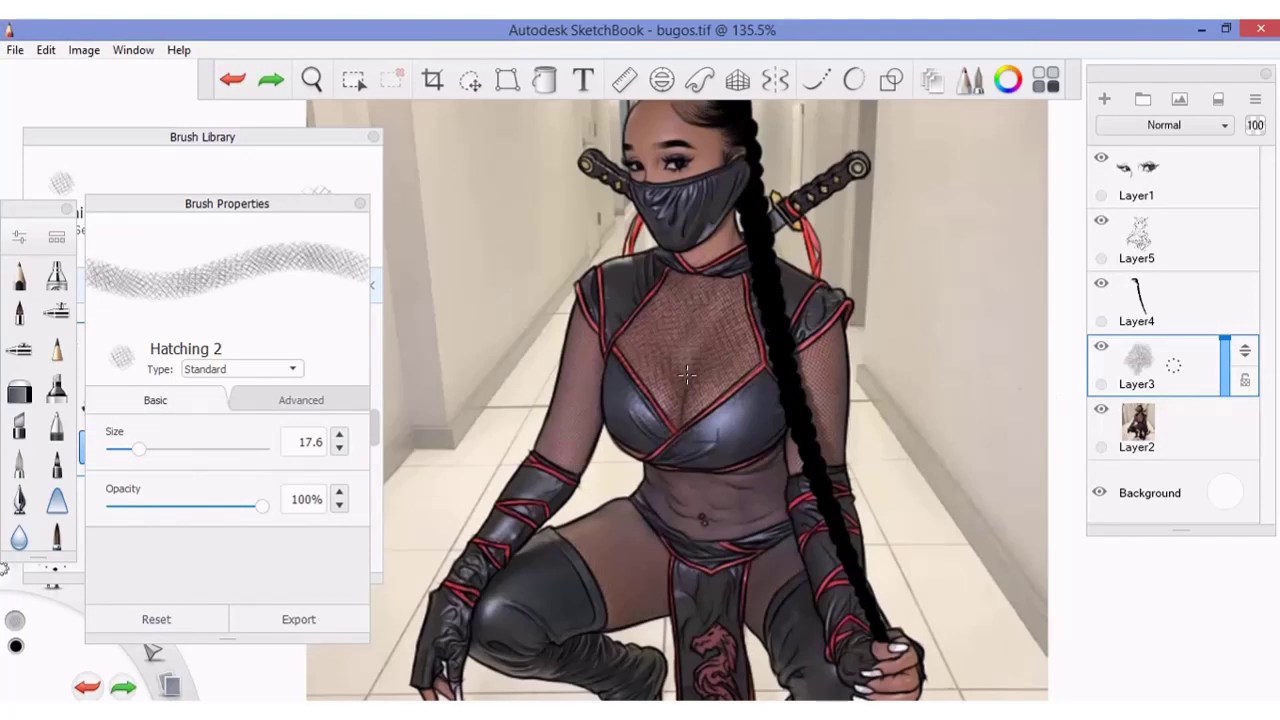
key(ctrl+z)
key(ctrl+z)
drag(648, 325, 675, 430)
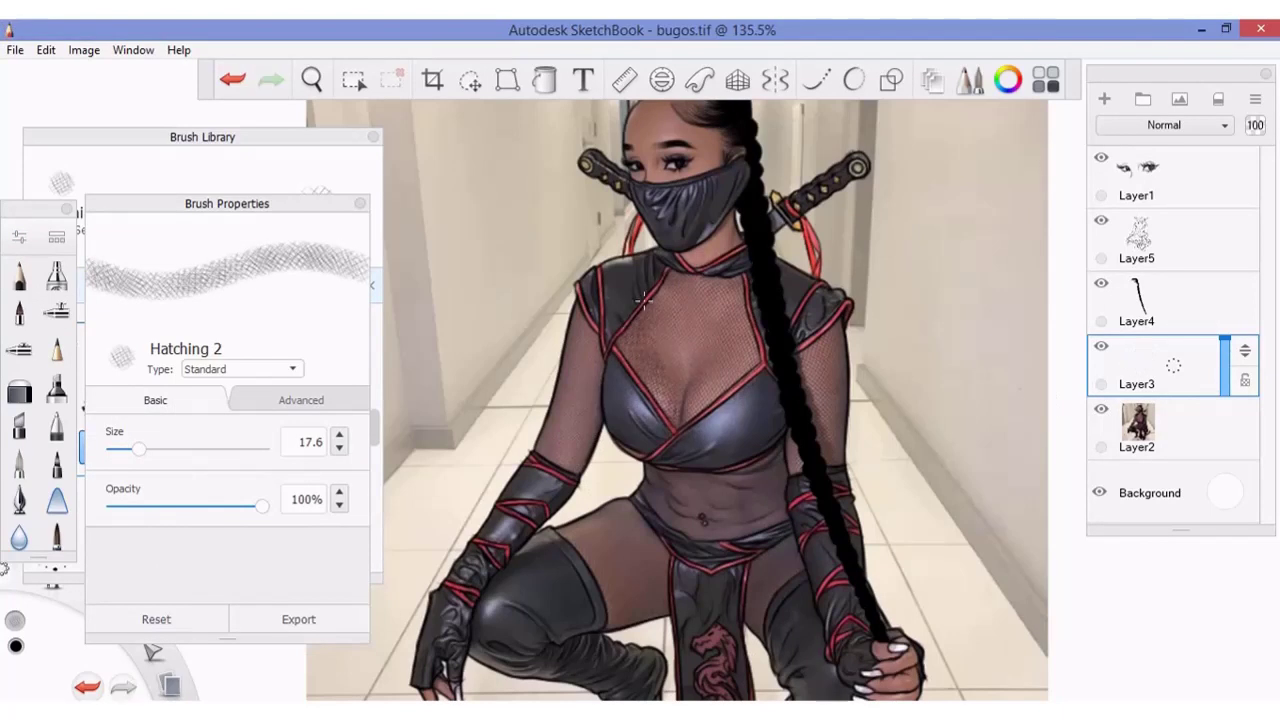
key(ctrl+z)
mouse_move(139, 449)
mouse_down()
mouse_move(186, 449)
mouse_move(145, 449)
mouse_up()
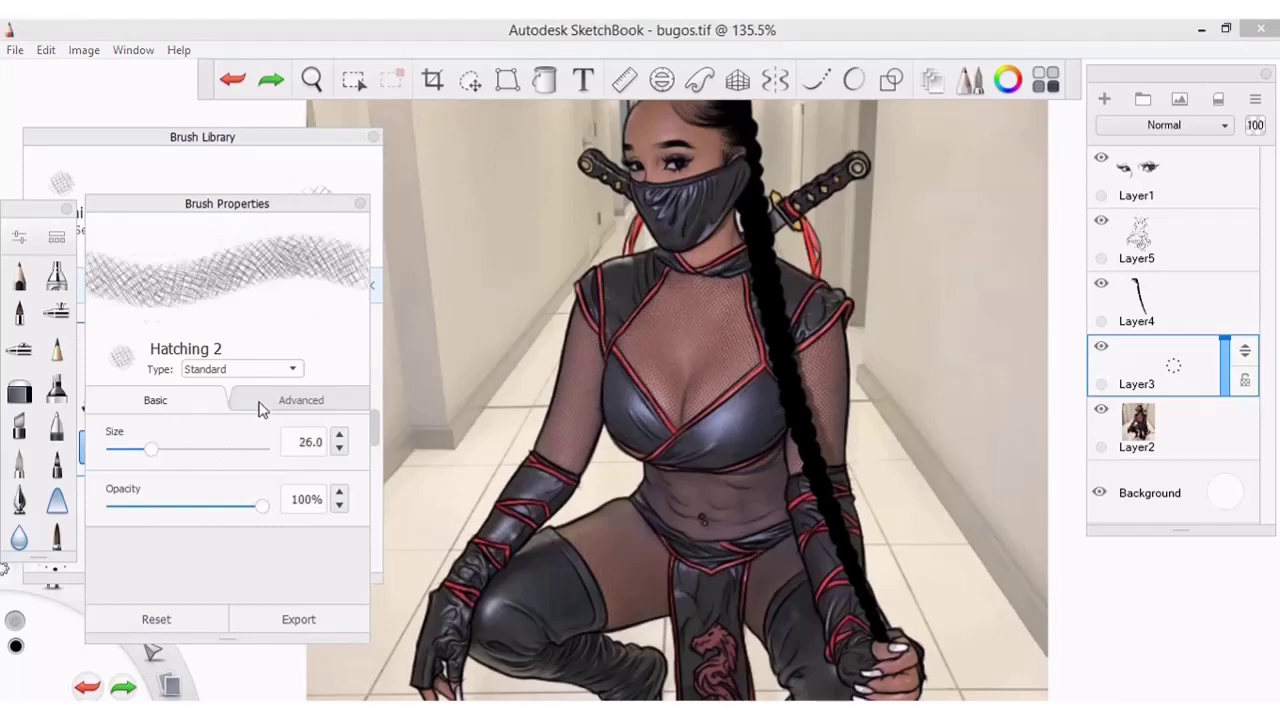
- Compare the Hatching 1, Hatching 2 and Fibre brushes, settling back on Hatching 2
click(182, 410)
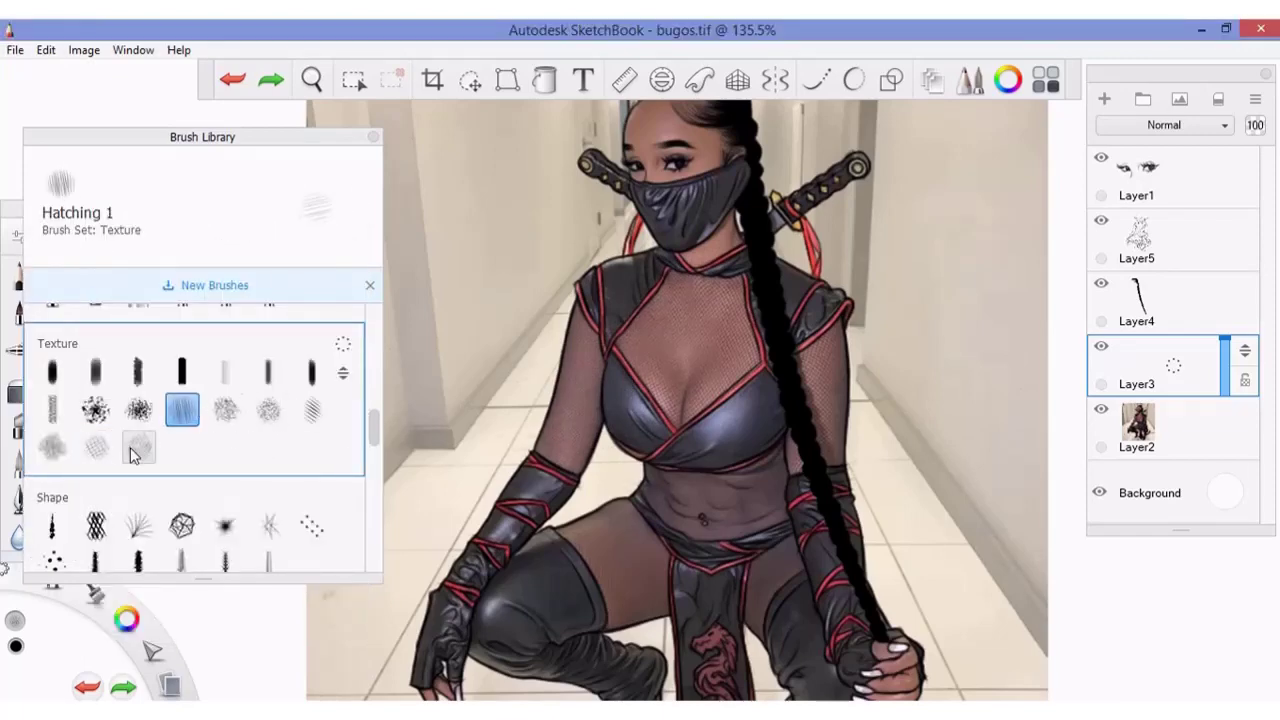
click(96, 447)
click(95, 526)
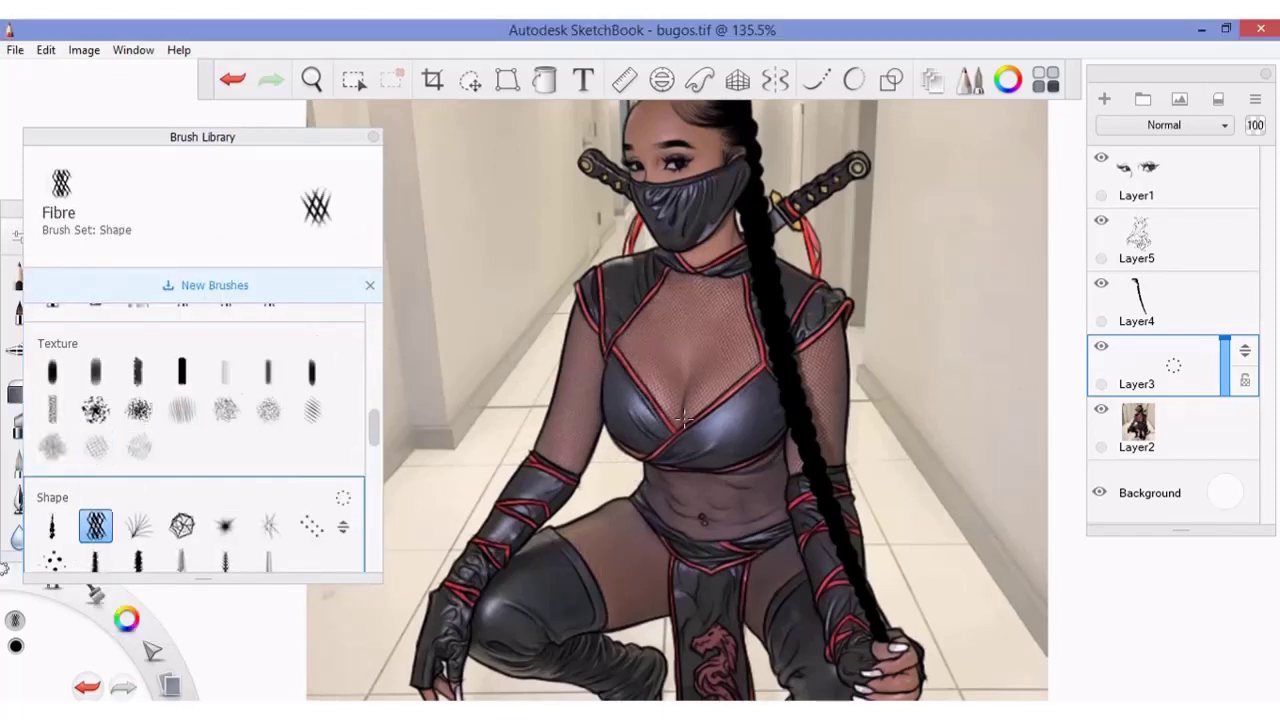
click(18, 237)
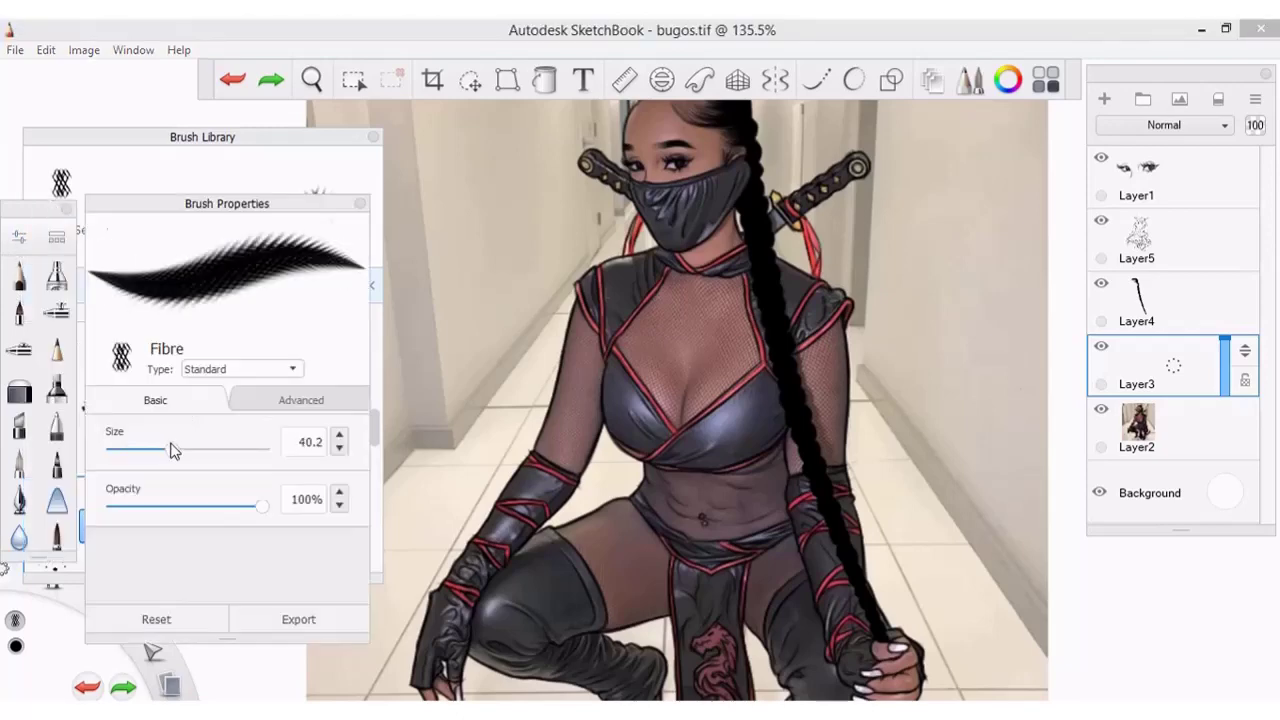
click(360, 203)
scroll(370, 442, down, 3)
scroll(355, 443, up, 3)
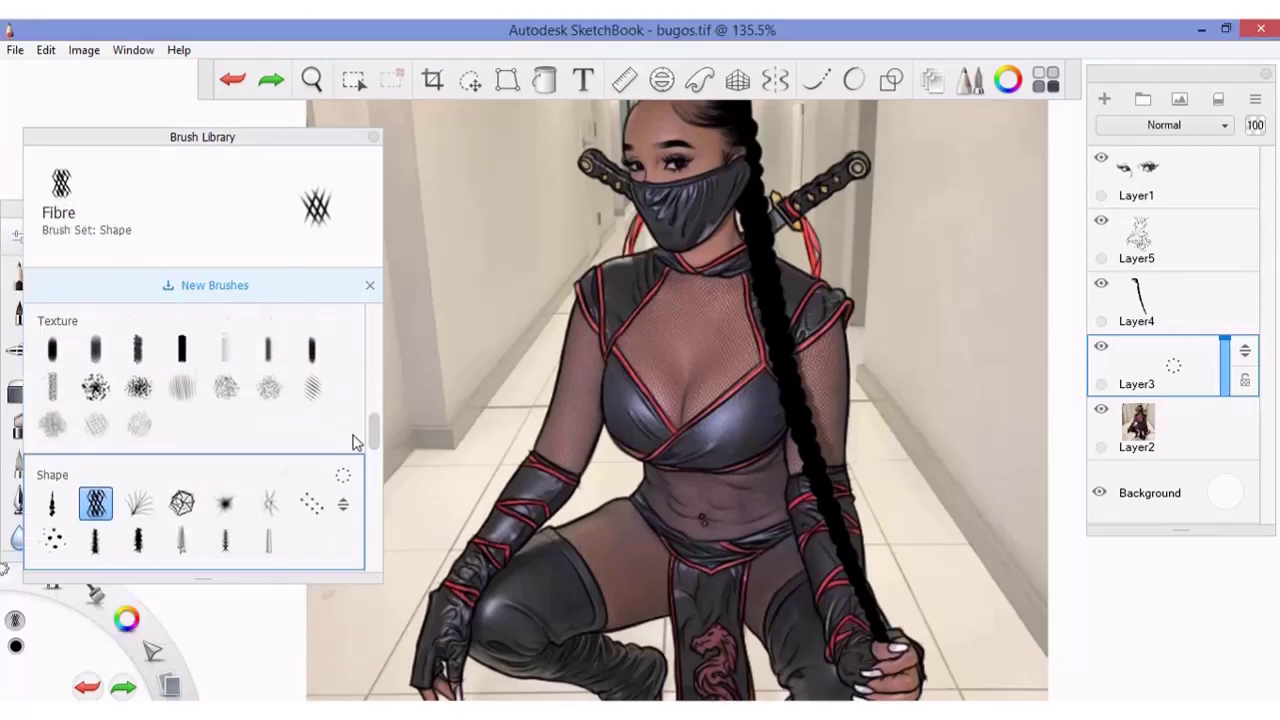
click(170, 399)
click(95, 425)
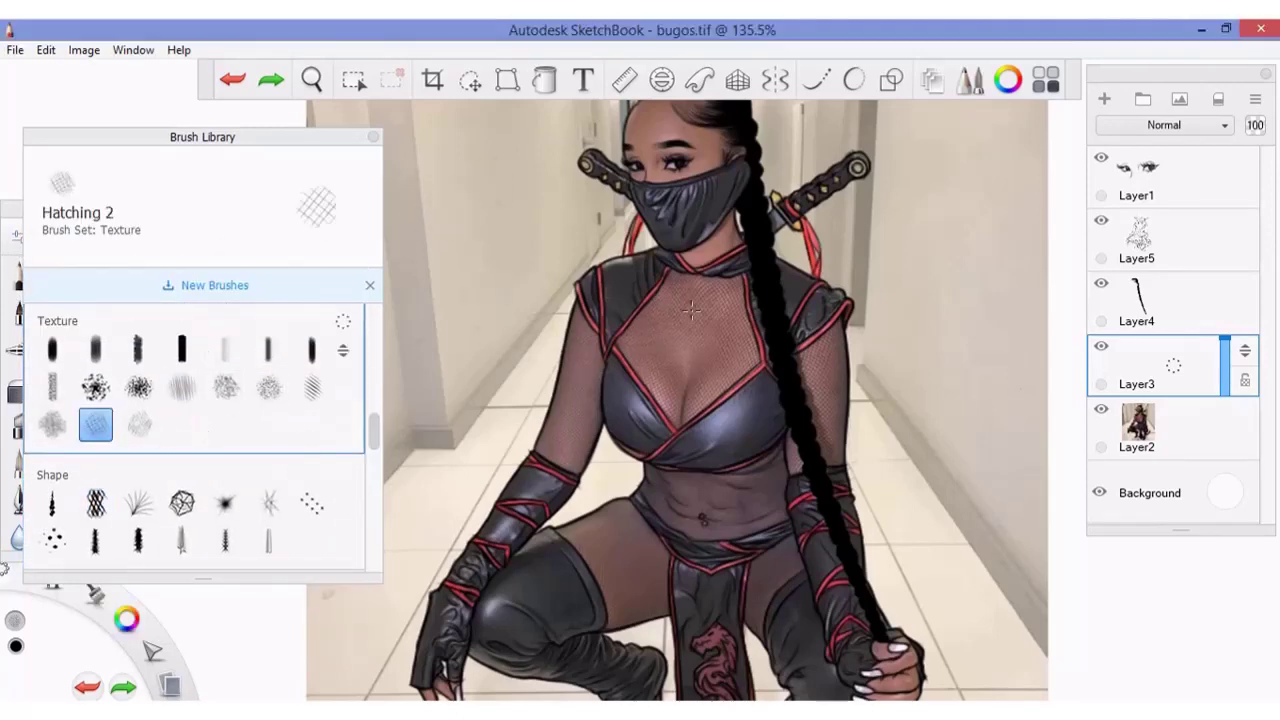
- Shrink Hatching 2 to about size 10 and hide the reference photo
click(20, 240)
drag(150, 448, 124, 448)
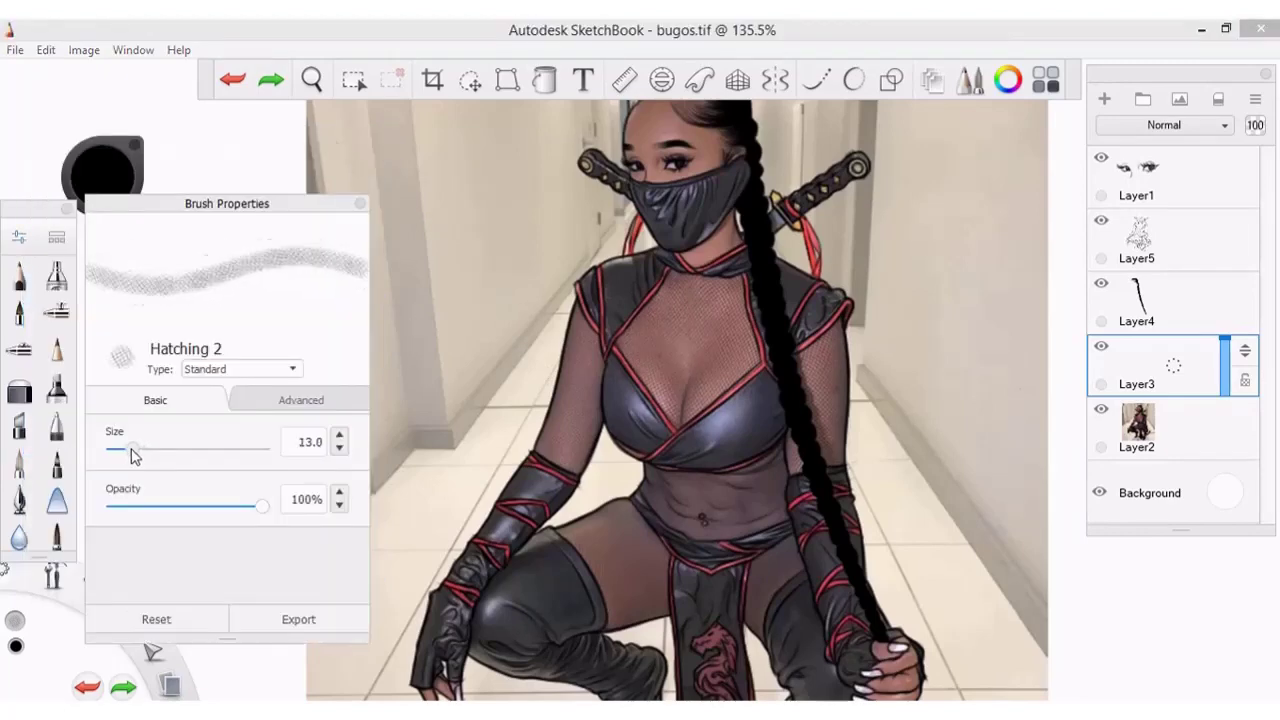
click(360, 203)
click(1101, 409)
- Hatch grey shading across the chest, comparing against the reference photo
click(1101, 411)
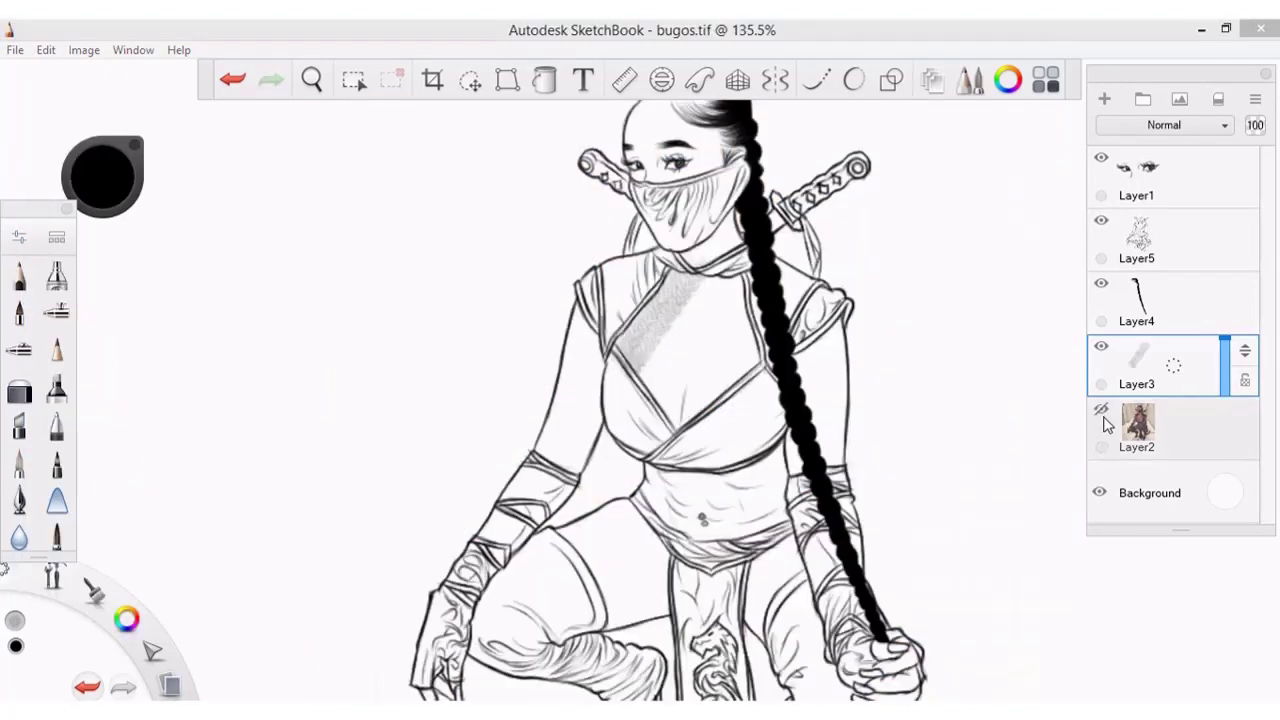
mouse_move(710, 285)
mouse_down()
mouse_move(640, 390)
mouse_move(725, 280)
mouse_move(650, 430)
mouse_up()
key(ctrl+z)
click(1101, 409)
key(ctrl+z)
key(ctrl+z)
drag(745, 285, 698, 398)
key(ctrl+z)
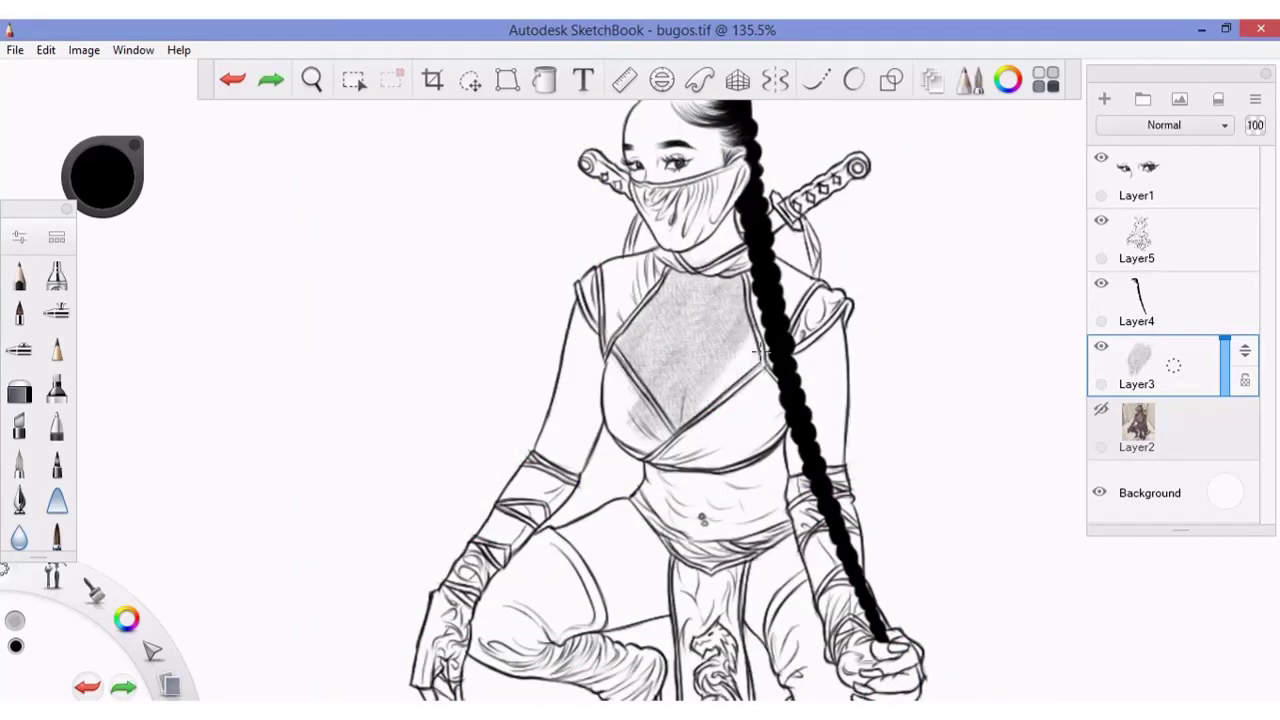
drag(760, 330, 685, 440)
click(1101, 409)
click(1101, 409)
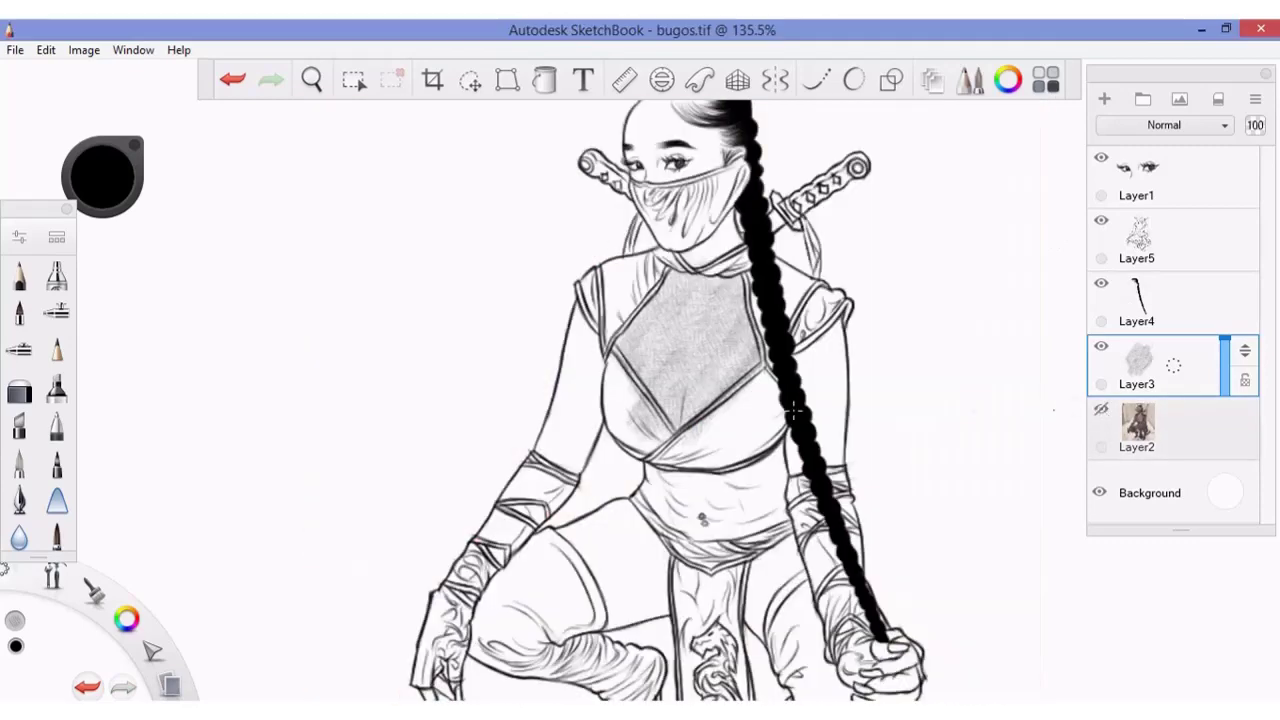
- Add darker grey shading beside the braid, retrying the strokes
mouse_move(829, 371)
mouse_down()
mouse_move(830, 470)
mouse_move(845, 440)
mouse_up()
key(ctrl+z)
drag(840, 340, 845, 413)
key(ctrl+z)
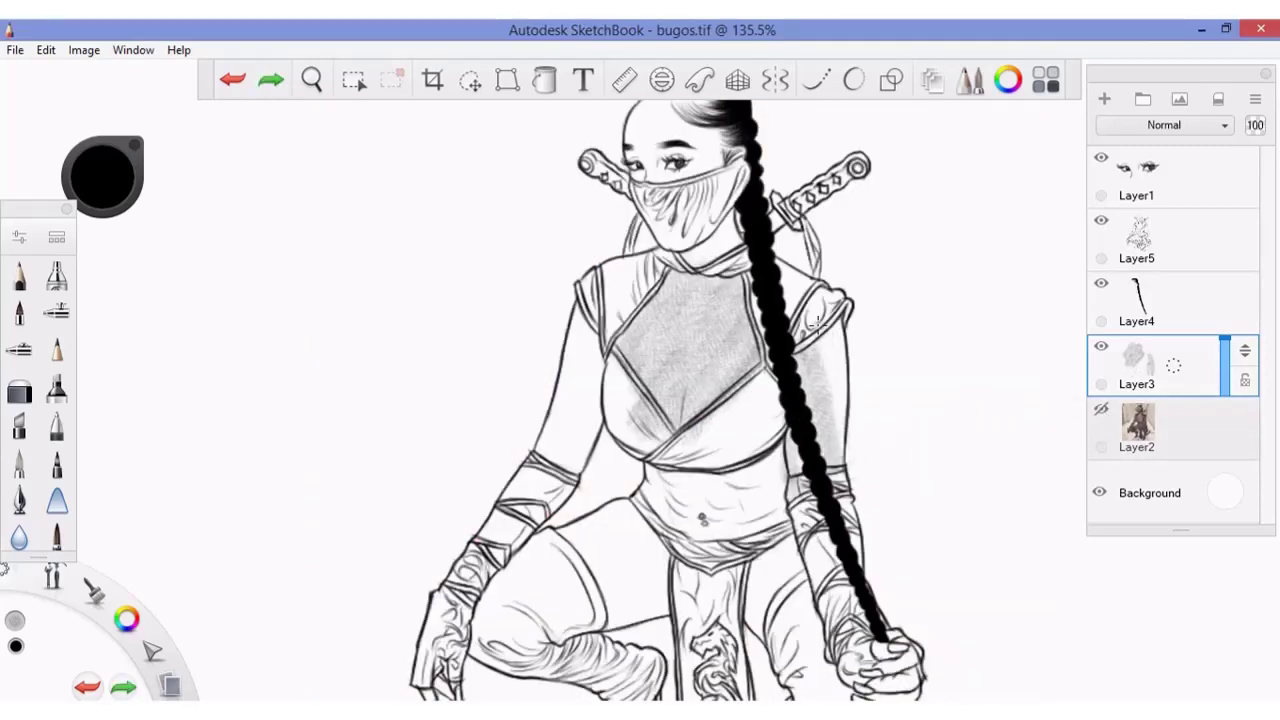
drag(820, 320, 845, 440)
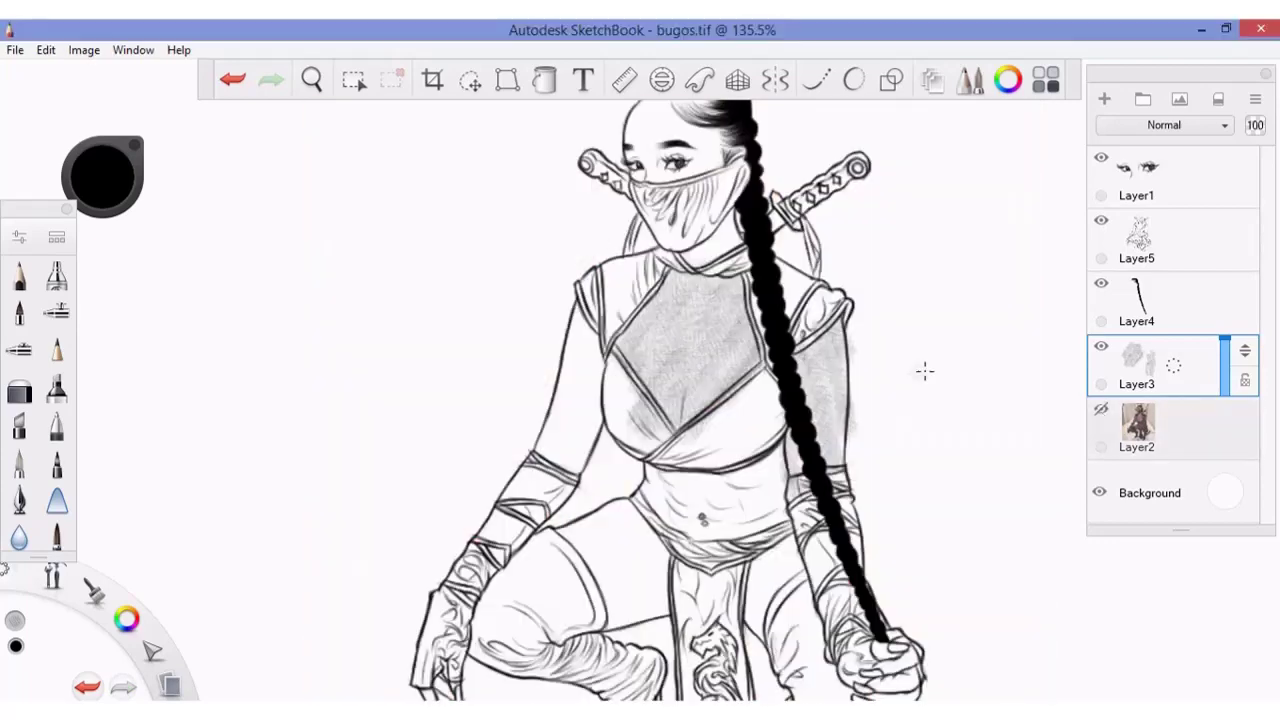
key(ctrl+z)
- Shade the upper left arm with darker hatching
mouse_move(570, 290)
mouse_down()
mouse_move(585, 310)
mouse_move(530, 485)
mouse_up()
drag(605, 325, 560, 447)
key(ctrl+z)
drag(600, 380, 540, 495)
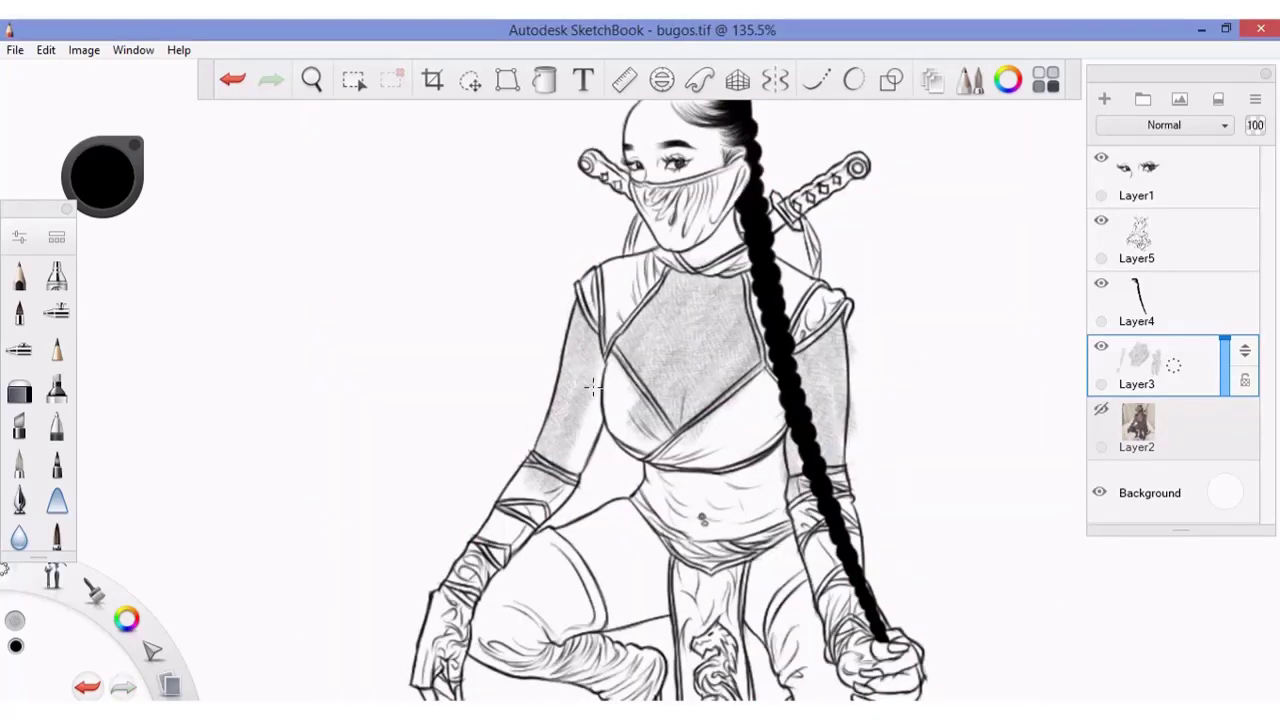
drag(612, 348, 560, 500)
- Shade between the left forearm and thigh on the lower body
drag(266, 314, 252, 206)
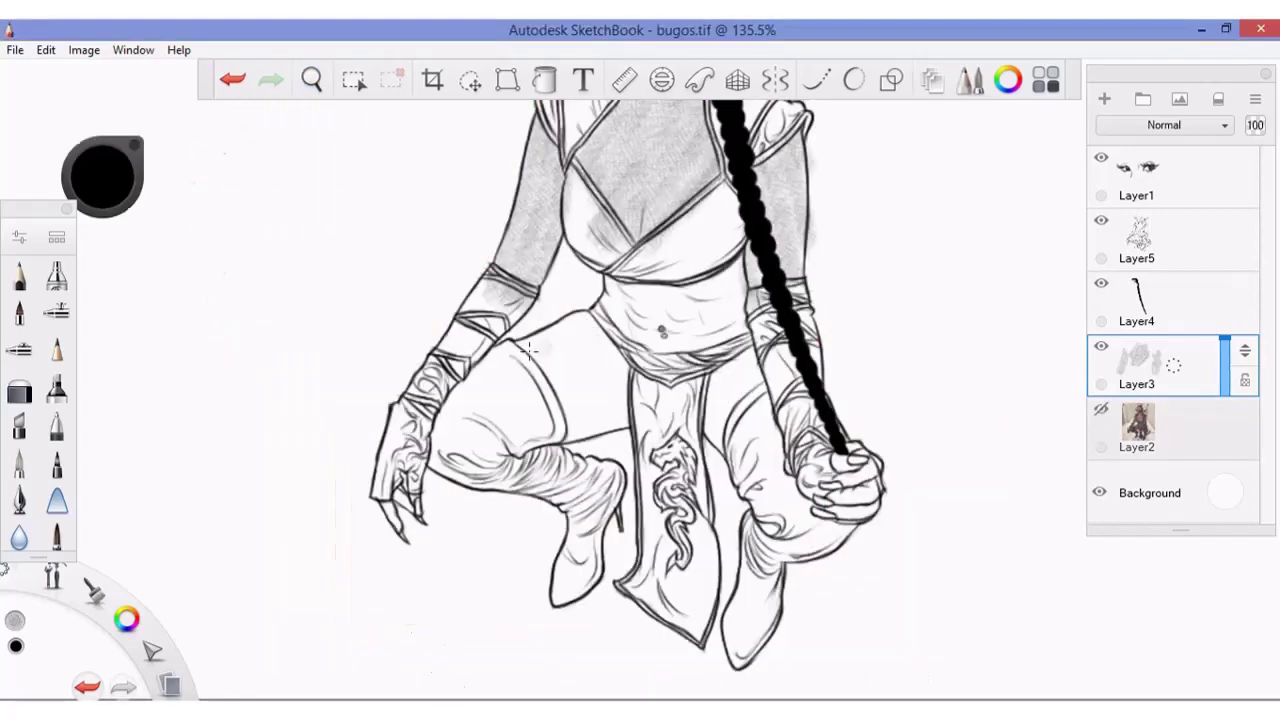
drag(545, 325, 525, 390)
key(ctrl+z)
mouse_move(548, 320)
mouse_down()
mouse_move(560, 410)
mouse_move(575, 420)
mouse_up()
key(ctrl+z)
drag(565, 300, 600, 440)
key(ctrl+z)
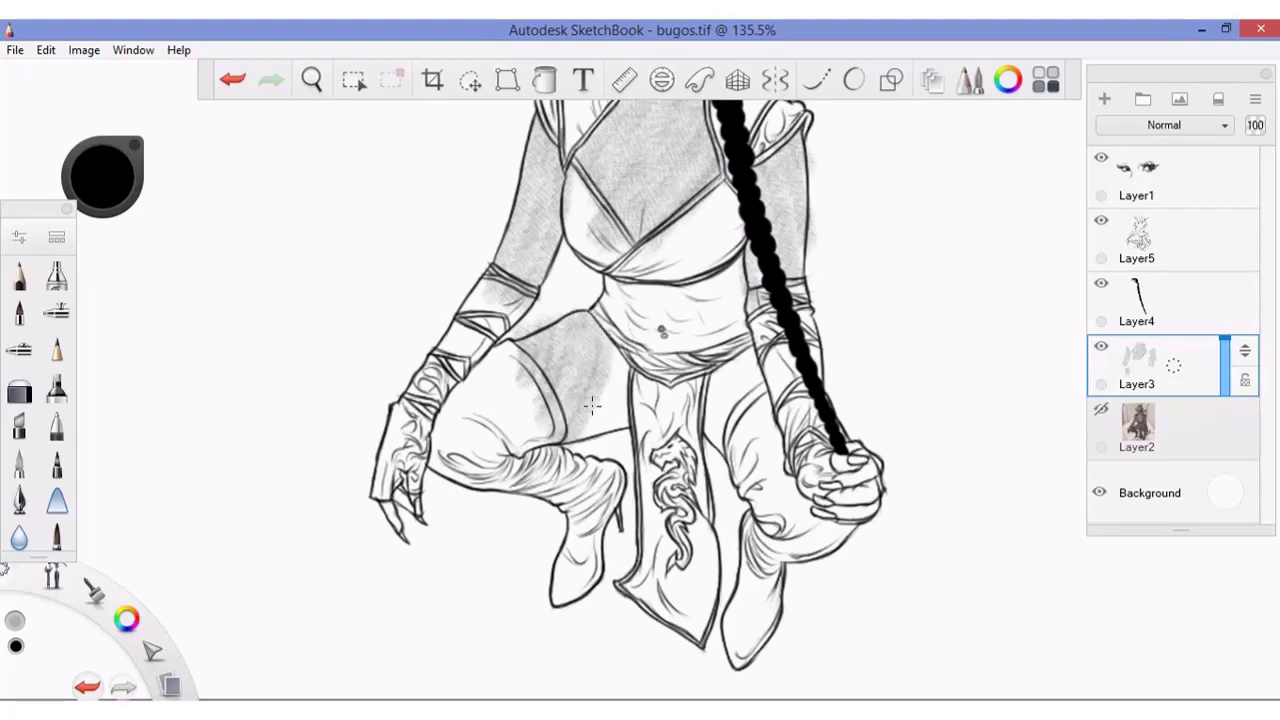
- Extend the shading down toward the boot and shade the right thigh
drag(610, 340, 575, 440)
drag(620, 380, 578, 445)
key(ctrl+z)
drag(720, 355, 710, 470)
key(ctrl+z)
drag(760, 375, 715, 470)
- Hide the first shading layer, add a new layer and nudge the brush size up
click(1101, 346)
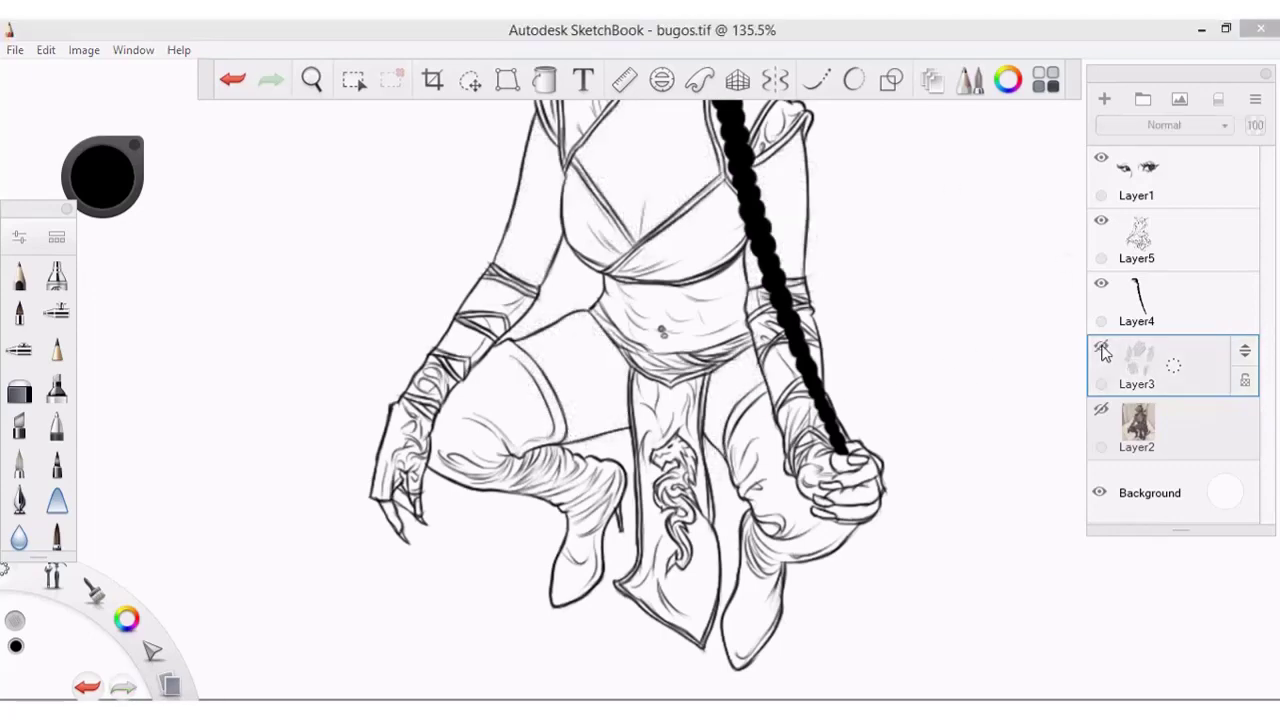
click(1104, 98)
click(20, 238)
click(339, 436)
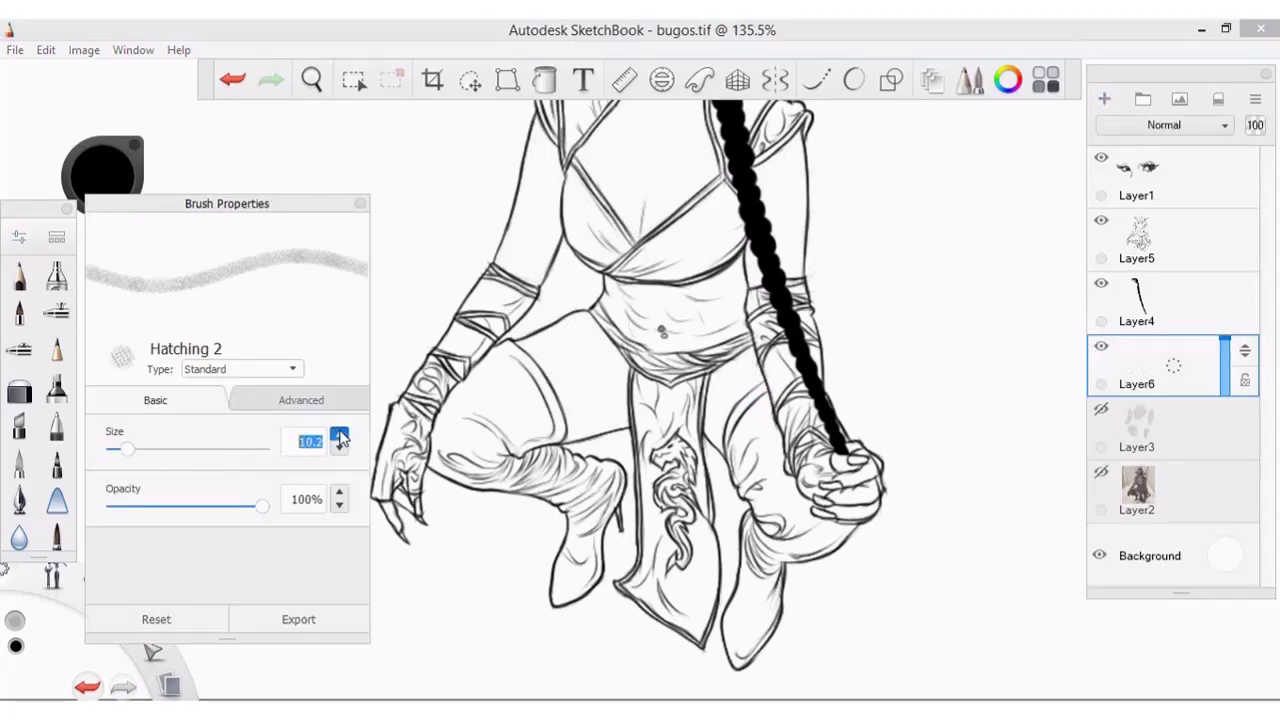
key(ctrl+z)
mouse_move(590, 320)
mouse_down()
mouse_move(545, 440)
mouse_move(530, 445)
mouse_up()
key(ctrl+z)
click(339, 436)
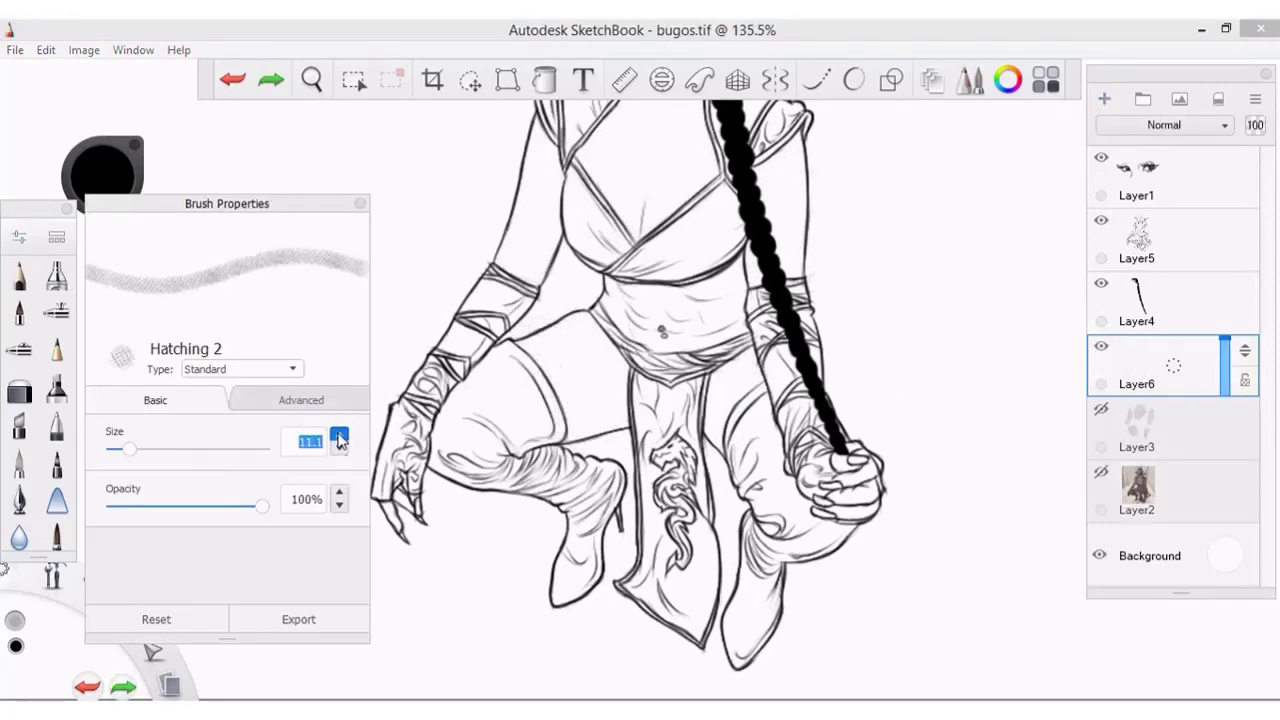
- Try thigh shading strokes, clear them and raise the brush size to 12.9
drag(555, 318, 540, 458)
key(ctrl+z)
drag(595, 300, 578, 450)
key(ctrl+z)
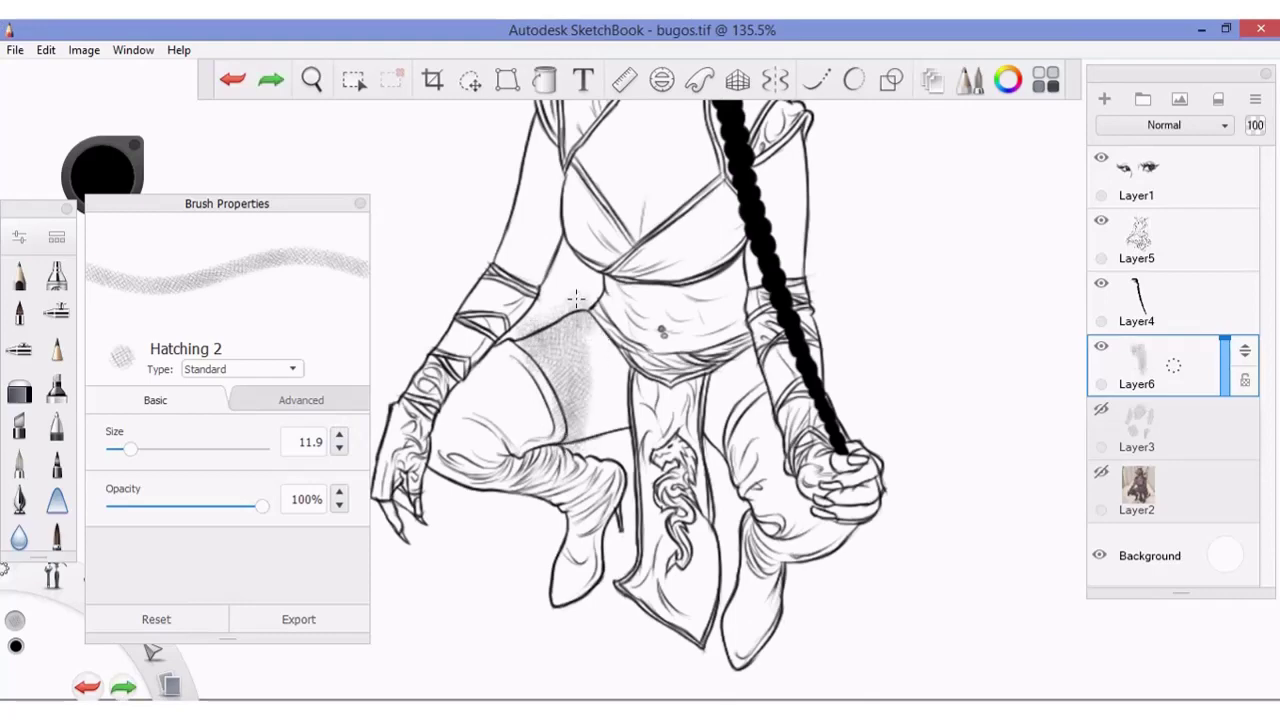
key(ctrl+z)
mouse_move(610, 298)
mouse_down()
mouse_move(585, 425)
mouse_move(610, 372)
mouse_move(618, 440)
mouse_up()
key(ctrl+z)
key(ctrl+z)
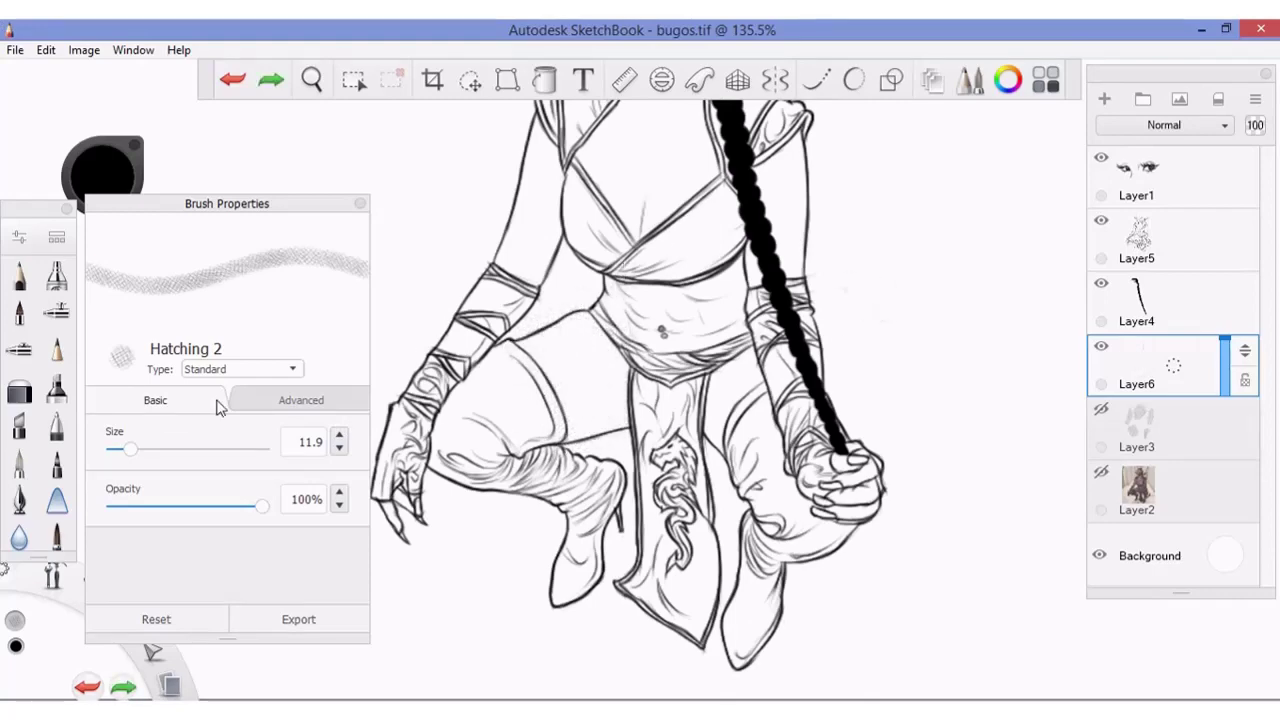
click(339, 436)
- Hatch the left thigh, crotch and right thigh
mouse_move(540, 450)
mouse_down()
mouse_move(592, 320)
mouse_move(600, 440)
mouse_move(592, 306)
mouse_move(600, 450)
mouse_up()
key(ctrl+z)
drag(600, 360, 640, 450)
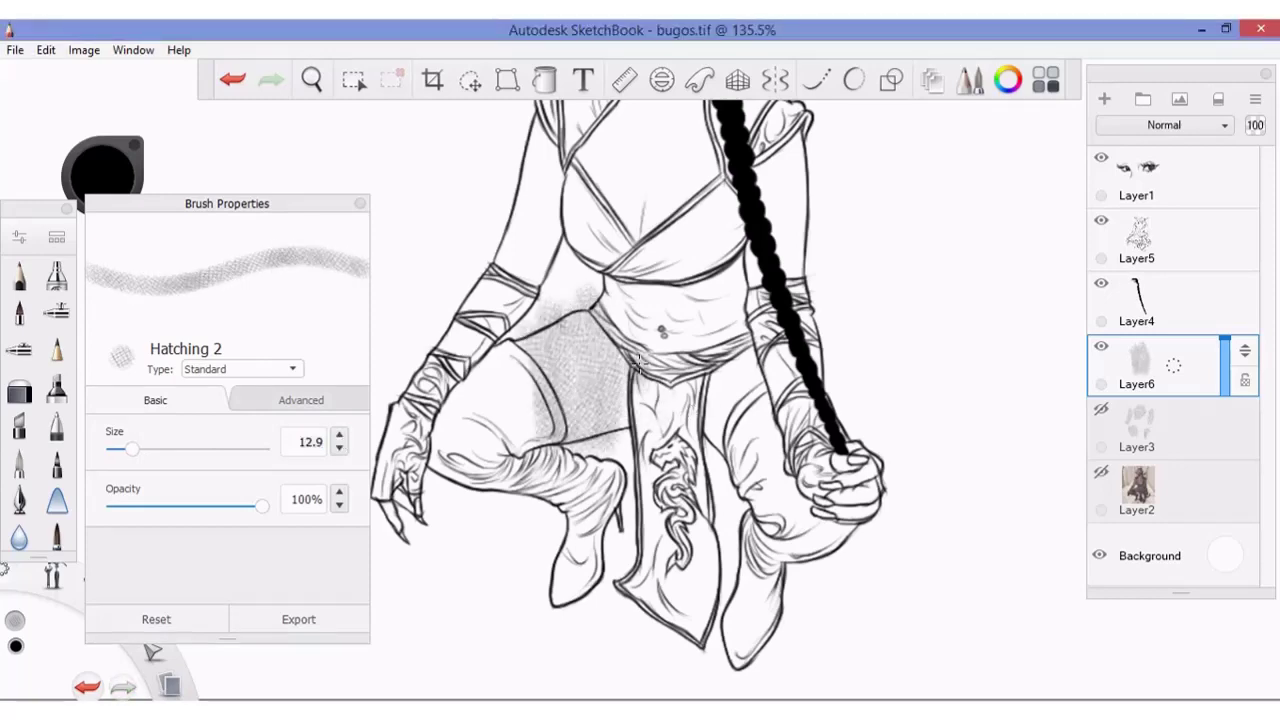
drag(625, 345, 645, 470)
mouse_move(704, 379)
mouse_down()
mouse_move(715, 470)
mouse_move(765, 330)
mouse_move(745, 430)
mouse_move(755, 365)
mouse_up()
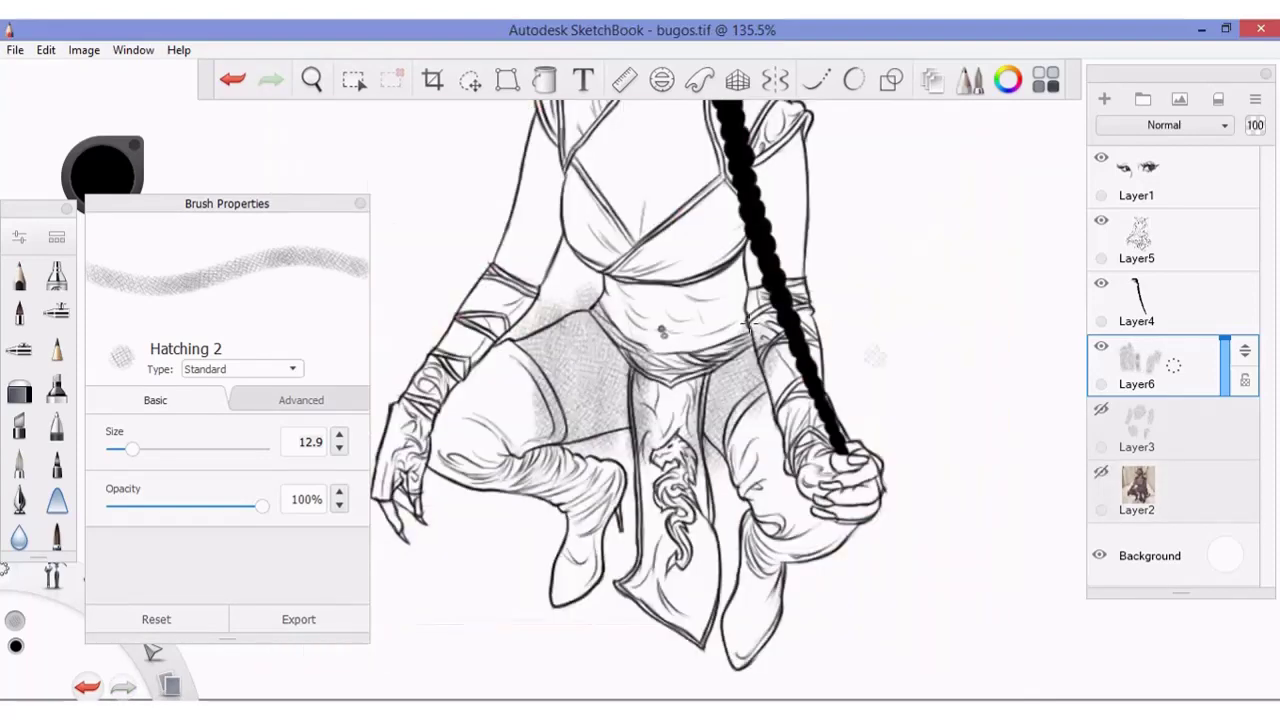
- Hatch the belly from left to right, checking shadows against the photo
mouse_move(600, 262)
mouse_down()
mouse_move(620, 340)
mouse_move(655, 365)
mouse_up()
key(ctrl+z)
key(ctrl+z)
mouse_move(612, 255)
mouse_down()
mouse_move(625, 340)
mouse_move(685, 385)
mouse_up()
key(ctrl+z)
mouse_move(670, 265)
mouse_down()
mouse_move(700, 380)
mouse_move(700, 350)
mouse_move(710, 370)
mouse_up()
drag(725, 258, 730, 352)
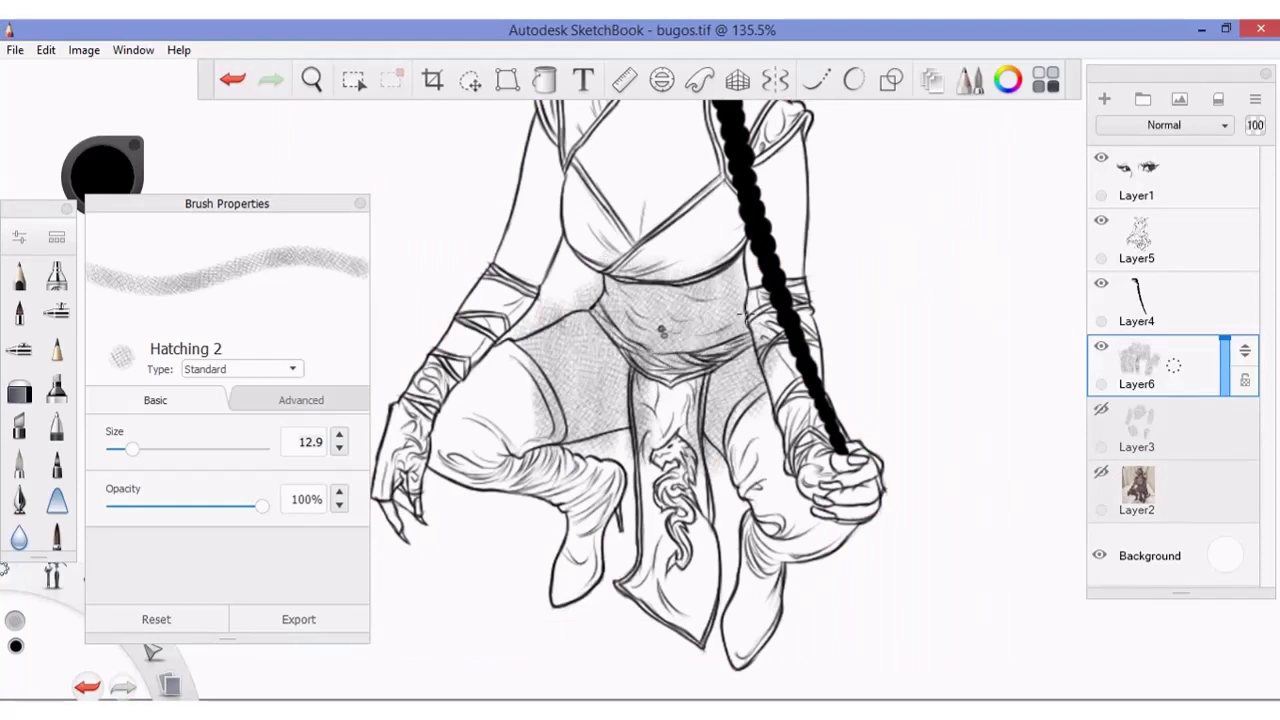
click(1101, 472)
click(1101, 472)
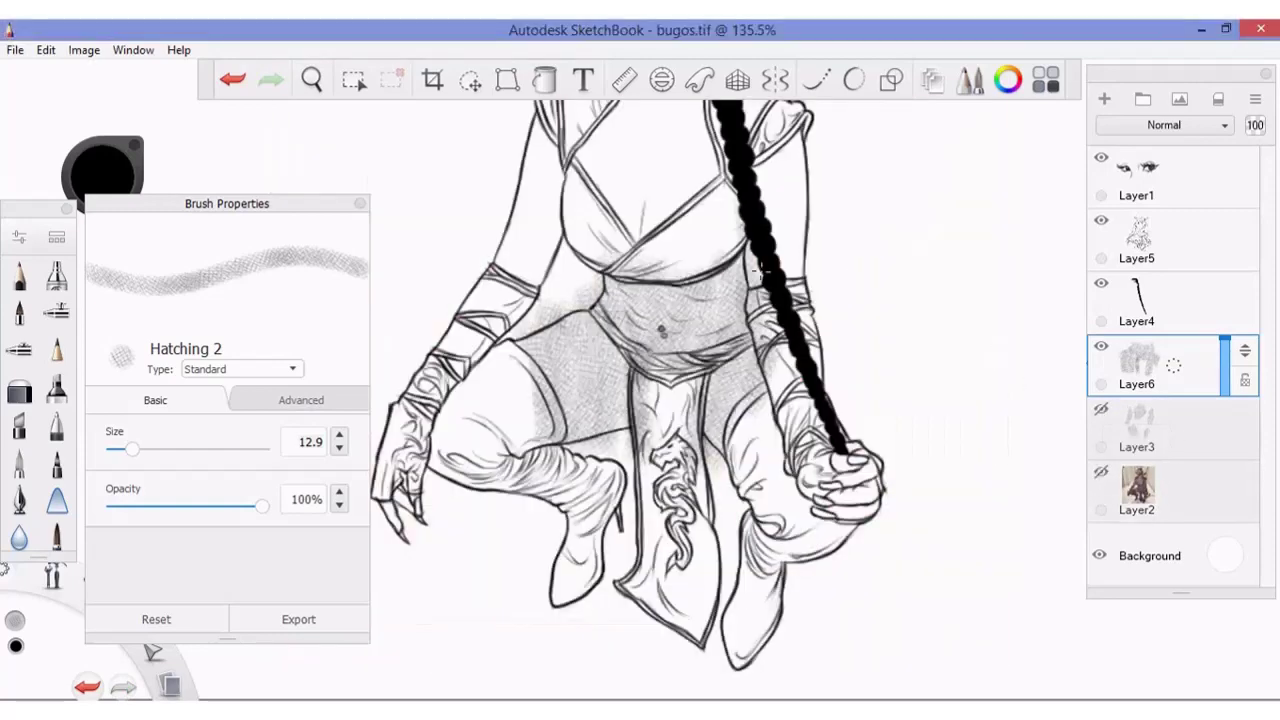
- Hatch the right arm and the upper left arm and shoulder
drag(762, 140, 776, 322)
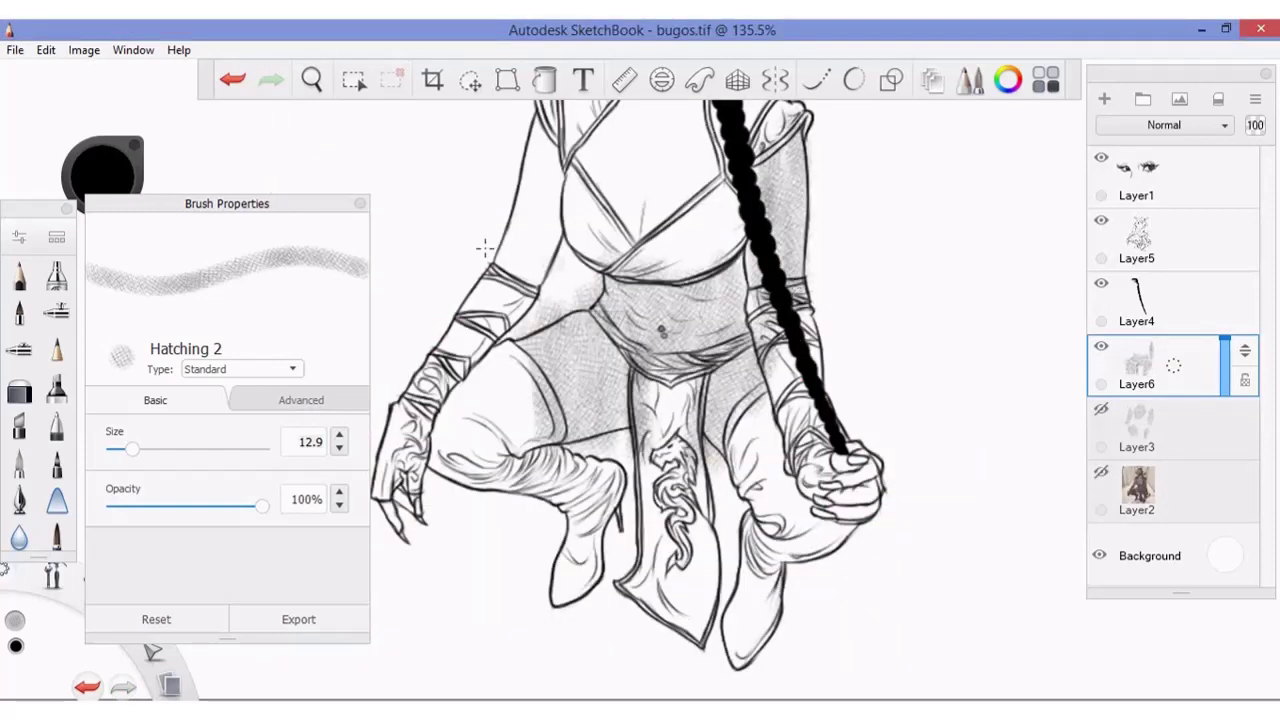
mouse_move(550, 112)
mouse_down()
mouse_move(506, 308)
mouse_move(538, 285)
mouse_up()
click(312, 80)
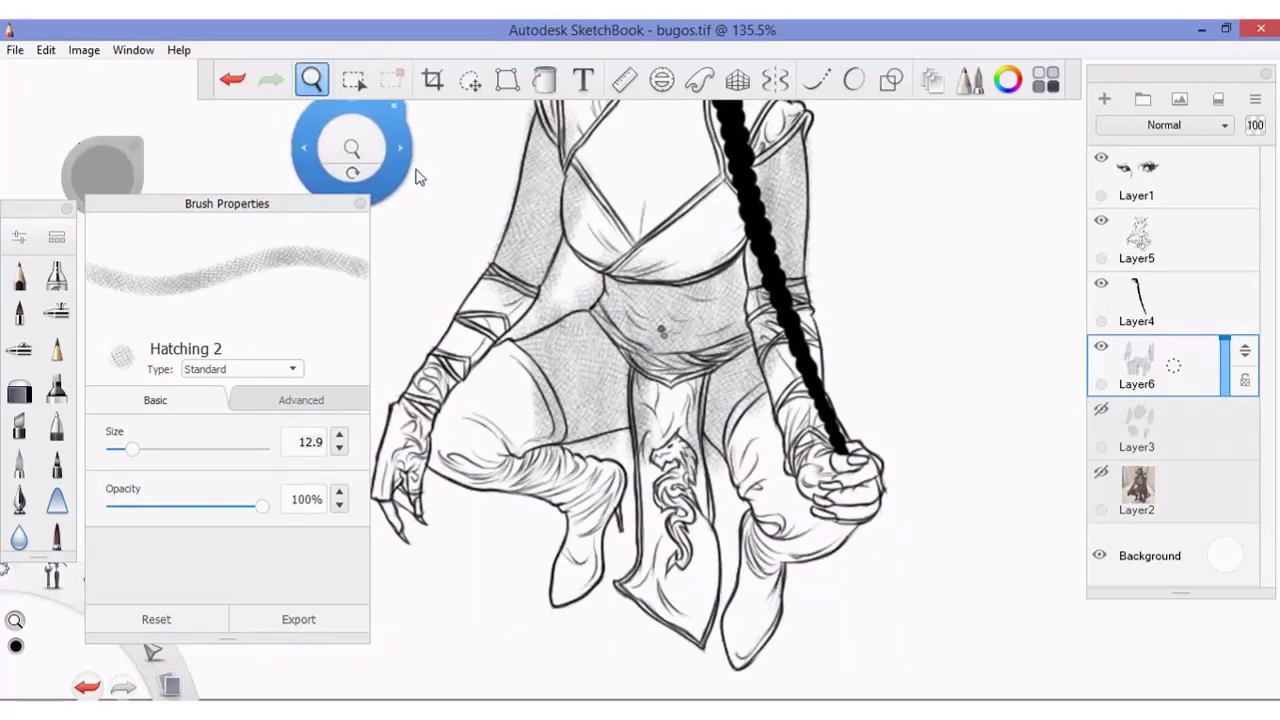
drag(417, 174, 408, 400)
click(1101, 476)
click(1101, 476)
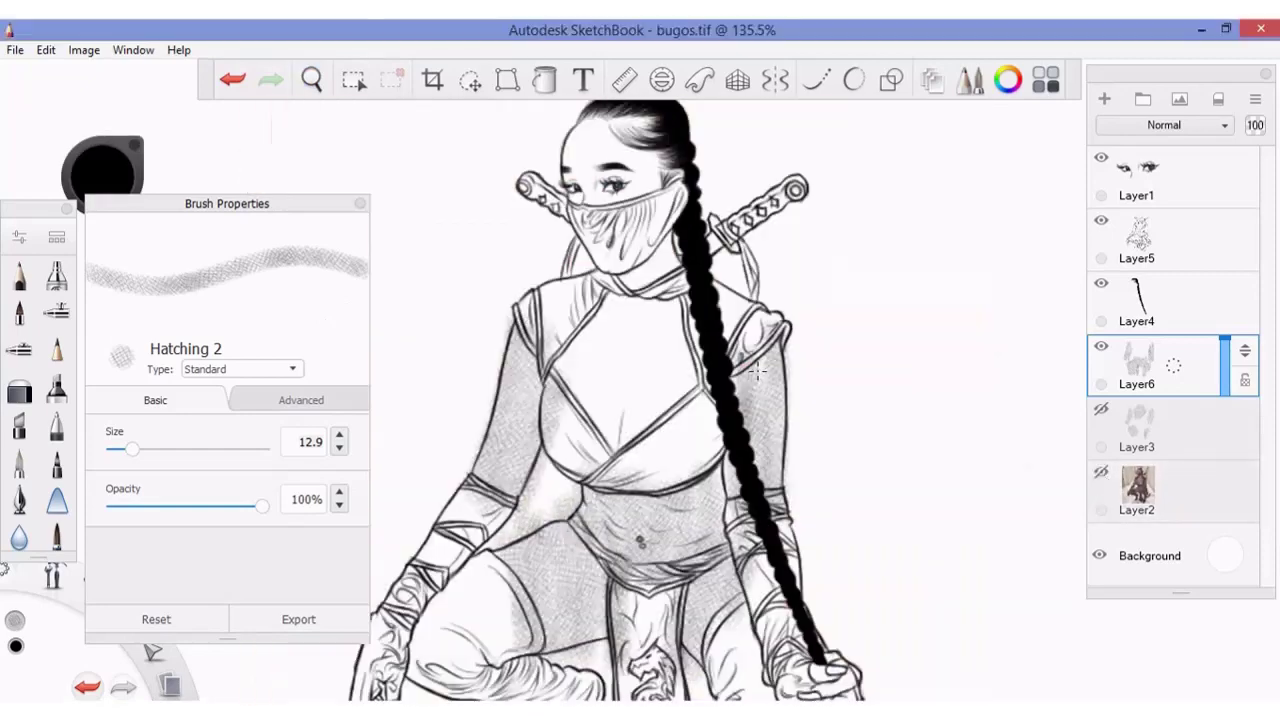
- Hatch the chest and torso beside the collar, then zoom out to the whole figure
drag(566, 323, 585, 420)
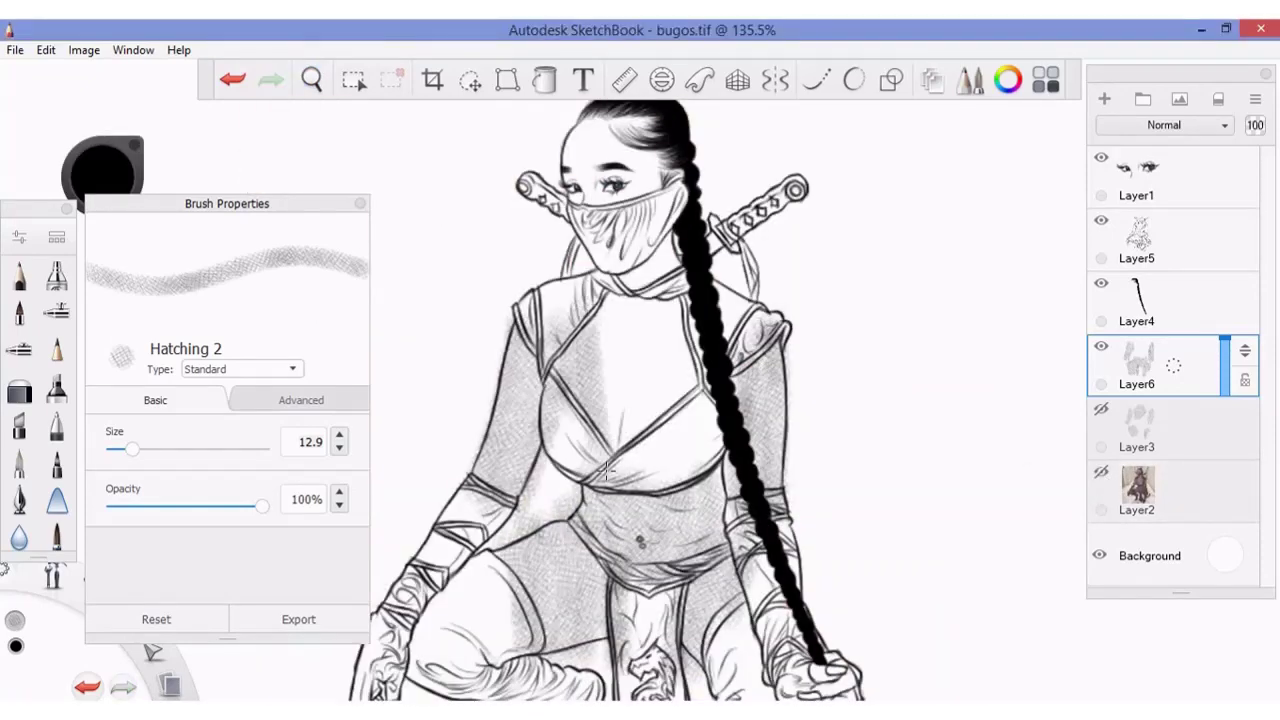
drag(575, 290, 610, 450)
key(ctrl+z)
mouse_move(585, 297)
mouse_down()
mouse_move(612, 452)
mouse_move(630, 485)
mouse_move(655, 460)
mouse_up()
drag(645, 295, 668, 440)
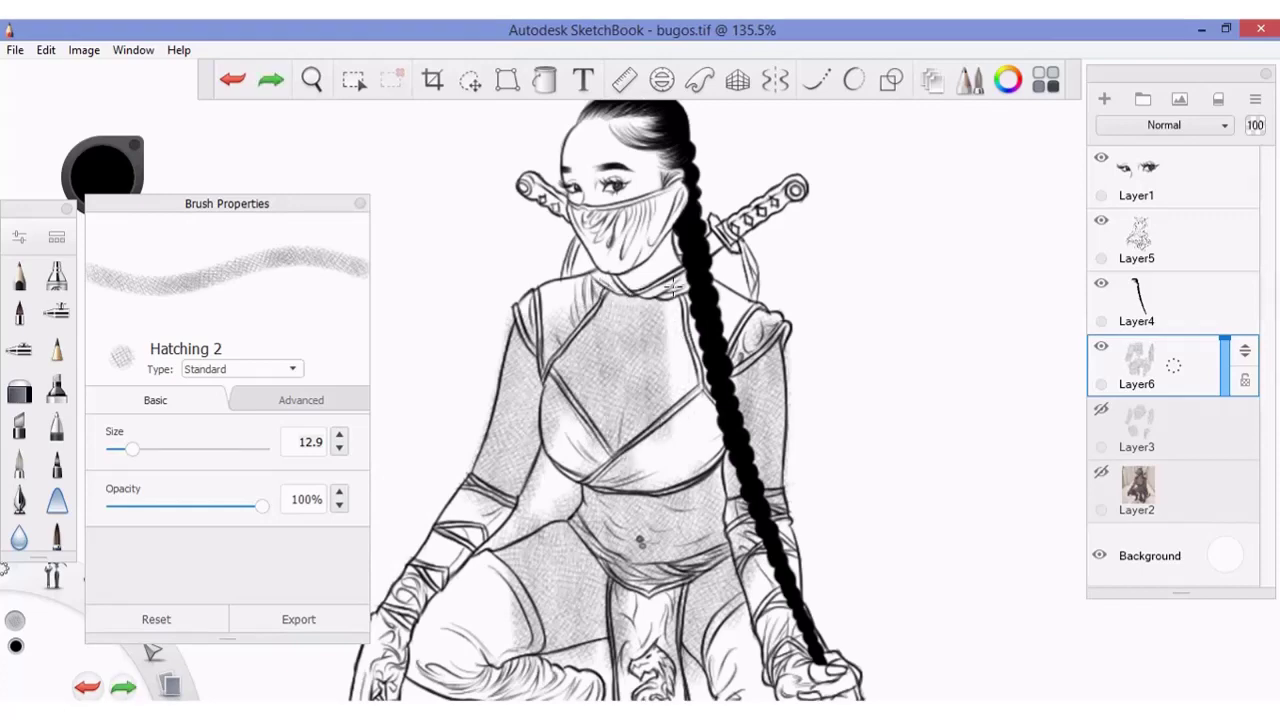
click(360, 203)
key(space)
mouse_move(333, 186)
mouse_down()
mouse_move(337, 258)
mouse_move(343, 196)
mouse_up()
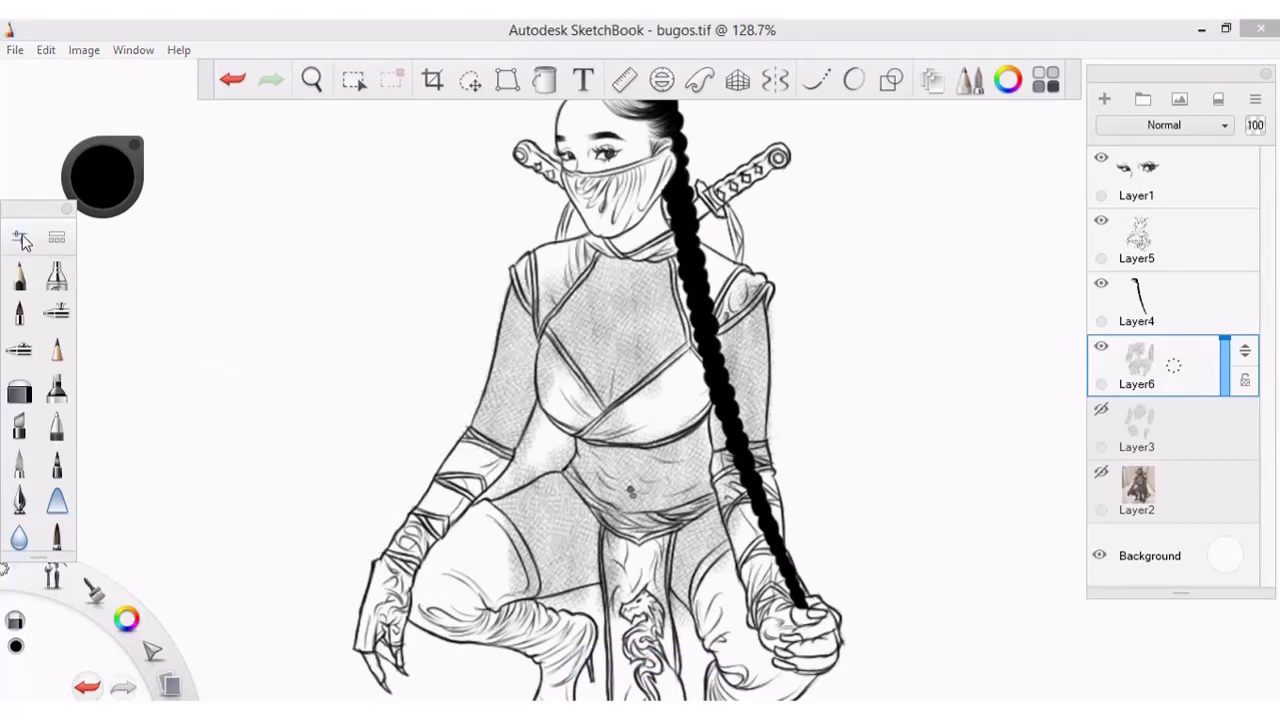
- Select the Hard Eraser brush and delete the unused Layer3
click(57, 237)
mouse_move(375, 435)
mouse_down()
mouse_move(388, 492)
mouse_move(388, 322)
mouse_up()
click(225, 424)
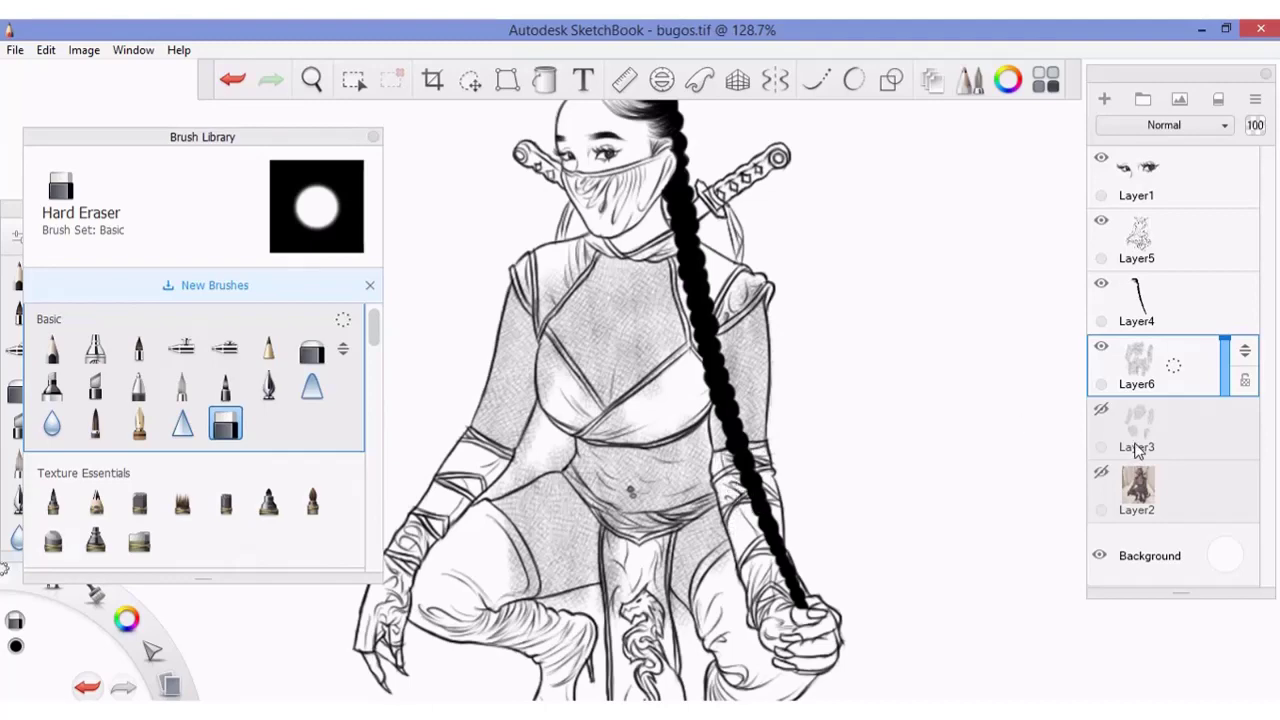
drag(1137, 450, 1194, 380)
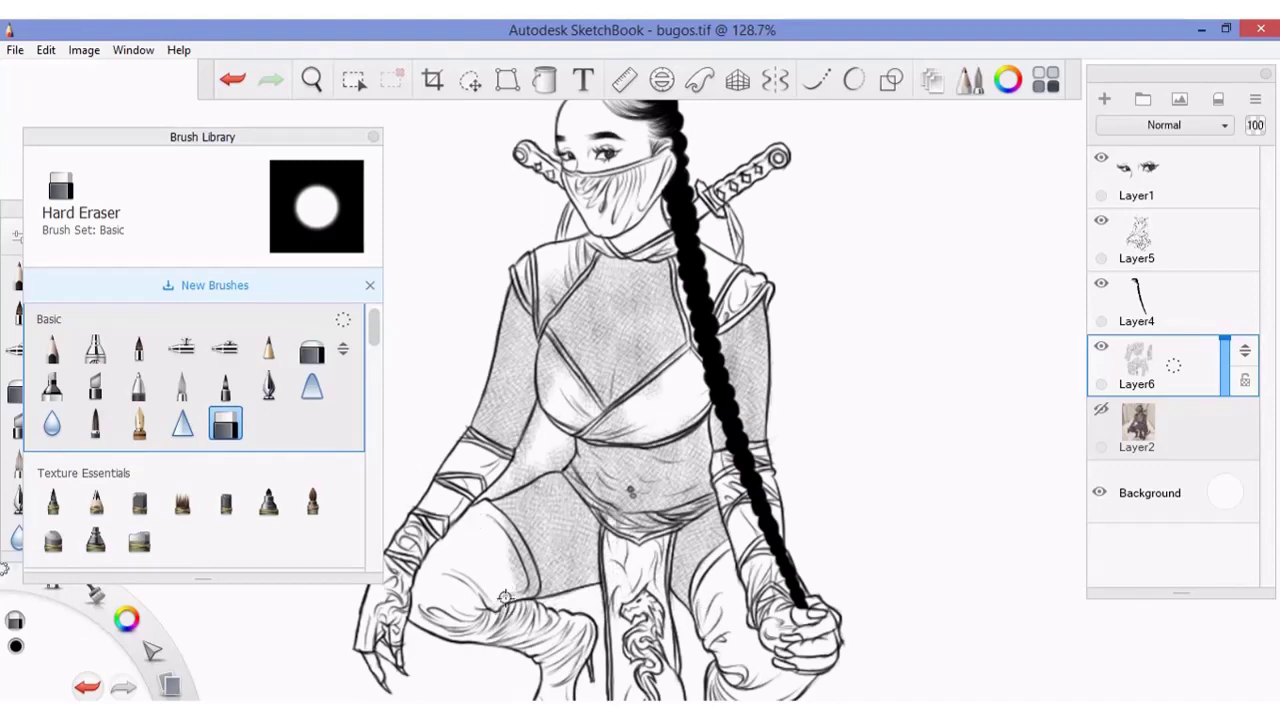
- Erase stray pencil marks on the left thigh and chest, then shrink the eraser to 2.6
drag(490, 582, 500, 537)
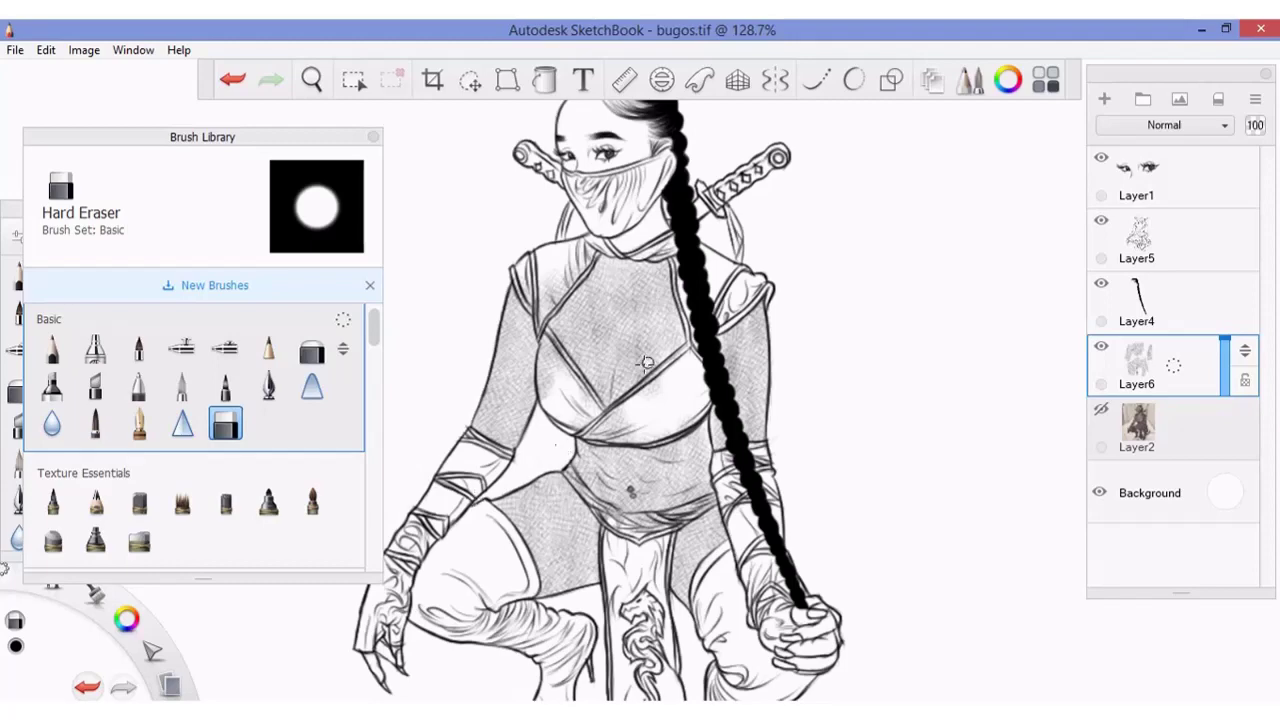
drag(600, 427, 571, 416)
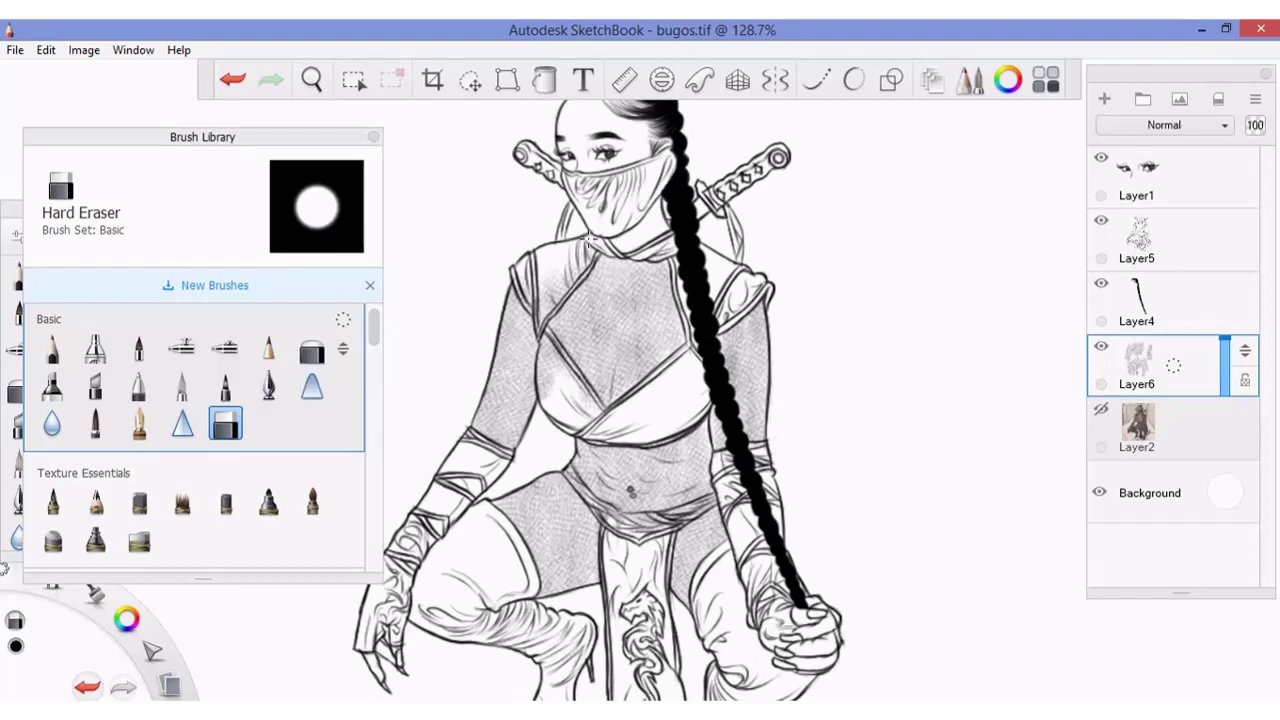
mouse_move(550, 345)
mouse_down()
mouse_move(574, 352)
mouse_move(540, 382)
mouse_up()
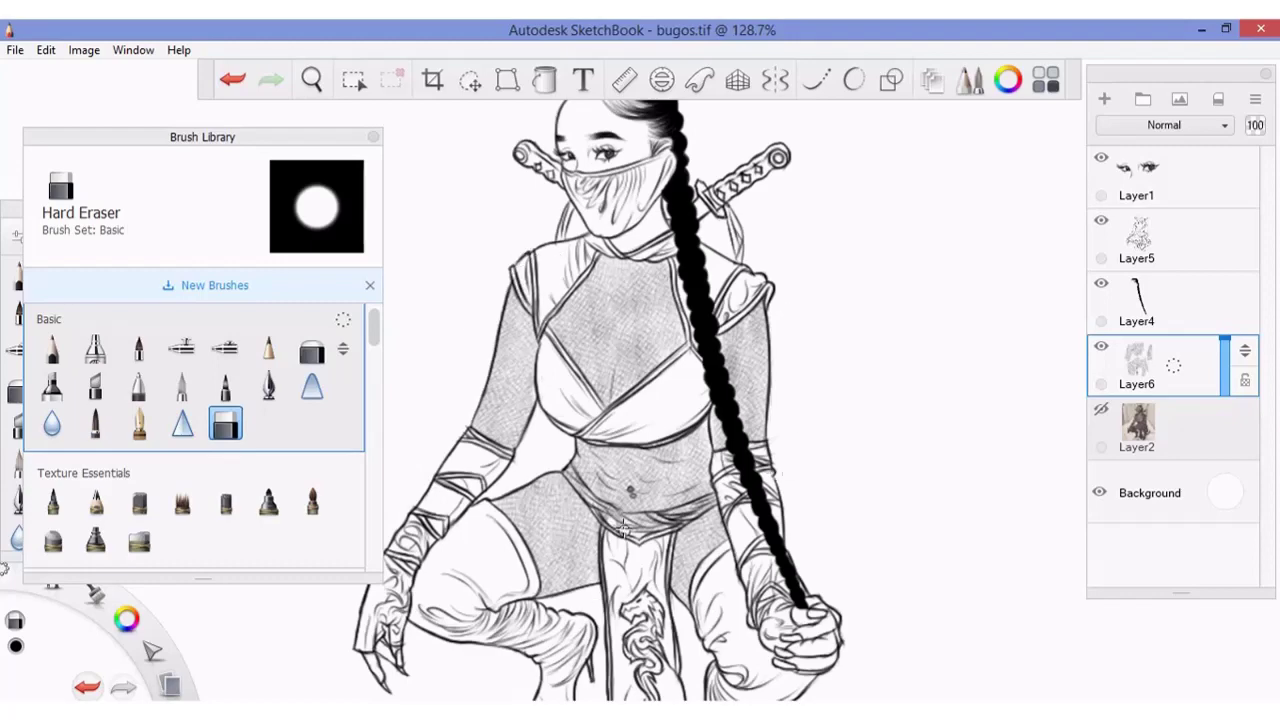
double_click(225, 424)
drag(122, 420, 114, 420)
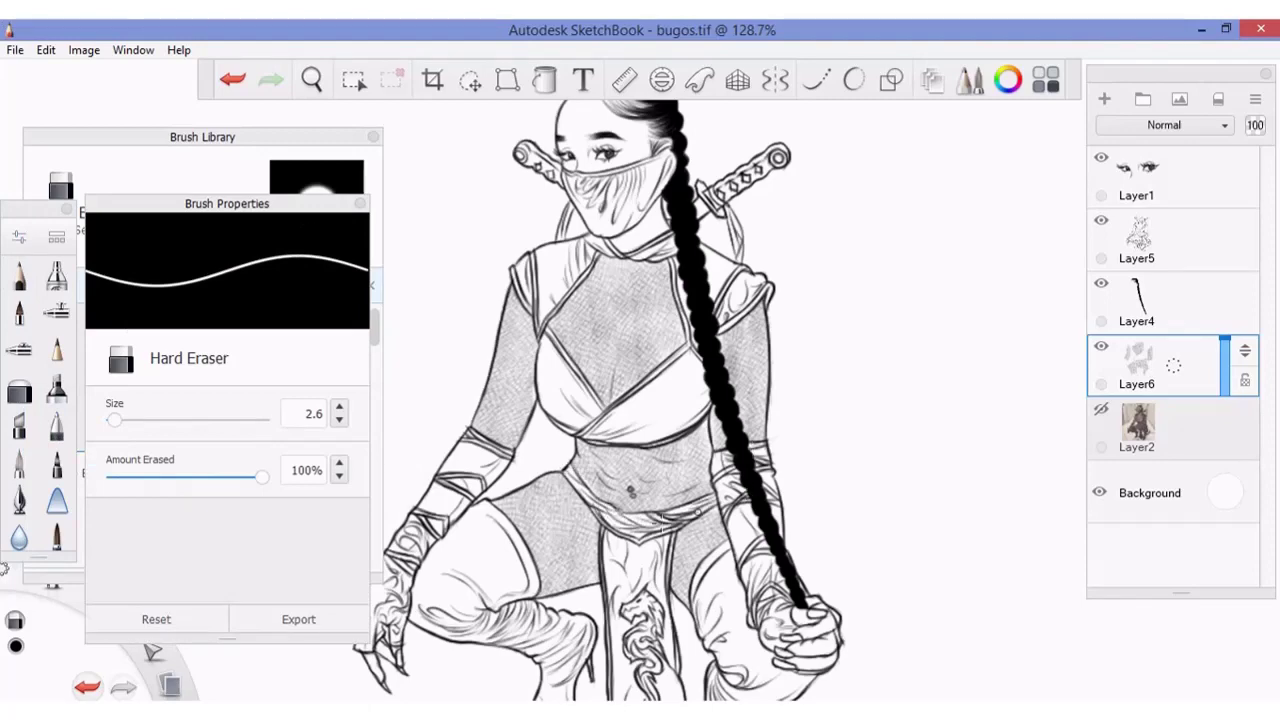
- Lower Layer6's opacity to 77
click(360, 203)
scroll(357, 137, down, 2)
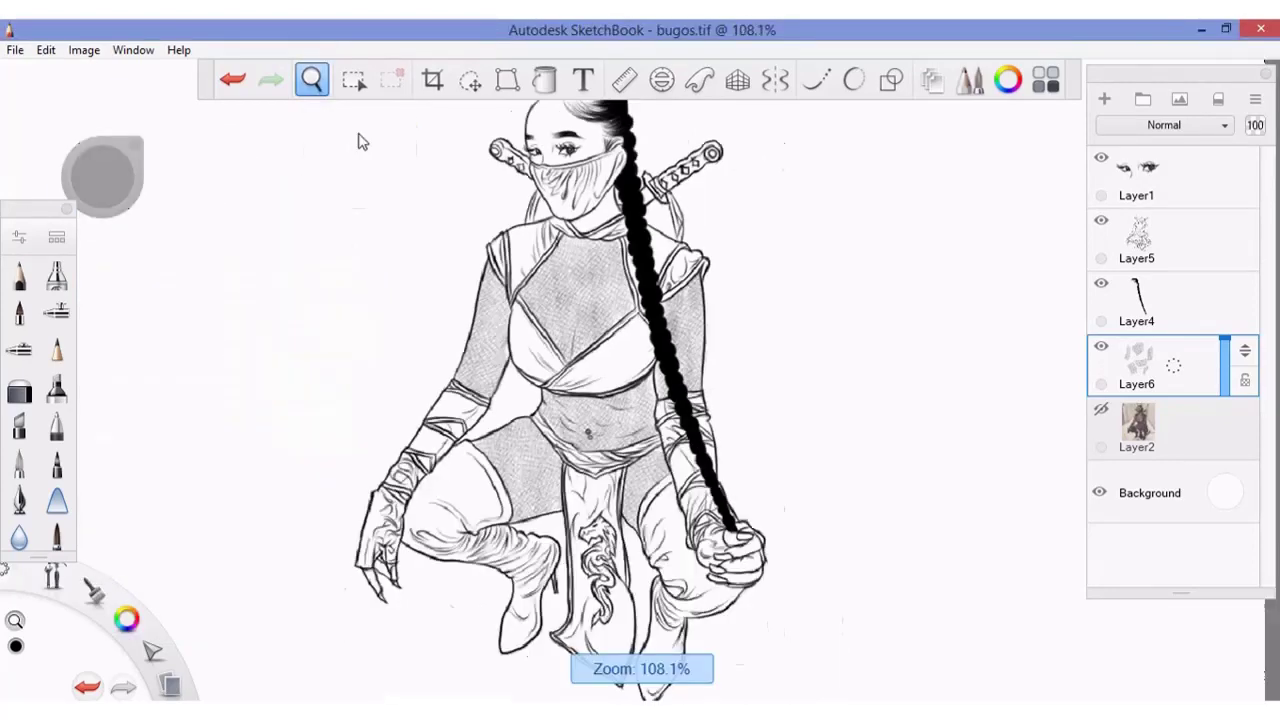
scroll(471, 286, down, 3)
click(1224, 351)
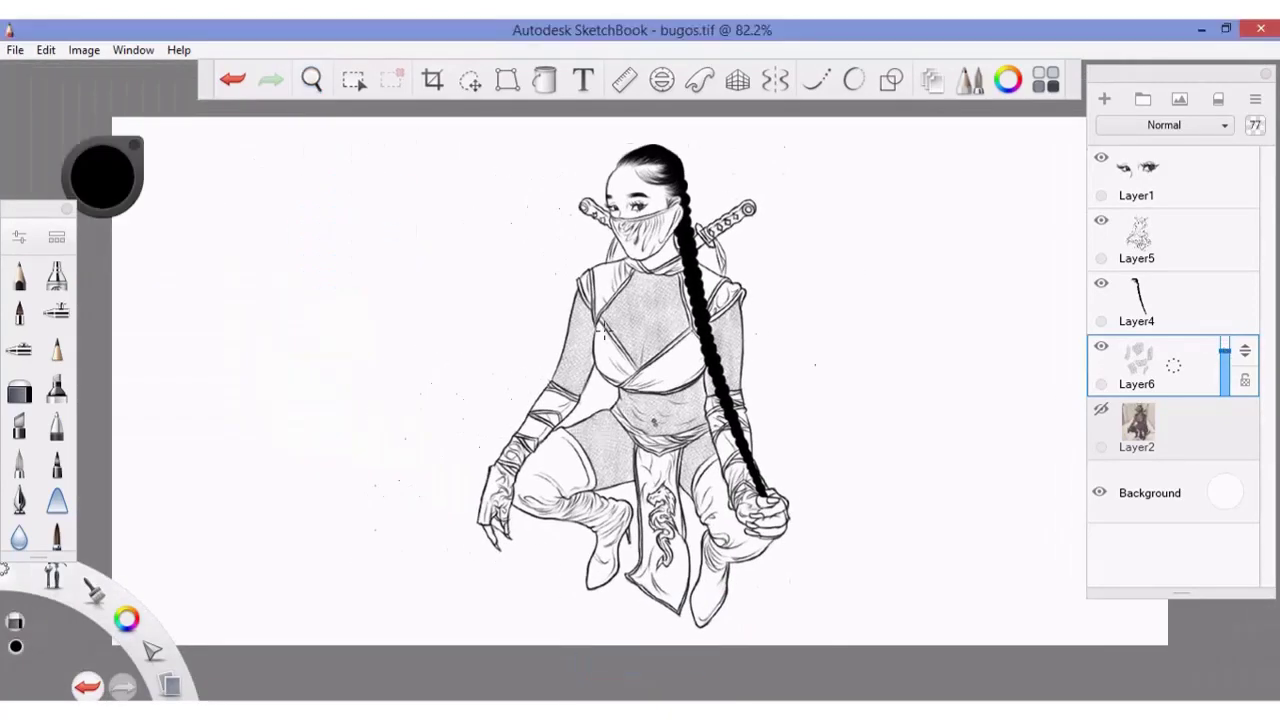
- Add a new empty Layer7 above Layer4 after briefly previewing the reference photo
click(1101, 410)
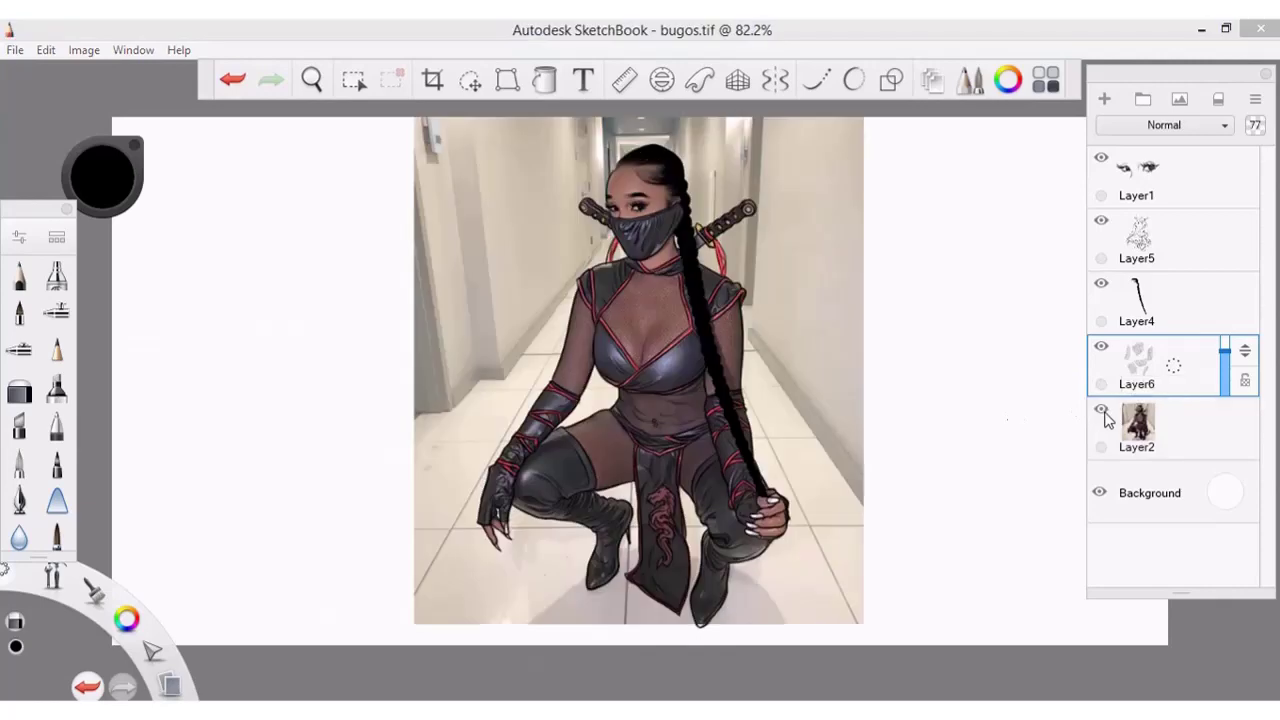
click(1101, 410)
click(1150, 300)
click(1104, 99)
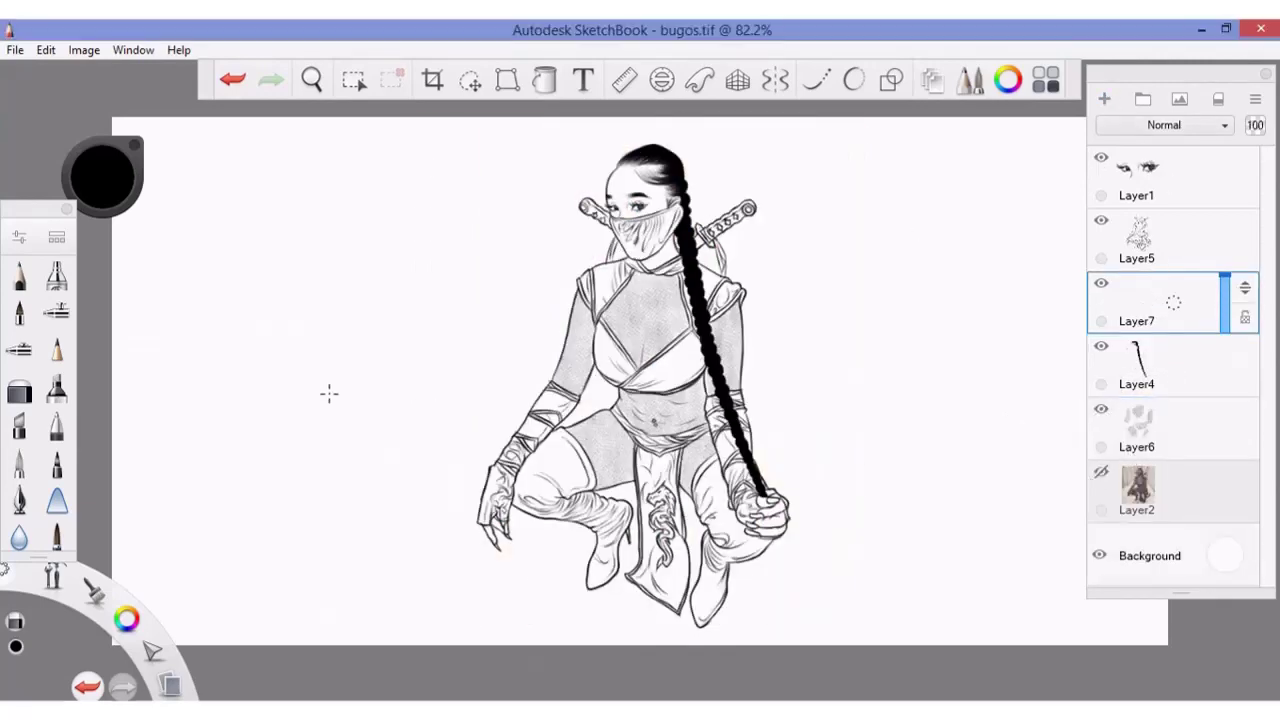
- Show the reference photo, zoom and rotate toward the face, and set a dark grey colour
click(1101, 346)
click(1101, 346)
click(1101, 472)
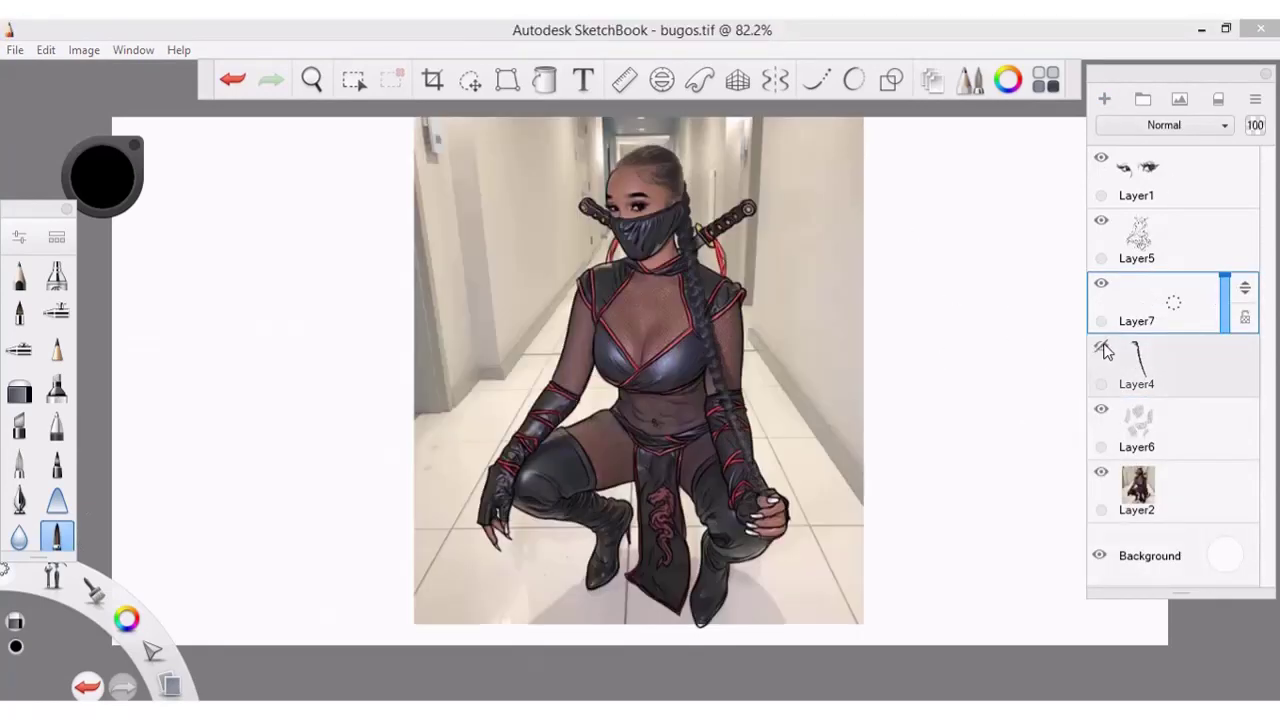
click(1101, 346)
key(space)
mouse_move(841, 292)
mouse_down()
mouse_move(263, 297)
mouse_move(326, 234)
mouse_move(529, 163)
mouse_move(668, 278)
mouse_move(509, 214)
mouse_move(534, 194)
mouse_move(463, 129)
mouse_move(572, 251)
mouse_move(786, 314)
mouse_move(778, 322)
mouse_move(735, 190)
mouse_up()
mouse_move(101, 175)
mouse_down()
mouse_move(102, 155)
mouse_move(102, 167)
mouse_up()
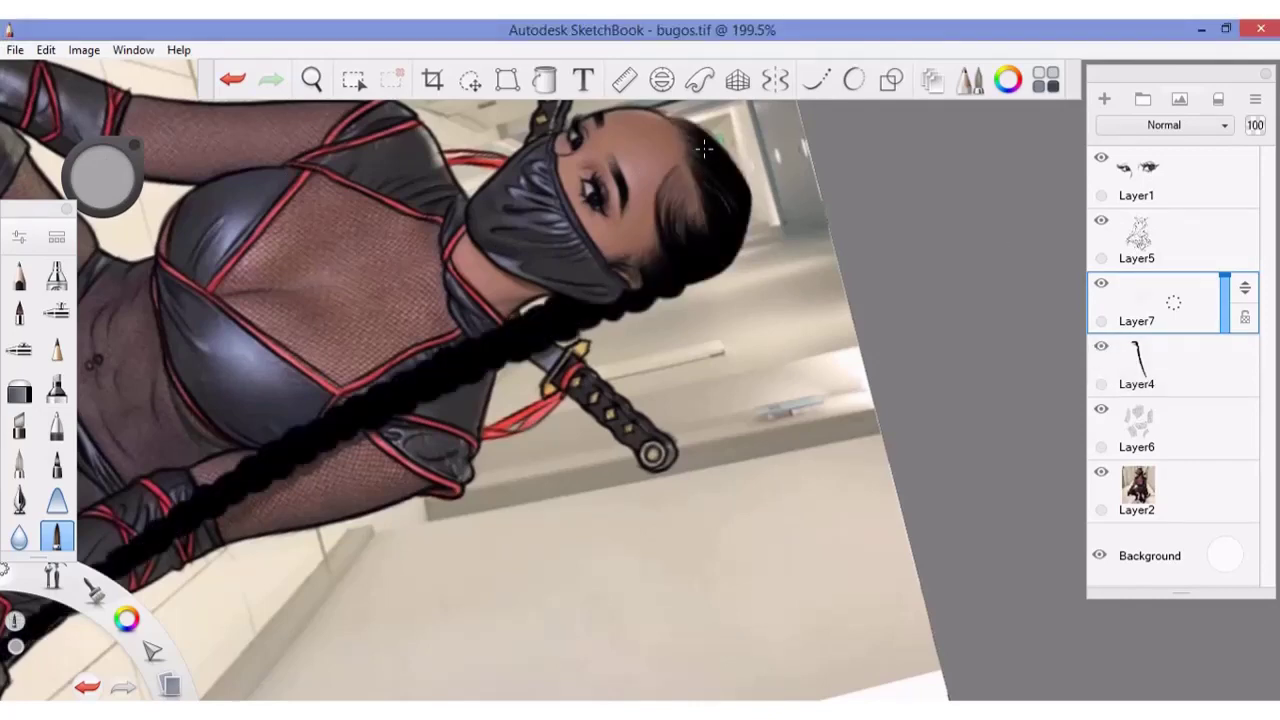
- Hide Layer4's black braid over the visible reference photo, then zoom closer on the face and braid
click(1101, 346)
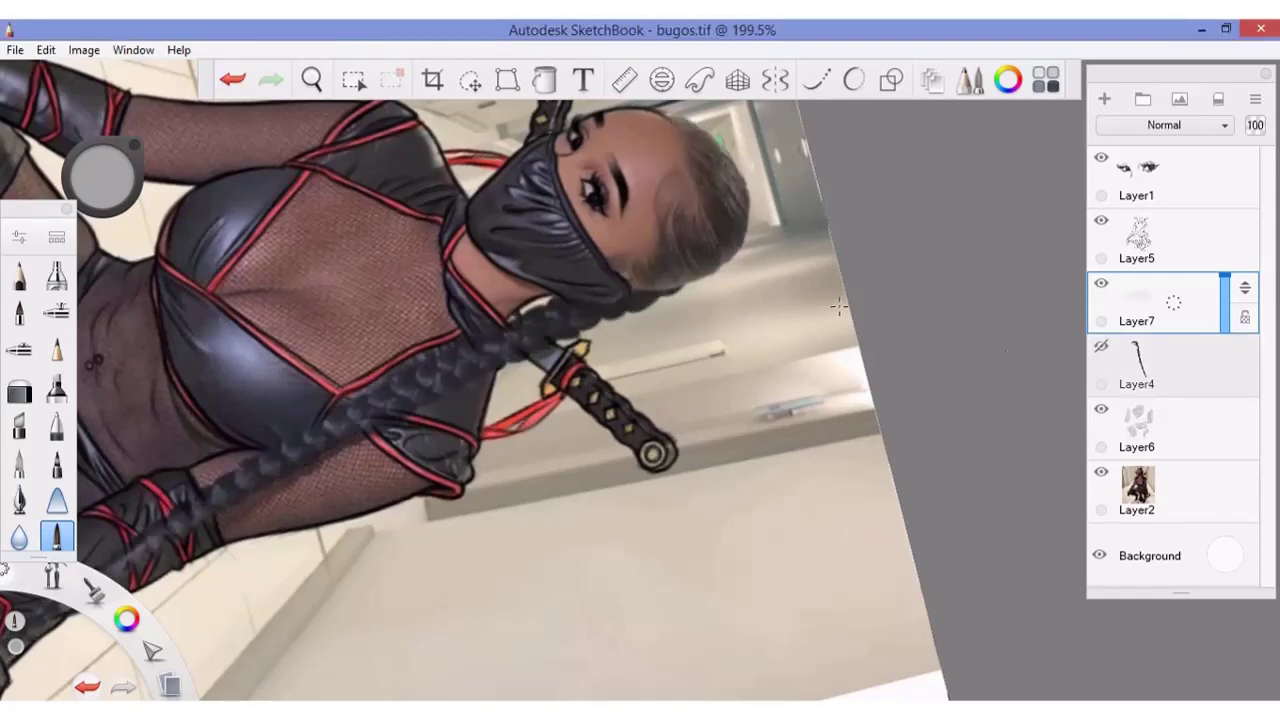
click(1101, 346)
click(1101, 472)
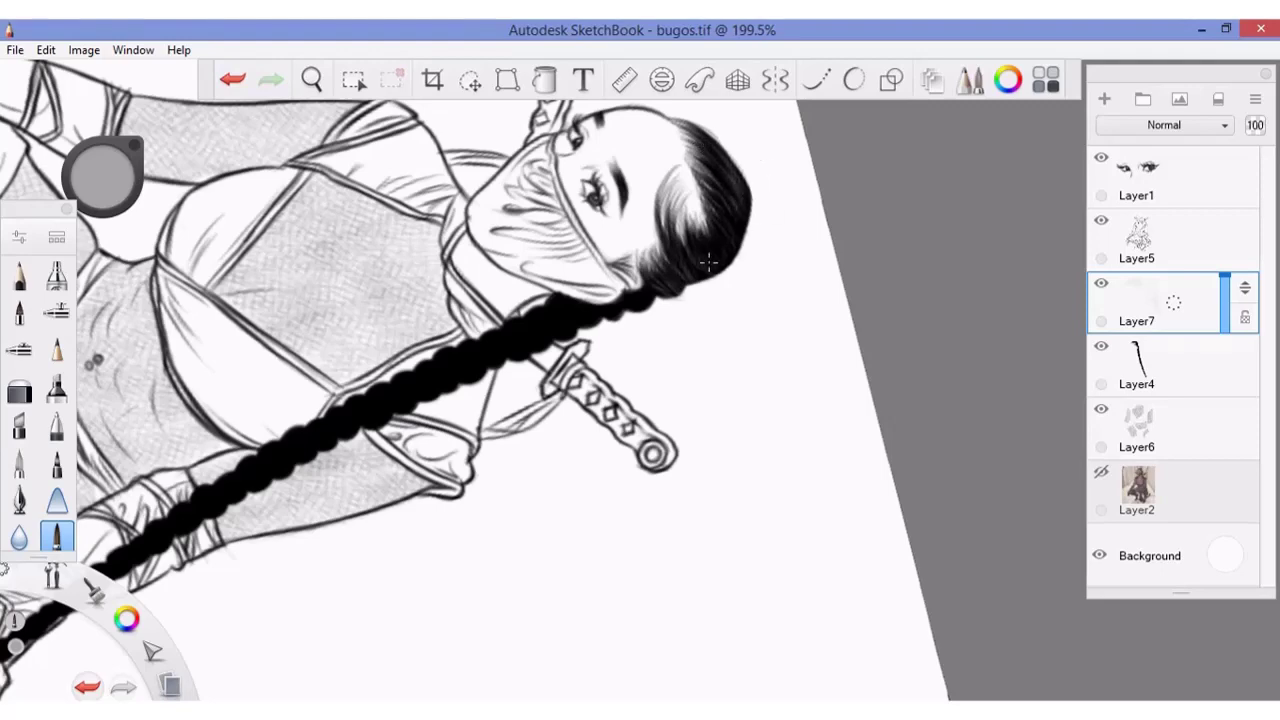
click(1101, 346)
click(1101, 472)
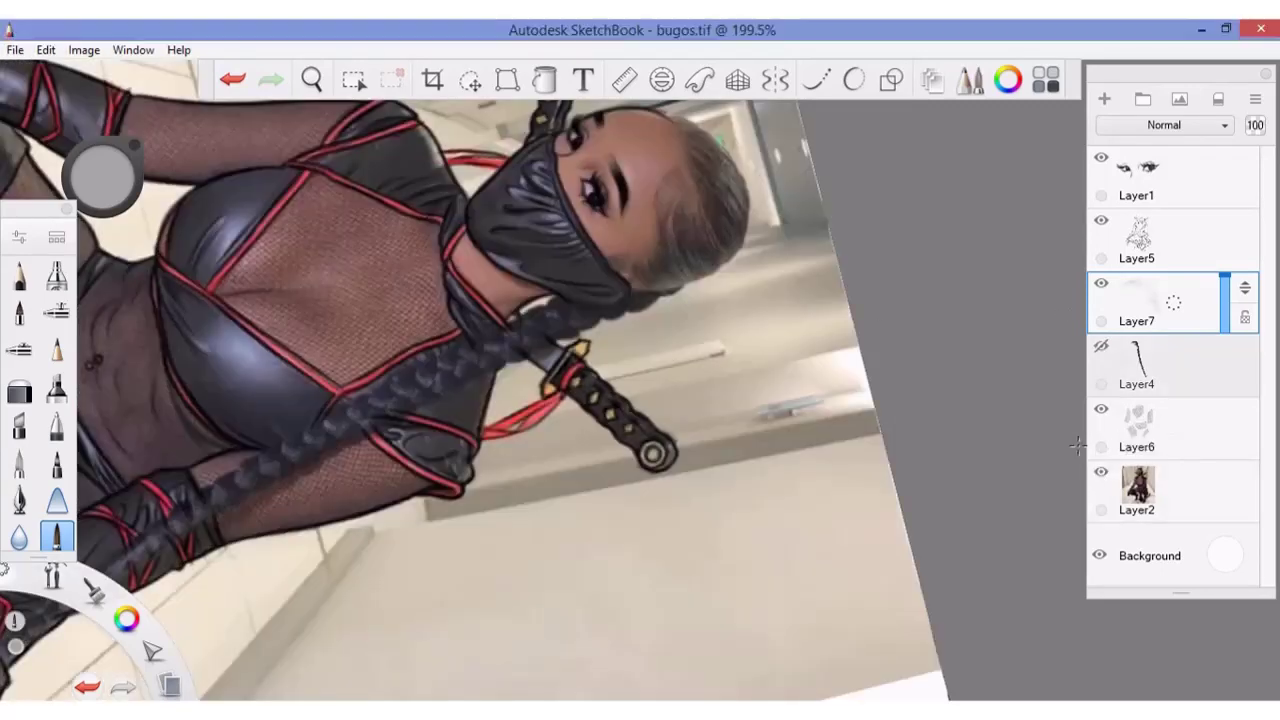
key(space)
drag(243, 271, 510, 233)
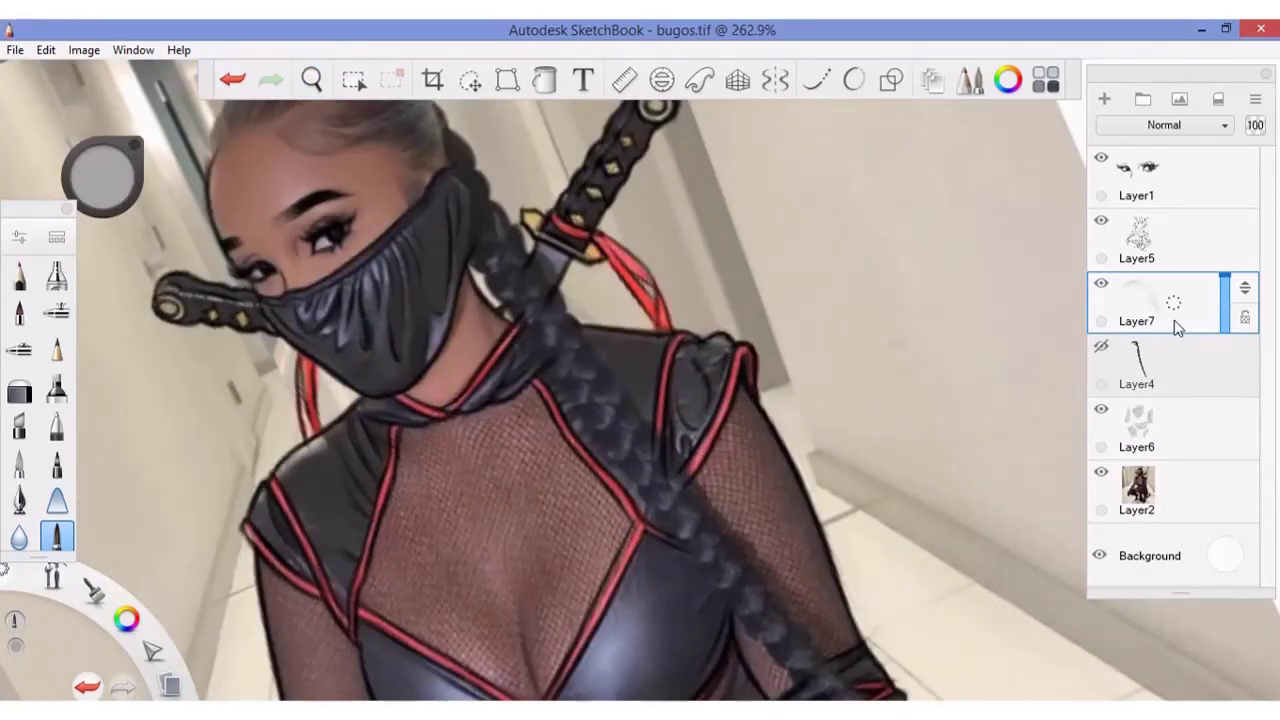
- Compare Layer4's black braid against the reference photo by toggling their visibility
click(1101, 346)
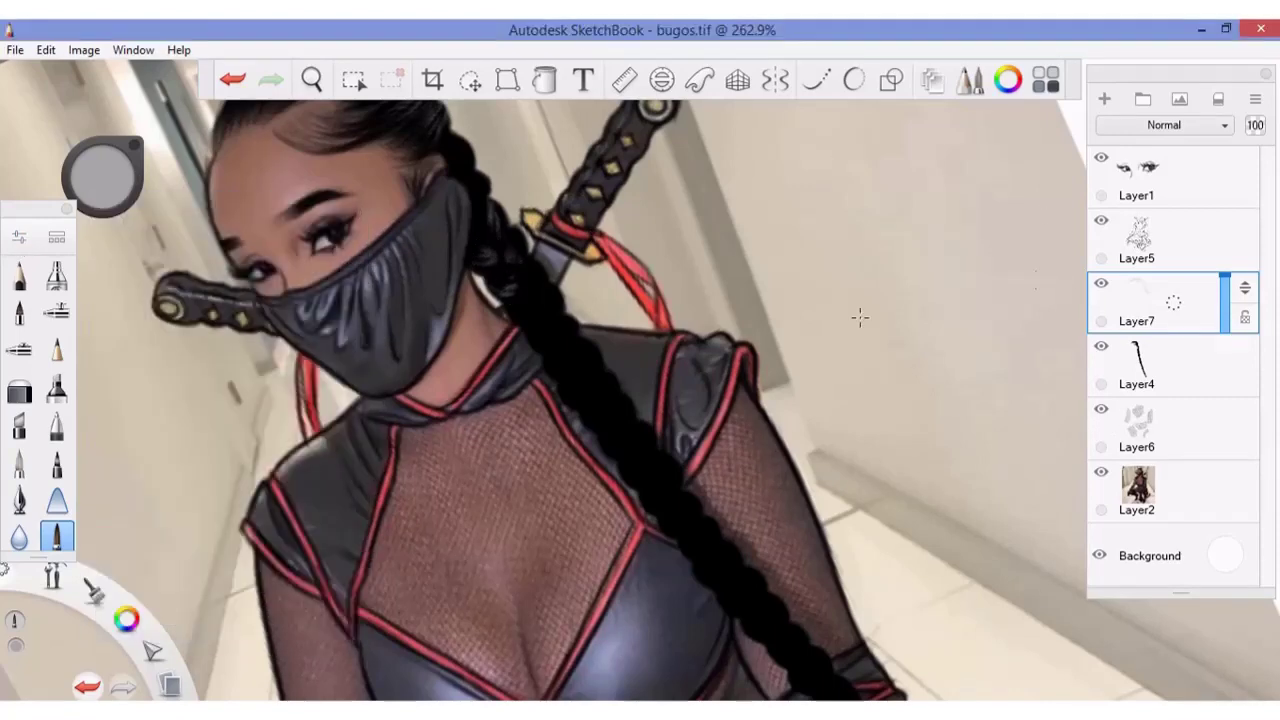
click(1101, 346)
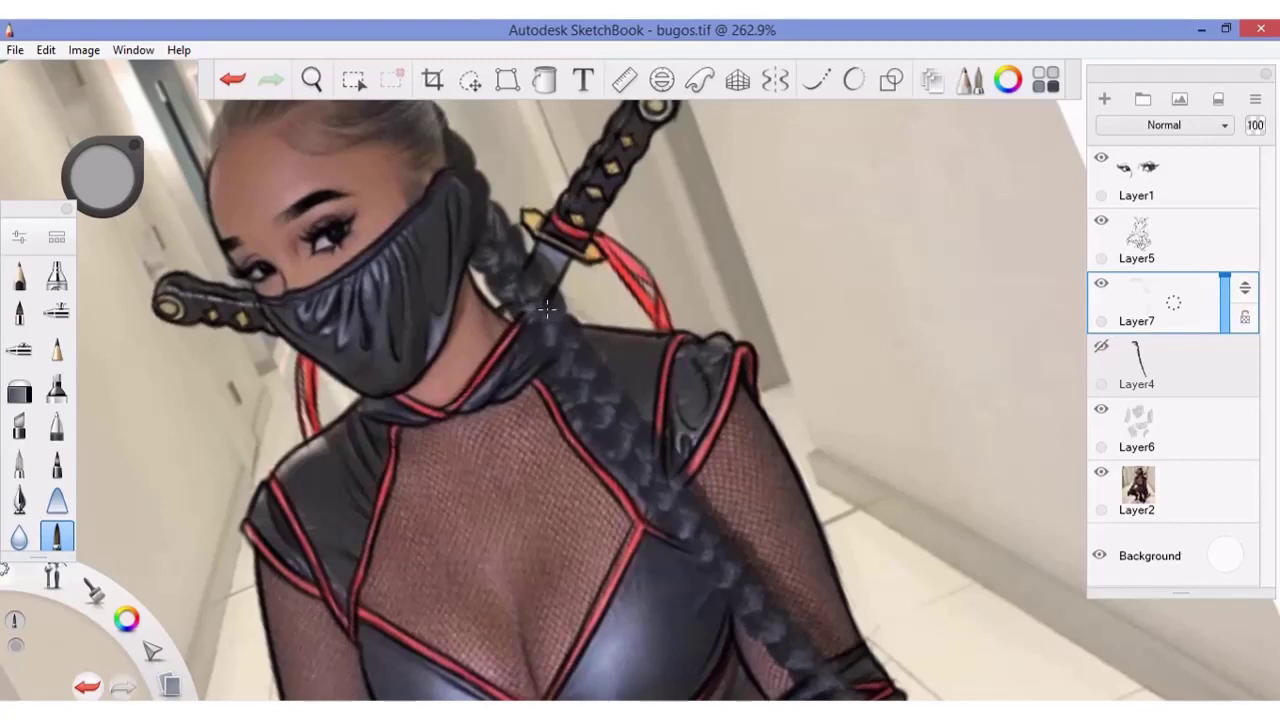
click(1101, 346)
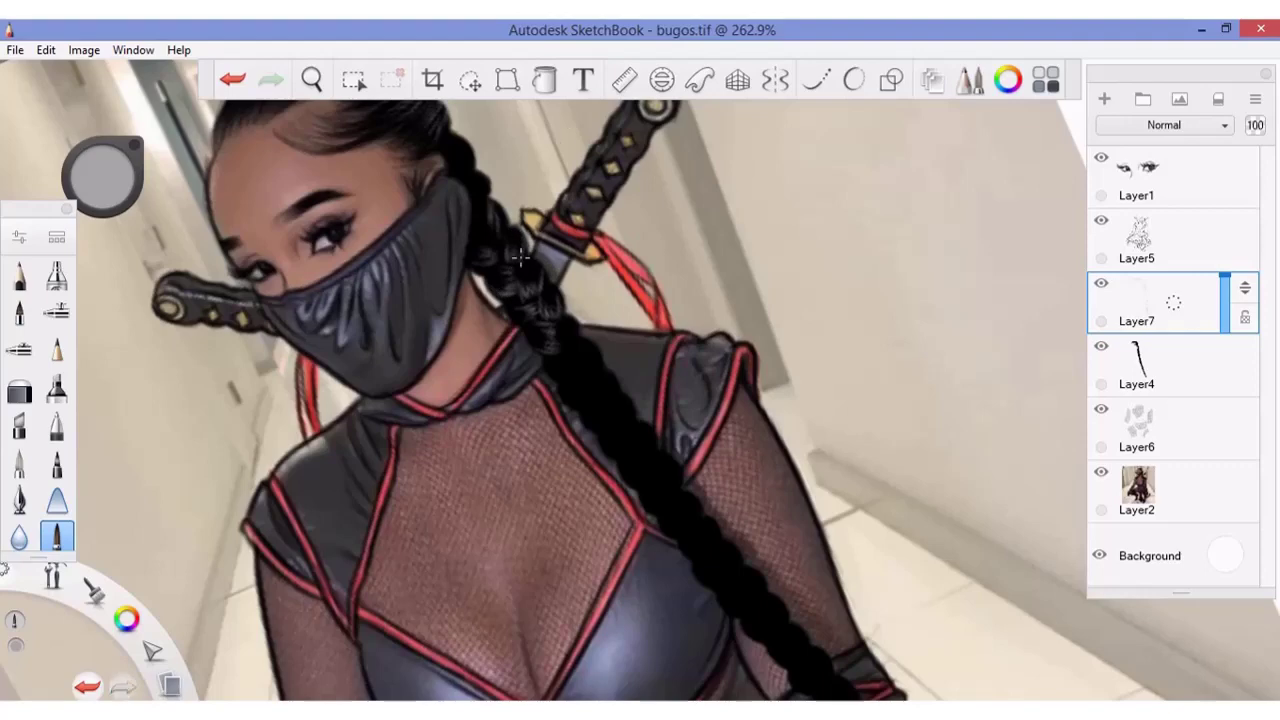
click(1101, 472)
click(1101, 346)
click(1101, 472)
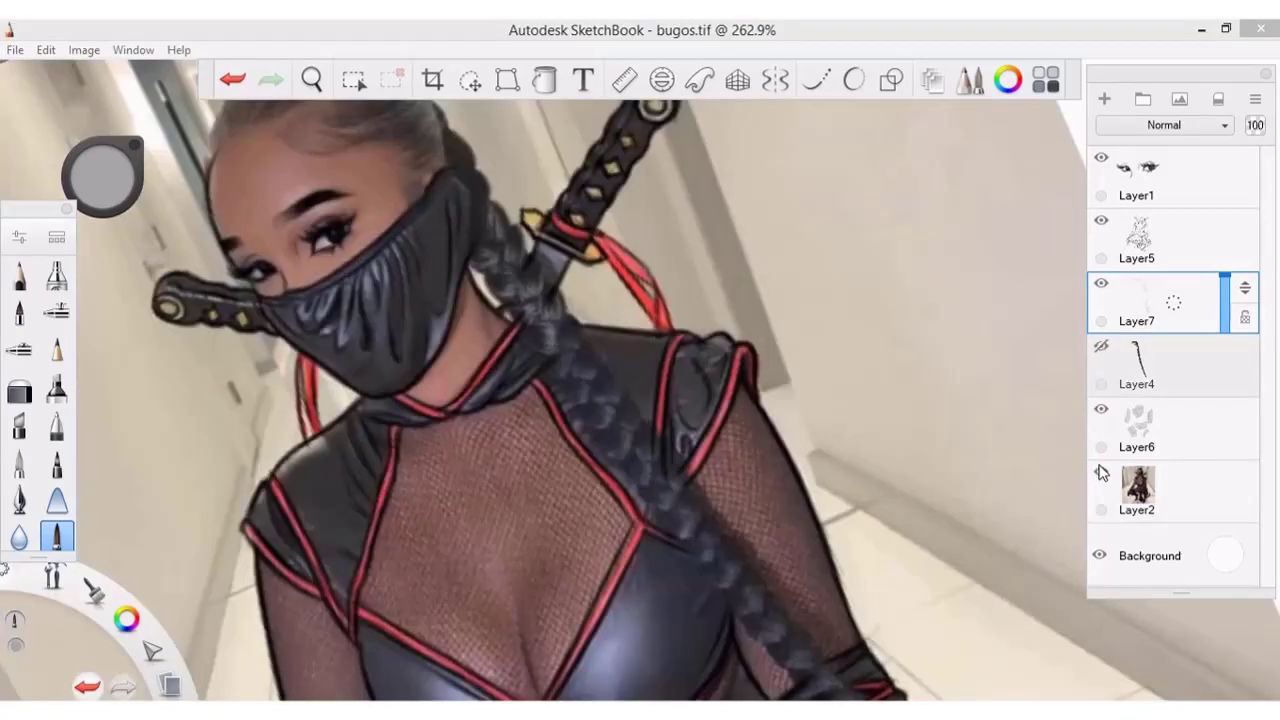
- Draw short strokes along the braid on Layer7, undoing and redrawing each
click(565, 345)
key(ctrl+z)
click(572, 338)
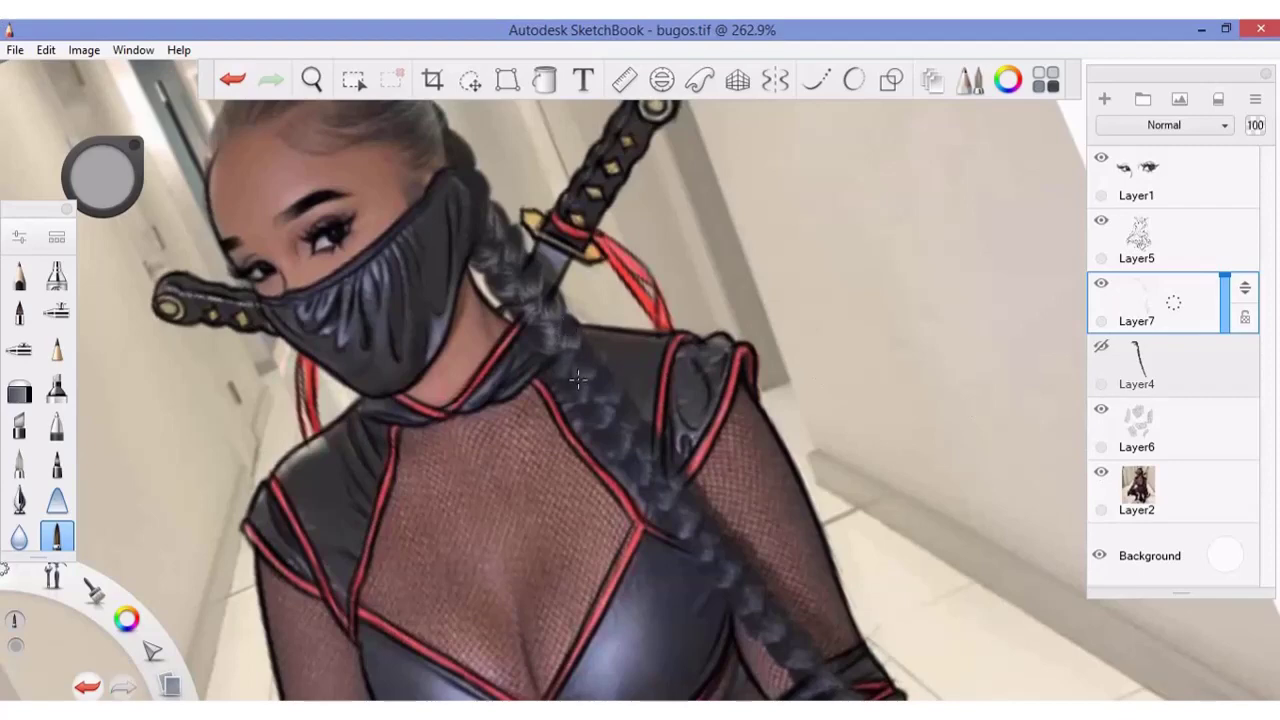
key(ctrl+z)
click(612, 374)
key(ctrl+z)
click(626, 420)
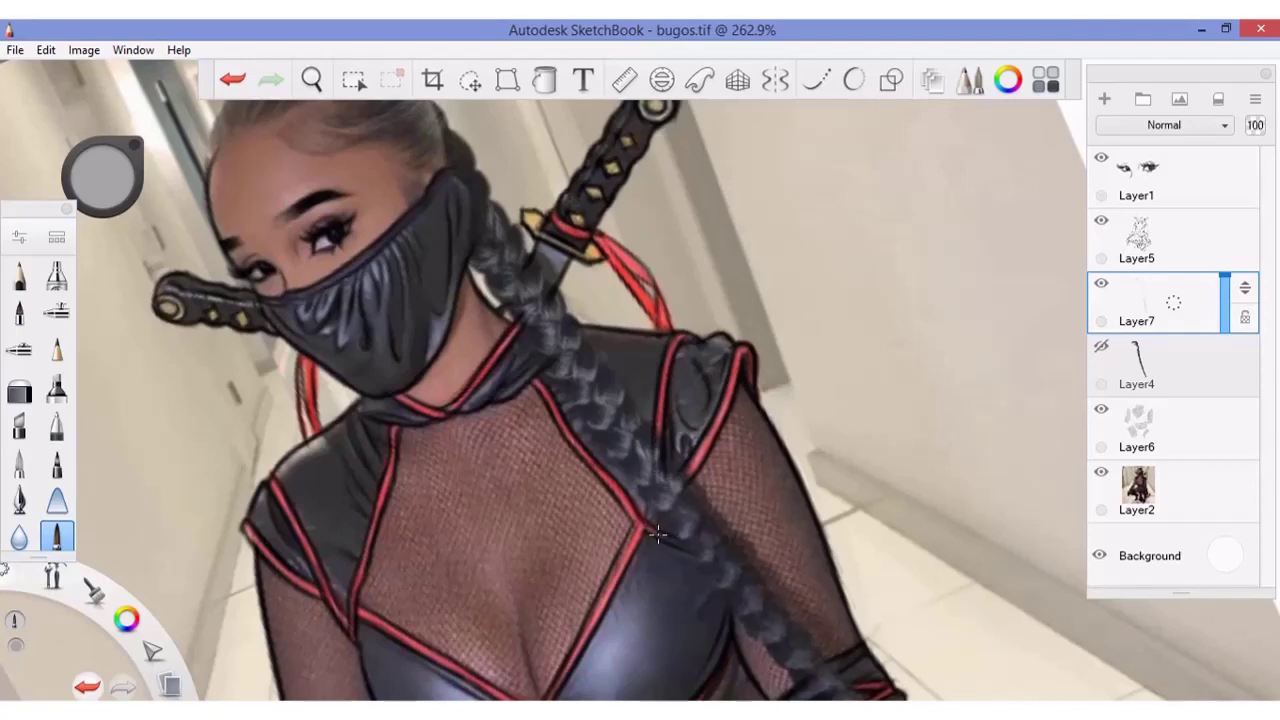
key(ctrl+z)
click(681, 507)
- Add a small dark mark on the braid, compare with undo/redo, and leave it removed
click(1101, 346)
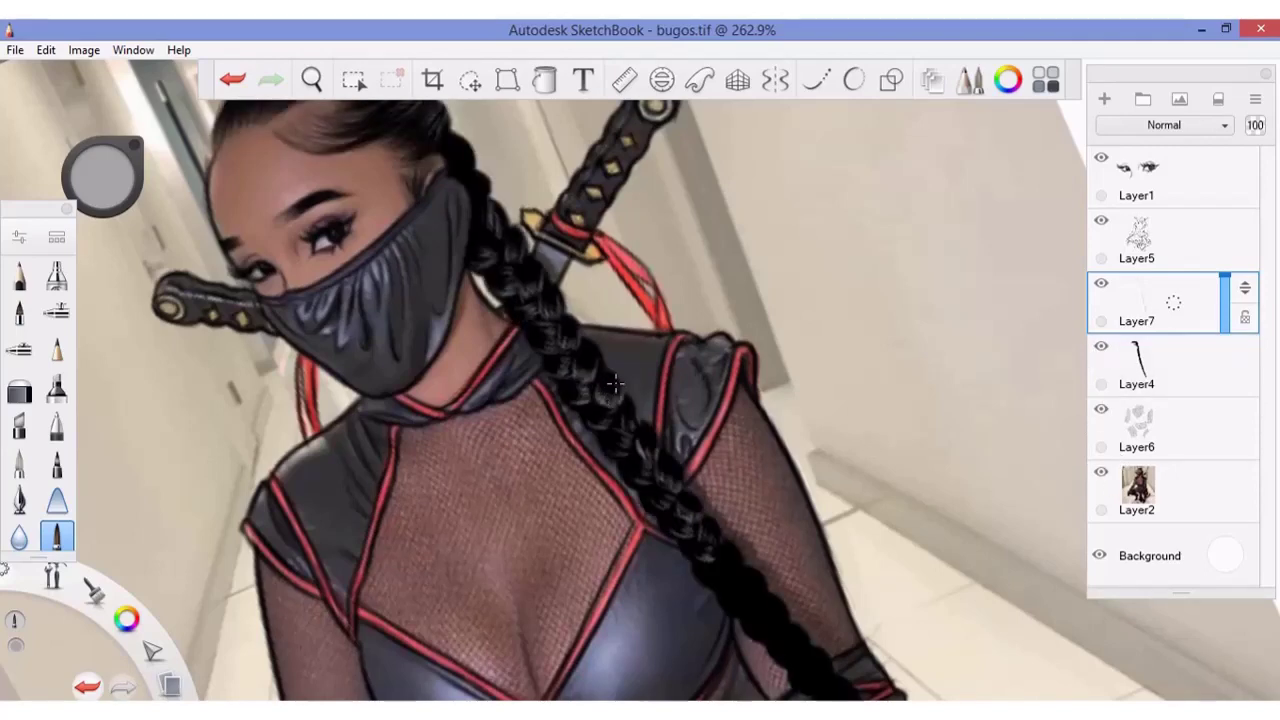
key(ctrl+z)
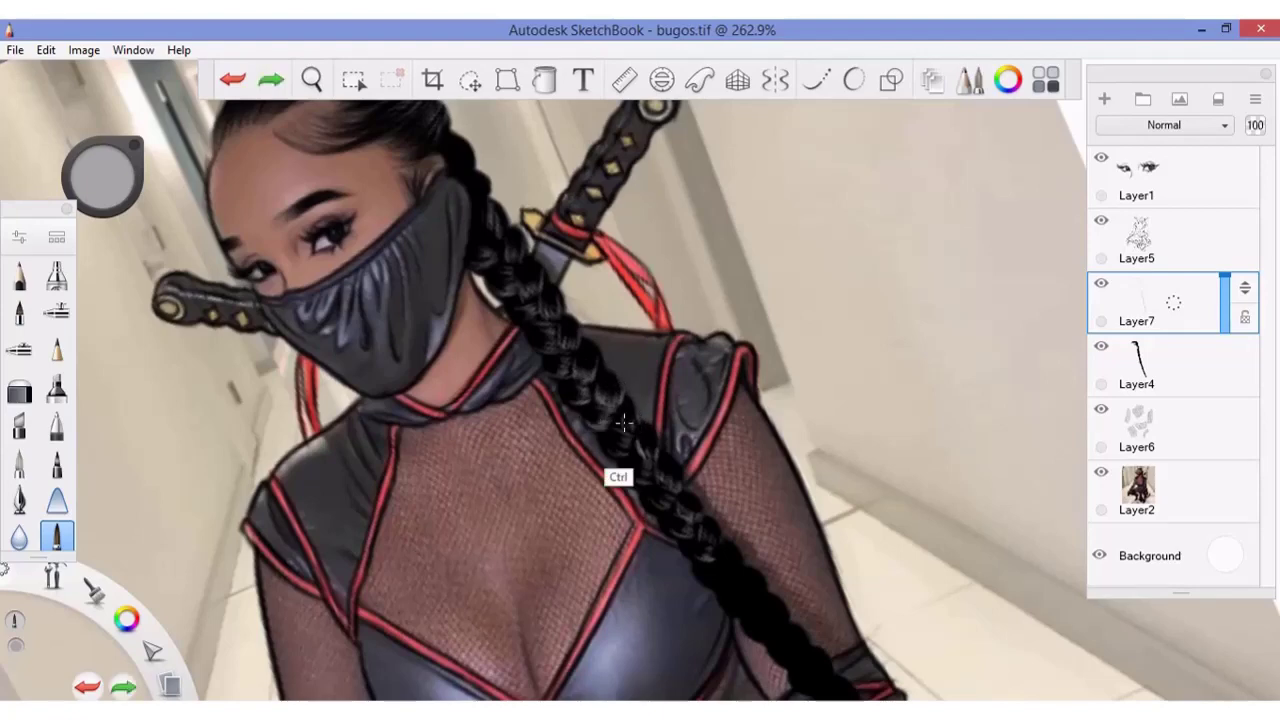
drag(614, 416, 597, 405)
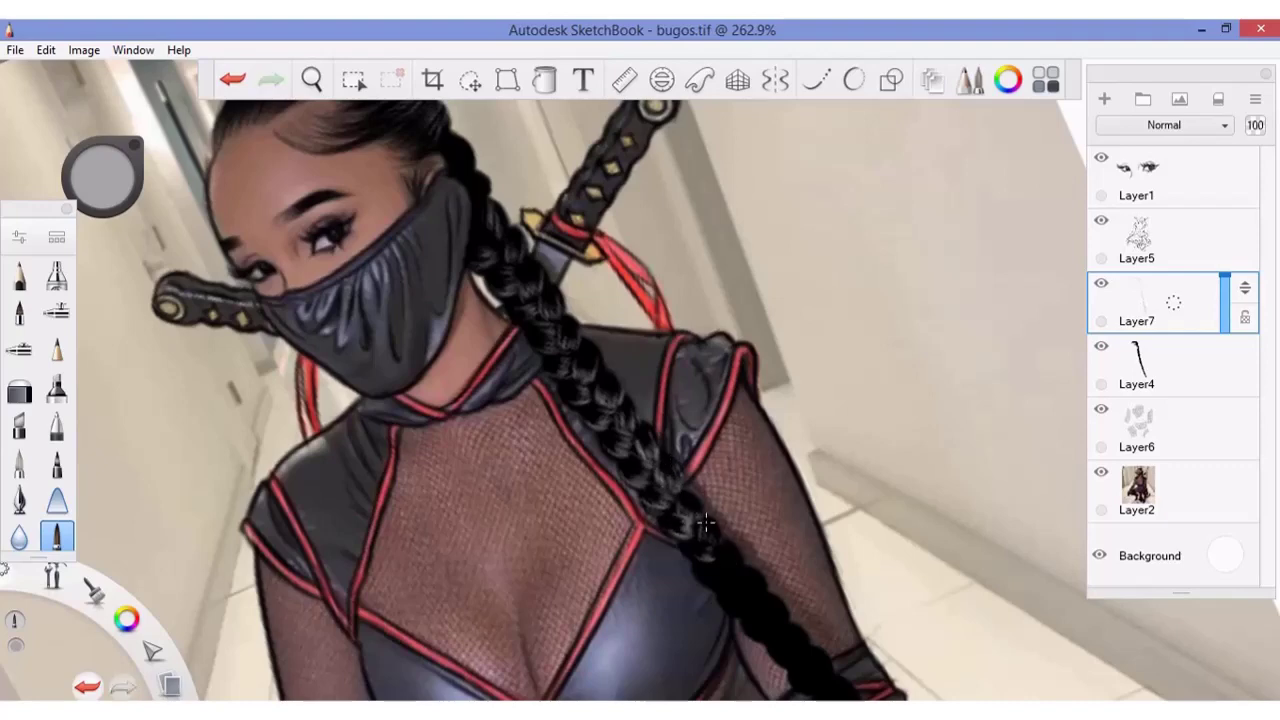
key(ctrl+z)
key(ctrl+y)
key(ctrl+z)
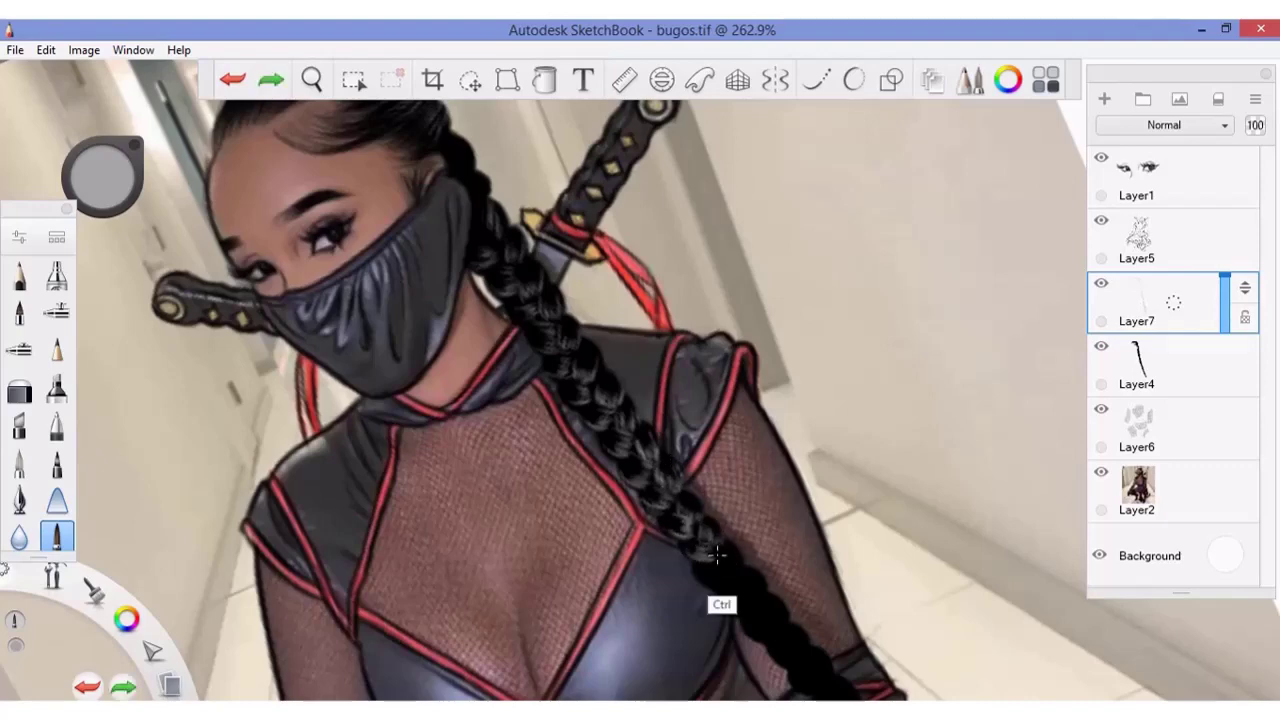
key(ctrl+y)
key(ctrl+z)
- Show the reference photo with the braid hidden and make Layer7 active again
click(1101, 472)
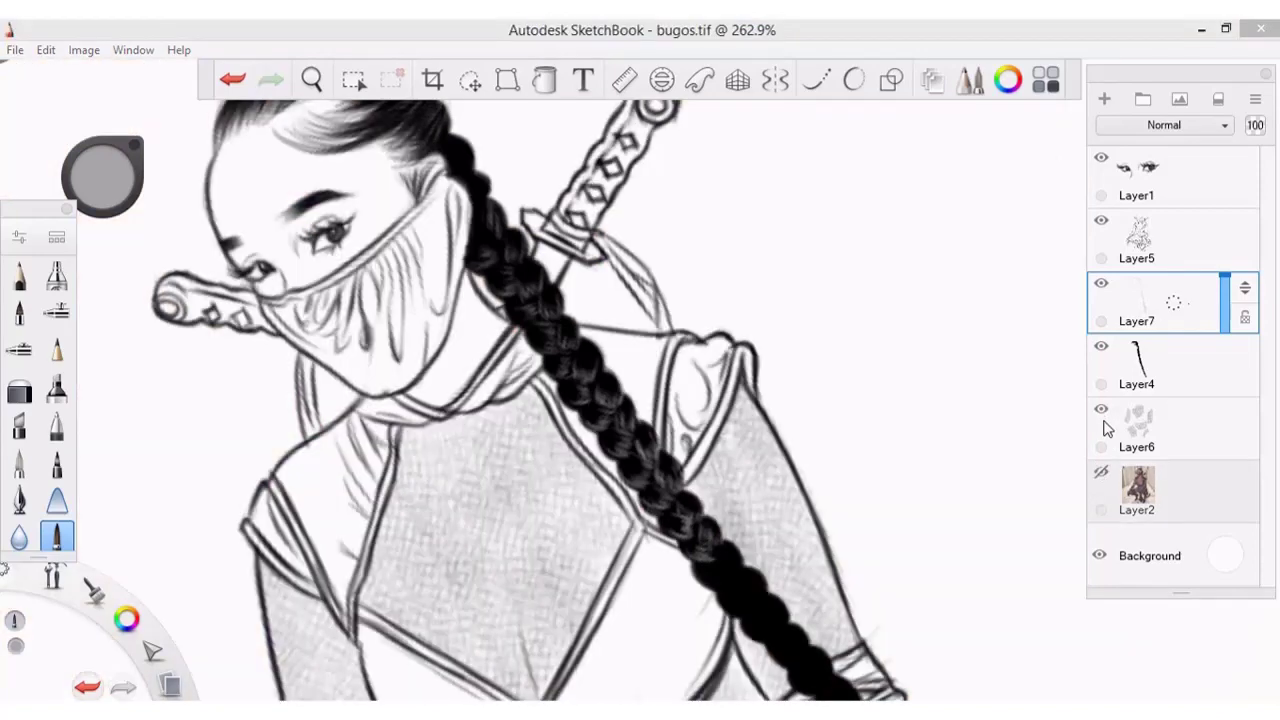
click(1101, 346)
click(1101, 472)
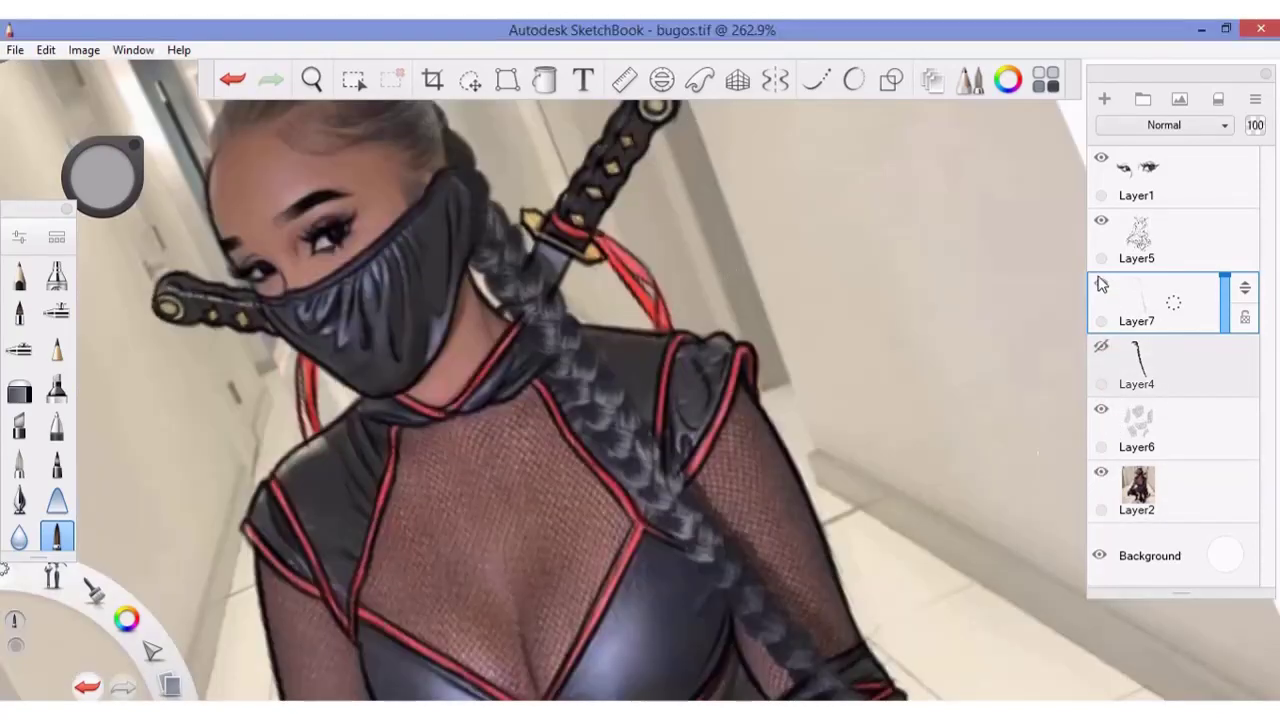
click(1220, 481)
click(1160, 337)
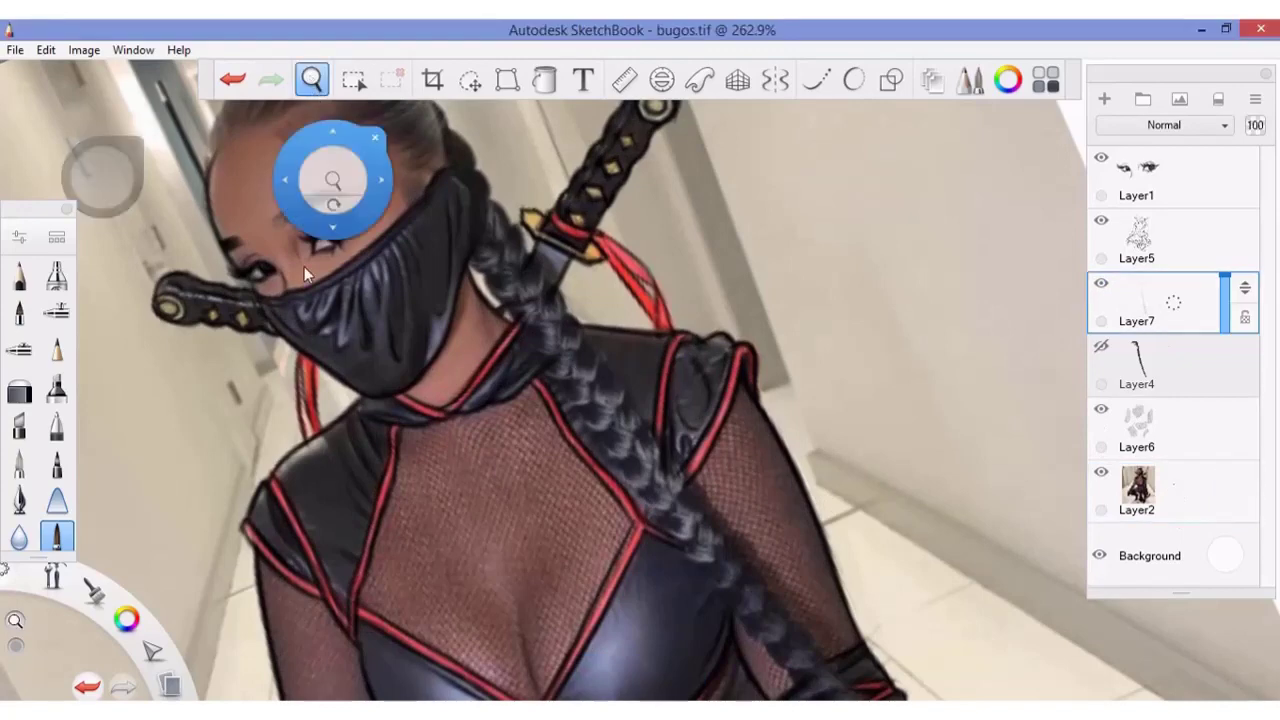
- Move down to the torso and hand, compare strokes with undo/redo, and show the braid
drag(329, 186, 214, 250)
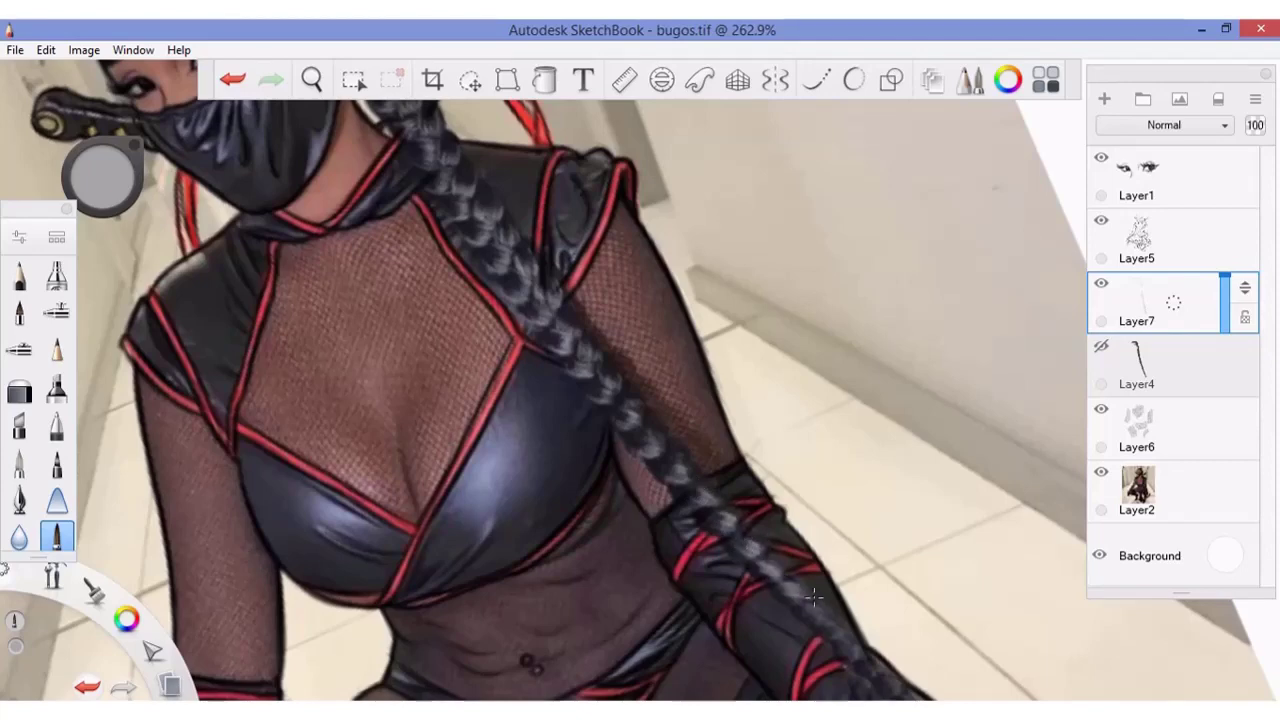
drag(815, 622, 710, 453)
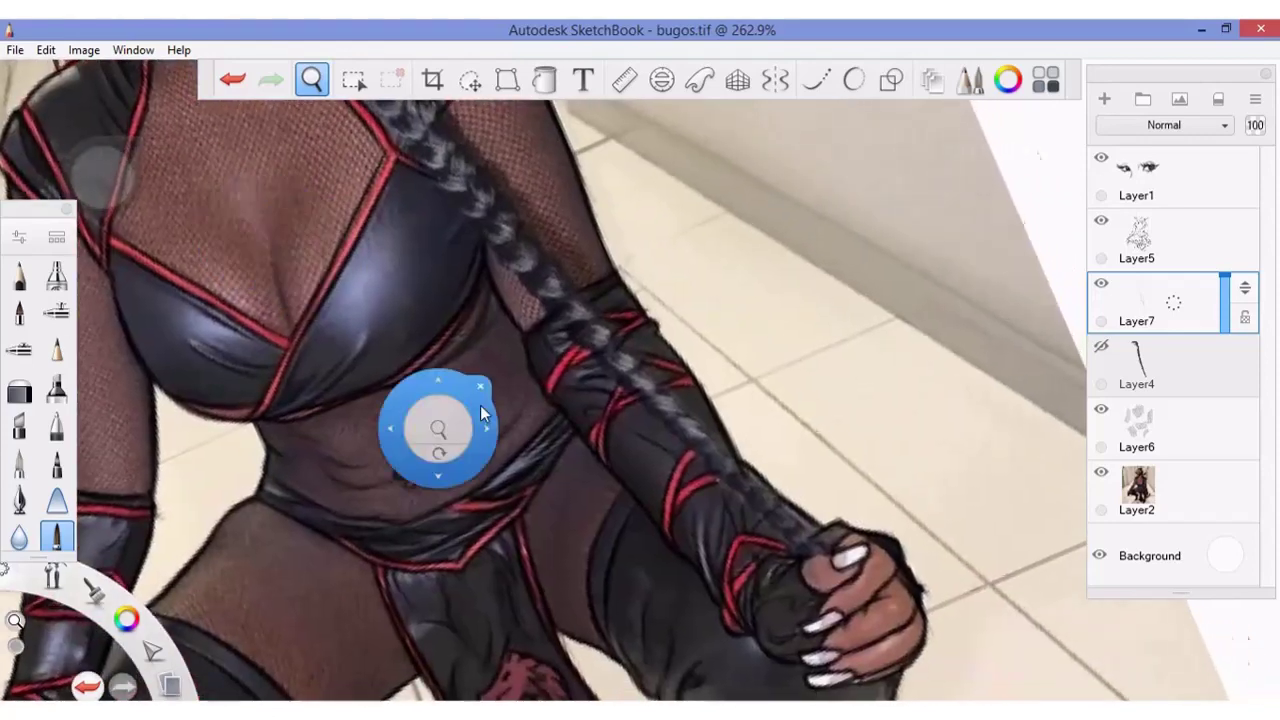
key(ctrl+z)
key(ctrl+y)
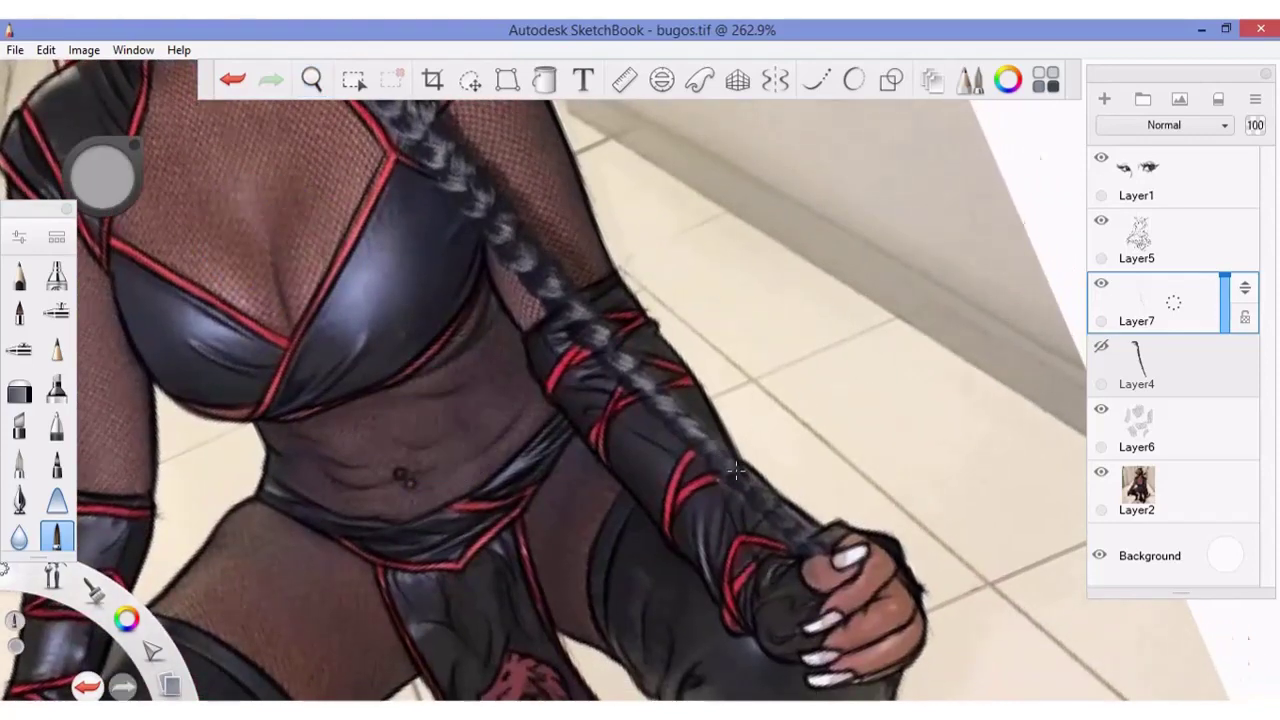
key(ctrl+z)
key(ctrl+y)
click(1101, 346)
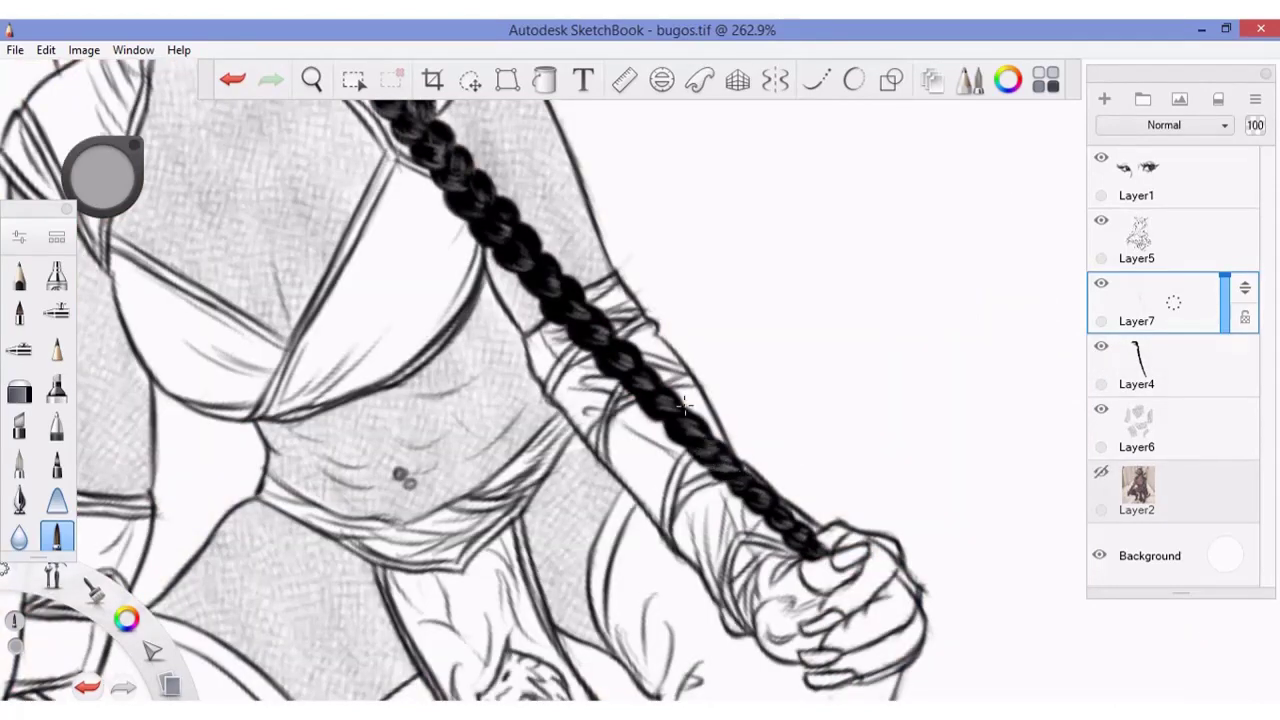
key(ctrl+z)
key(ctrl+y)
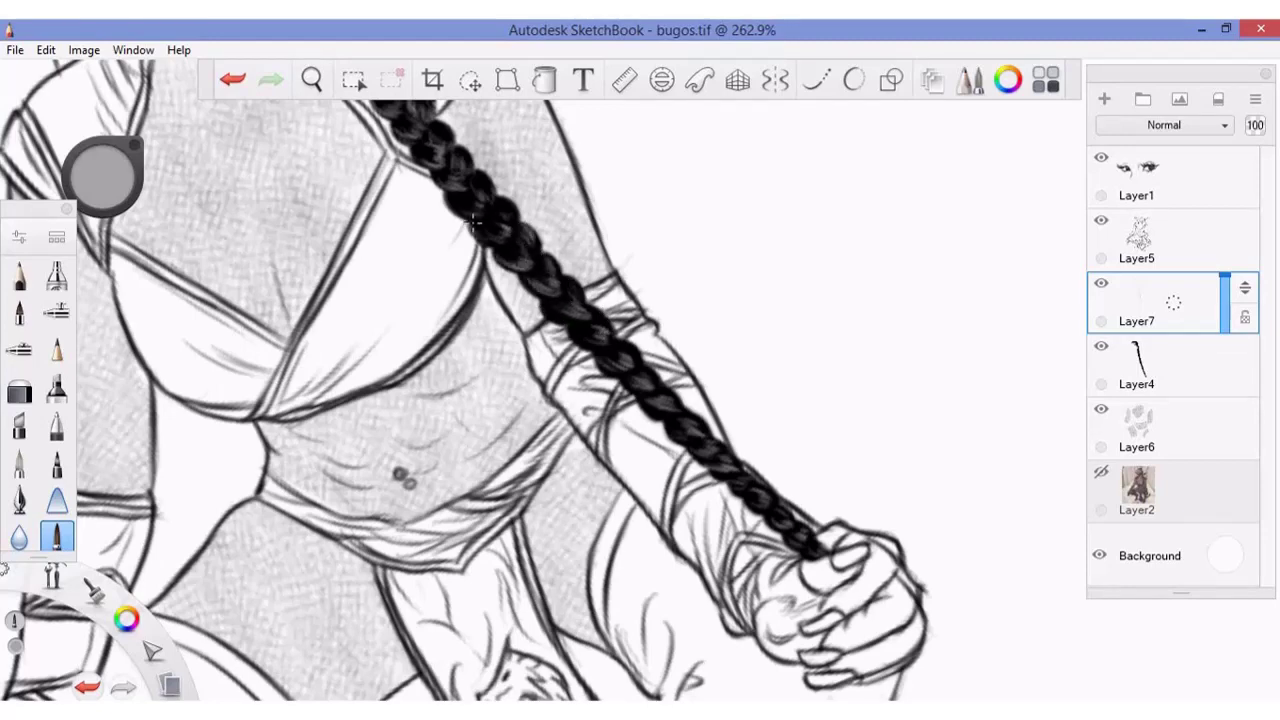
key(ctrl+z)
key(ctrl+y)
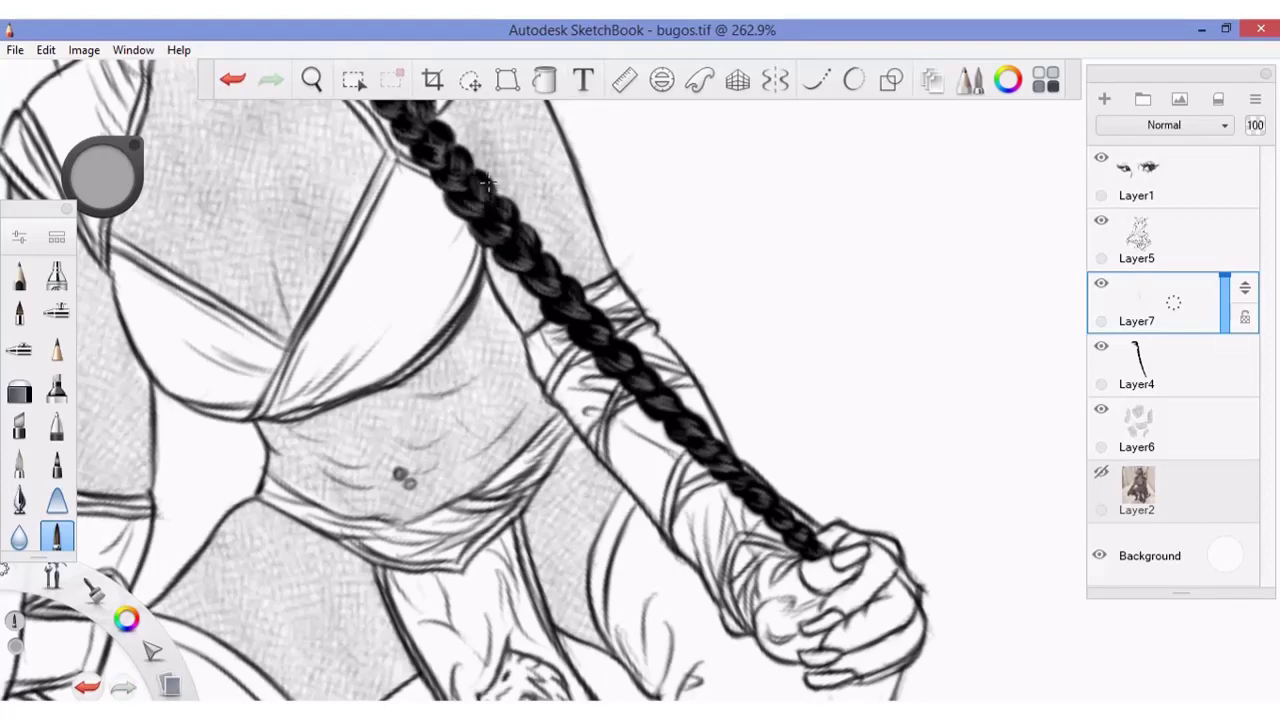
drag(366, 137, 644, 385)
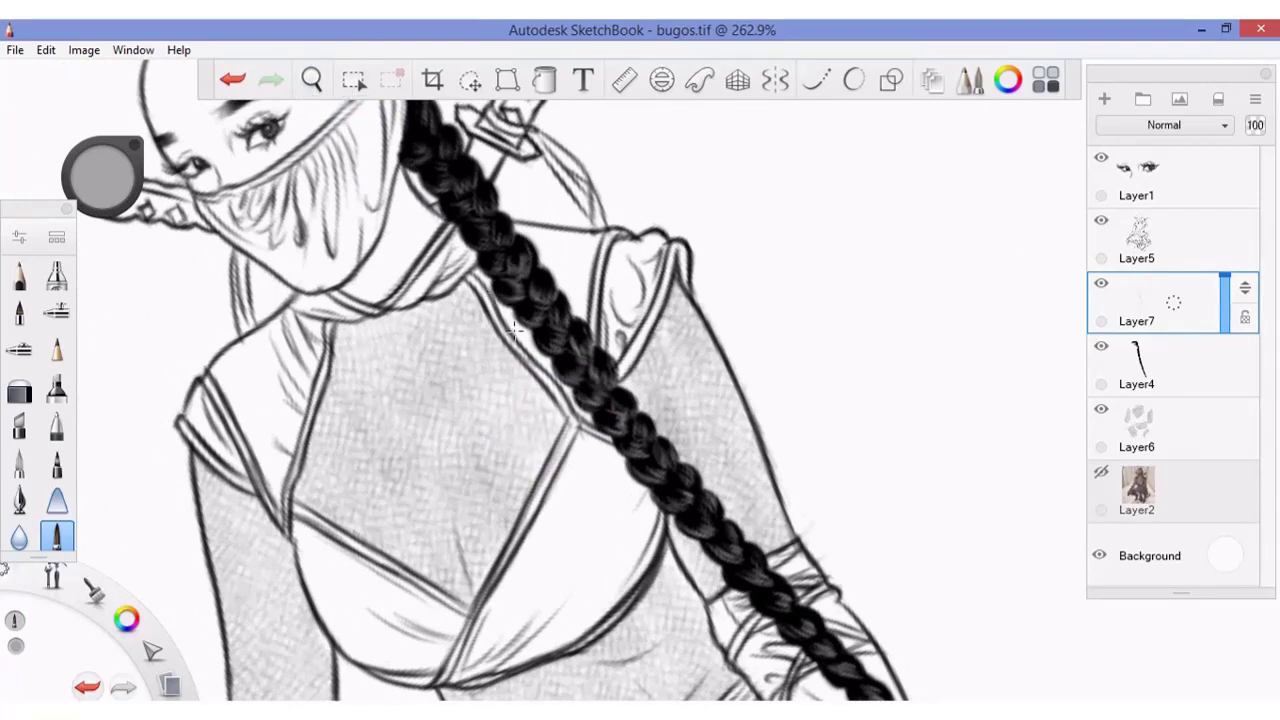
key(ctrl+z)
key(ctrl+y)
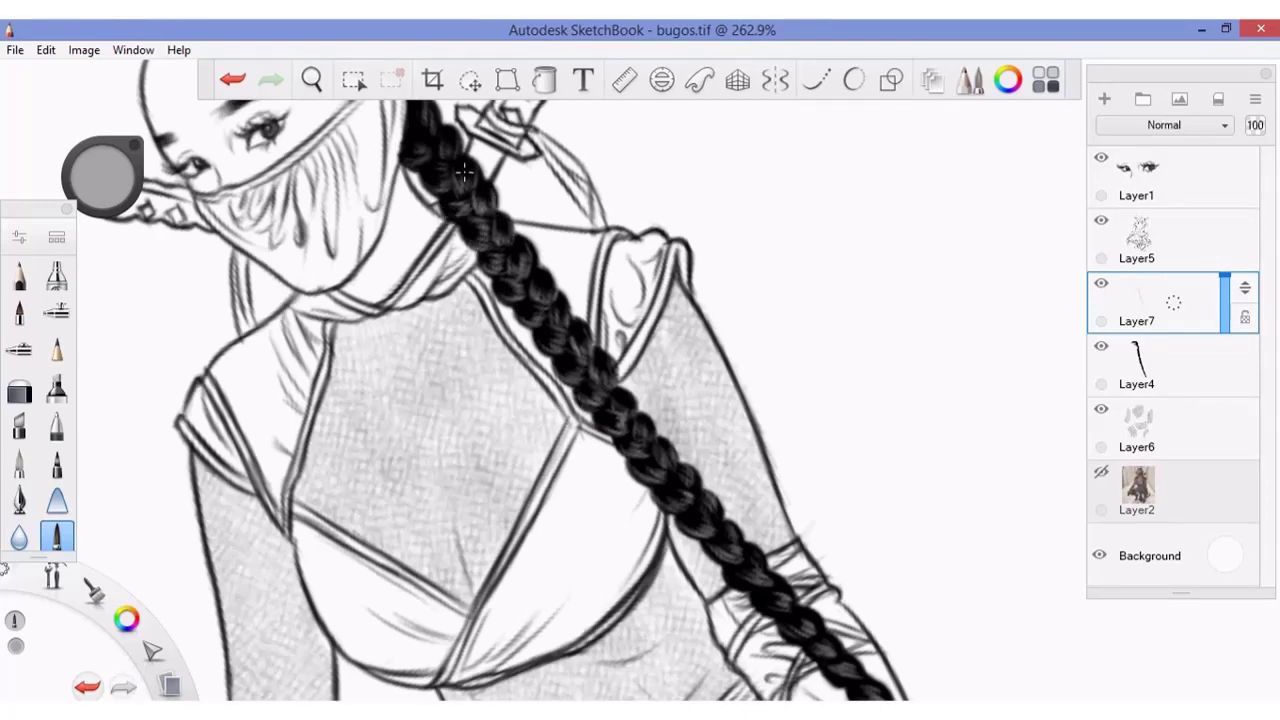
key(ctrl+z)
key(ctrl+y)
click(311, 80)
drag(642, 380, 535, 352)
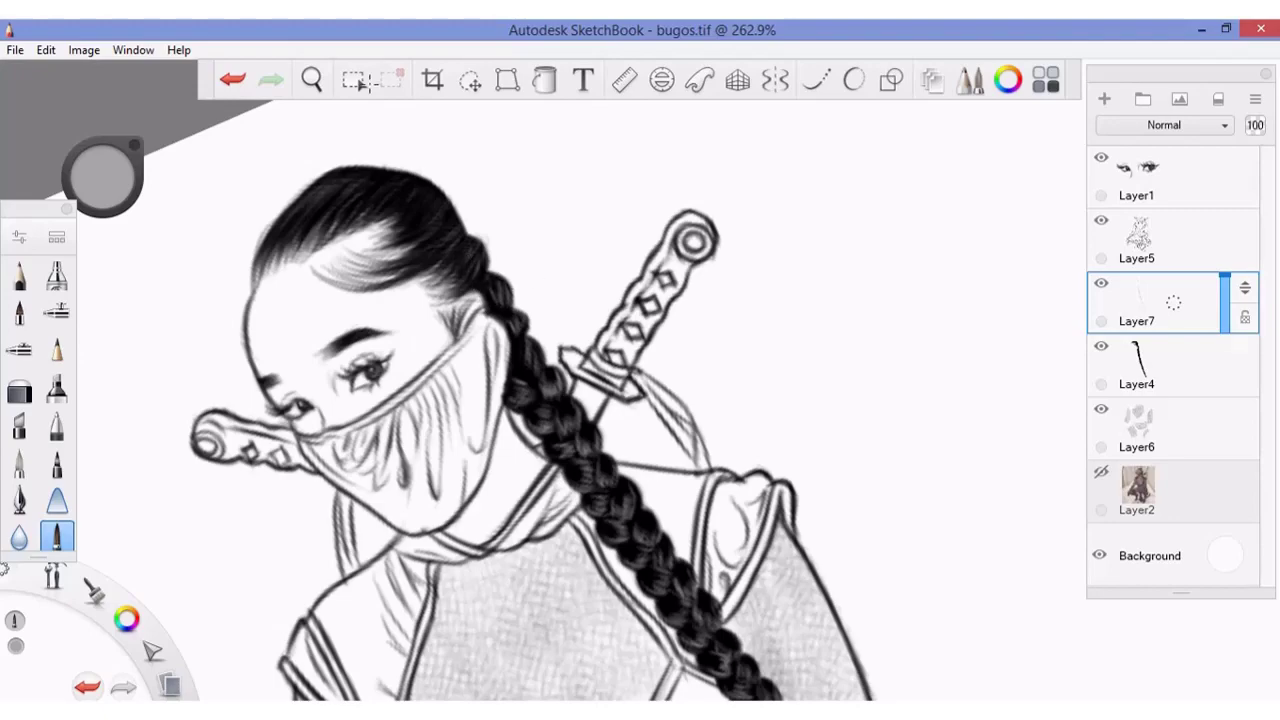
click(311, 80)
drag(401, 189, 420, 230)
drag(568, 195, 575, 355)
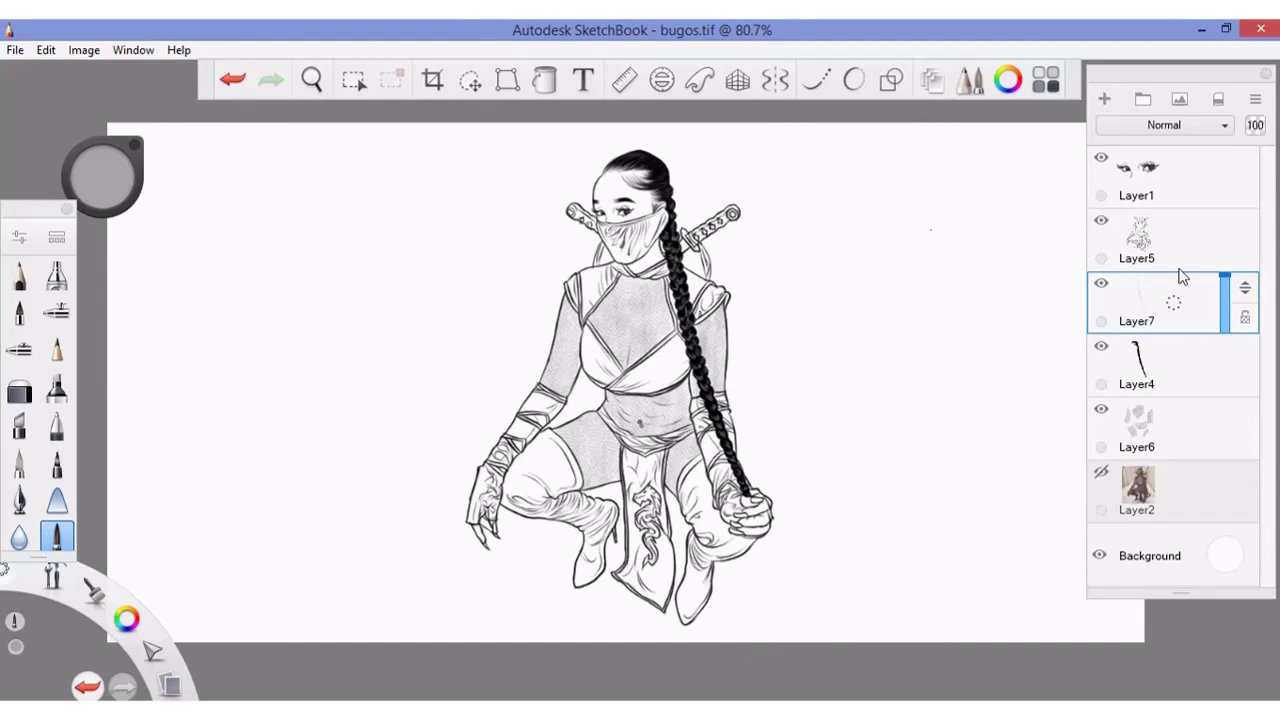
- Add Layer8 with the Soft Glow blend mode and lighten the colour toward white
click(1104, 98)
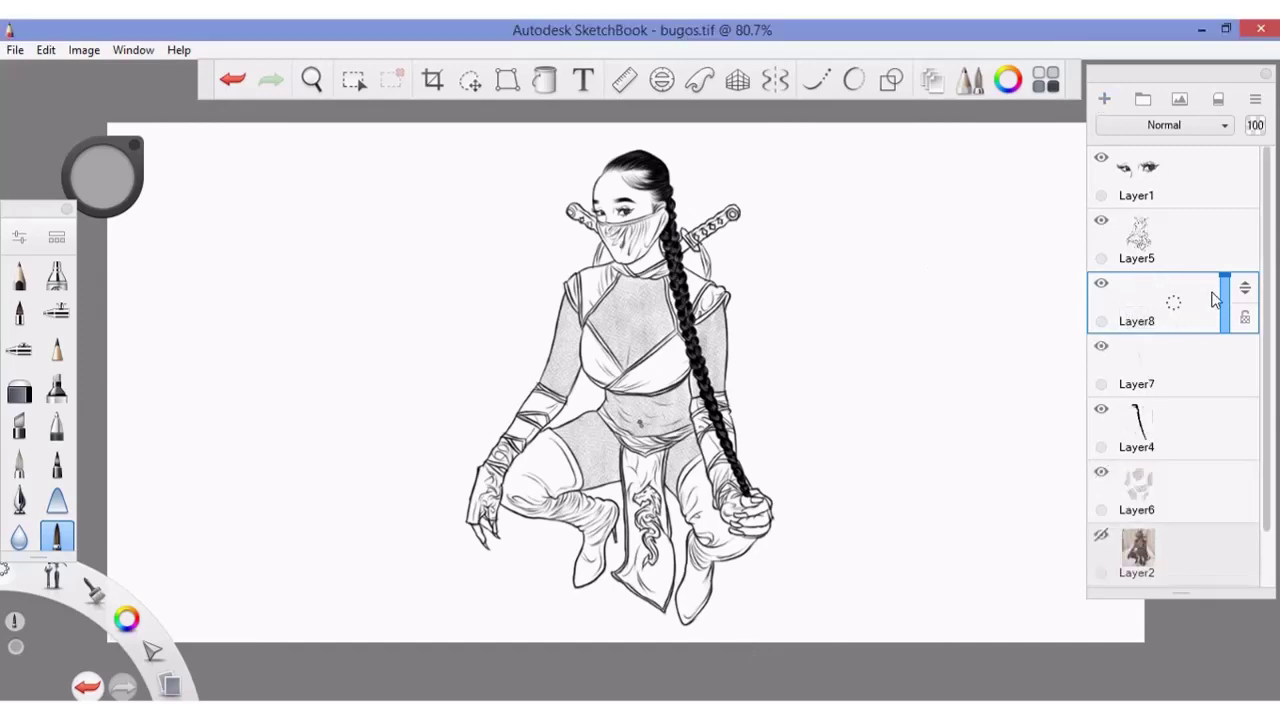
click(1155, 128)
click(1145, 326)
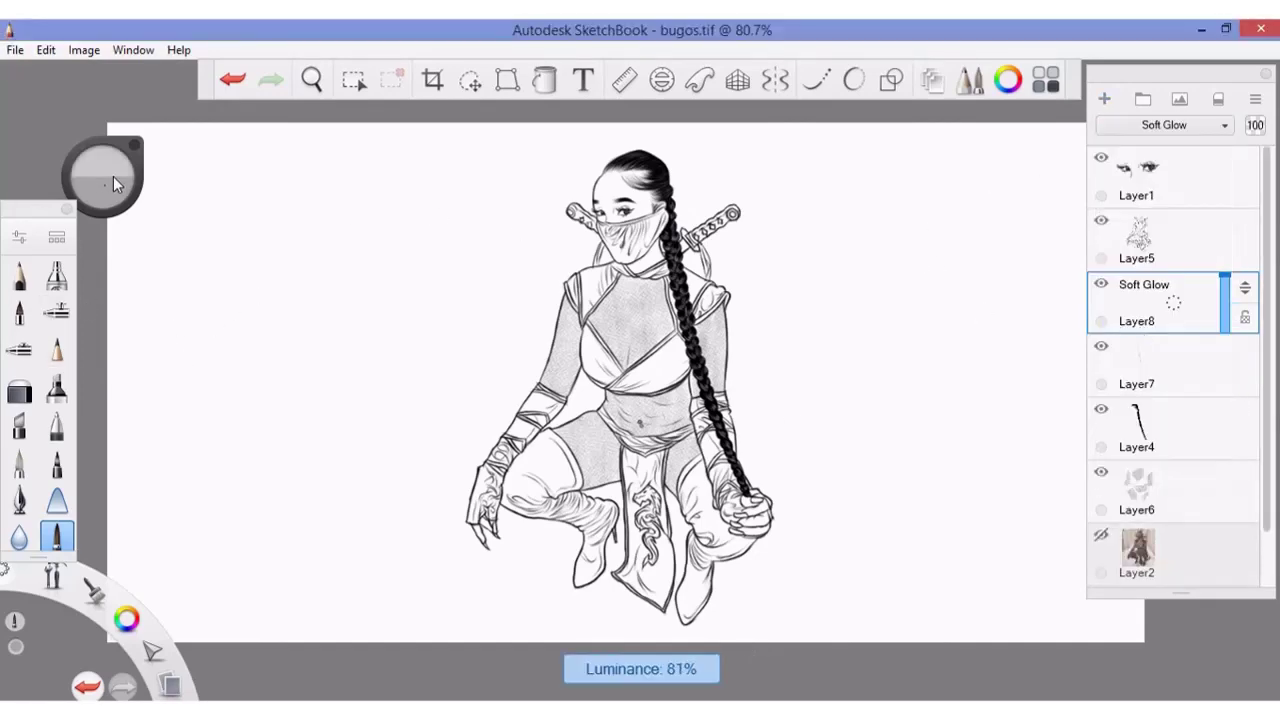
drag(113, 176, 109, 165)
- Zoom in and paint soft glow along the top of the hair and braid by the neck
click(311, 80)
drag(371, 195, 400, 366)
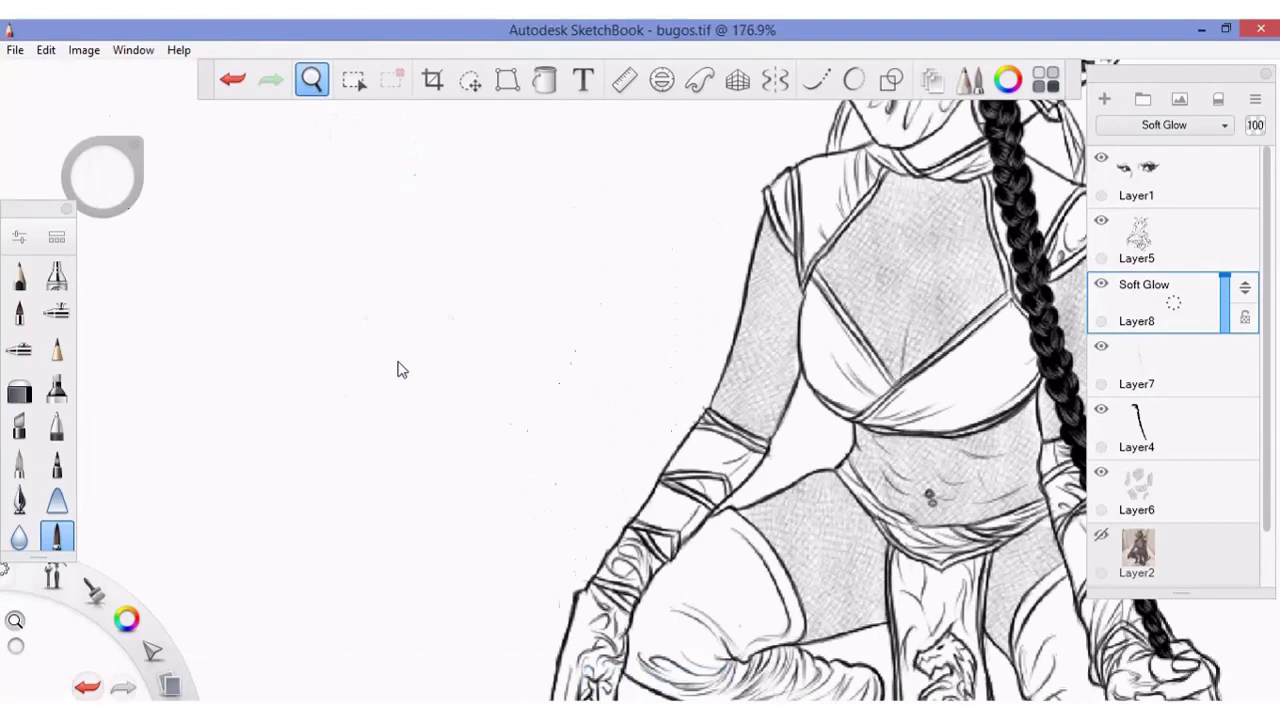
drag(469, 228, 508, 234)
mouse_move(355, 395)
mouse_down()
mouse_move(425, 410)
mouse_move(375, 505)
mouse_up()
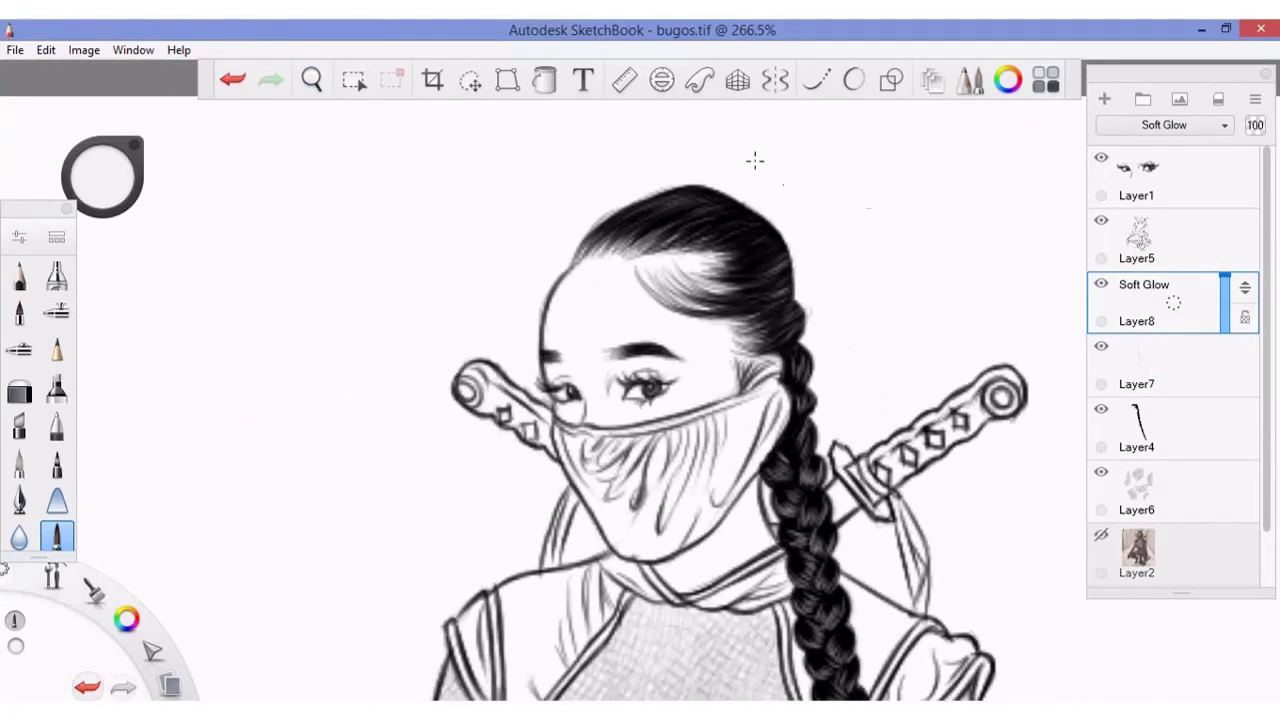
drag(672, 200, 829, 253)
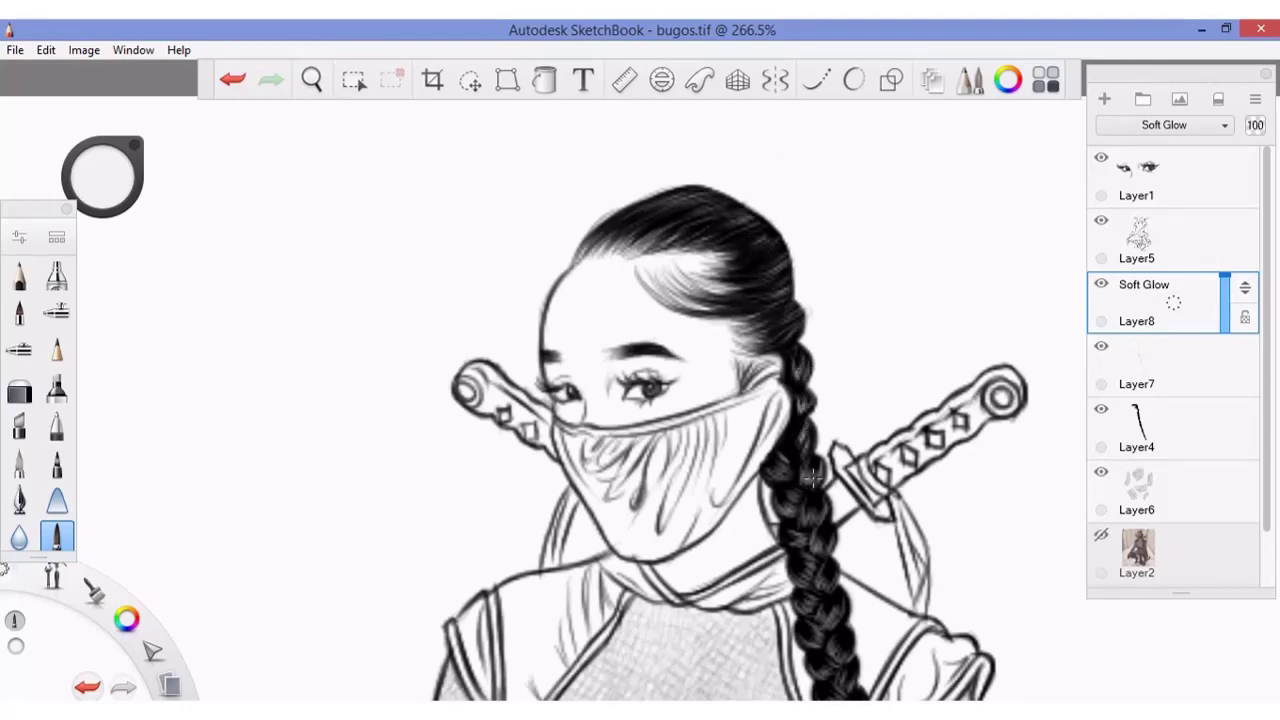
mouse_move(812, 477)
mouse_down()
mouse_move(772, 470)
mouse_move(817, 471)
mouse_up()
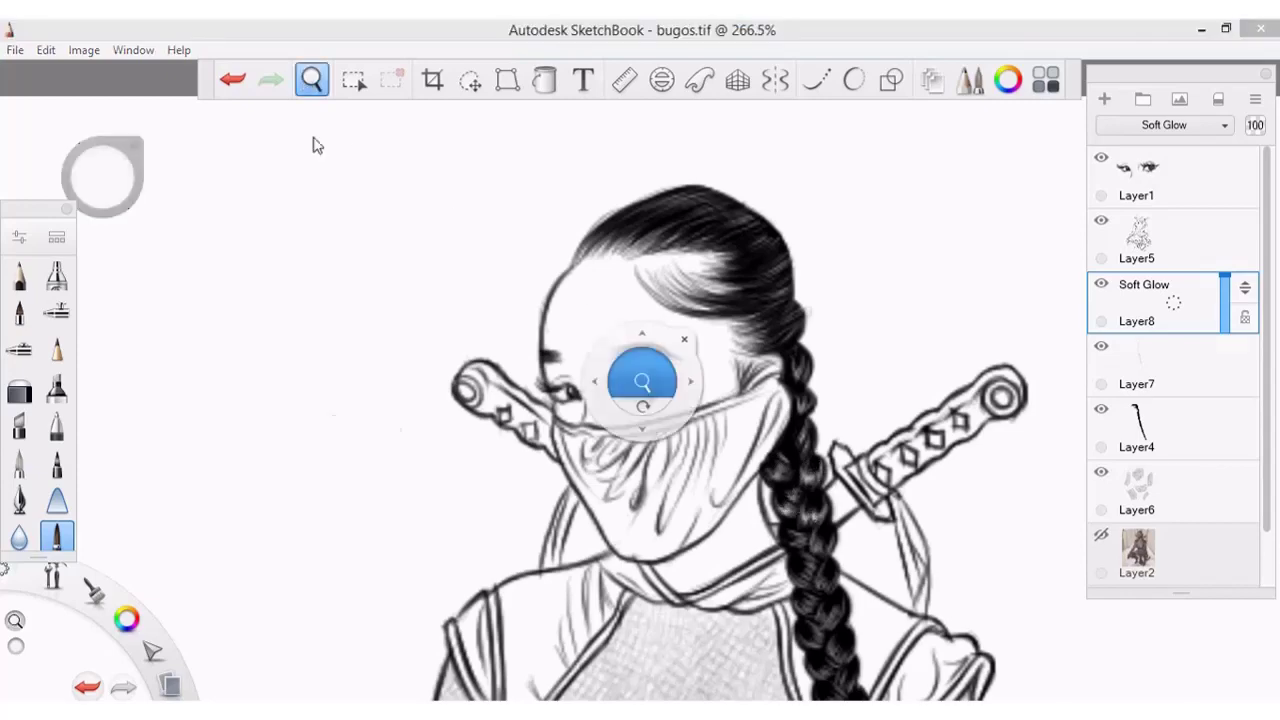
- Pan to the torso and brush glow strokes down the braid strands
mouse_move(815, 510)
mouse_down()
mouse_move(676, 239)
mouse_move(662, 330)
mouse_move(705, 385)
mouse_move(690, 333)
mouse_move(670, 350)
mouse_move(693, 374)
mouse_move(681, 387)
mouse_move(700, 398)
mouse_move(683, 424)
mouse_move(688, 466)
mouse_move(720, 470)
mouse_move(704, 482)
mouse_move(707, 528)
mouse_move(728, 510)
mouse_move(732, 540)
mouse_move(704, 549)
mouse_move(722, 552)
mouse_move(728, 585)
mouse_move(745, 560)
mouse_move(742, 620)
mouse_up()
click(311, 80)
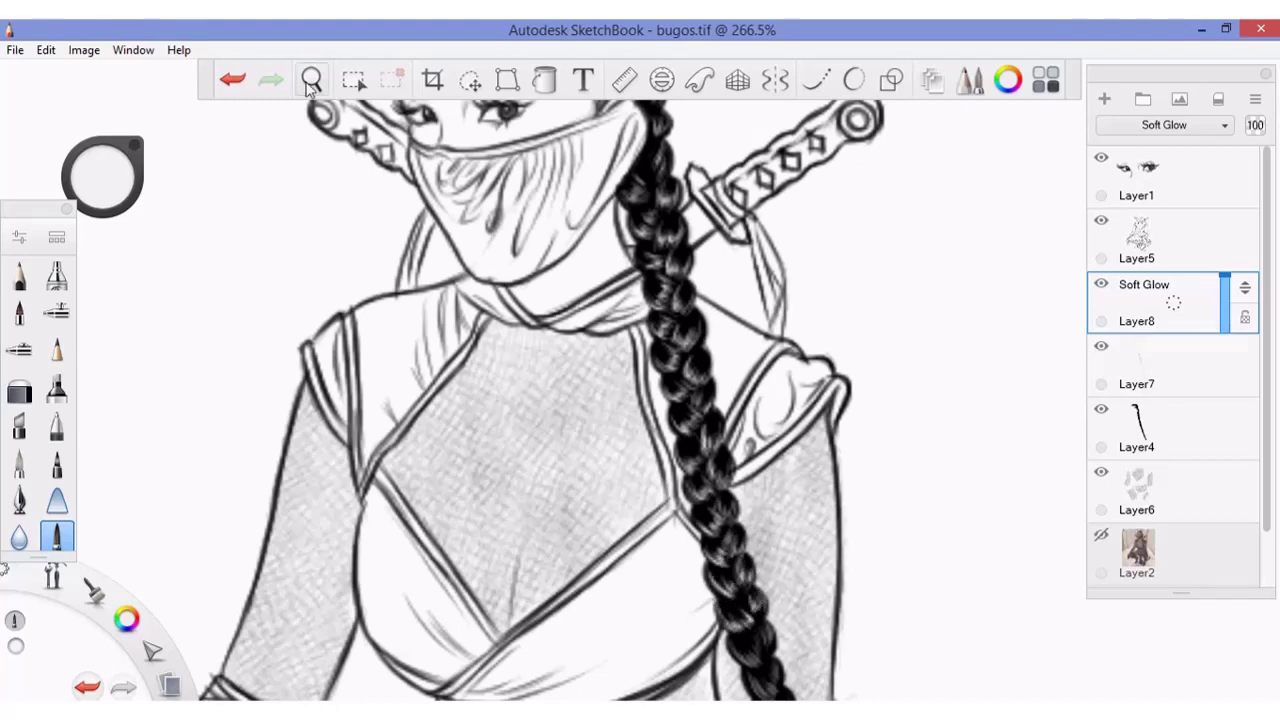
mouse_move(280, 291)
mouse_down()
mouse_move(614, 375)
mouse_move(565, 162)
mouse_up()
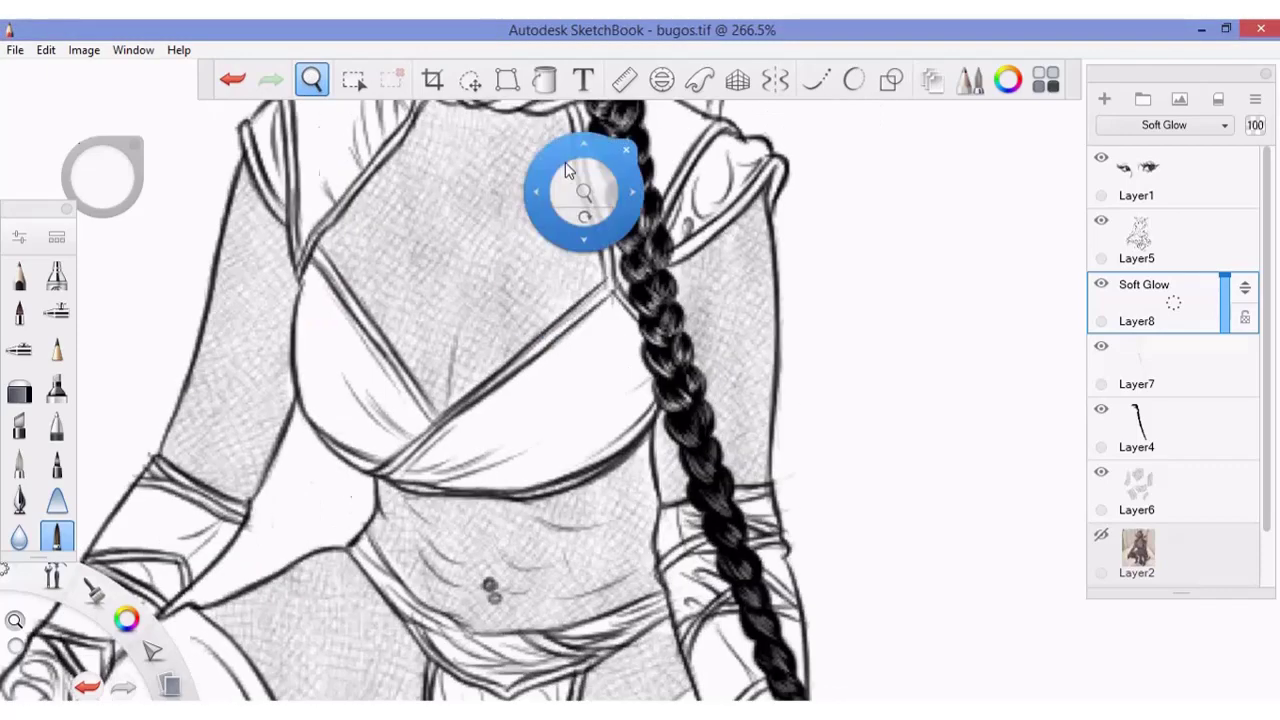
click(619, 306)
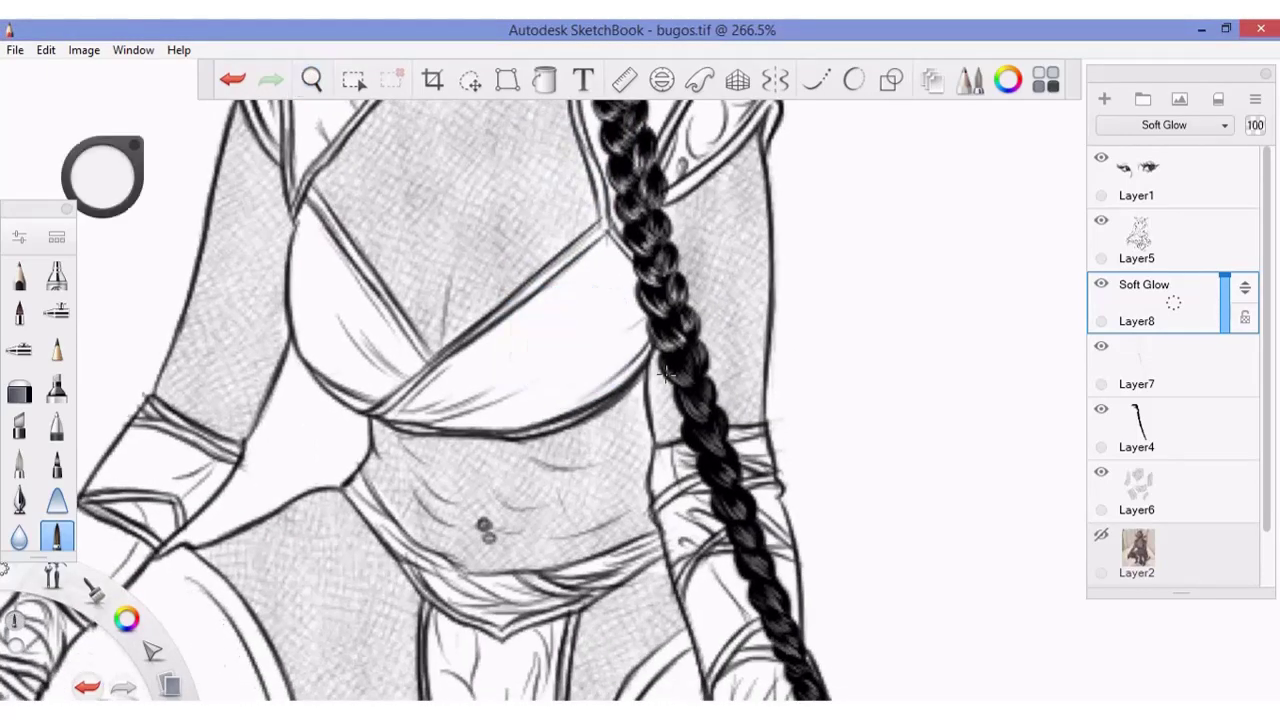
mouse_move(666, 372)
mouse_down()
mouse_move(682, 376)
mouse_move(690, 409)
mouse_up()
mouse_move(715, 470)
mouse_down()
mouse_move(728, 508)
mouse_move(736, 492)
mouse_up()
mouse_move(740, 540)
mouse_down()
mouse_move(807, 578)
mouse_move(772, 604)
mouse_up()
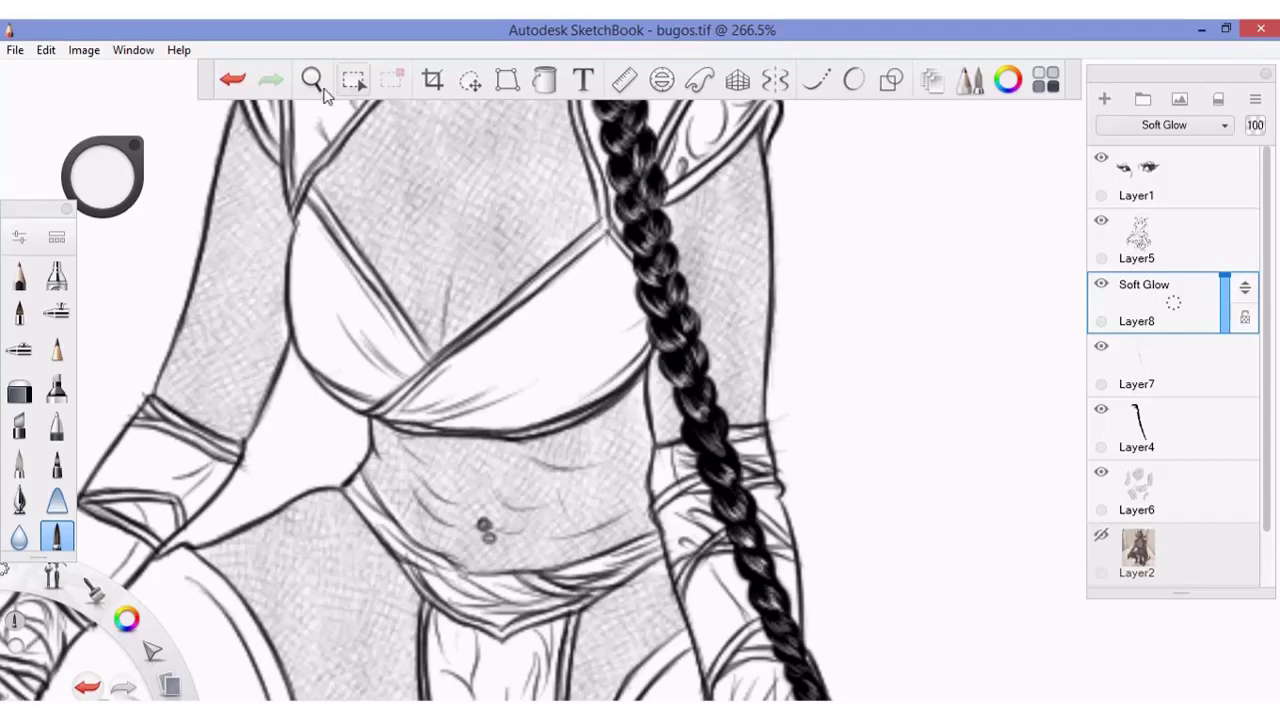
- Extend the glow along the lower braid to the hand, then zoom out to the whole figure
click(311, 80)
mouse_move(560, 700)
mouse_down()
mouse_move(473, 487)
mouse_move(483, 544)
mouse_up()
drag(697, 427, 734, 556)
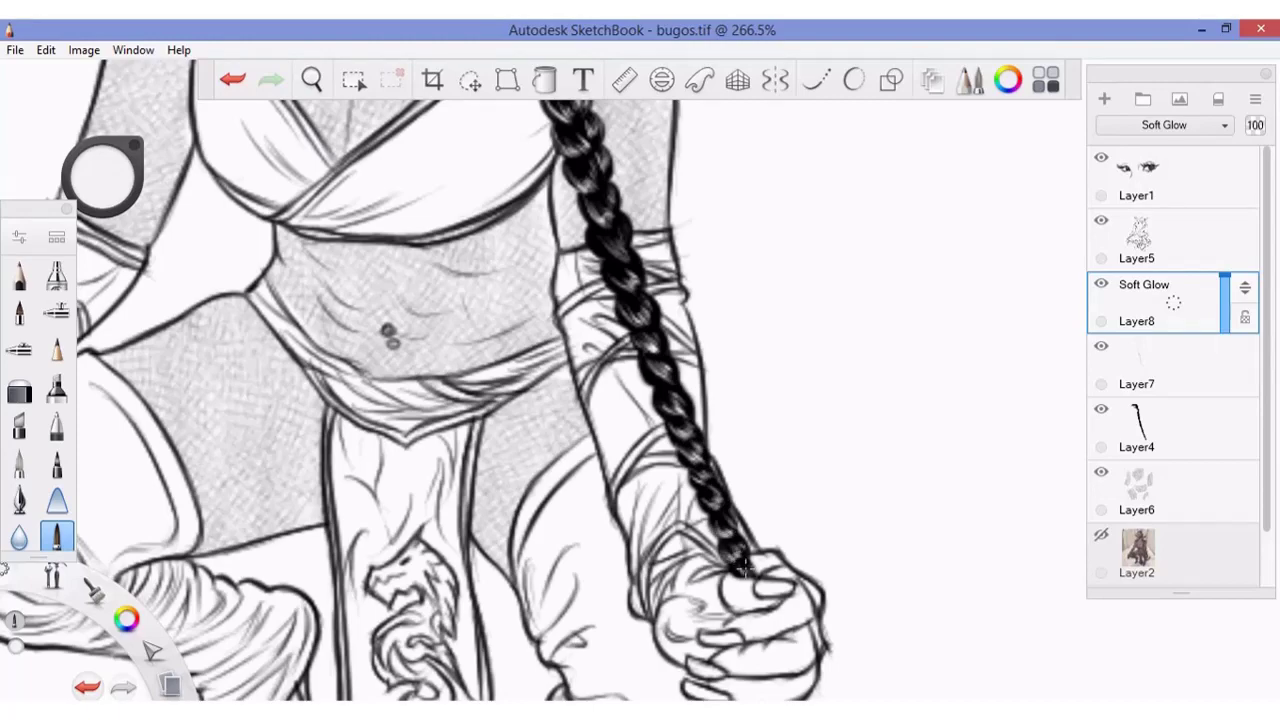
mouse_move(311, 80)
mouse_down()
mouse_move(483, 500)
mouse_move(630, 612)
mouse_up()
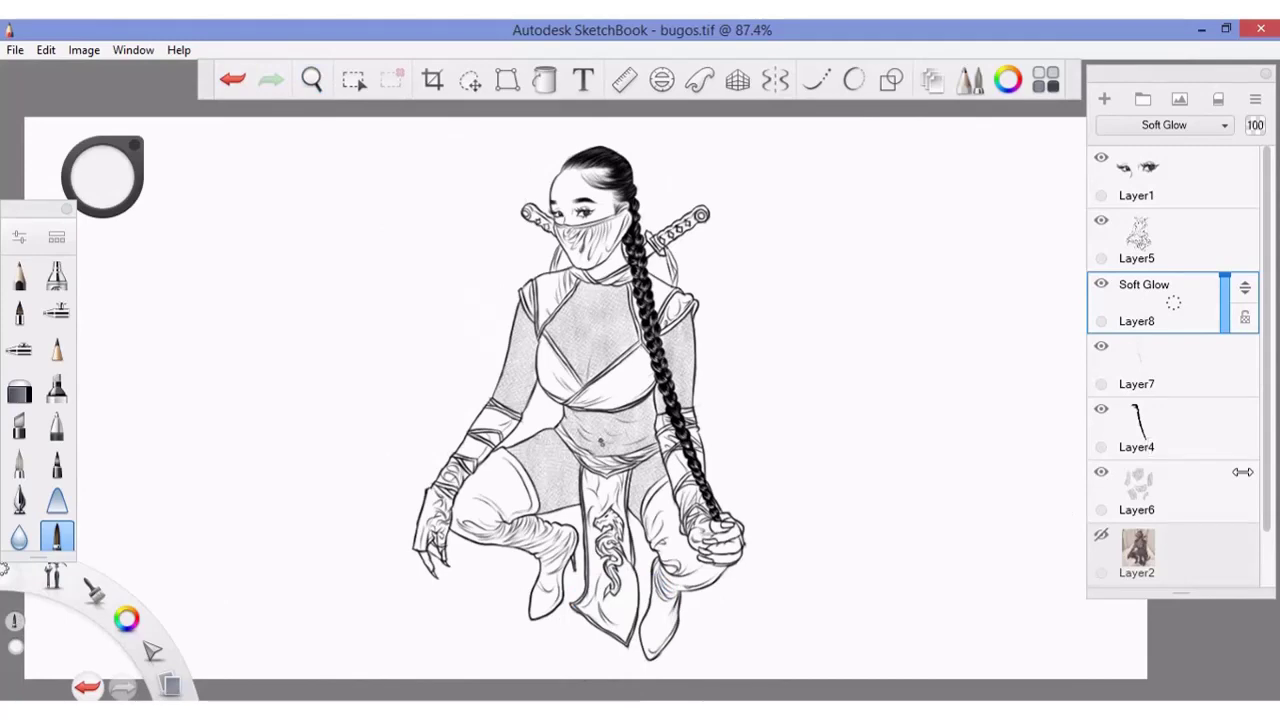
- View the reference photo Layer2 alone, then restore Layer4, Layer7 and the Soft Glow layer
click(1100, 533)
click(1101, 409)
click(1101, 284)
click(1101, 346)
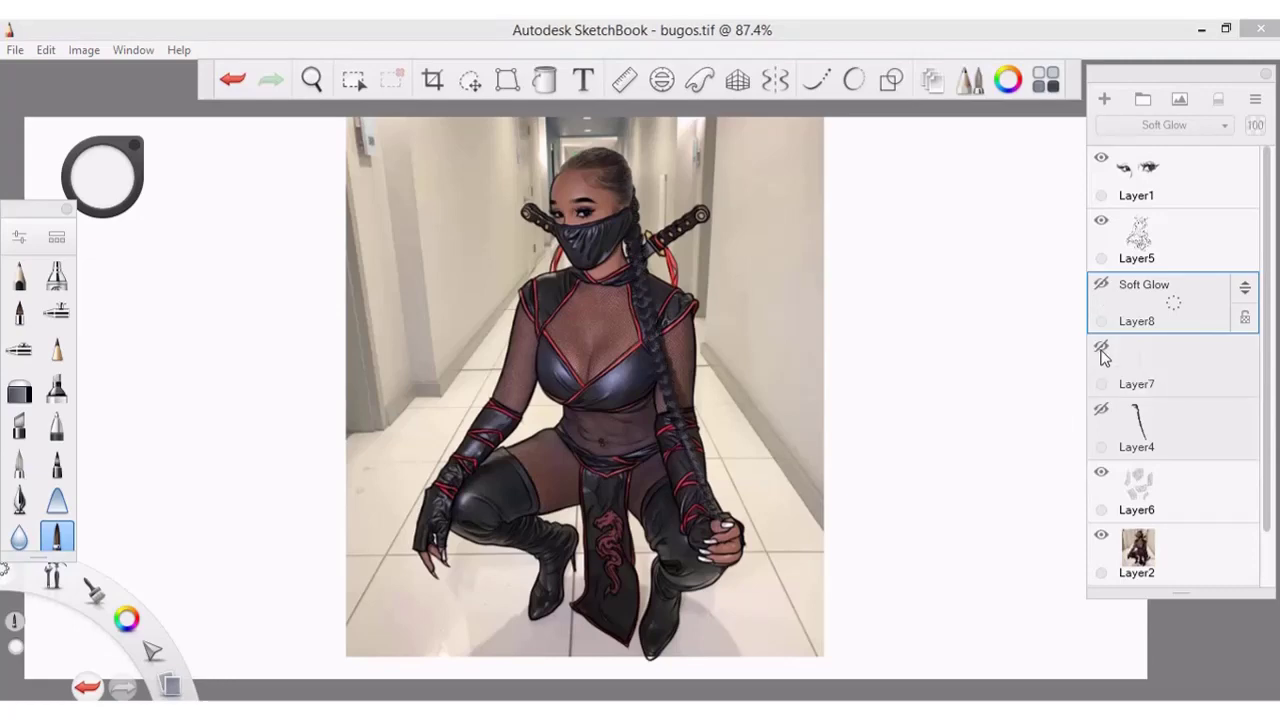
click(1101, 347)
click(1101, 284)
click(1101, 409)
click(1101, 535)
click(1101, 535)
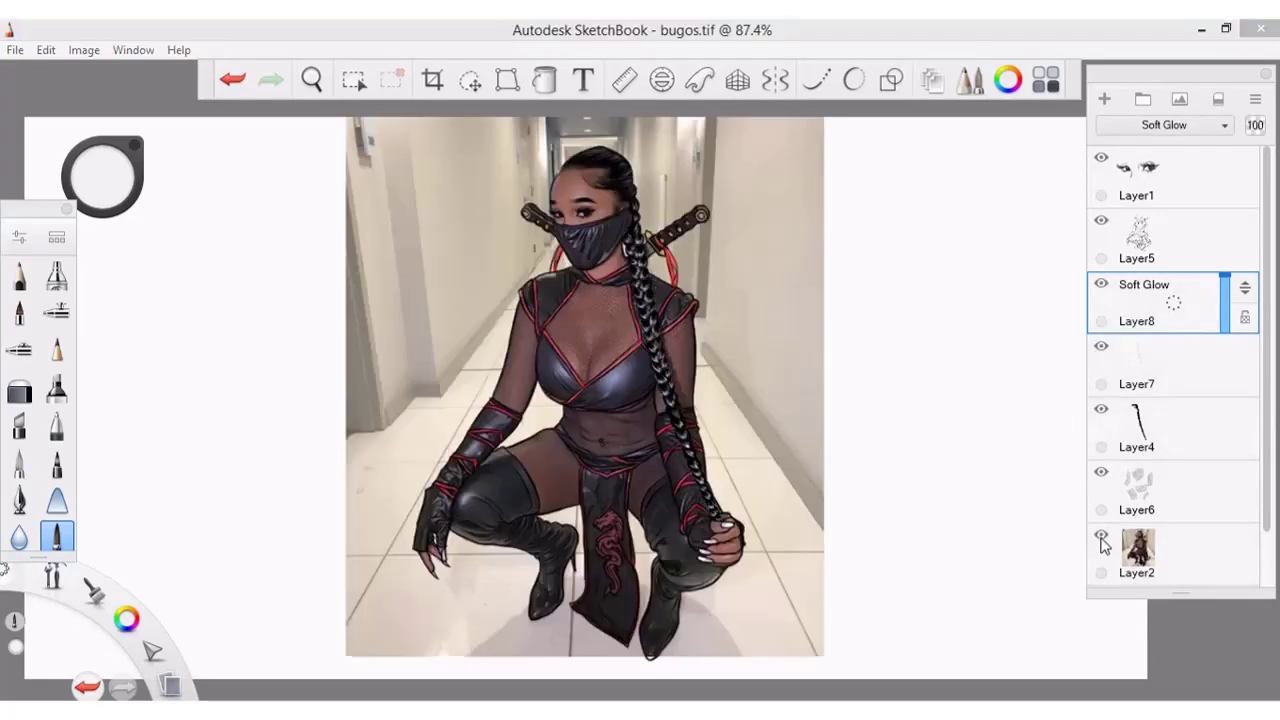
- Duplicate Layer2 into Layer2-1 at 100 opacity and hide the original Layer2
click(1138, 548)
click(1114, 514)
scroll(1213, 537, down, 2)
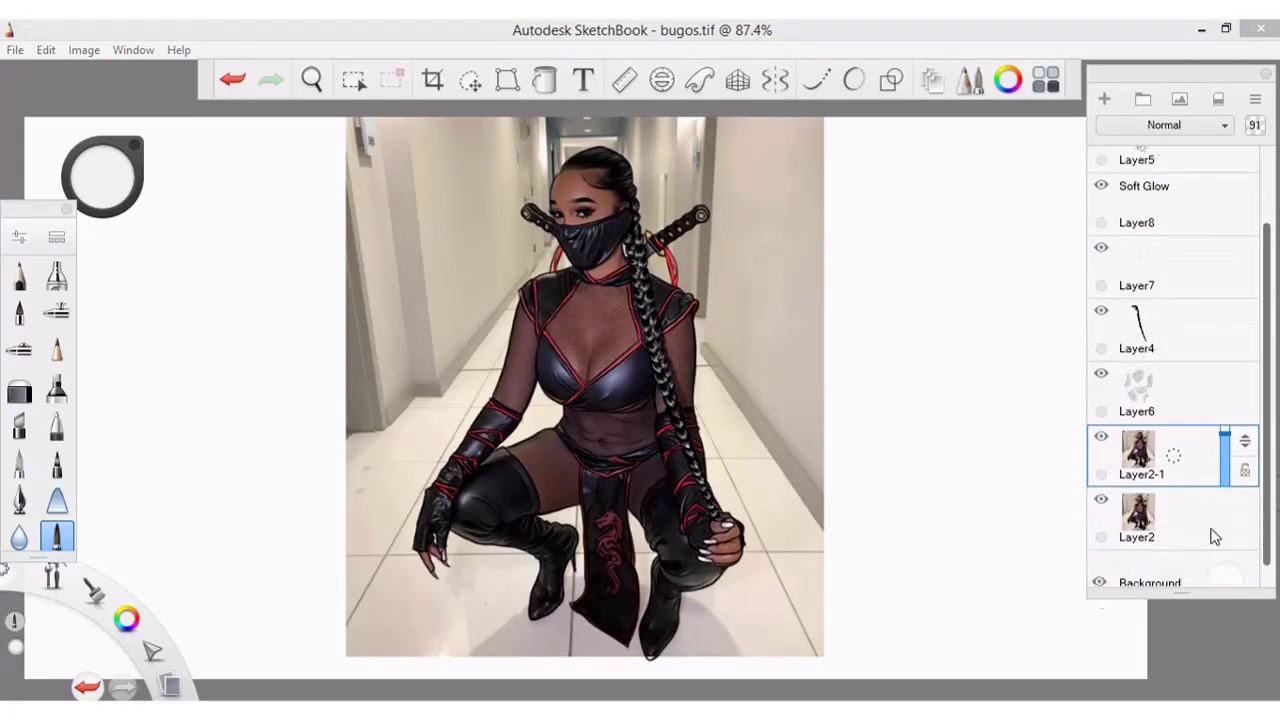
mouse_move(1200, 450)
mouse_down()
mouse_move(1160, 450)
mouse_move(1200, 434)
mouse_up()
click(1101, 498)
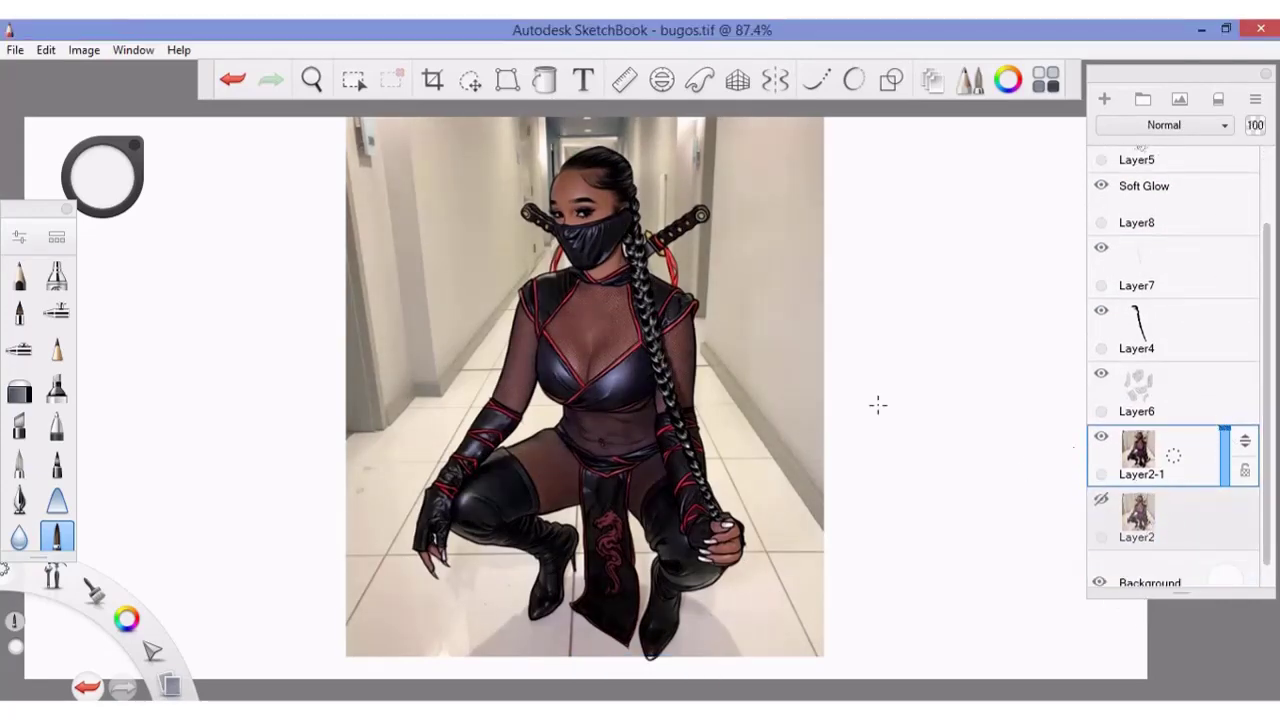
scroll(346, 190, down, 2)
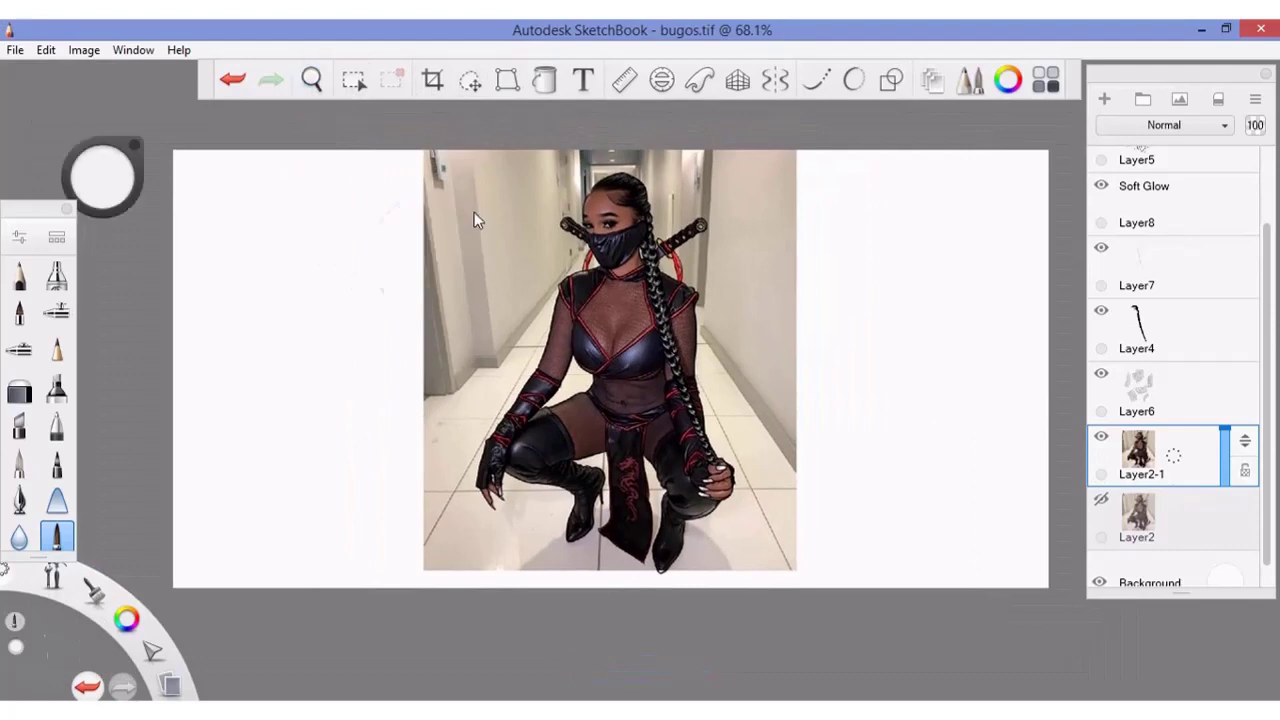
- Move the selected reference photo to the left side of the canvas with Lasso > Move
click(470, 80)
click(674, 120)
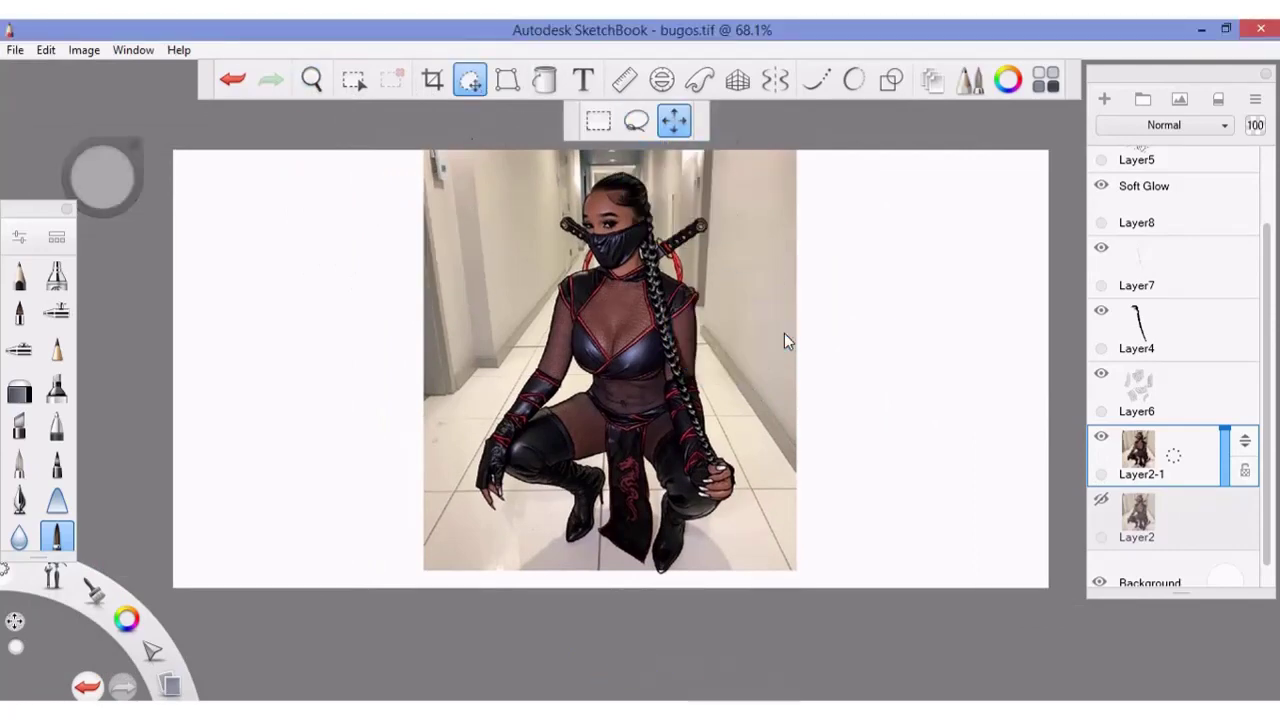
mouse_move(784, 333)
mouse_down()
mouse_move(434, 347)
mouse_move(491, 350)
mouse_up()
- Erase two straight strips off the photo's right edge with Ruler and Hard Eraser
key(r)
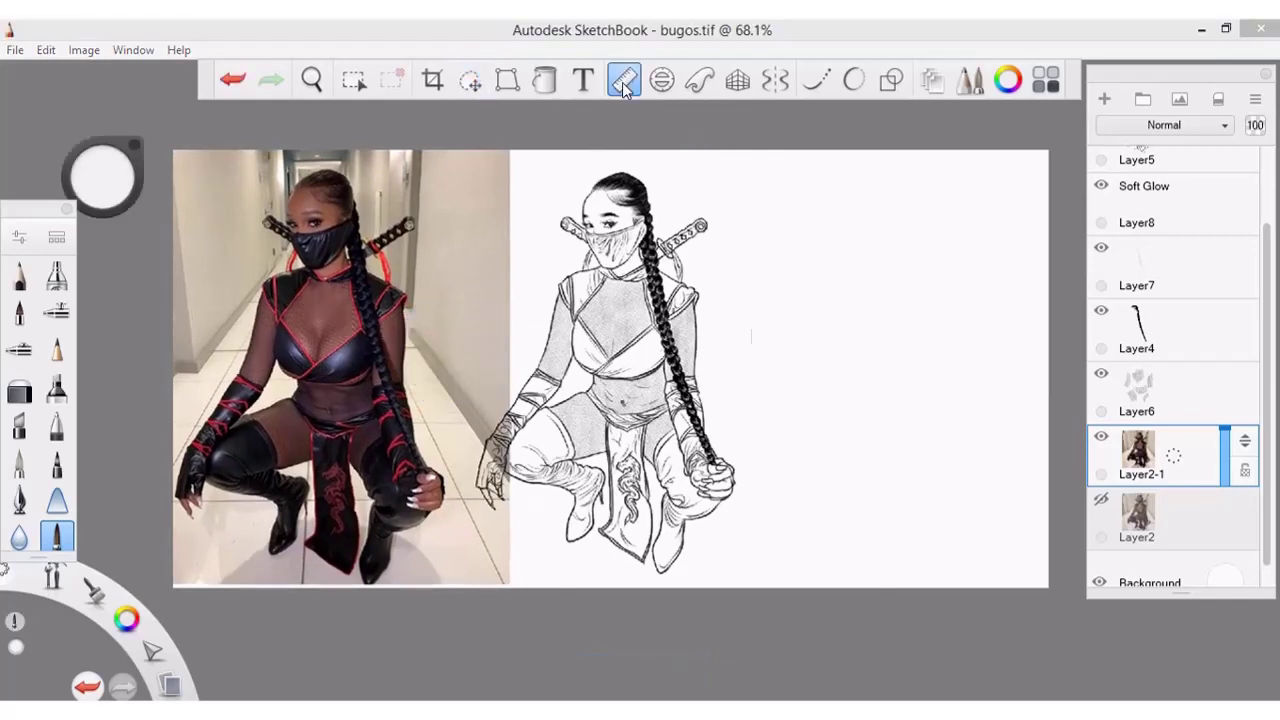
click(891, 79)
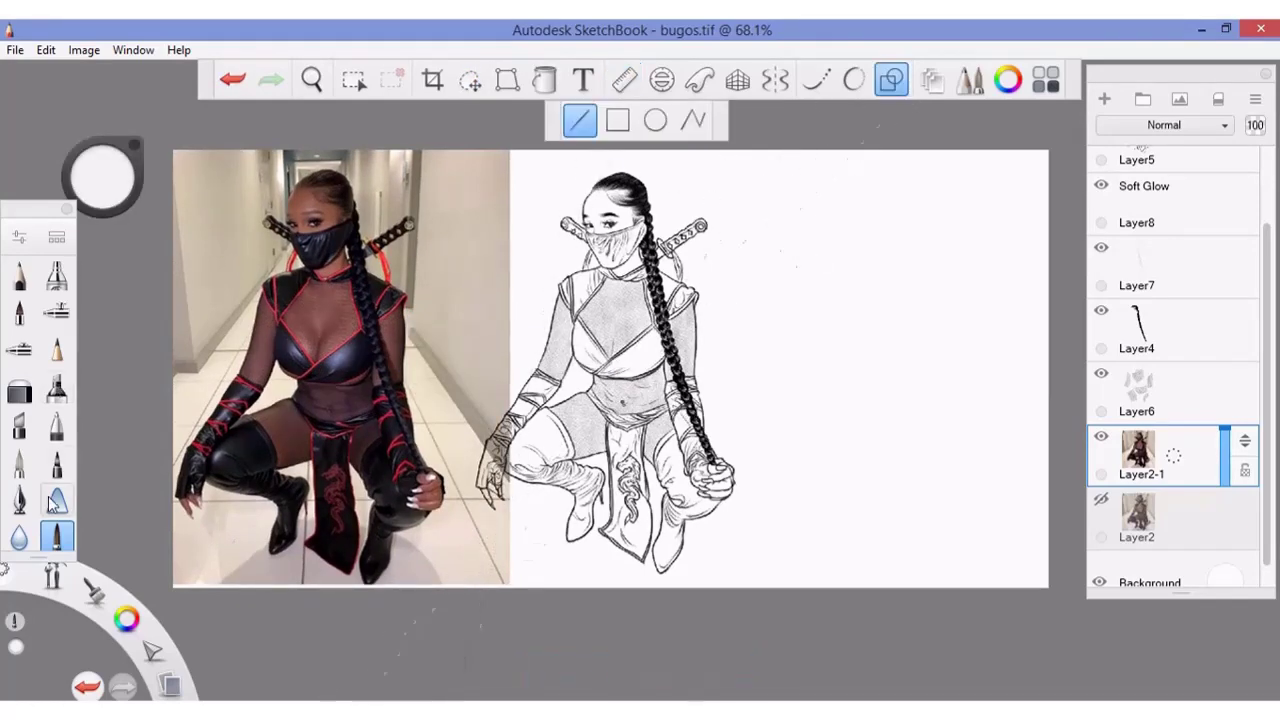
key(ctrl+b)
click(374, 137)
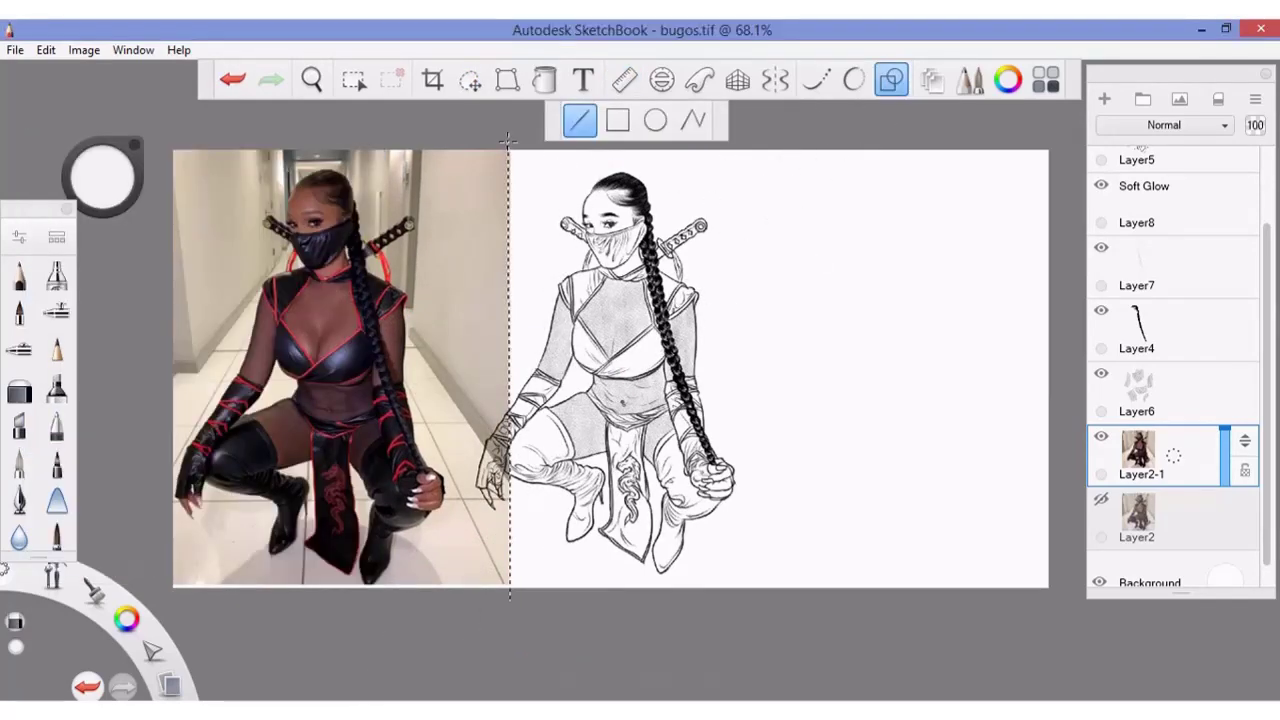
click(18, 243)
drag(516, 142, 513, 605)
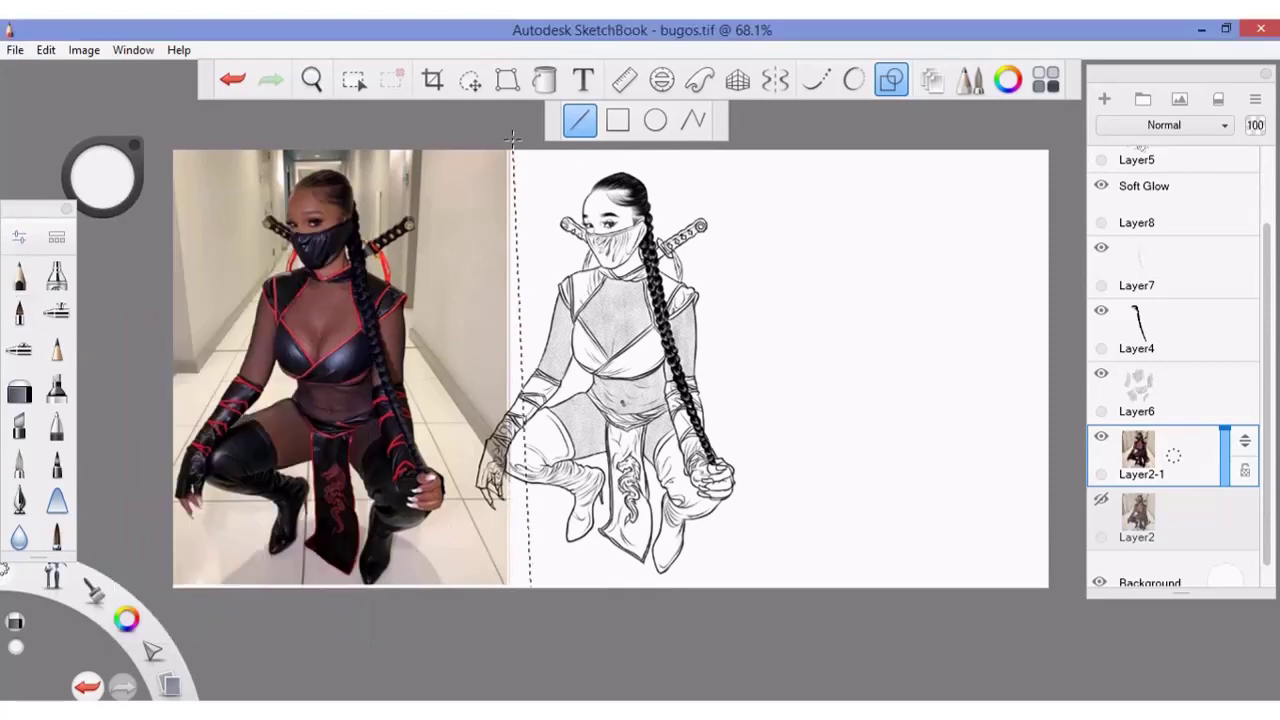
drag(487, 142, 486, 600)
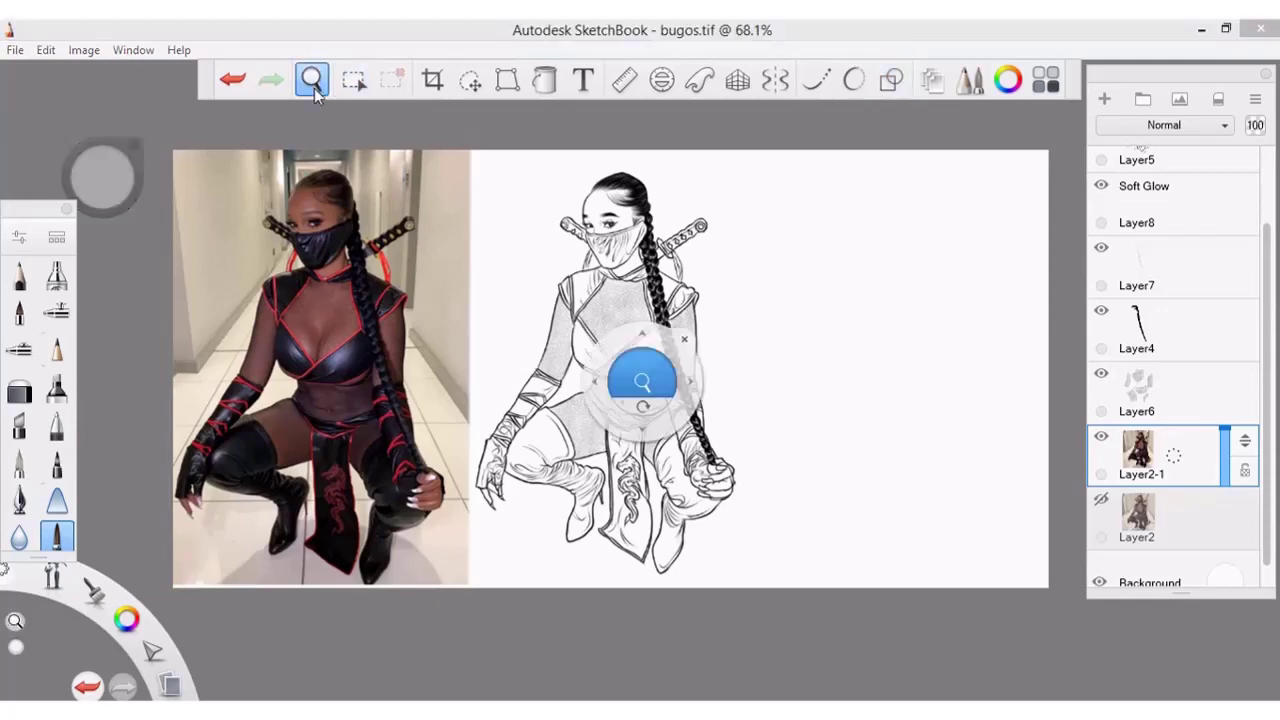
key(m)
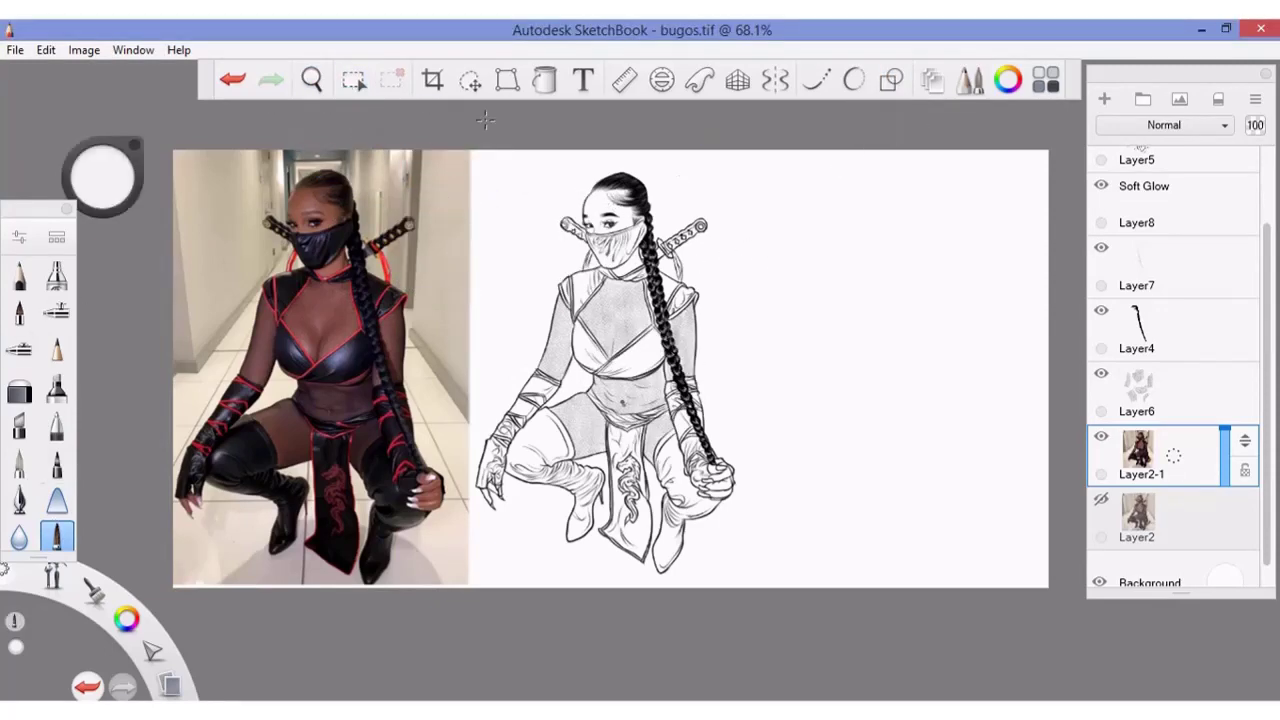
drag(640, 374, 293, 340)
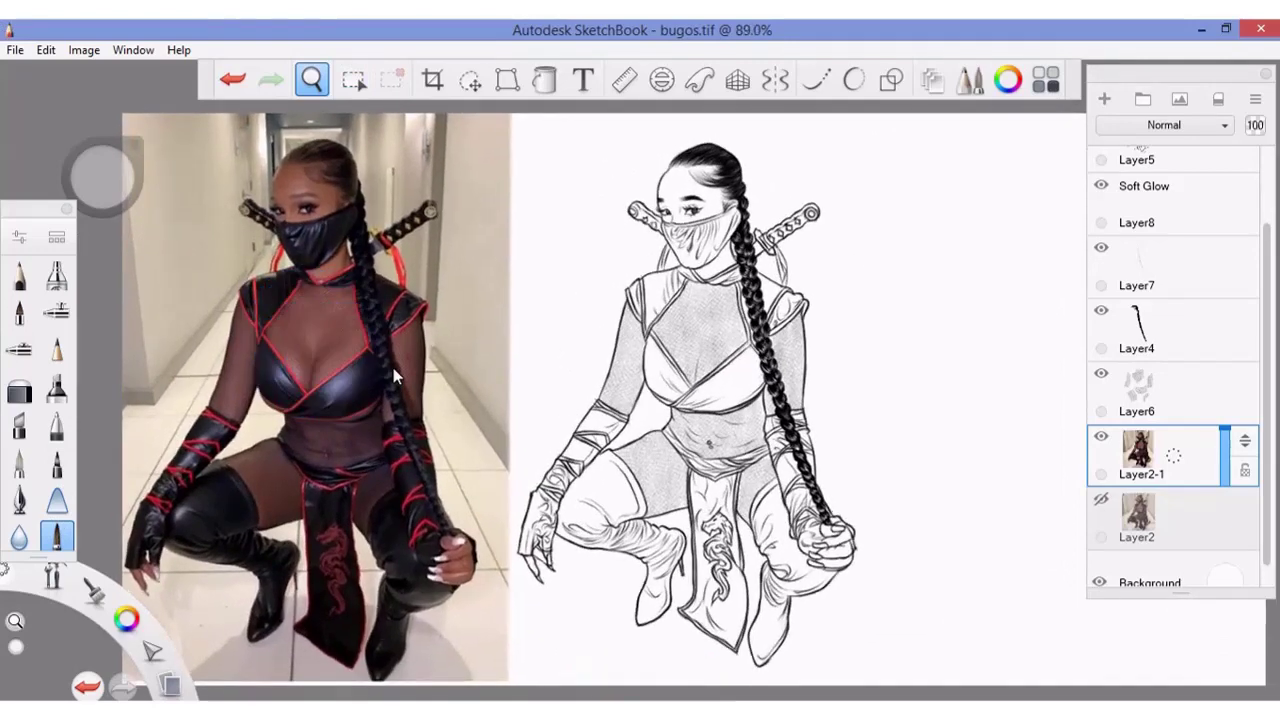
drag(393, 368, 451, 351)
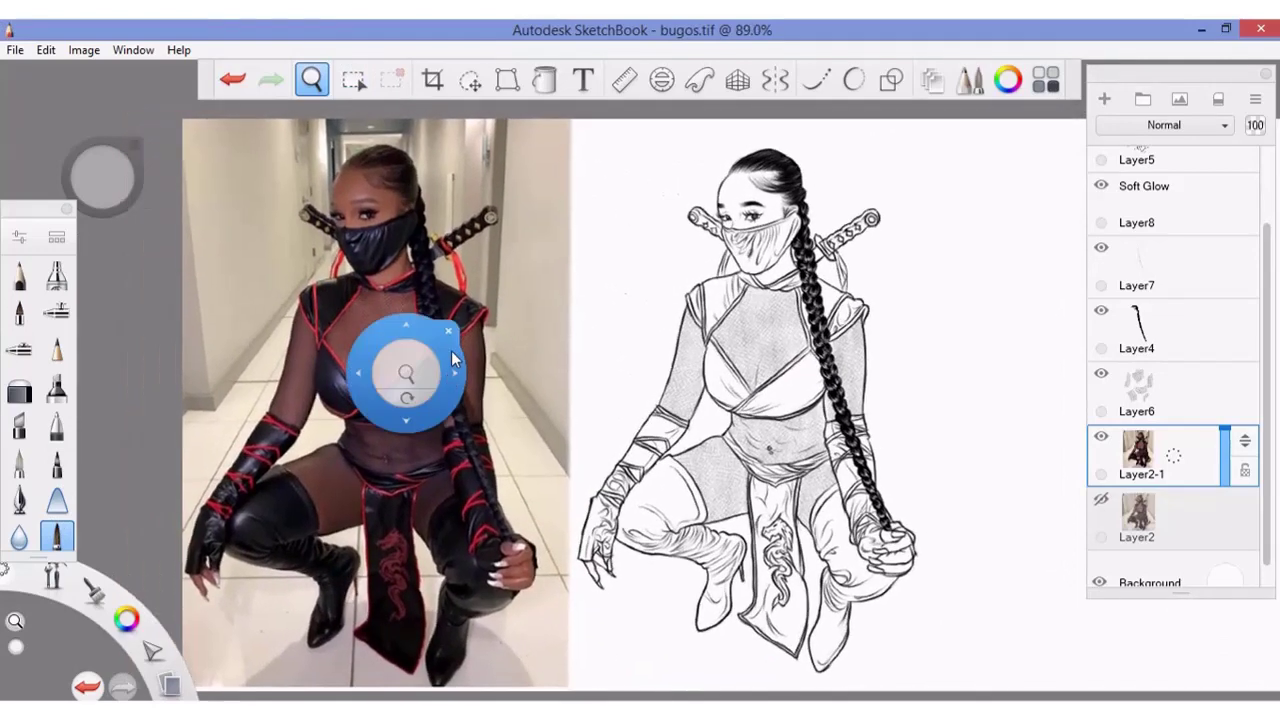
- Sample the photo's skin tone in the Color Editor and warm it to a tan brown
click(1008, 79)
click(984, 322)
click(360, 182)
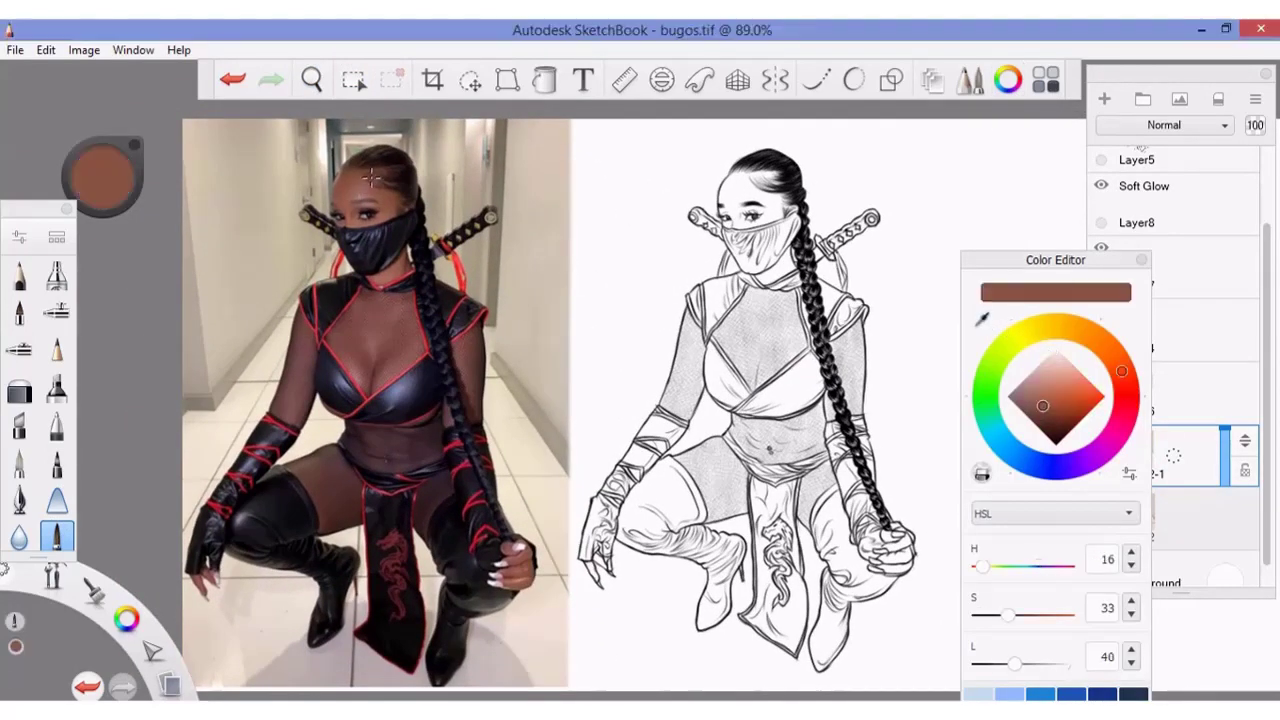
click(983, 318)
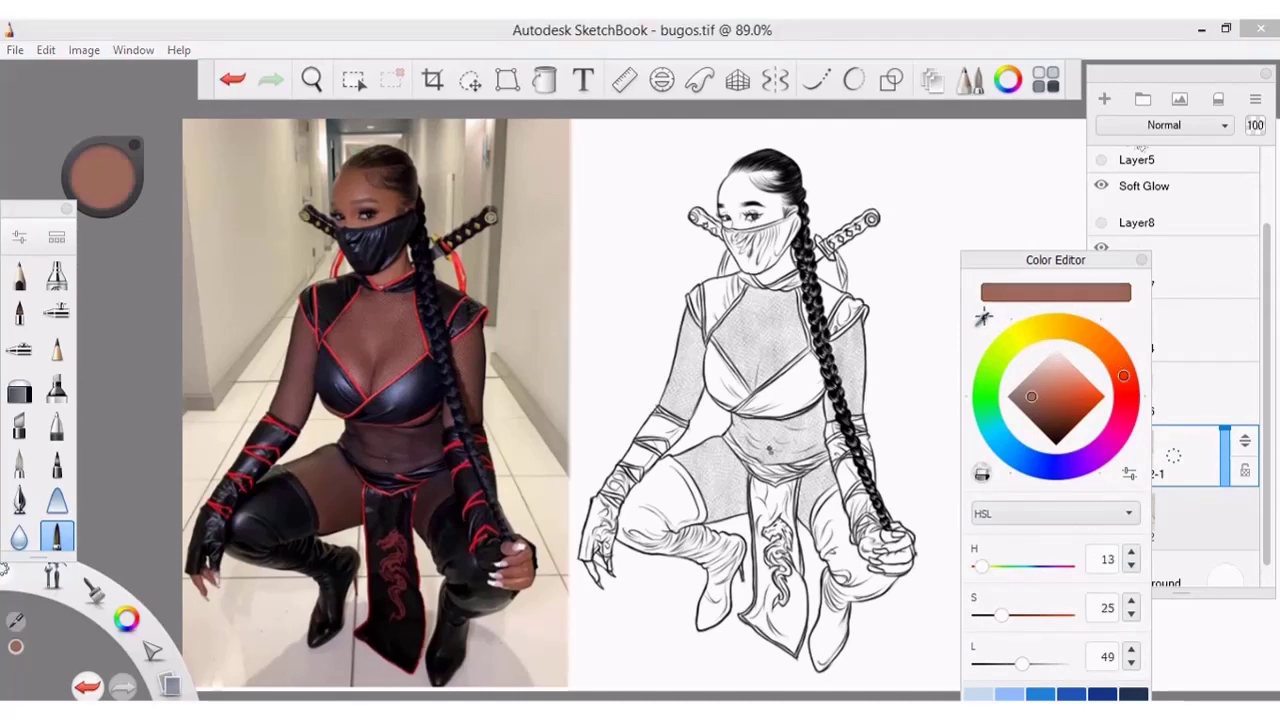
drag(983, 318, 360, 300)
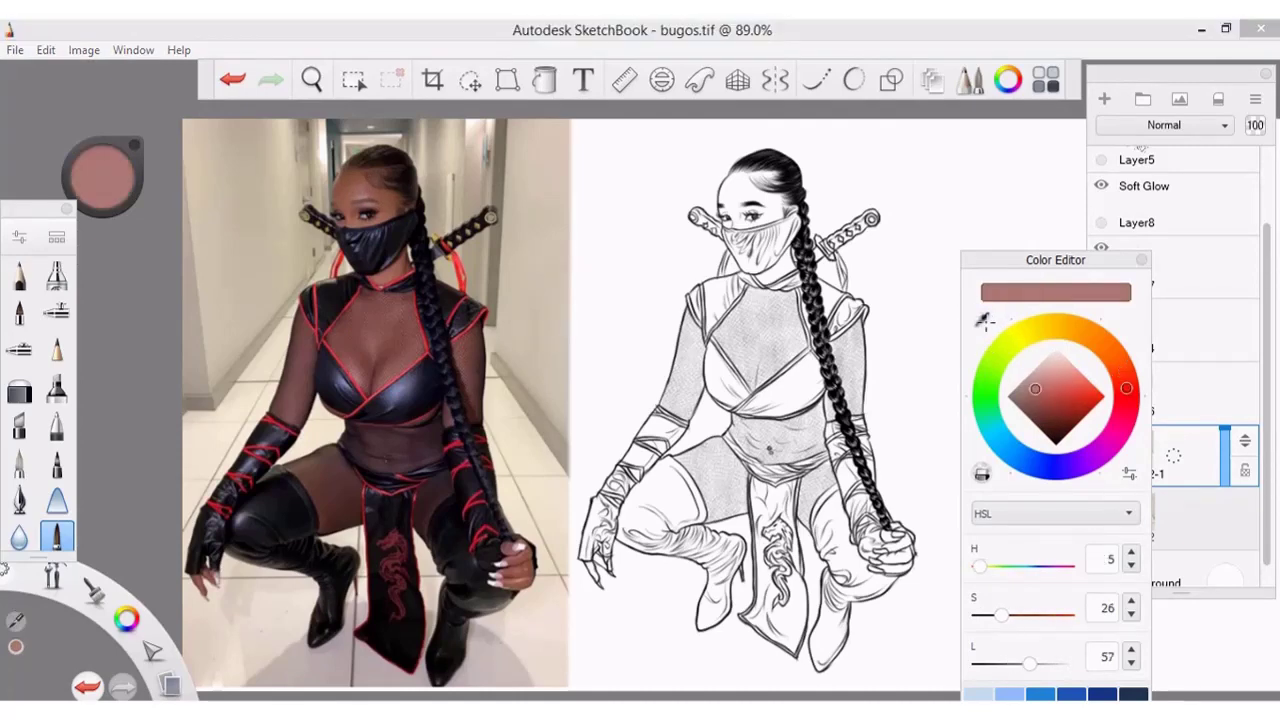
drag(984, 320, 387, 270)
drag(102, 175, 102, 175)
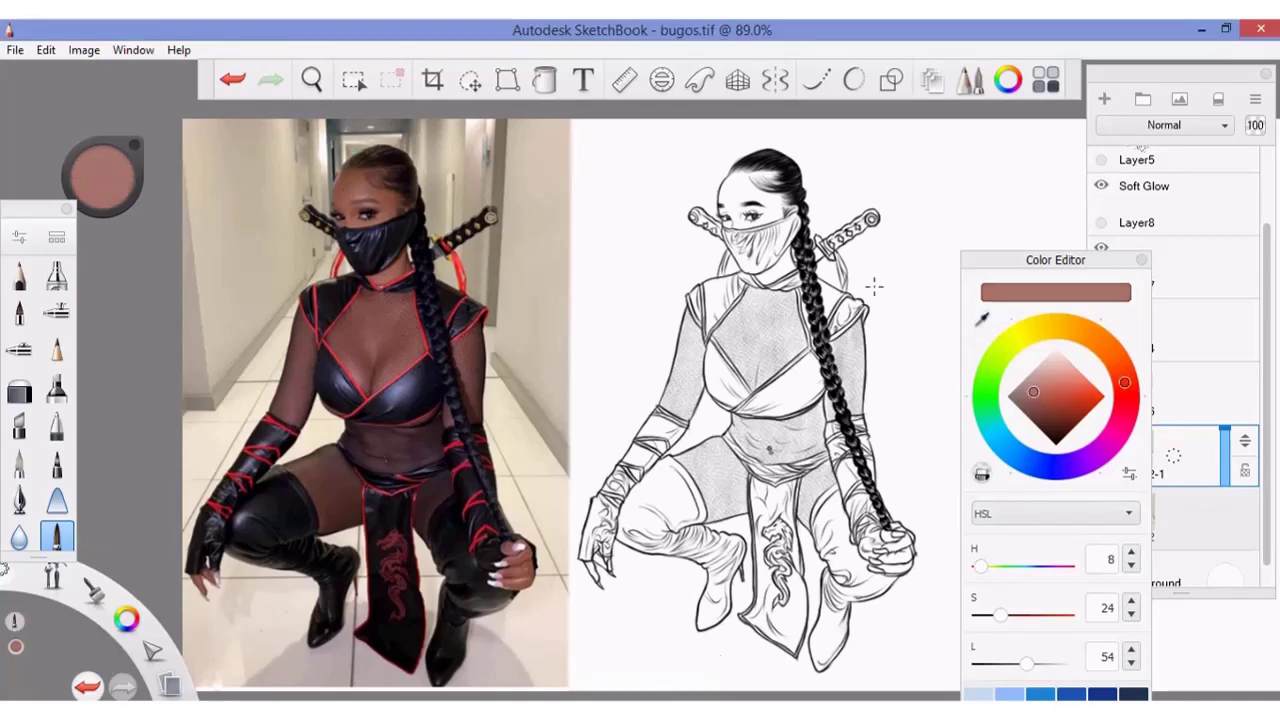
drag(1124, 383, 1116, 354)
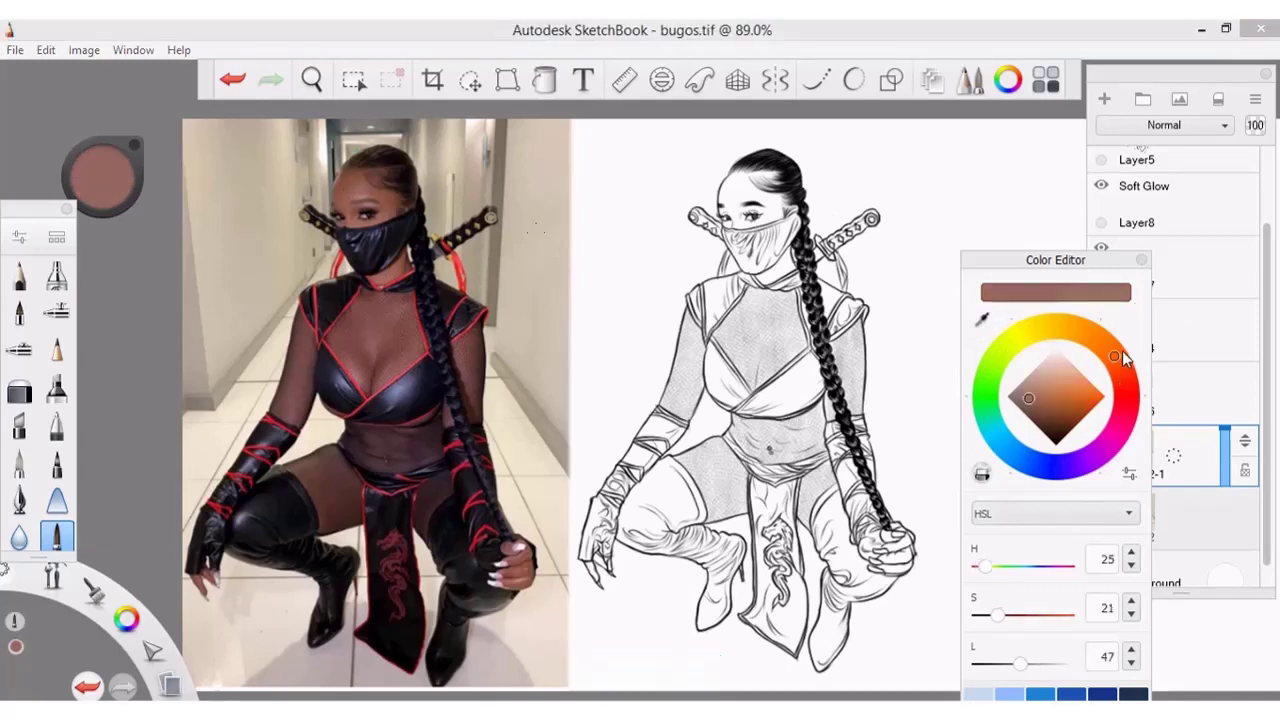
mouse_move(1045, 390)
mouse_down()
mouse_move(1120, 362)
mouse_move(1057, 390)
mouse_up()
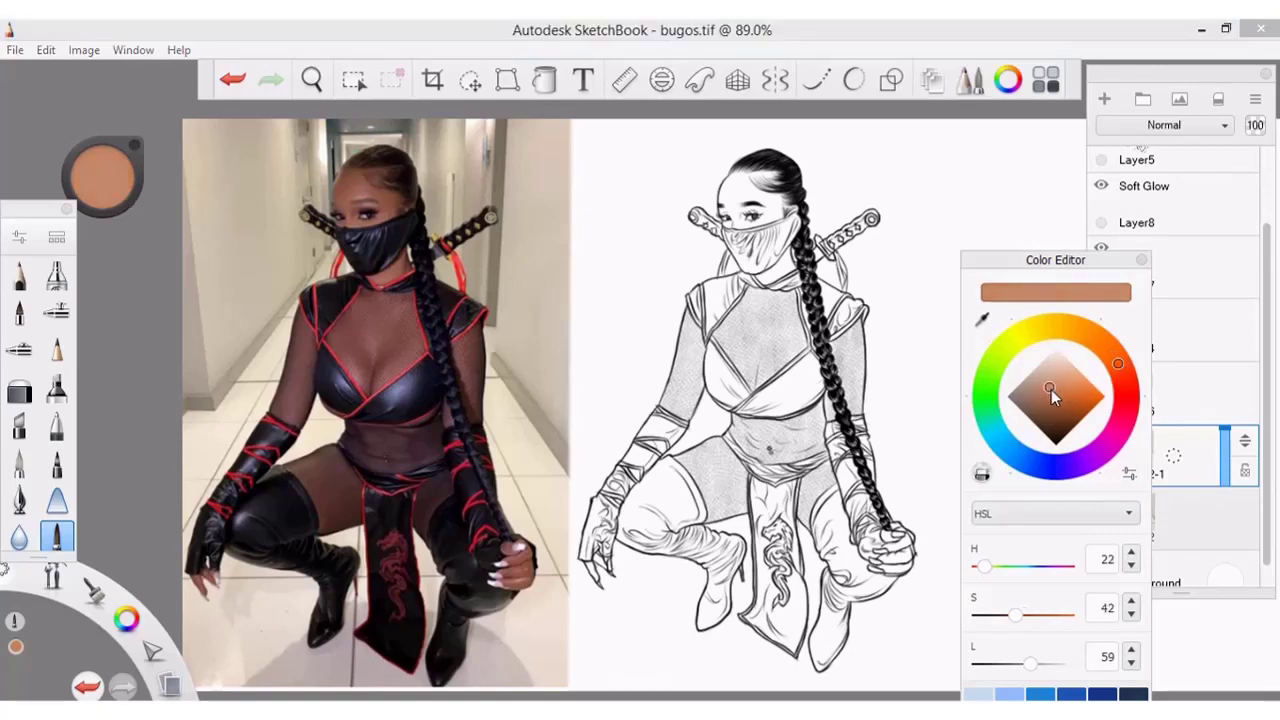
click(1141, 259)
- Choose the pen brush, add a new Layer9, and zoom in on the face
click(19, 311)
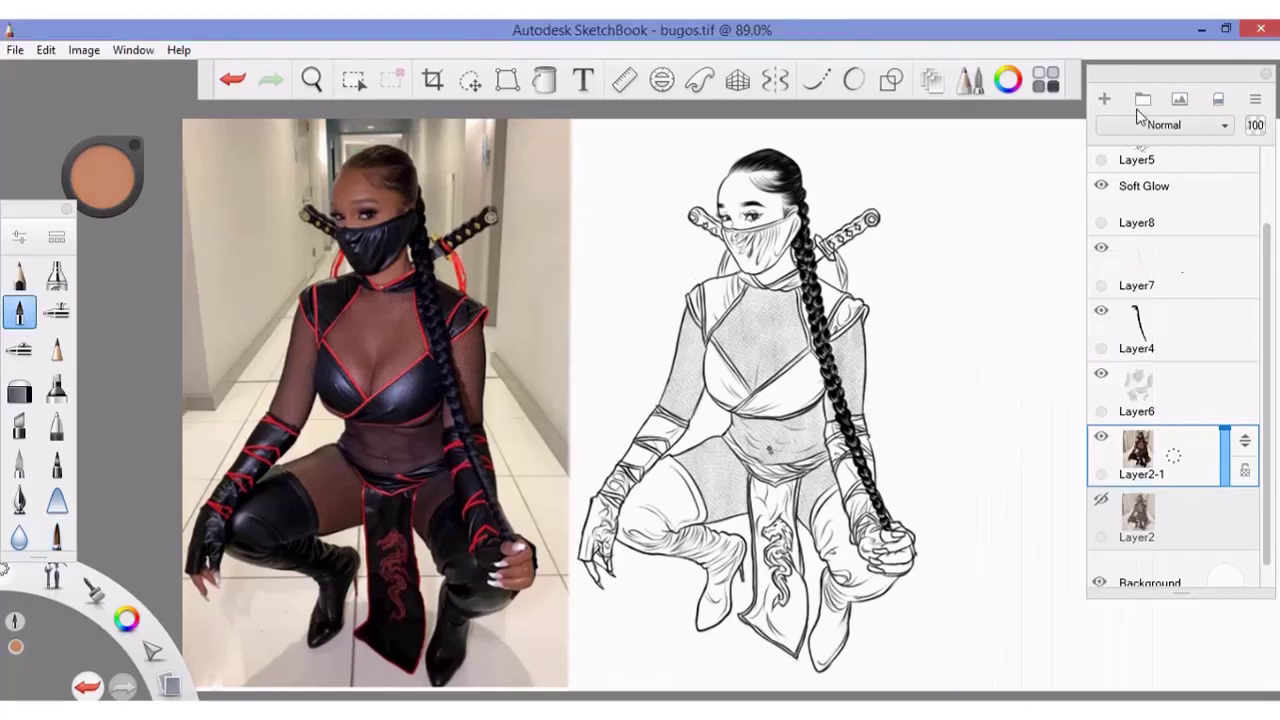
click(1104, 99)
mouse_move(282, 376)
mouse_down()
mouse_move(357, 270)
mouse_move(588, 376)
mouse_up()
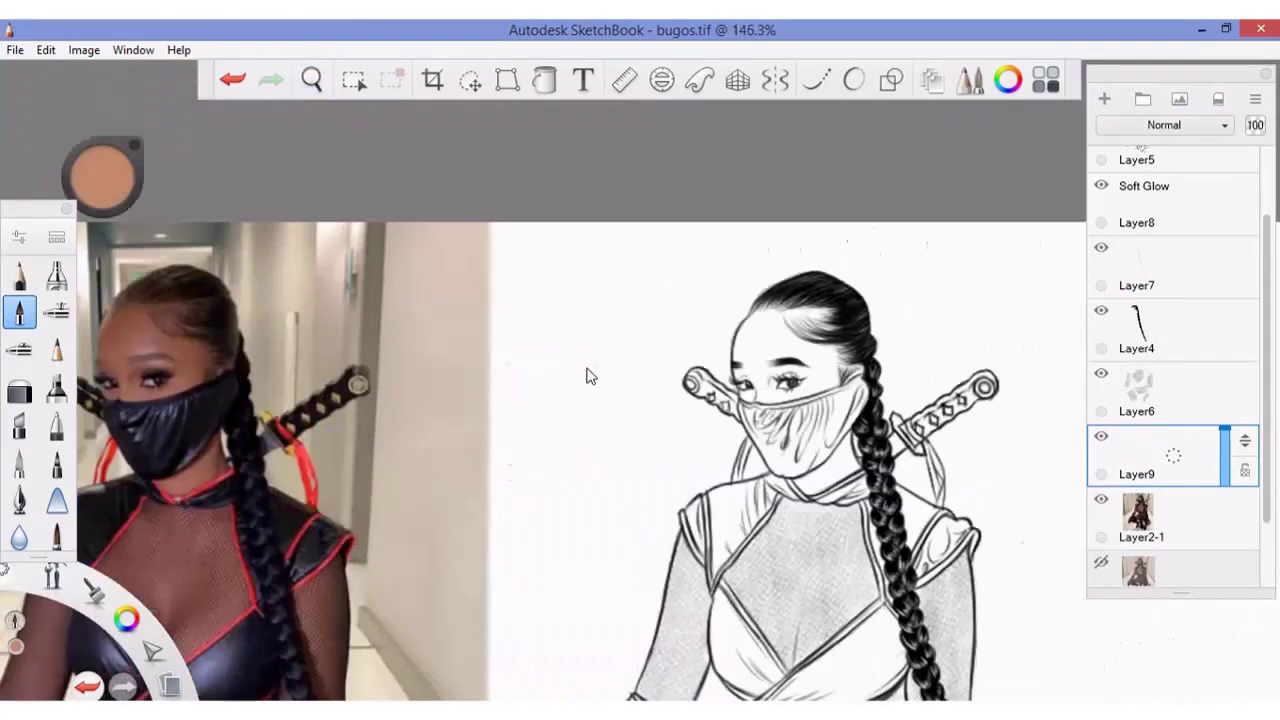
- Paint the peach skin tone over the forehead, face, neck and chest centre on Layer9
mouse_move(800, 312)
mouse_down()
mouse_move(738, 372)
mouse_move(765, 370)
mouse_move(772, 384)
mouse_up()
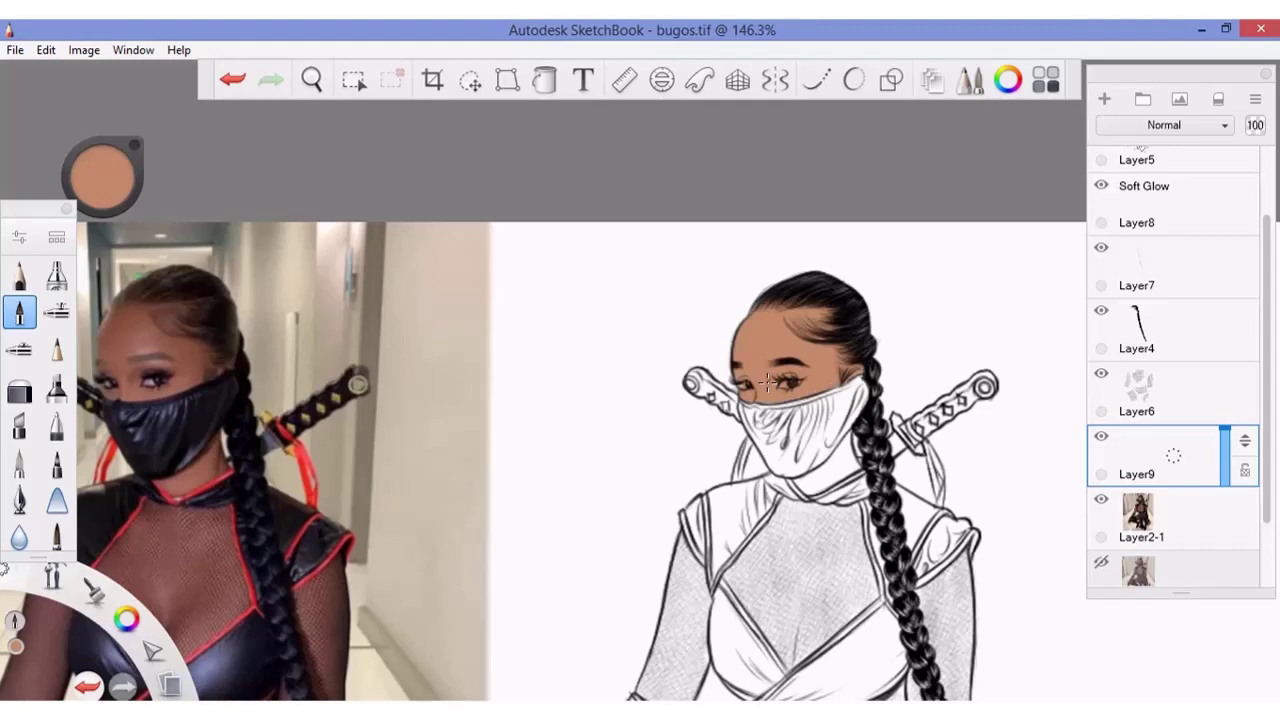
drag(815, 485, 816, 483)
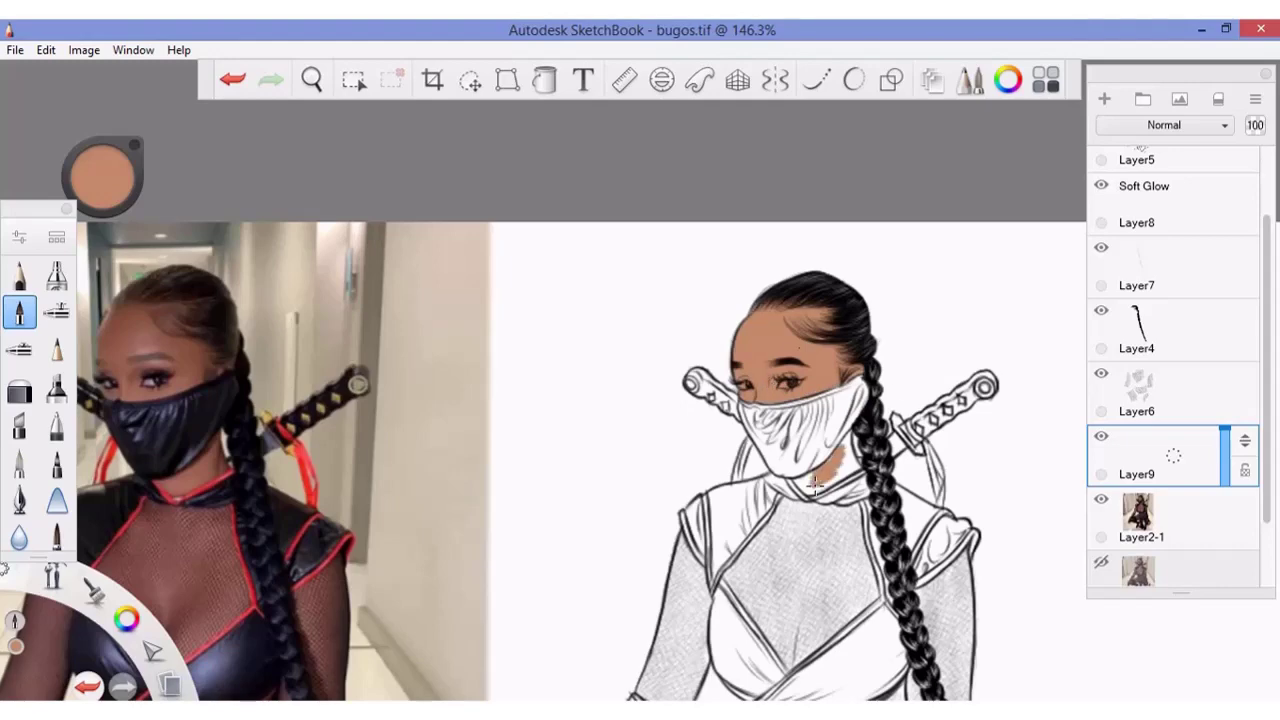
drag(852, 444, 848, 472)
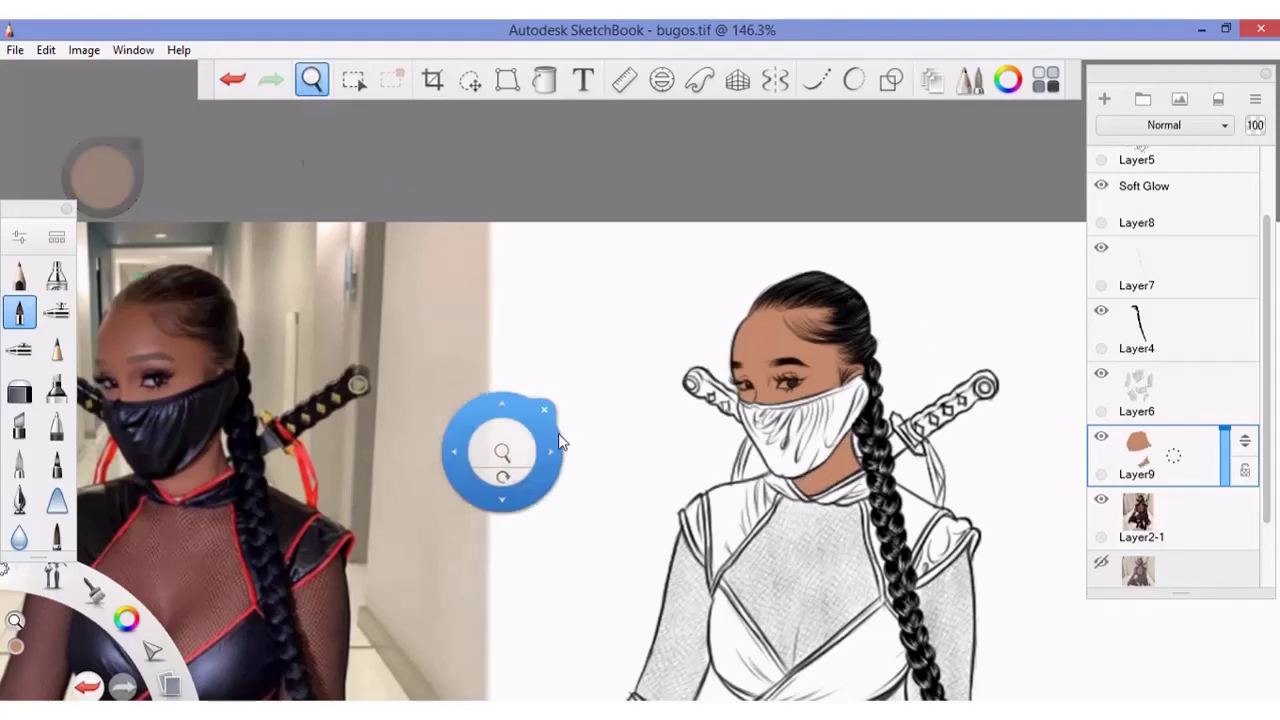
drag(558, 433, 505, 330)
mouse_move(755, 465)
mouse_down()
mouse_move(745, 575)
mouse_move(815, 500)
mouse_move(820, 465)
mouse_move(741, 566)
mouse_move(806, 455)
mouse_move(808, 420)
mouse_move(818, 455)
mouse_move(810, 437)
mouse_up()
- Briefly pick and shrink the Hard Eraser, then return to the pen brush
click(19, 312)
click(19, 393)
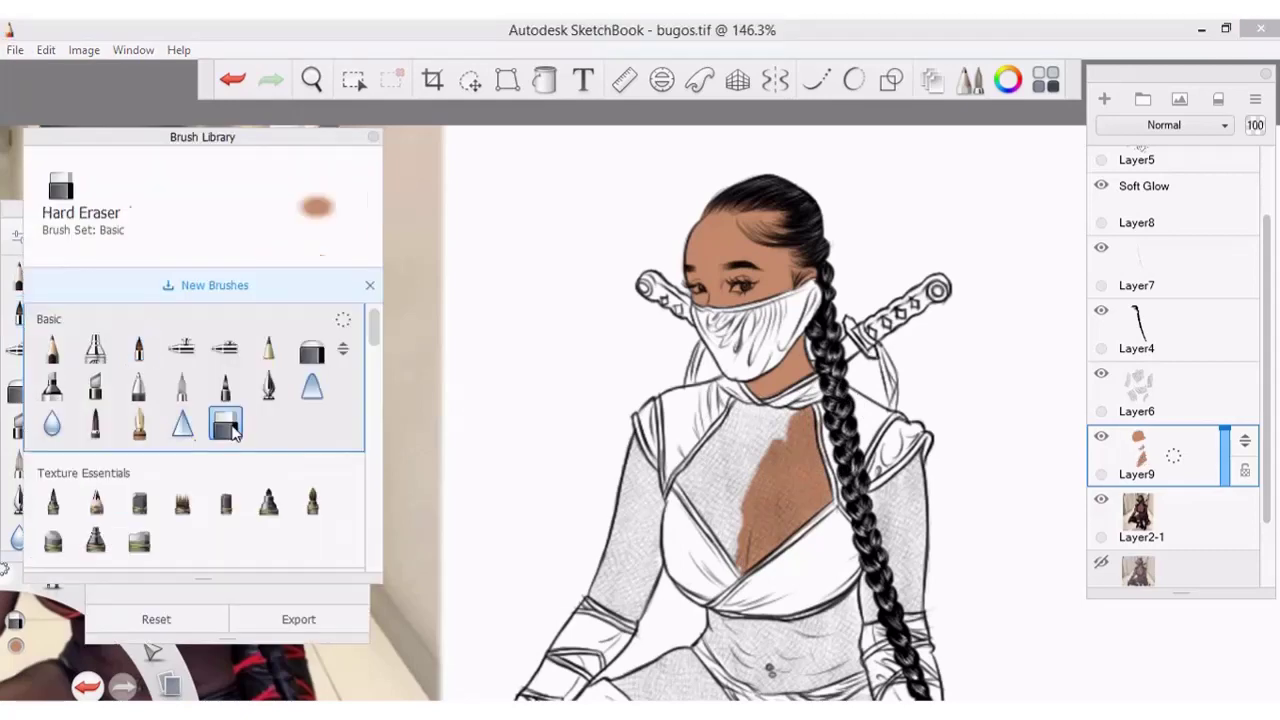
drag(160, 420, 112, 420)
click(19, 312)
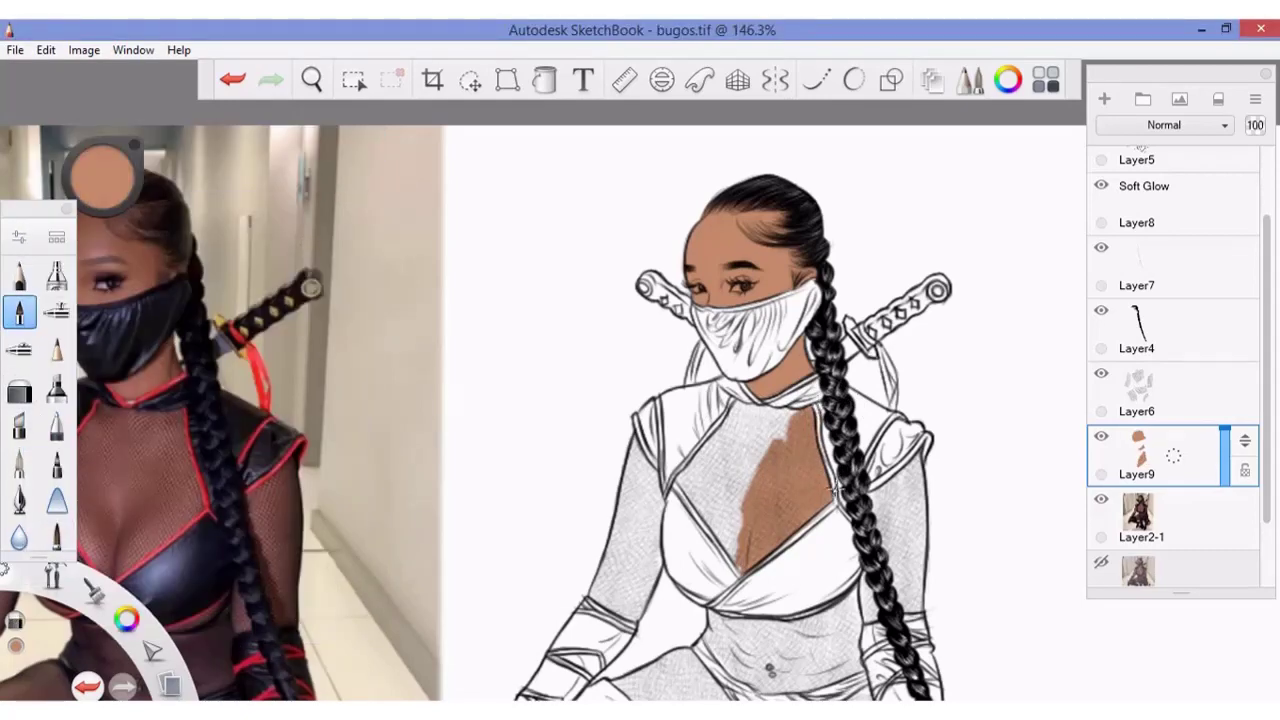
- Paint skin over the rest of the chest and both upper arms
drag(836, 487, 726, 466)
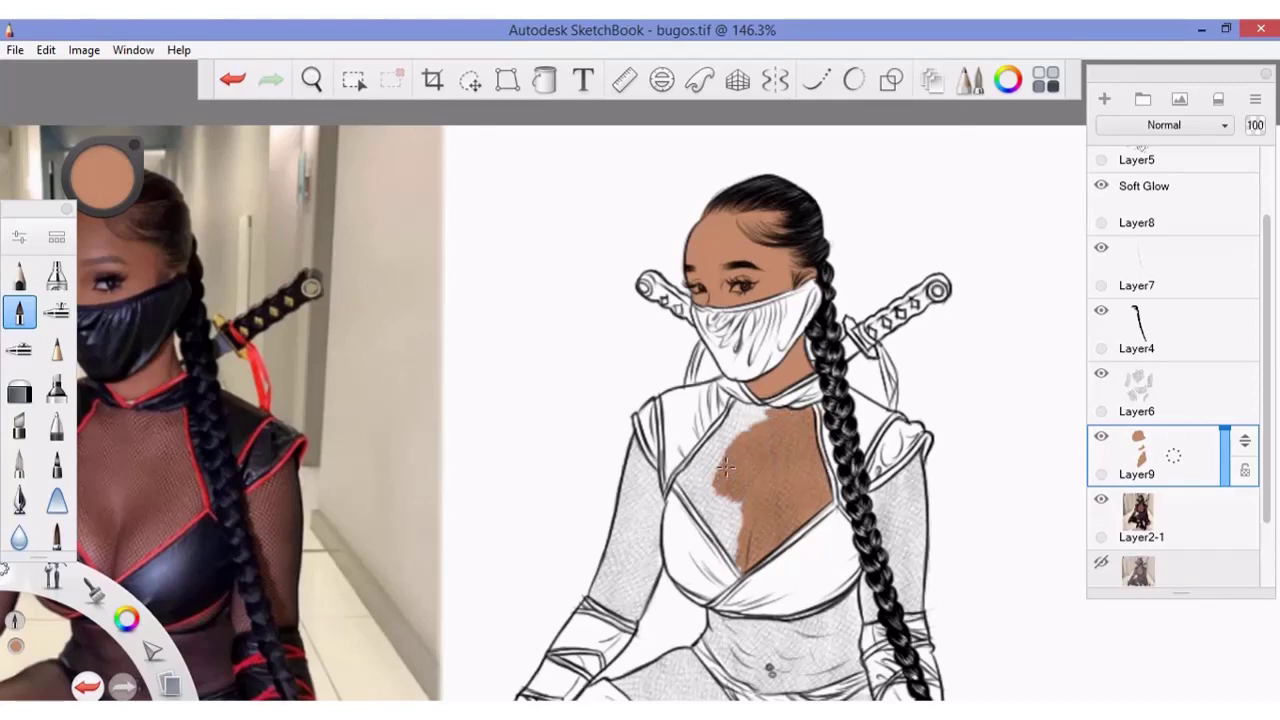
drag(726, 466, 706, 466)
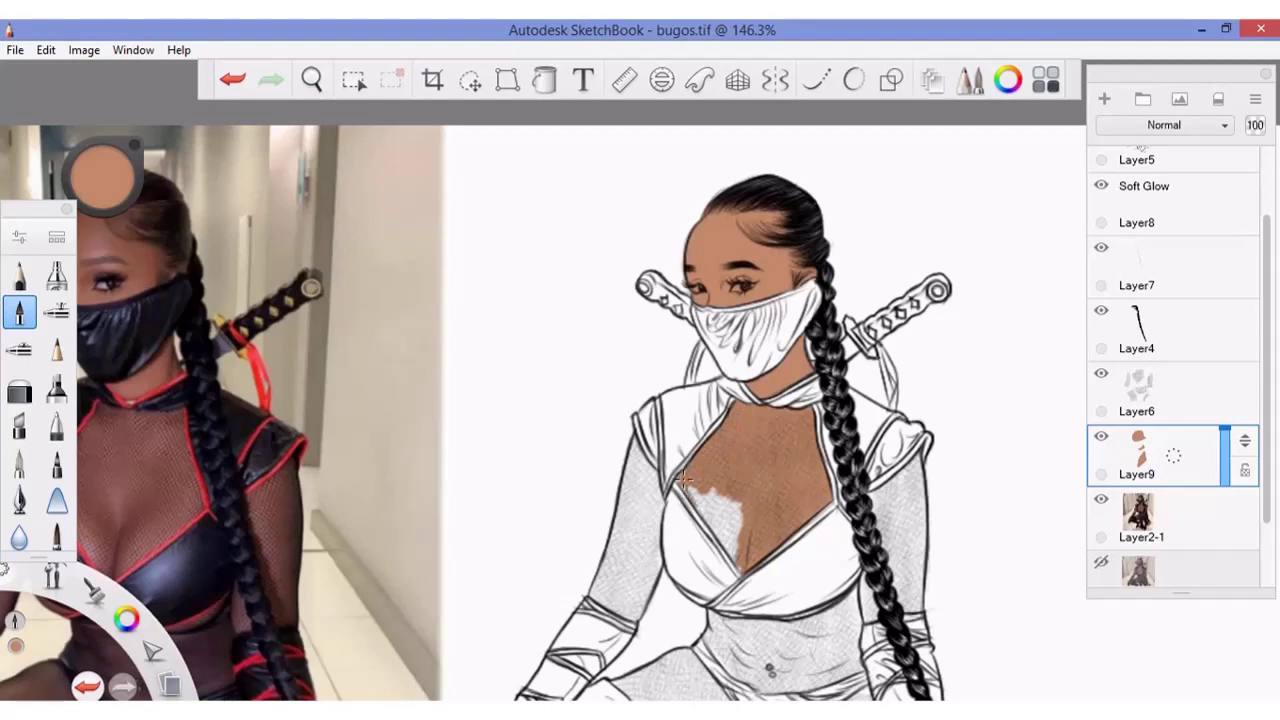
mouse_move(683, 478)
mouse_down()
mouse_move(722, 540)
mouse_move(723, 528)
mouse_up()
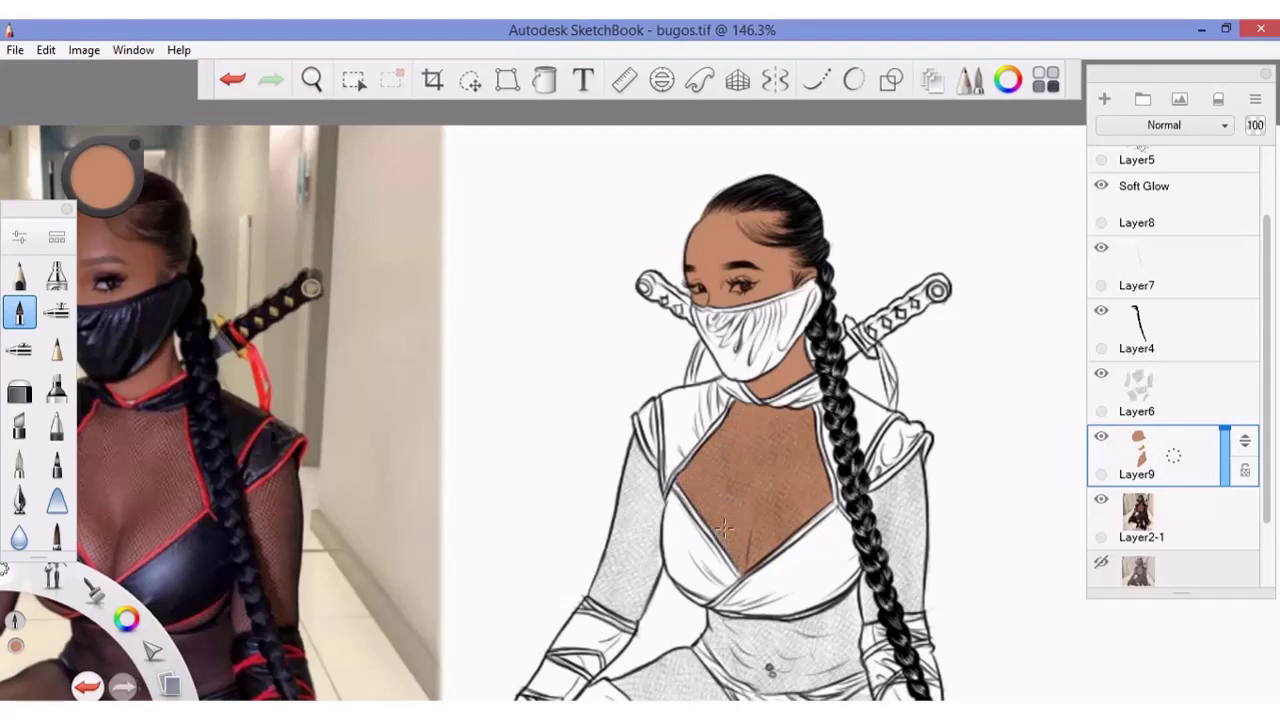
mouse_move(895, 488)
mouse_down()
mouse_move(882, 512)
mouse_move(915, 462)
mouse_move(900, 540)
mouse_move(915, 455)
mouse_move(916, 566)
mouse_move(870, 595)
mouse_move(919, 565)
mouse_up()
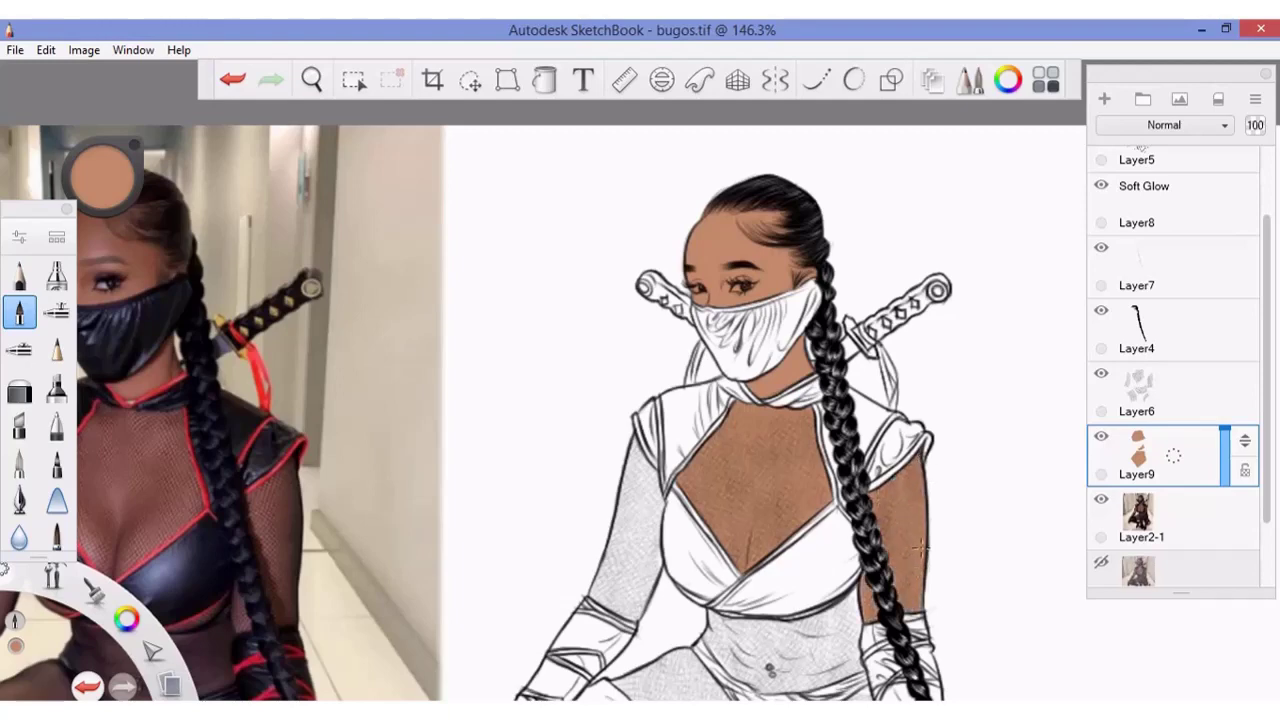
mouse_move(628, 485)
mouse_down()
mouse_move(650, 600)
mouse_move(610, 520)
mouse_move(635, 442)
mouse_move(660, 500)
mouse_move(658, 560)
mouse_move(605, 590)
mouse_up()
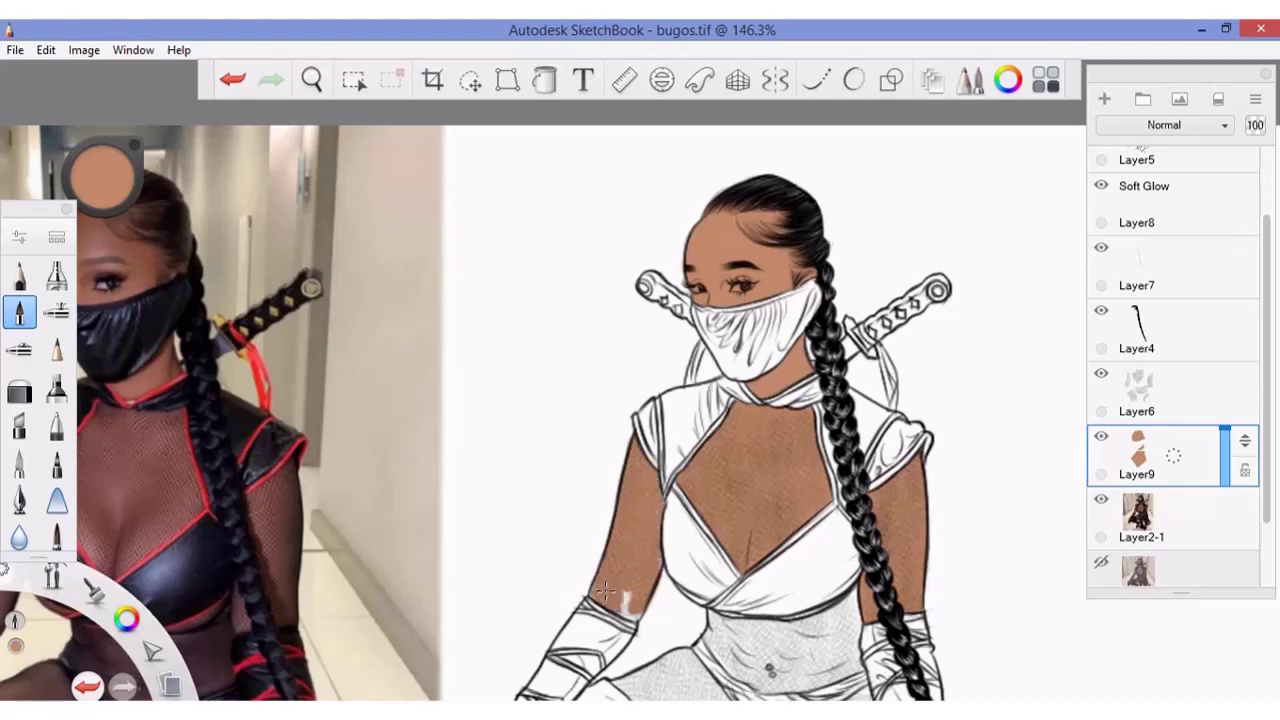
click(311, 80)
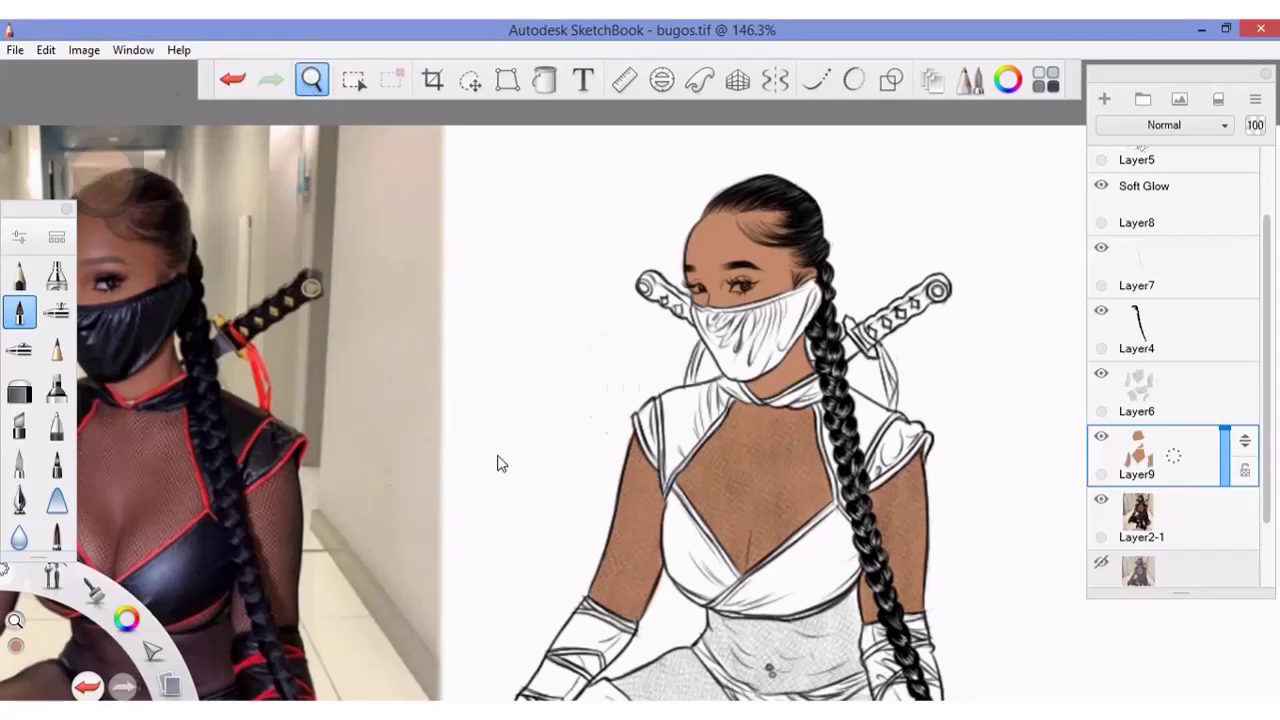
- Paint the bare stomach around the navel skin-brown, then dab skin on the braid-holding fingertips
drag(497, 460, 477, 225)
mouse_move(727, 404)
mouse_down()
mouse_move(762, 415)
mouse_move(773, 403)
mouse_up()
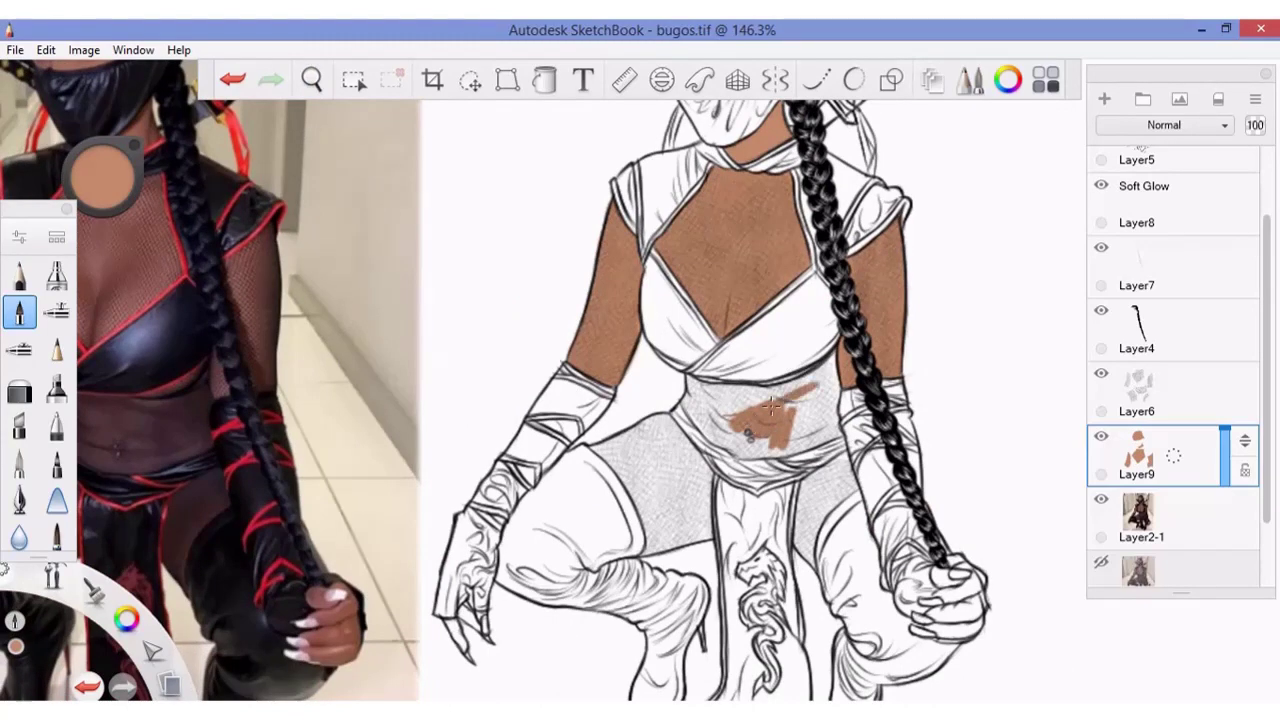
drag(773, 403, 836, 350)
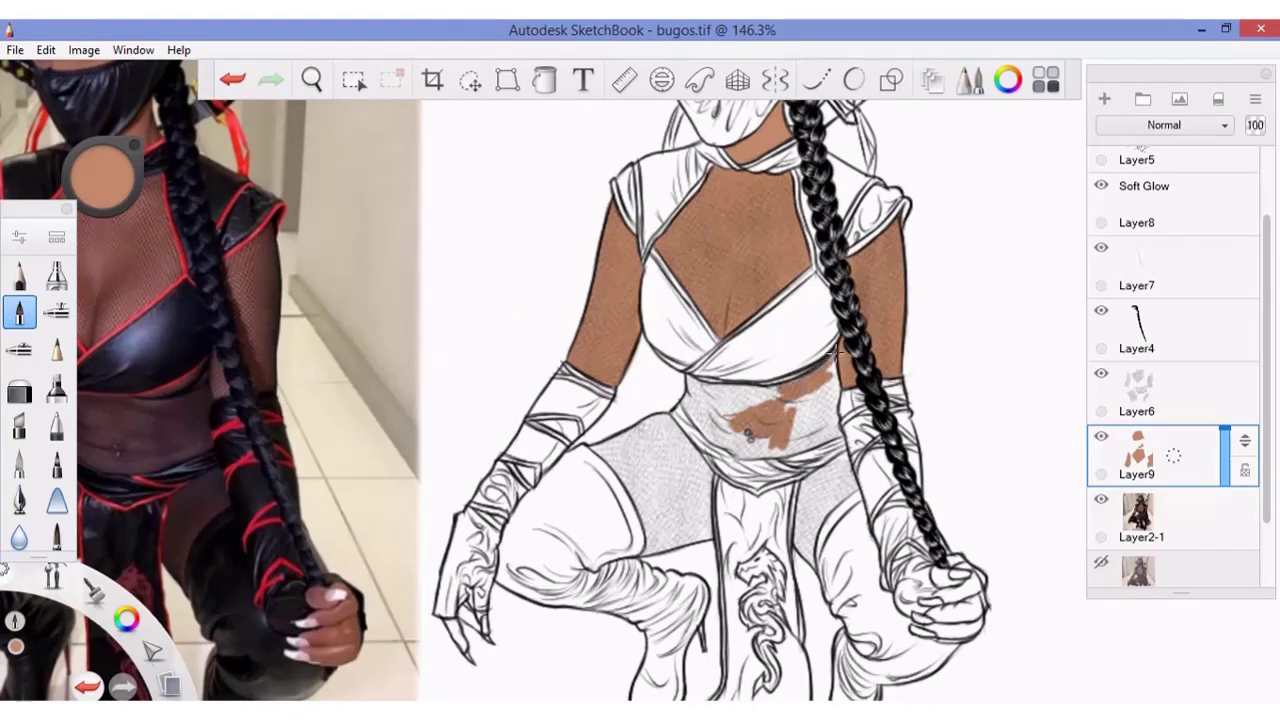
drag(812, 422, 838, 398)
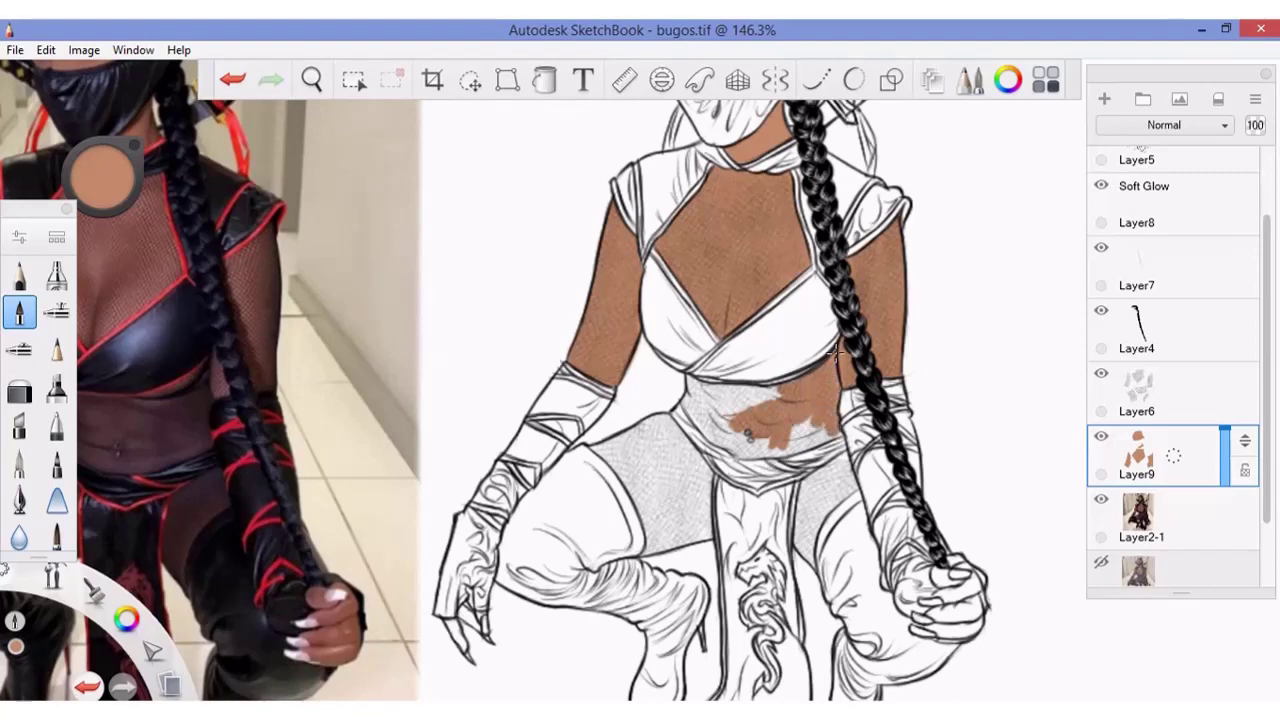
mouse_move(836, 351)
mouse_down()
mouse_move(790, 450)
mouse_move(757, 454)
mouse_move(690, 405)
mouse_up()
key(ctrl+z)
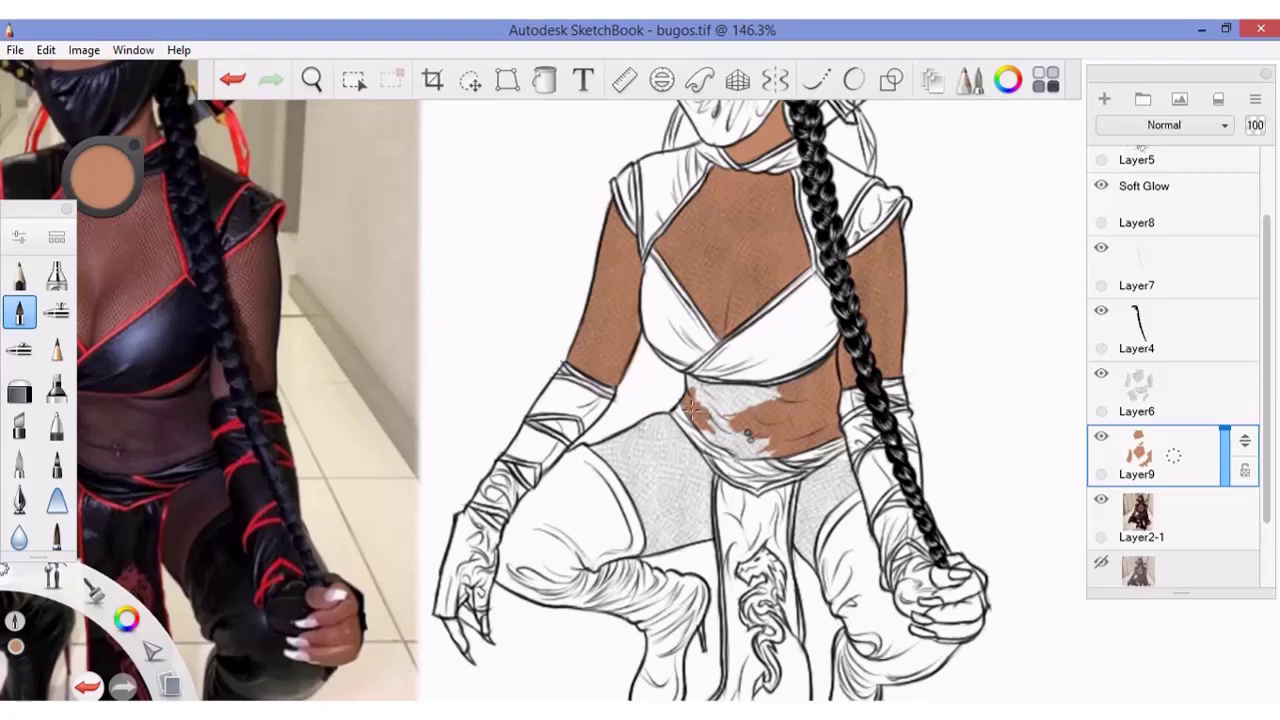
mouse_move(705, 392)
mouse_down()
mouse_move(710, 414)
mouse_move(766, 455)
mouse_up()
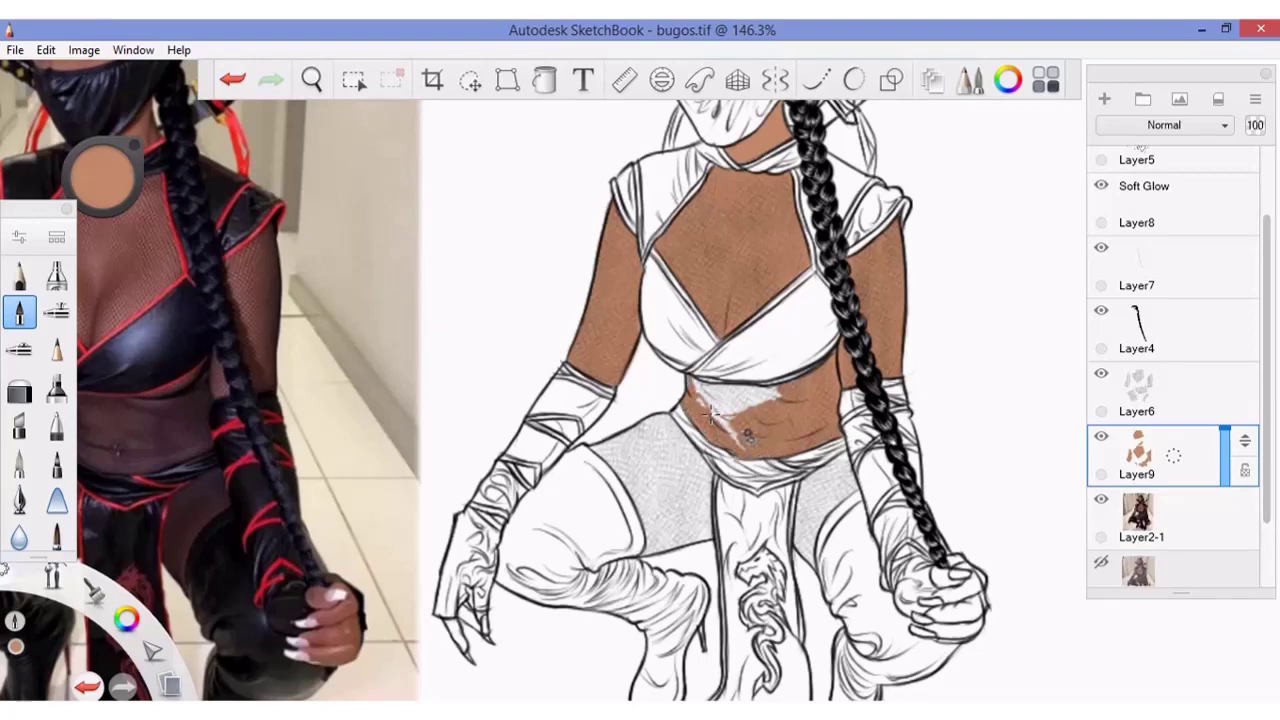
drag(712, 415, 710, 414)
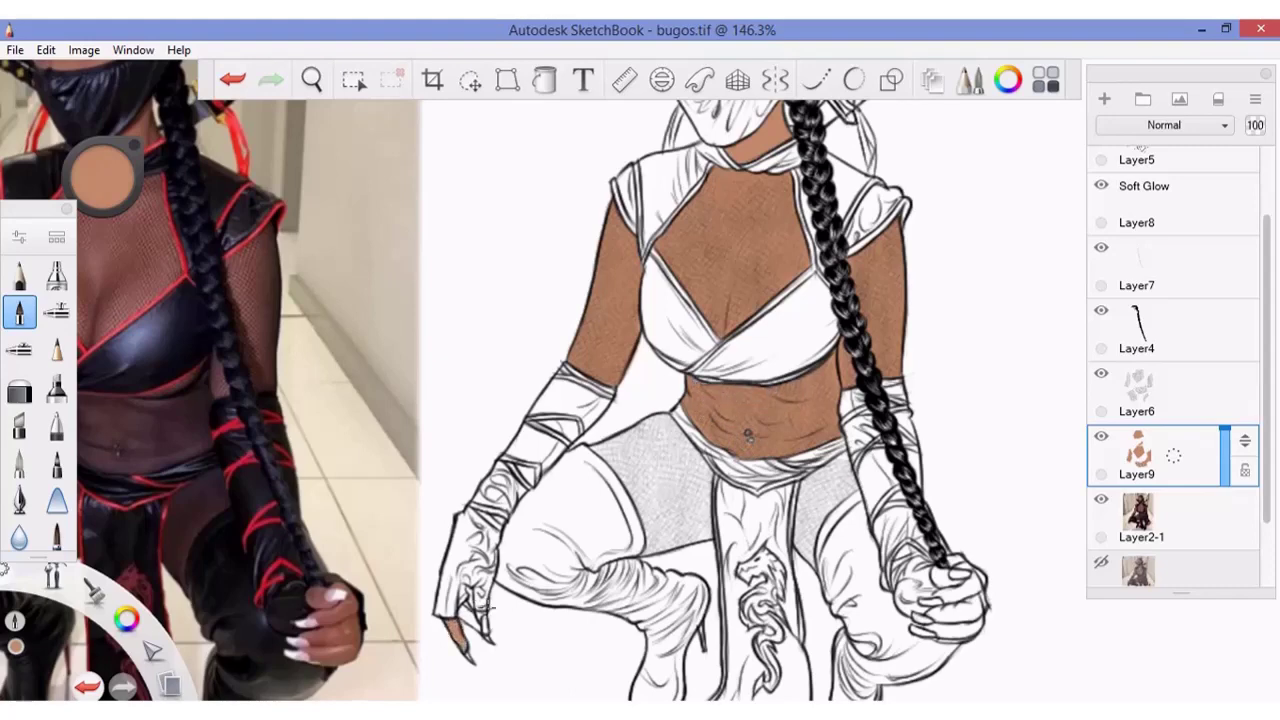
drag(464, 612, 466, 618)
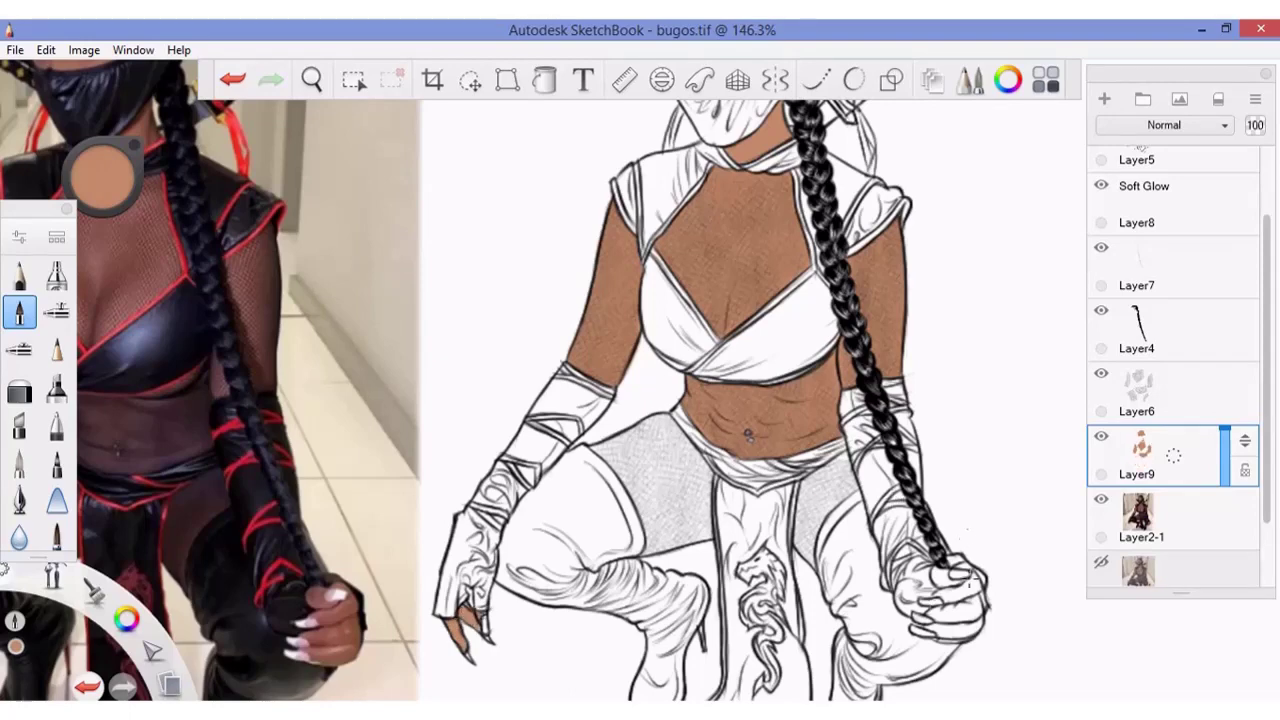
drag(938, 570, 937, 578)
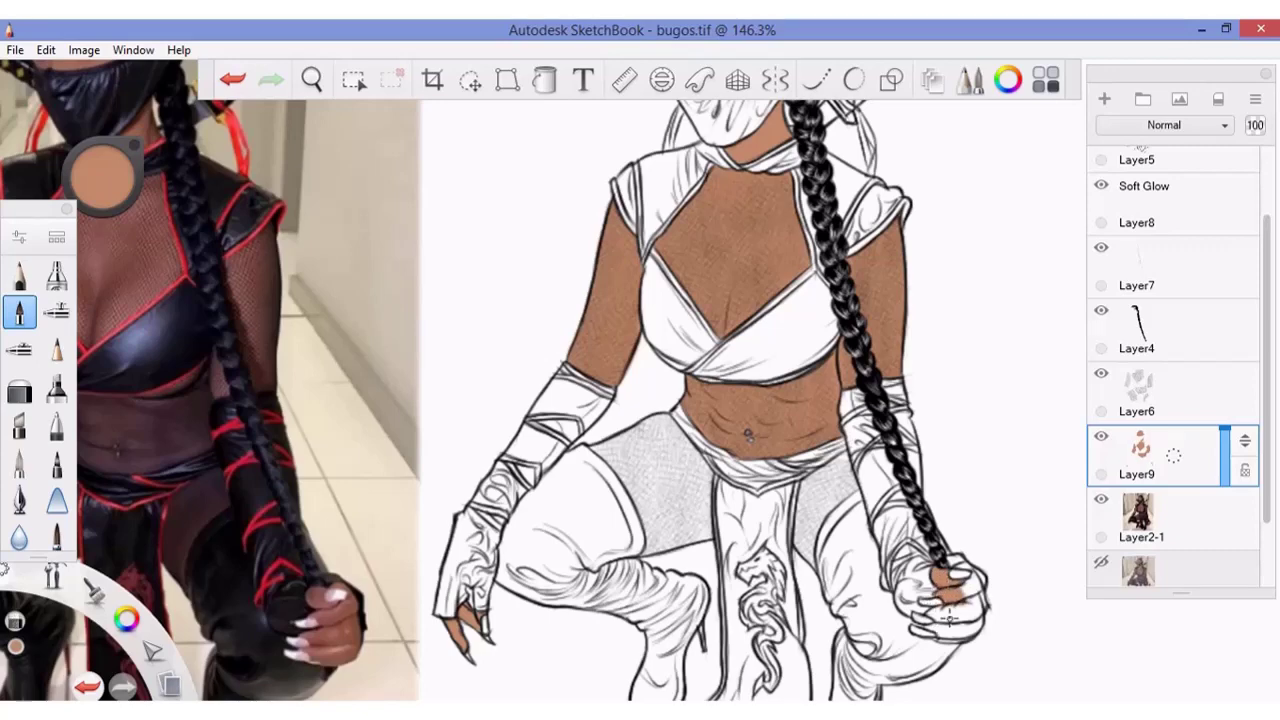
- Finish skin on the braid-holding fingers and fill both bare hips and inner thighs with skin tone
mouse_move(944, 604)
mouse_down()
mouse_move(955, 602)
mouse_move(928, 628)
mouse_move(965, 602)
mouse_up()
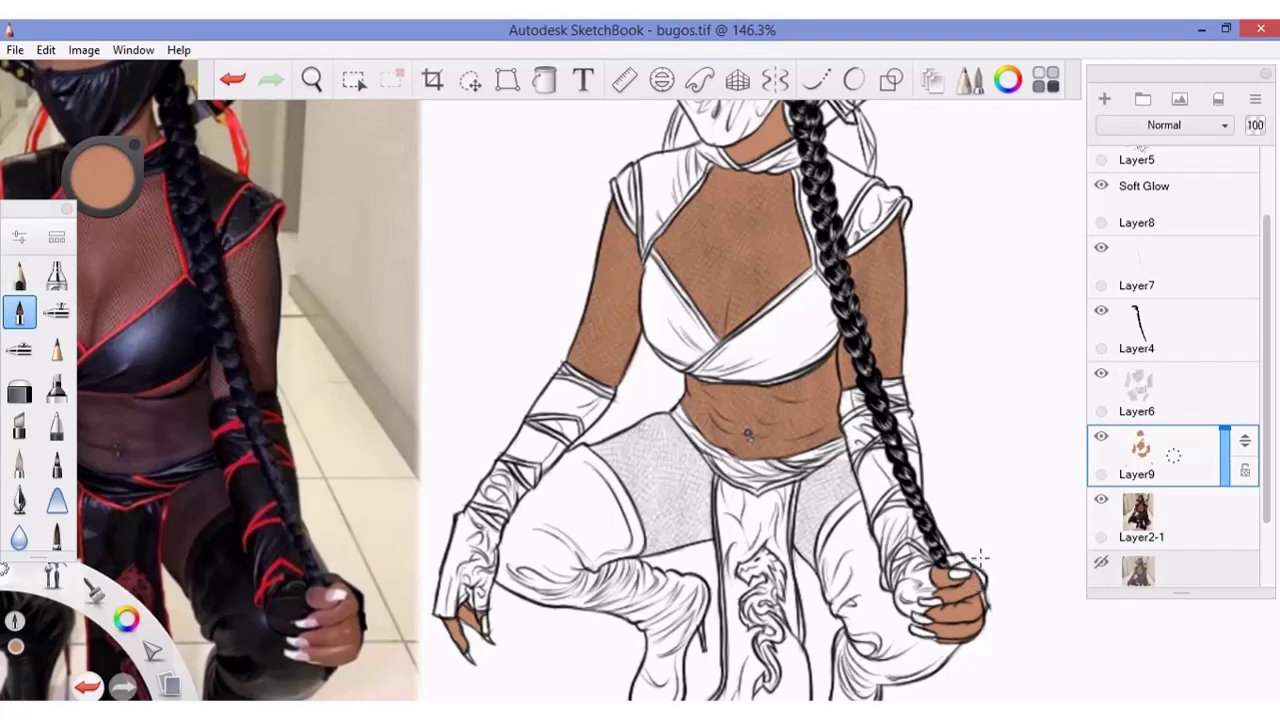
key(e)
key(e)
mouse_move(810, 503)
mouse_down()
mouse_move(826, 491)
mouse_move(814, 556)
mouse_move(845, 470)
mouse_up()
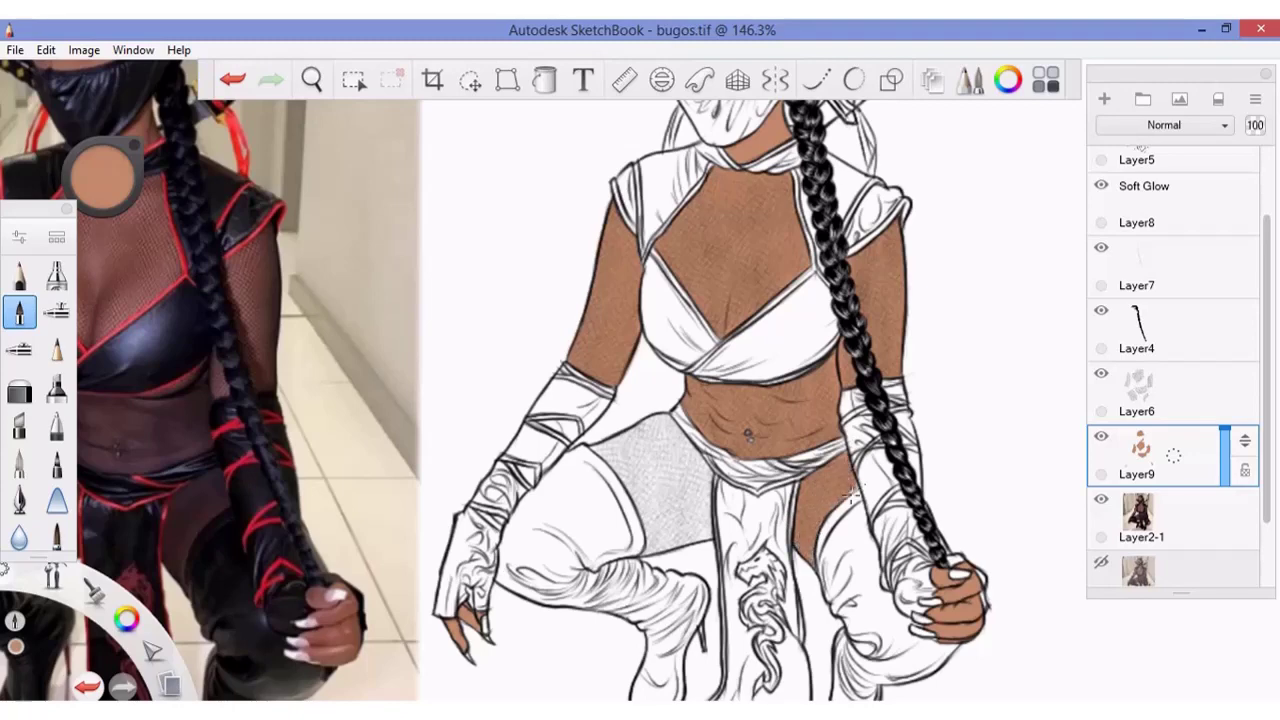
mouse_move(648, 520)
mouse_down()
mouse_move(640, 470)
mouse_move(690, 455)
mouse_move(670, 425)
mouse_move(631, 457)
mouse_move(655, 425)
mouse_move(640, 462)
mouse_move(596, 447)
mouse_move(612, 468)
mouse_move(625, 455)
mouse_move(645, 512)
mouse_move(694, 460)
mouse_move(706, 505)
mouse_move(694, 458)
mouse_up()
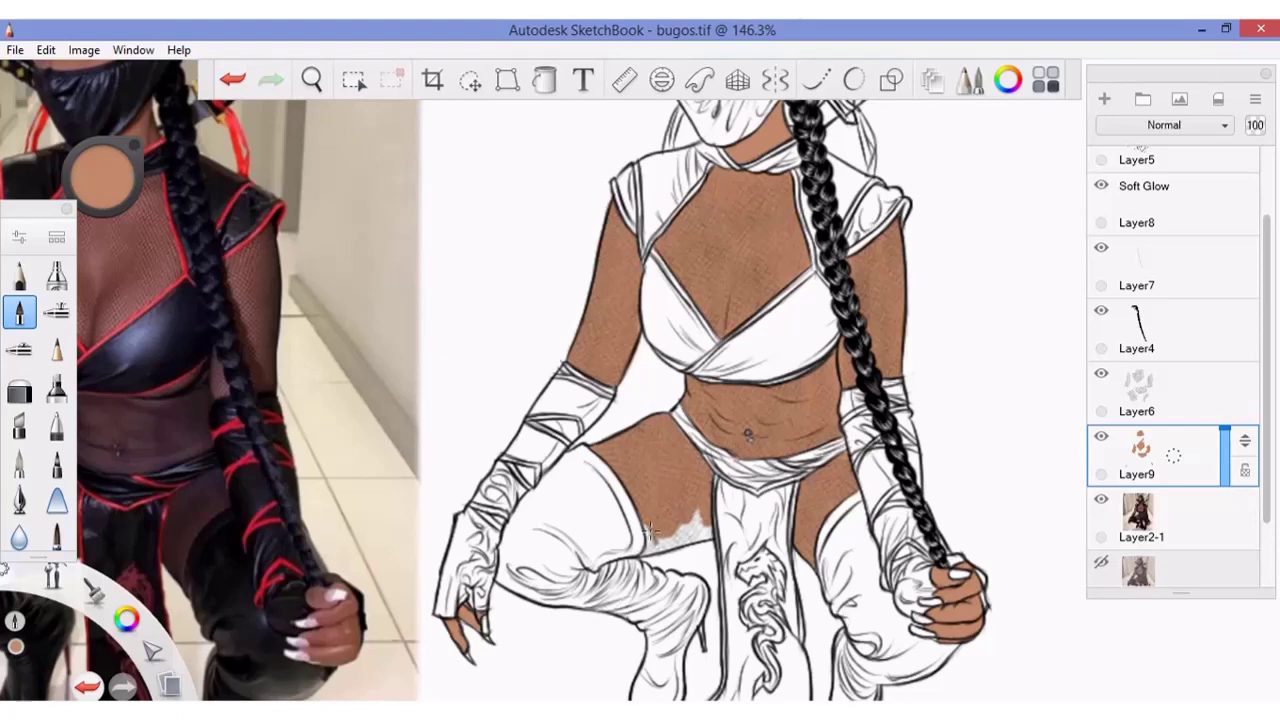
drag(649, 531, 650, 532)
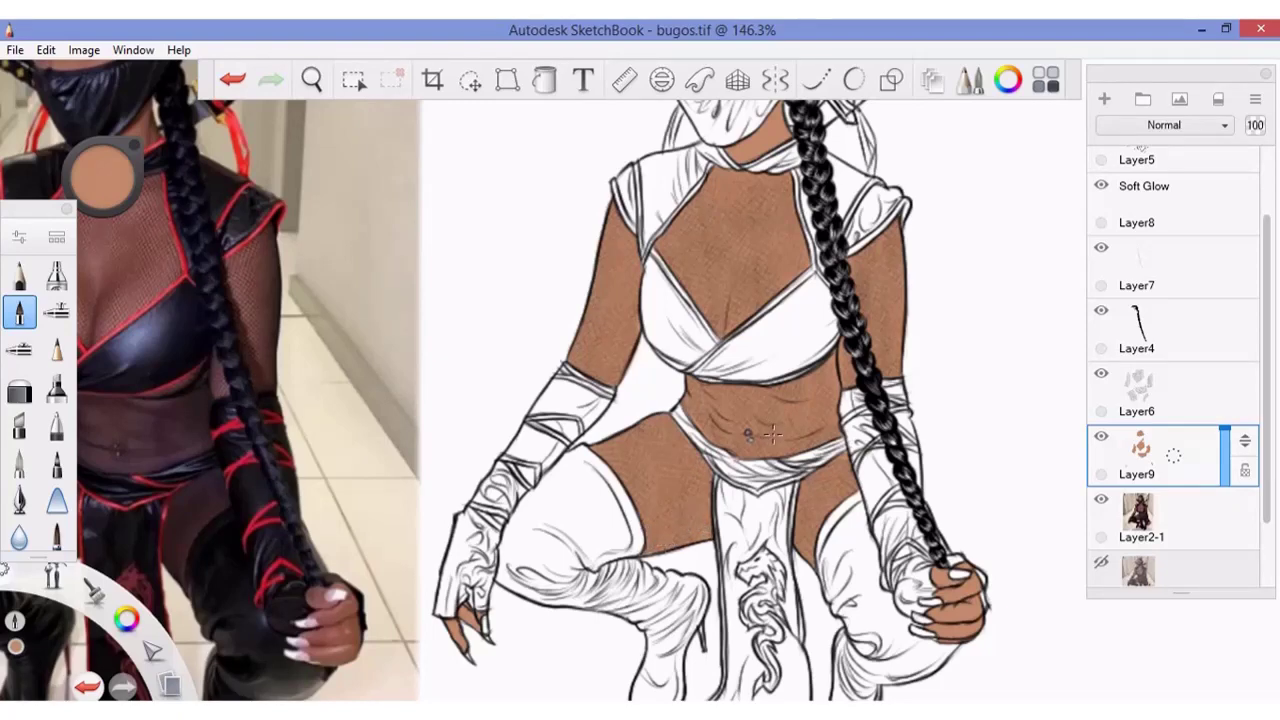
key(space)
drag(314, 300, 393, 422)
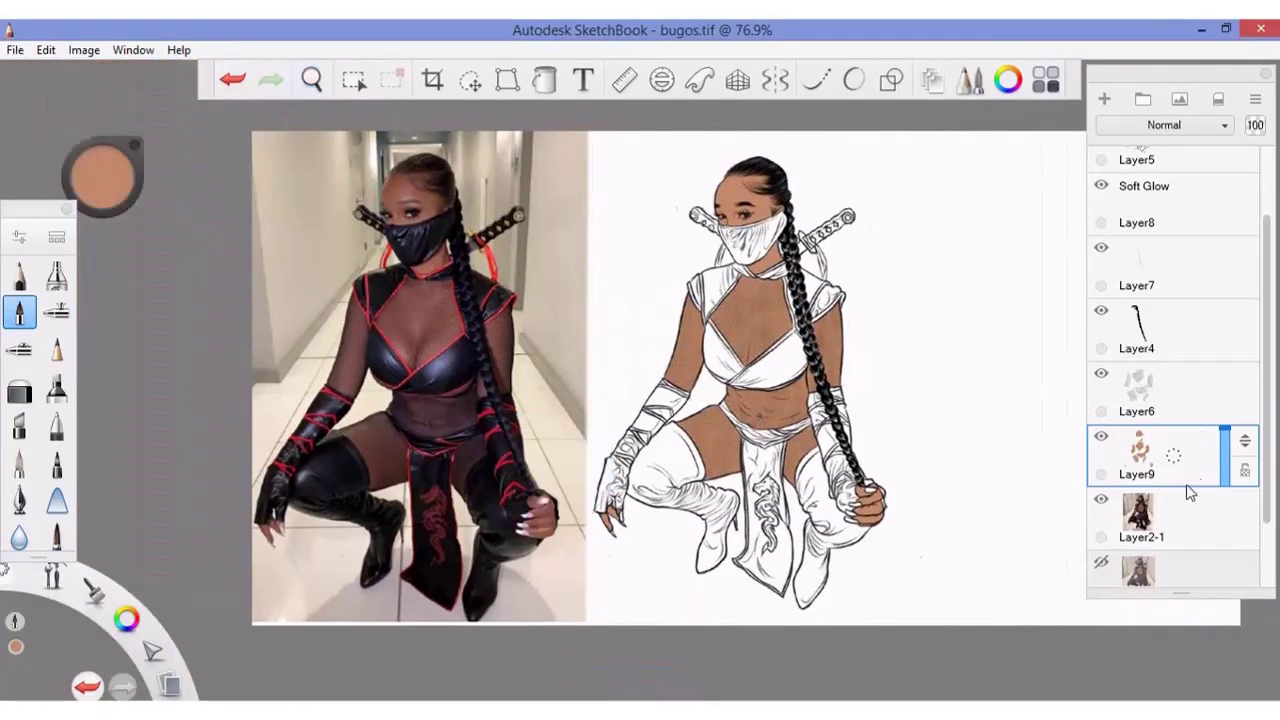
- Add a new layer, Layer10, and set the brush colour to black
click(1190, 492)
click(1104, 98)
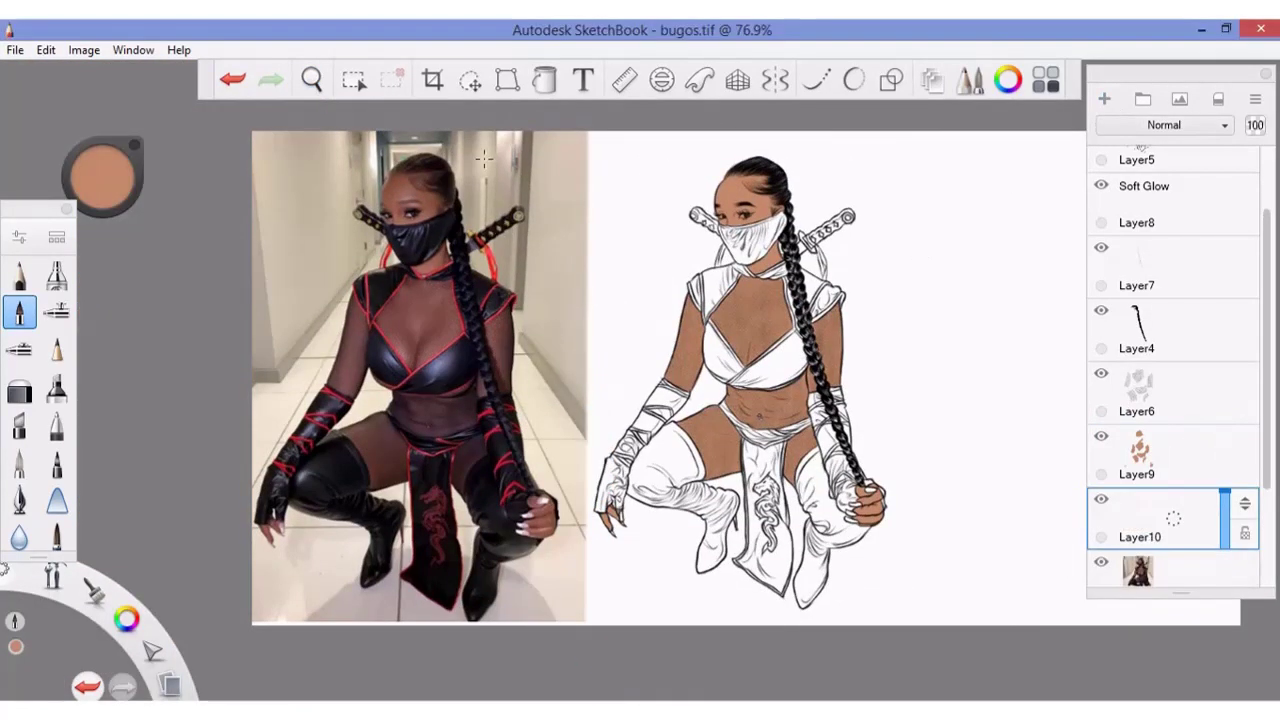
click(1007, 82)
click(1049, 468)
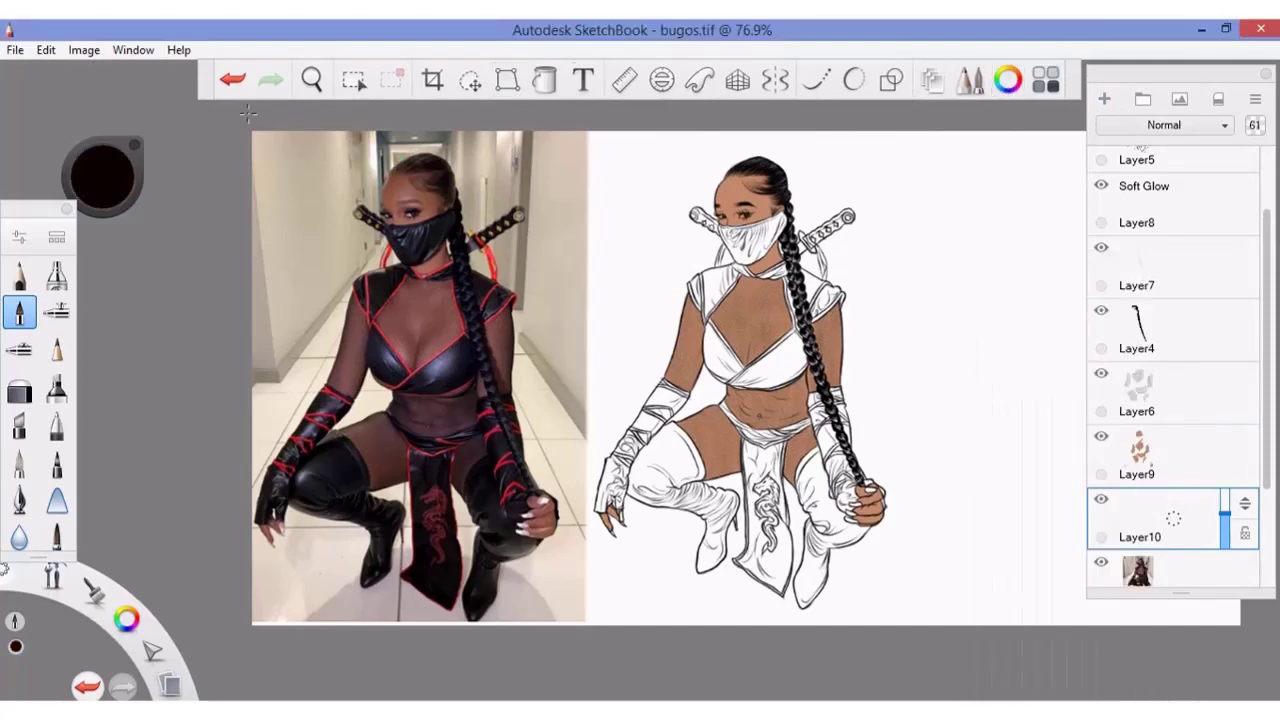
- Shade the right side of the mask and the neck wrap grey
key(space)
drag(271, 345, 541, 303)
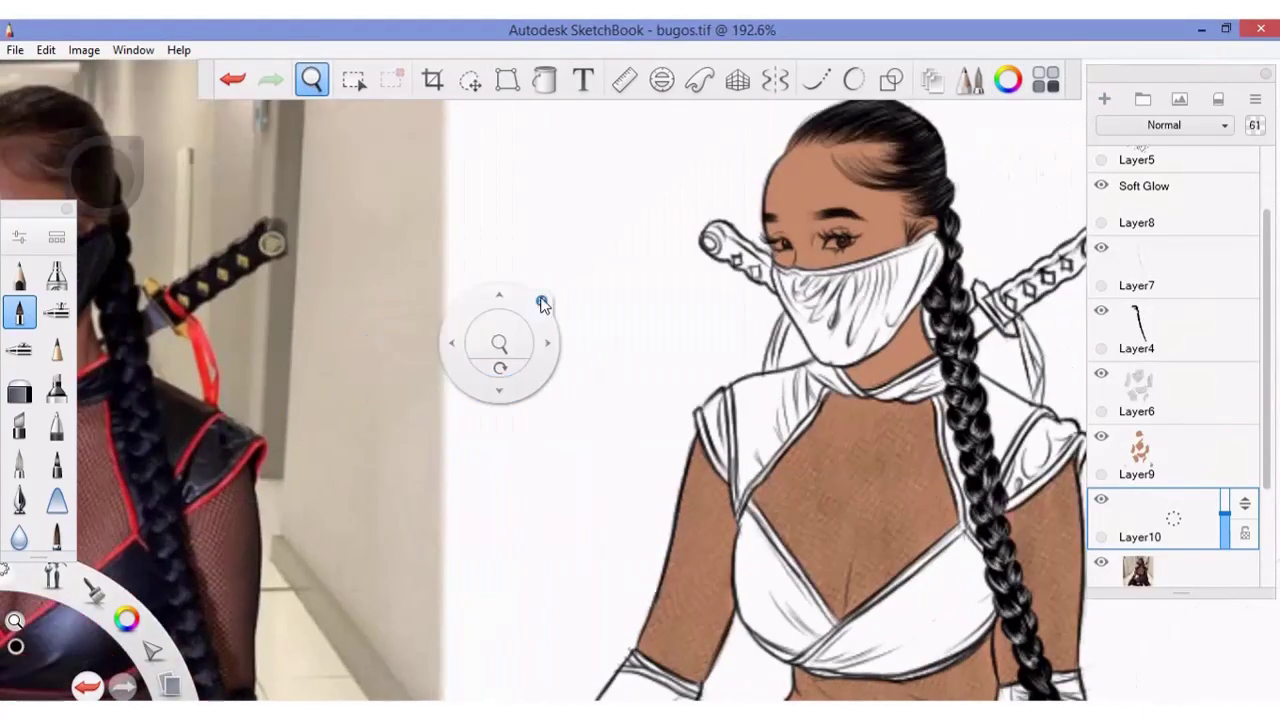
drag(845, 320, 873, 272)
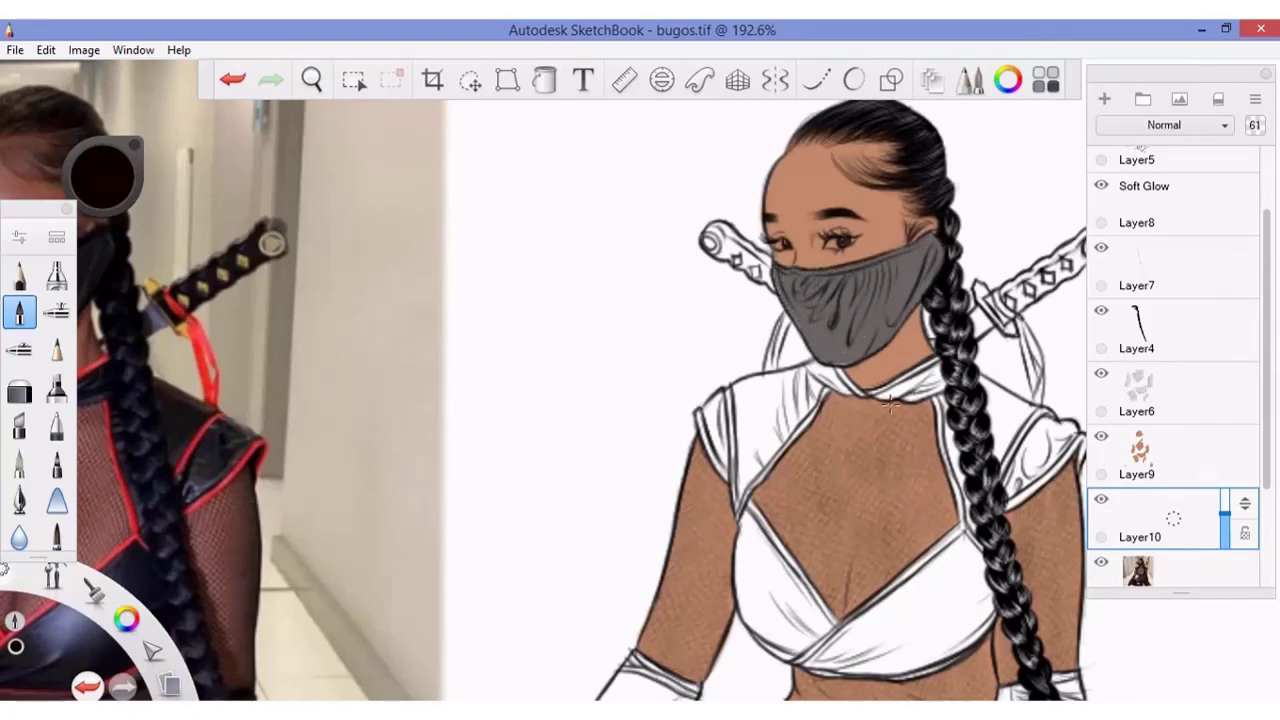
mouse_move(890, 403)
mouse_down()
mouse_move(828, 370)
mouse_move(739, 390)
mouse_move(709, 414)
mouse_up()
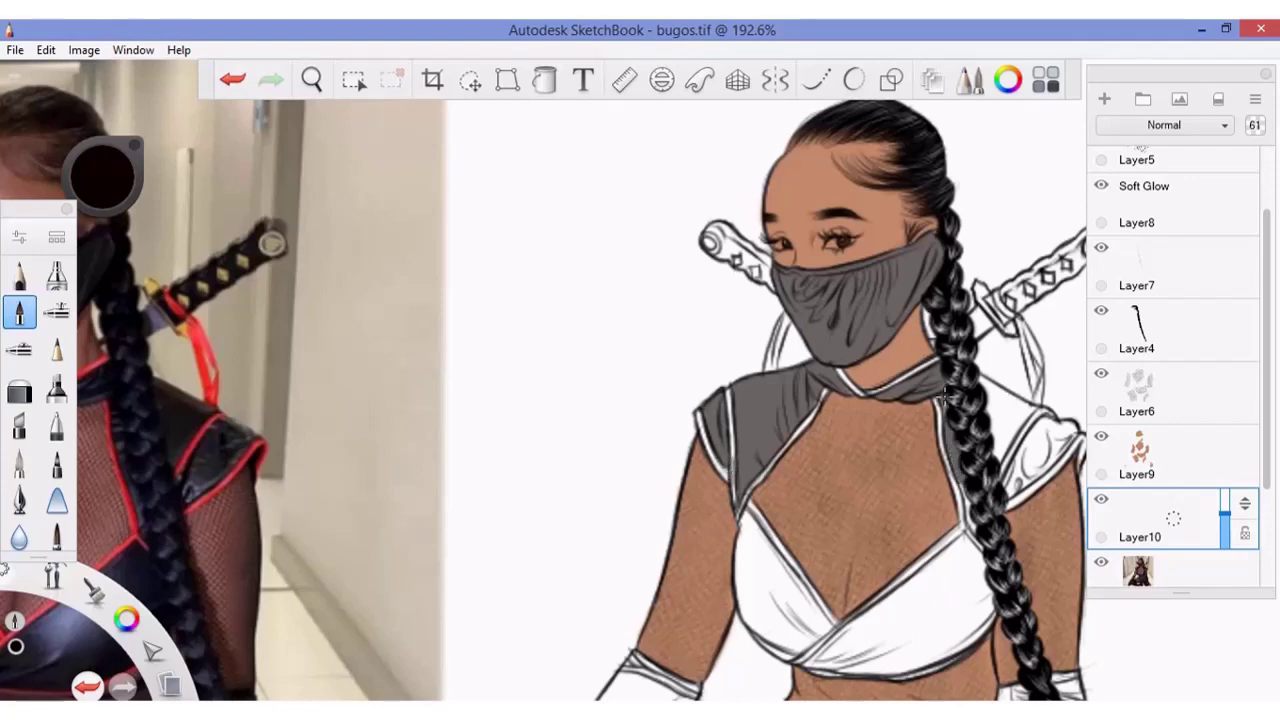
- Shade the shoulder and sleeve beside the braid grey and start greying the wrap top
mouse_move(996, 424)
mouse_down()
mouse_move(1000, 388)
mouse_move(1012, 440)
mouse_move(1030, 410)
mouse_move(972, 374)
mouse_move(1003, 448)
mouse_up()
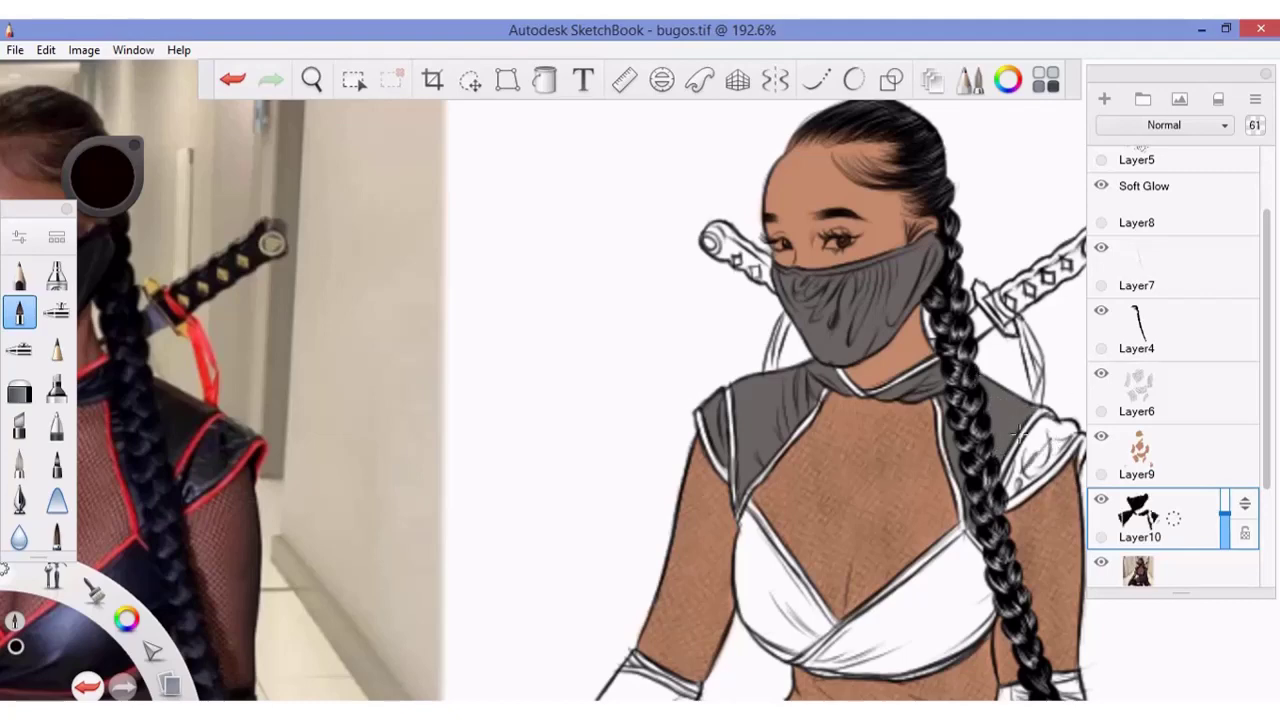
drag(1020, 432, 1010, 485)
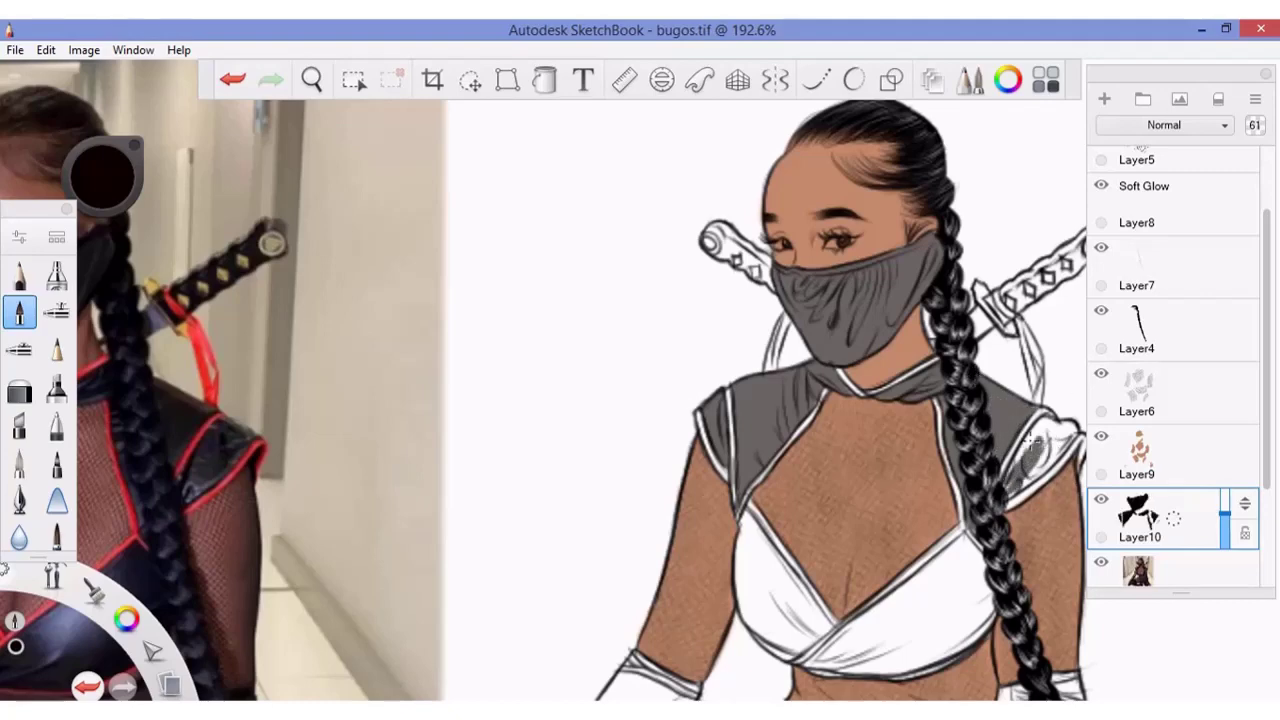
mouse_move(1035, 430)
mouse_down()
mouse_move(1030, 482)
mouse_move(1076, 425)
mouse_up()
drag(763, 577, 752, 622)
drag(968, 592, 876, 630)
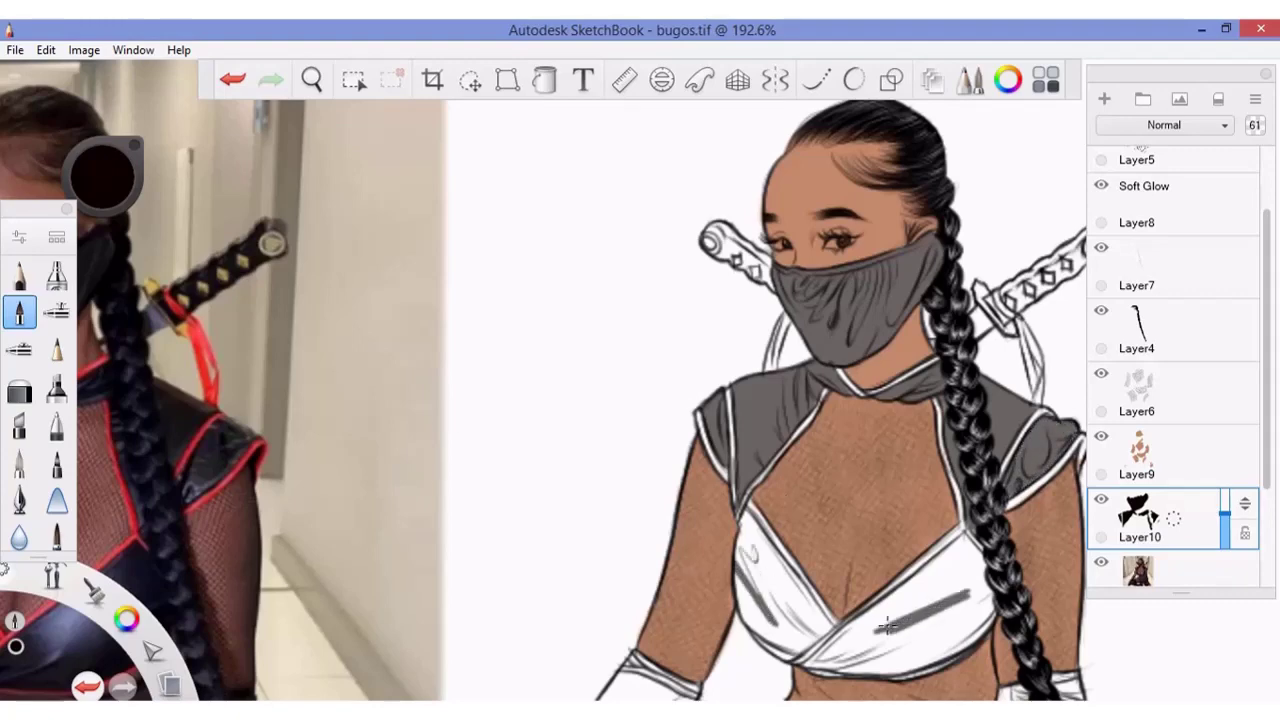
drag(984, 572, 890, 622)
drag(996, 596, 887, 626)
- Finish shading the lower and left wrap top grey, keeping a small highlight
mouse_move(985, 618)
mouse_down()
mouse_move(870, 670)
mouse_move(866, 632)
mouse_up()
mouse_move(948, 585)
mouse_down()
mouse_move(890, 625)
mouse_move(950, 552)
mouse_move(975, 545)
mouse_move(962, 576)
mouse_move(980, 535)
mouse_move(975, 568)
mouse_up()
mouse_move(884, 634)
mouse_down()
mouse_move(872, 652)
mouse_move(805, 668)
mouse_move(878, 642)
mouse_move(808, 668)
mouse_up()
mouse_move(745, 556)
mouse_down()
mouse_move(778, 594)
mouse_move(744, 514)
mouse_up()
mouse_move(765, 578)
mouse_down()
mouse_move(740, 618)
mouse_move(795, 652)
mouse_move(832, 600)
mouse_move(790, 635)
mouse_move(818, 622)
mouse_up()
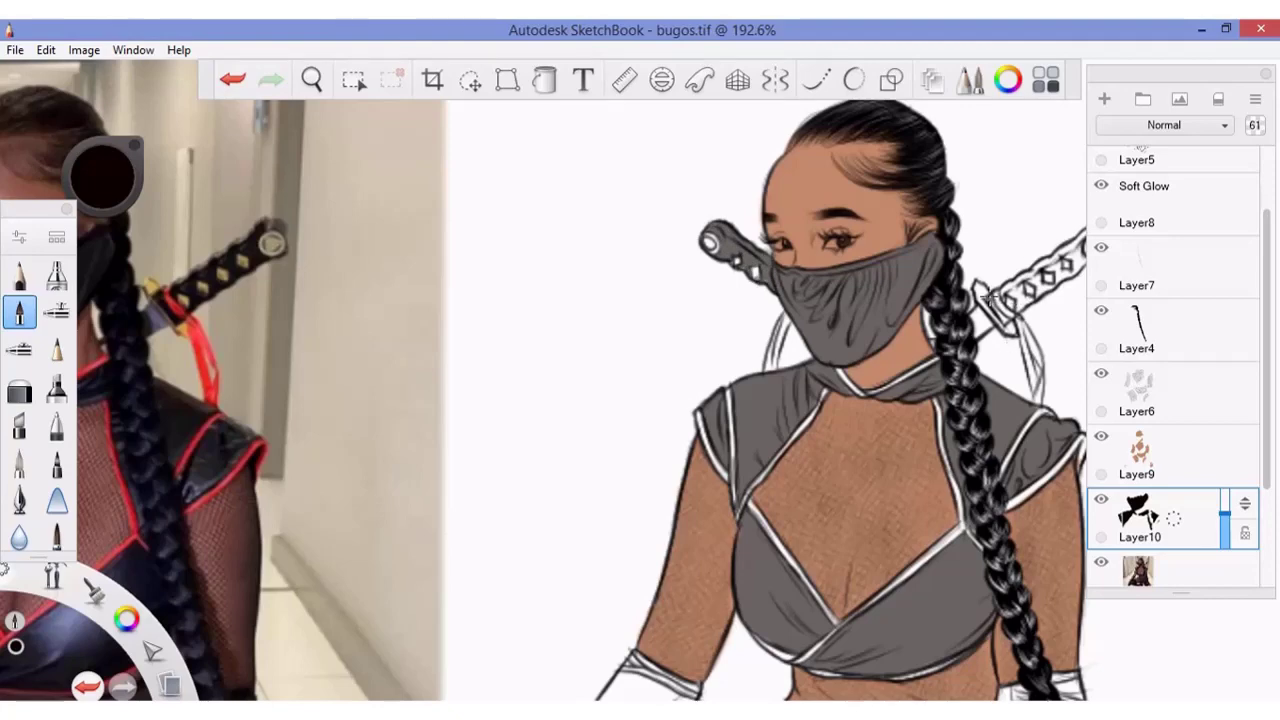
key(ctrl+z)
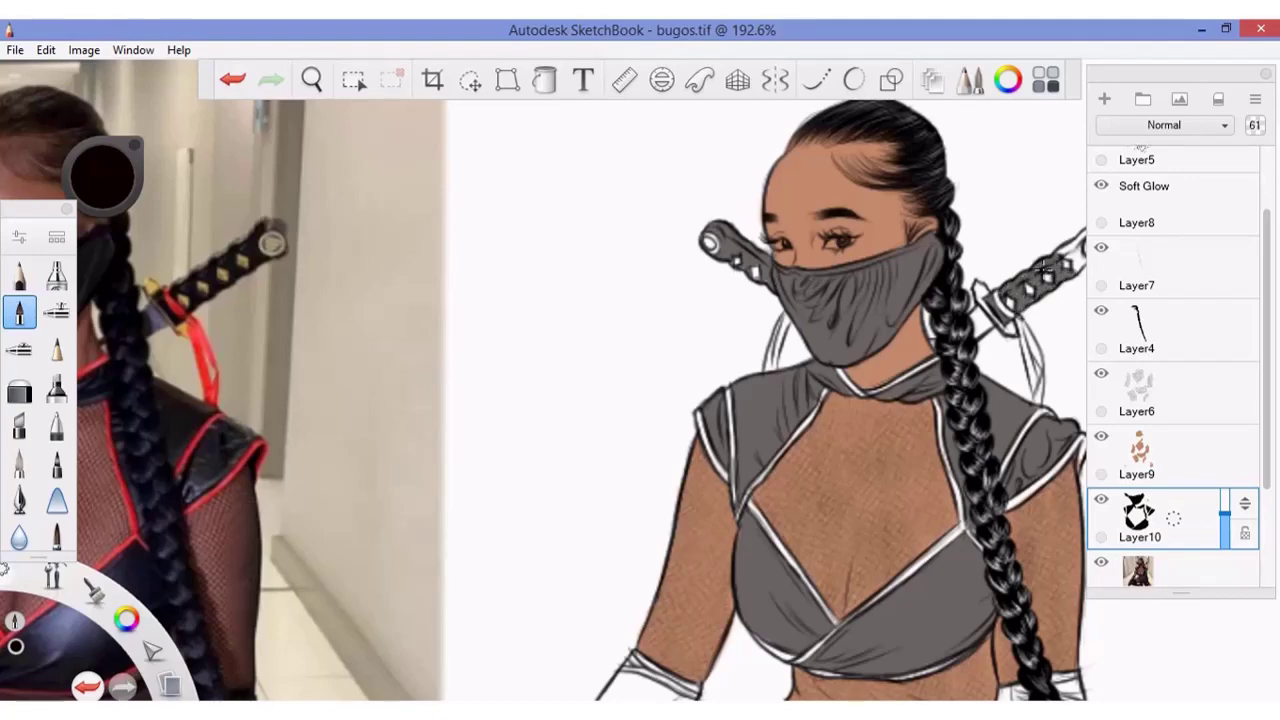
drag(1042, 268, 874, 285)
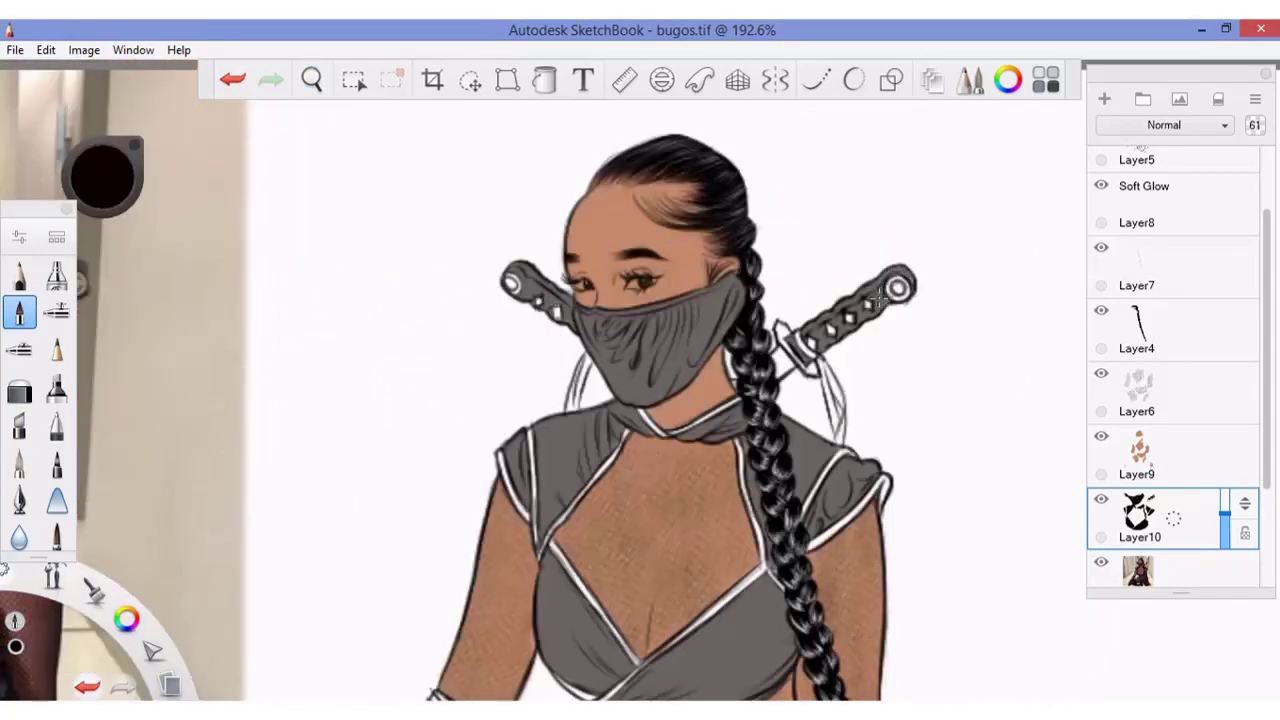
- Shade the waistband dark grey
mouse_move(500, 277)
mouse_down()
mouse_move(670, 270)
mouse_move(586, 271)
mouse_up()
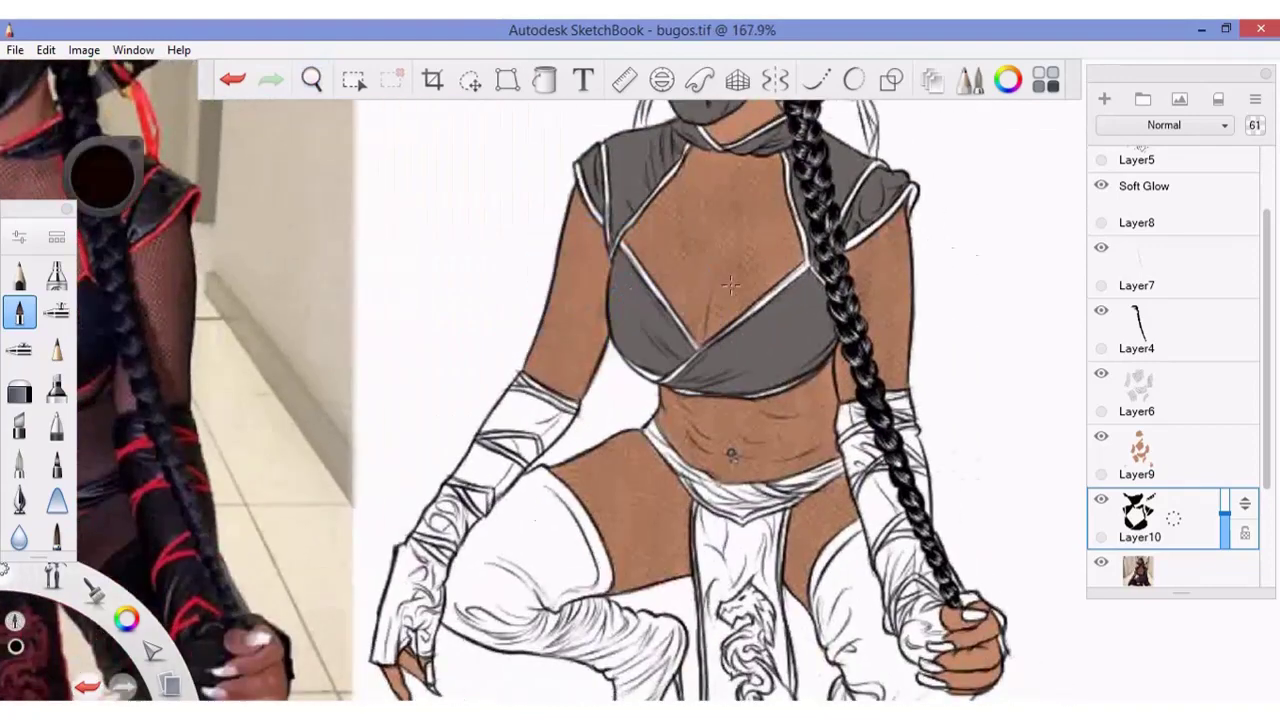
mouse_move(780, 487)
mouse_down()
mouse_move(842, 463)
mouse_move(730, 500)
mouse_move(738, 487)
mouse_move(695, 482)
mouse_move(644, 424)
mouse_up()
drag(682, 472, 678, 454)
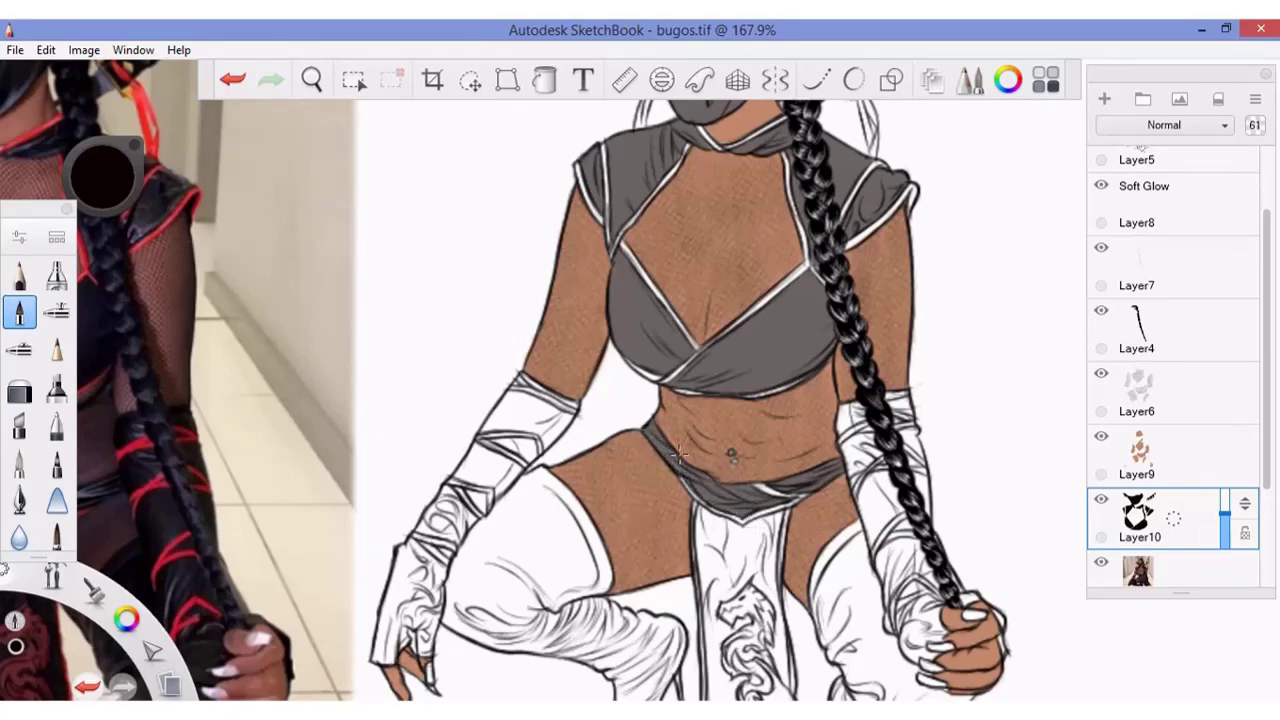
key(space)
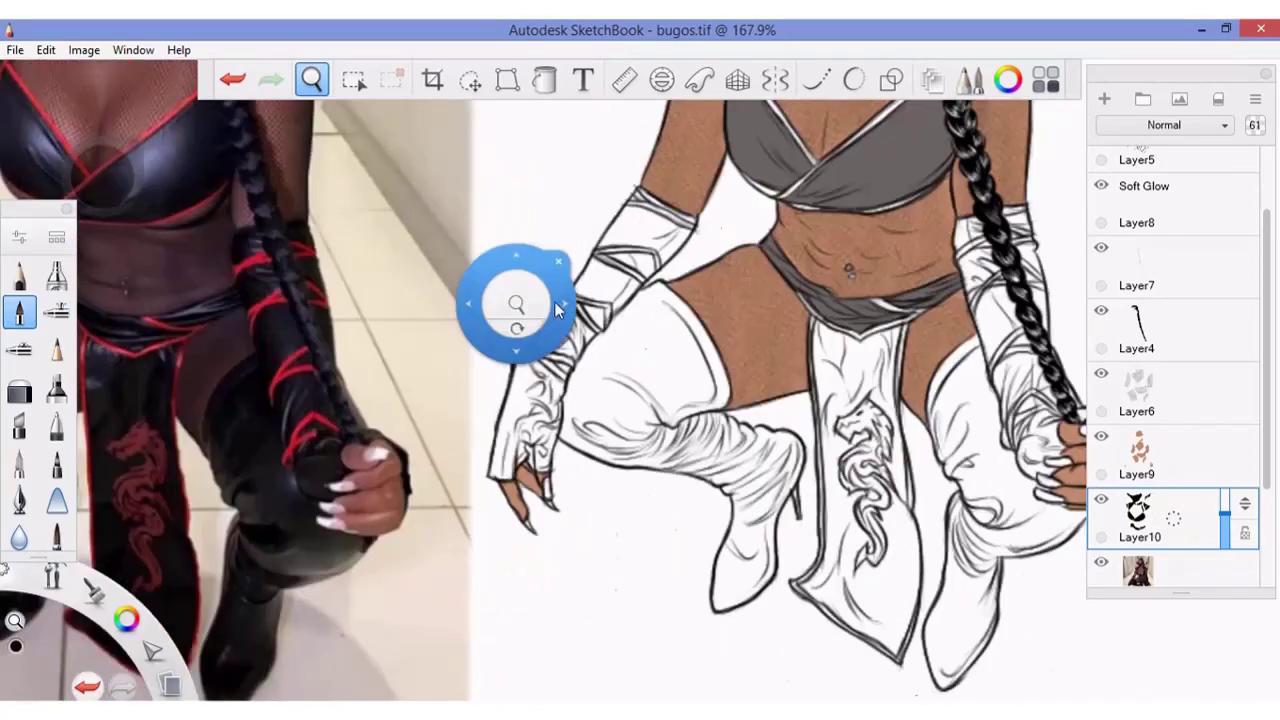
drag(397, 240, 528, 180)
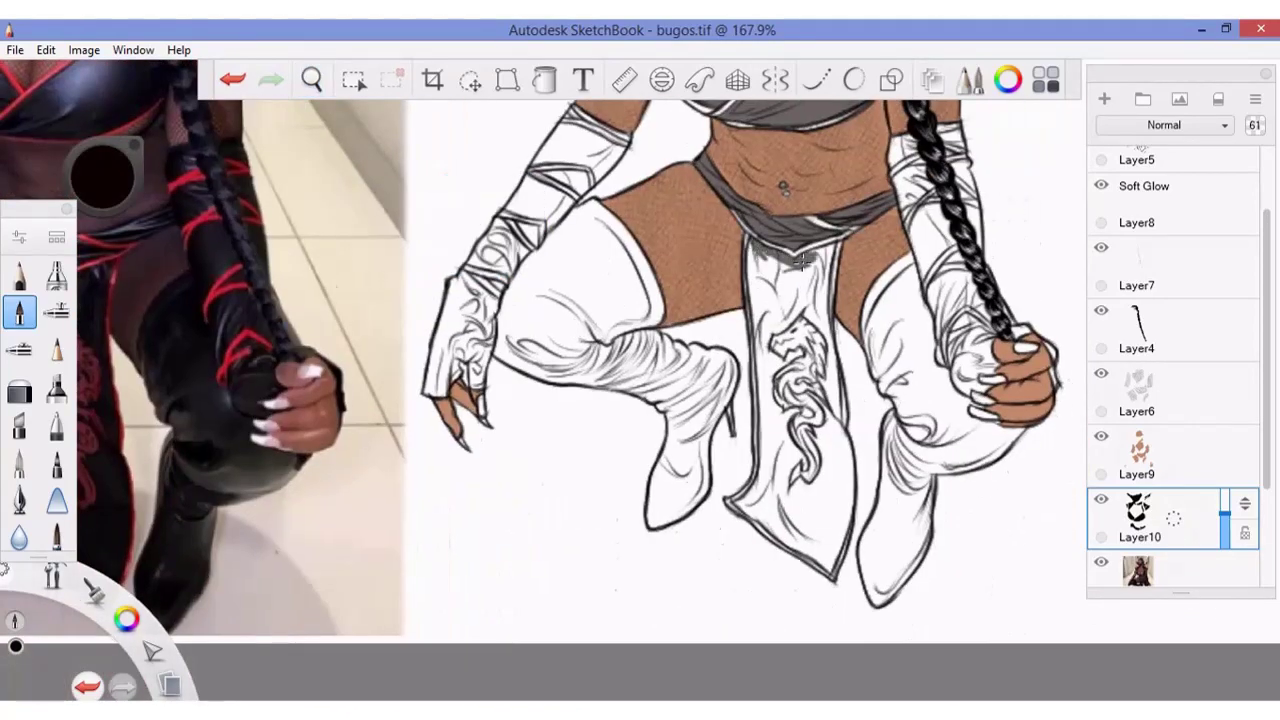
- Shade the centre and left side of the loincloth down beside the dragon emblem
mouse_move(810, 250)
mouse_down()
mouse_move(826, 258)
mouse_move(808, 334)
mouse_move(834, 418)
mouse_up()
drag(834, 370, 838, 426)
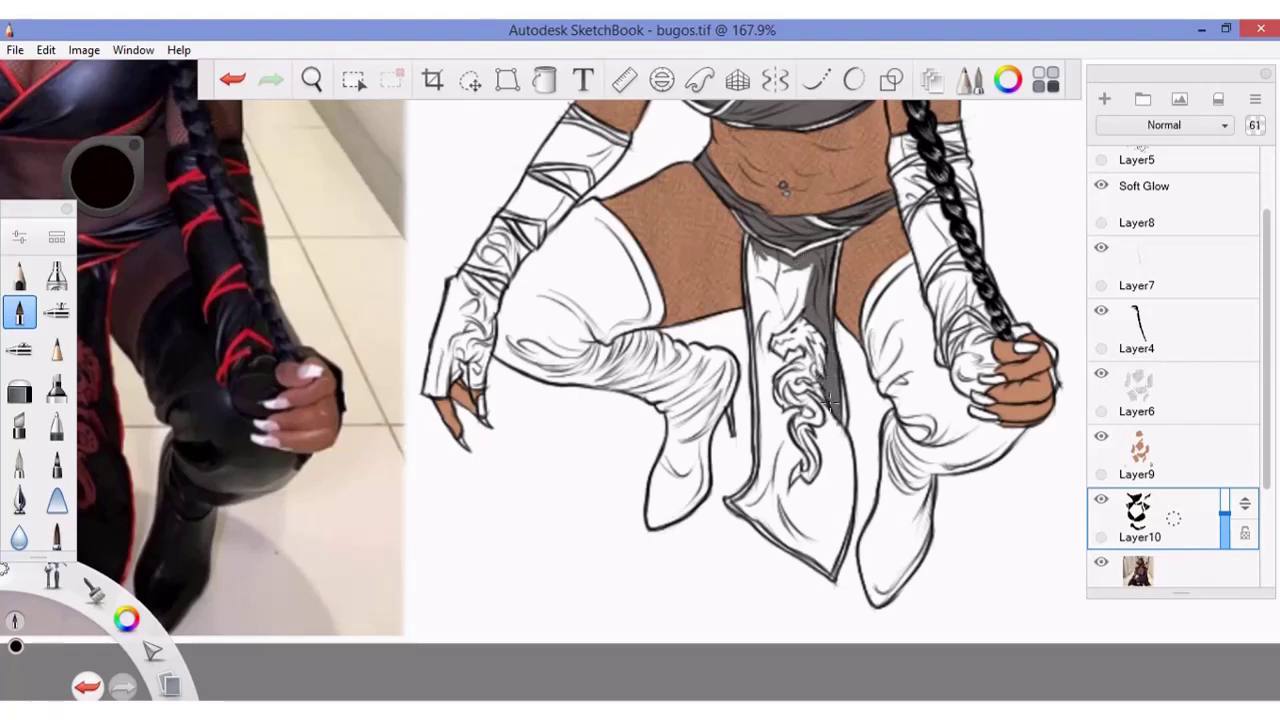
drag(800, 290, 770, 336)
mouse_move(808, 268)
mouse_down()
mouse_move(772, 326)
mouse_move(770, 314)
mouse_up()
mouse_move(770, 242)
mouse_down()
mouse_move(748, 298)
mouse_move(770, 326)
mouse_move(770, 304)
mouse_move(785, 366)
mouse_move(766, 392)
mouse_up()
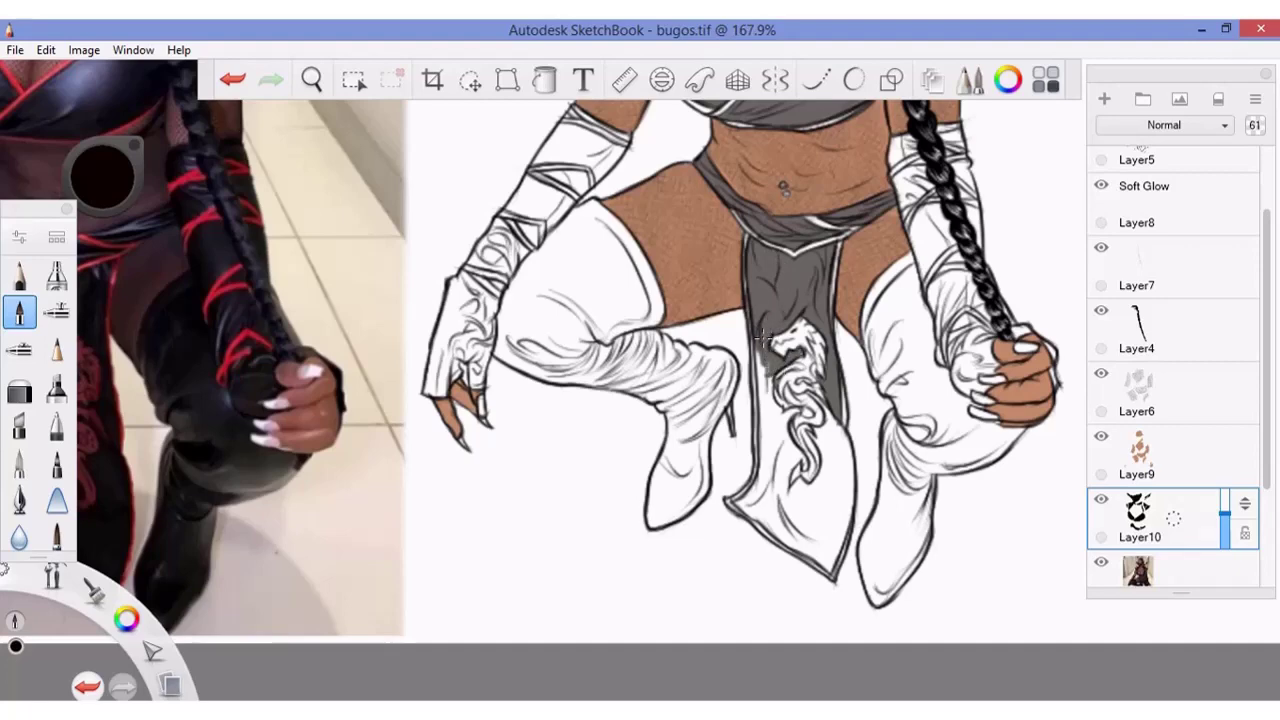
mouse_move(762, 346)
mouse_down()
mouse_move(760, 410)
mouse_move(780, 426)
mouse_move(780, 448)
mouse_up()
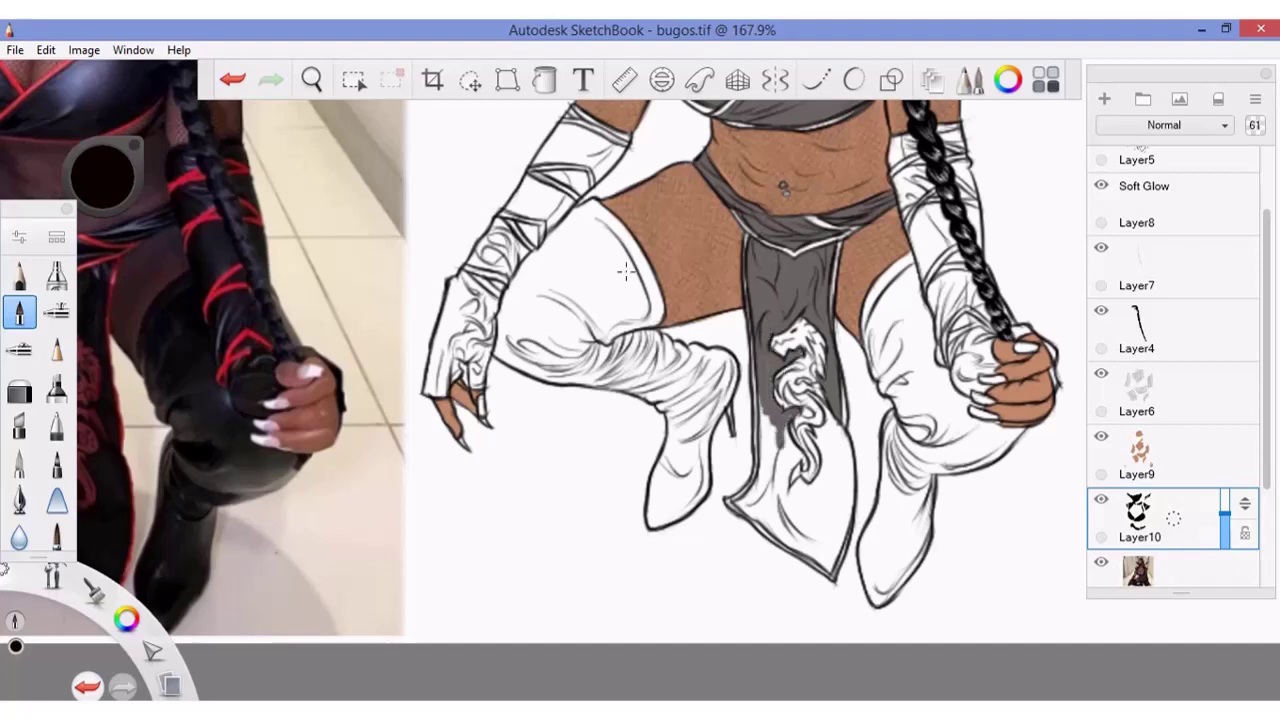
drag(411, 218, 416, 214)
mouse_move(786, 412)
mouse_down()
mouse_move(776, 462)
mouse_move(766, 456)
mouse_up()
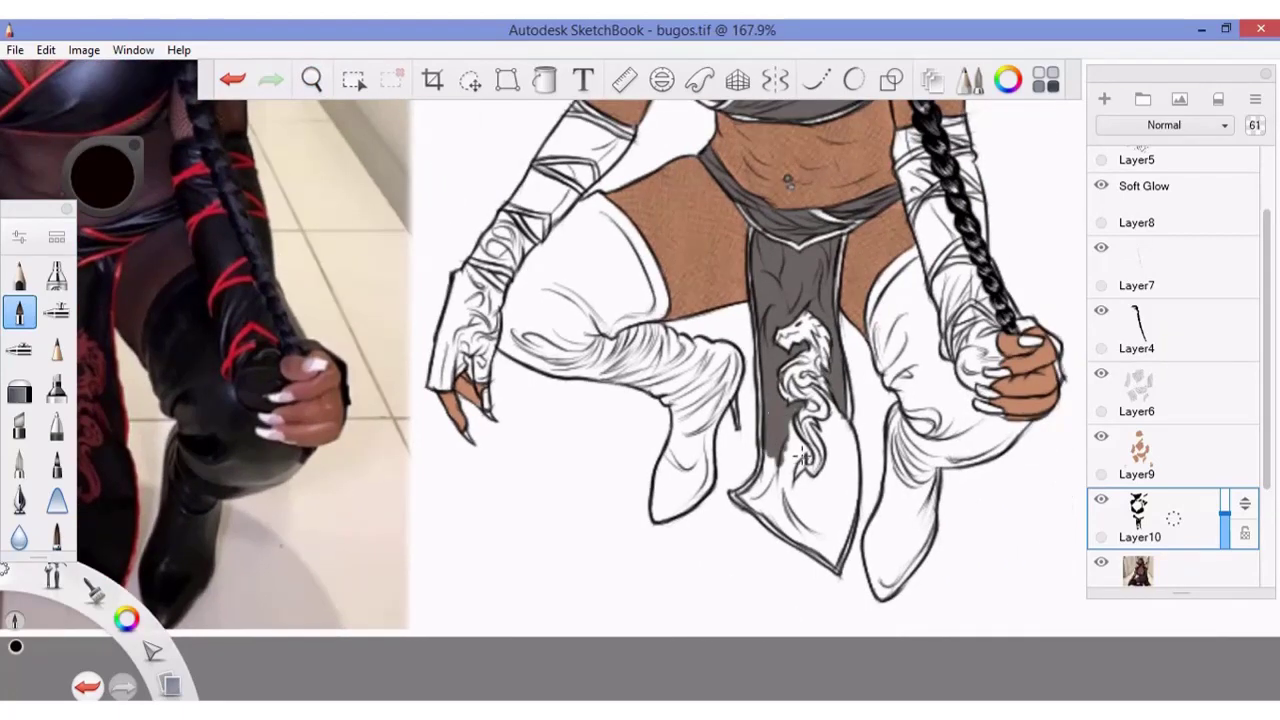
- Shade the loincloth right of and below the dragon emblem, then begin the right boot top
mouse_move(838, 426)
mouse_down()
mouse_move(842, 480)
mouse_move(856, 484)
mouse_up()
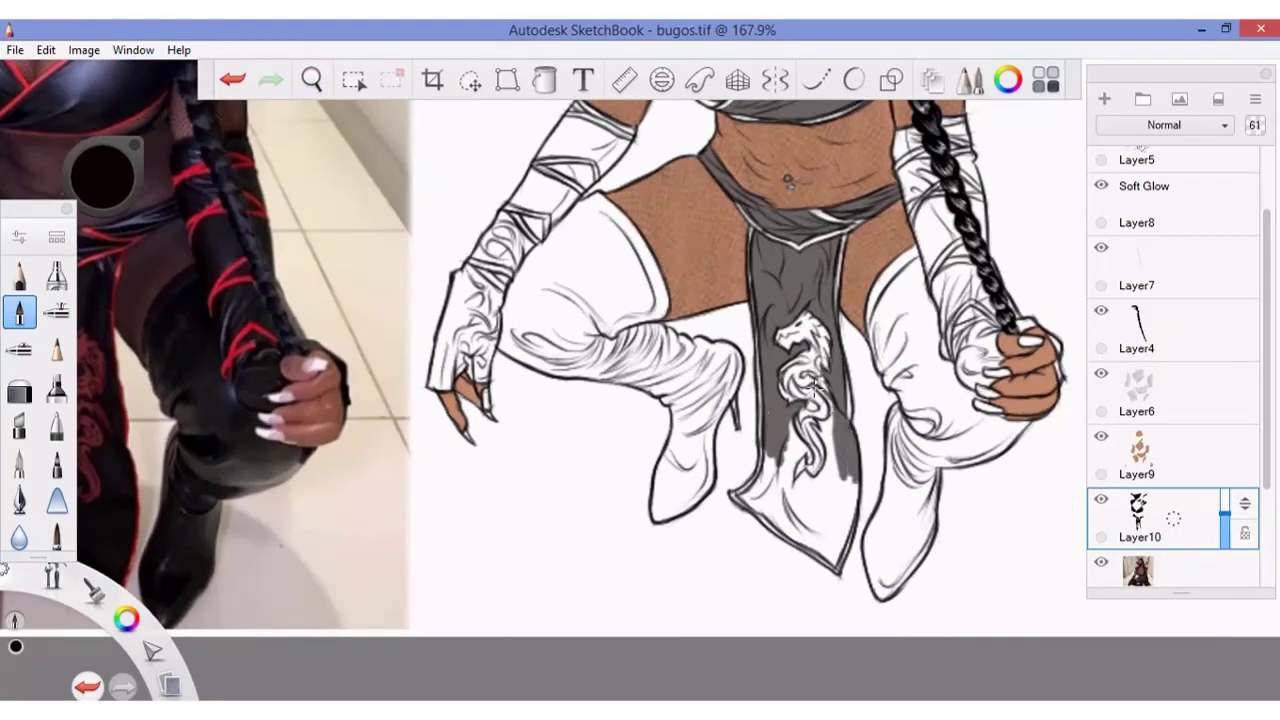
drag(815, 385, 834, 500)
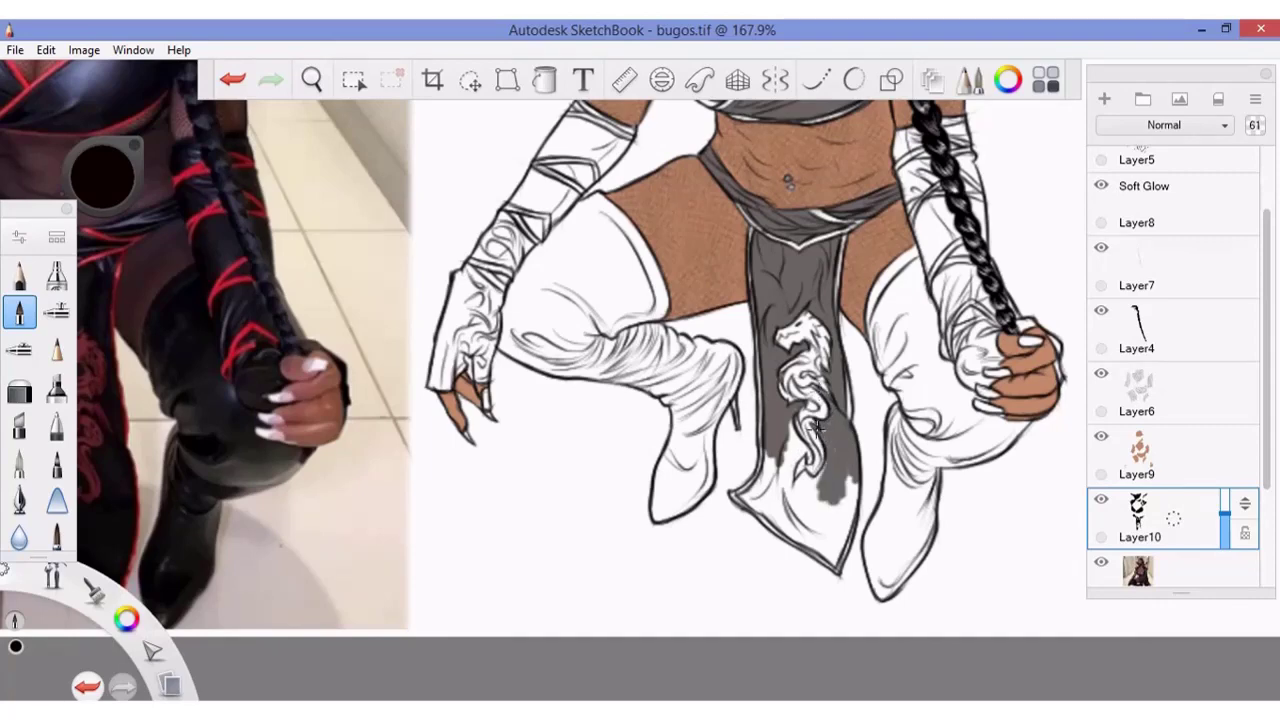
drag(812, 452, 850, 540)
mouse_move(852, 476)
mouse_down()
mouse_move(848, 550)
mouse_move(835, 563)
mouse_up()
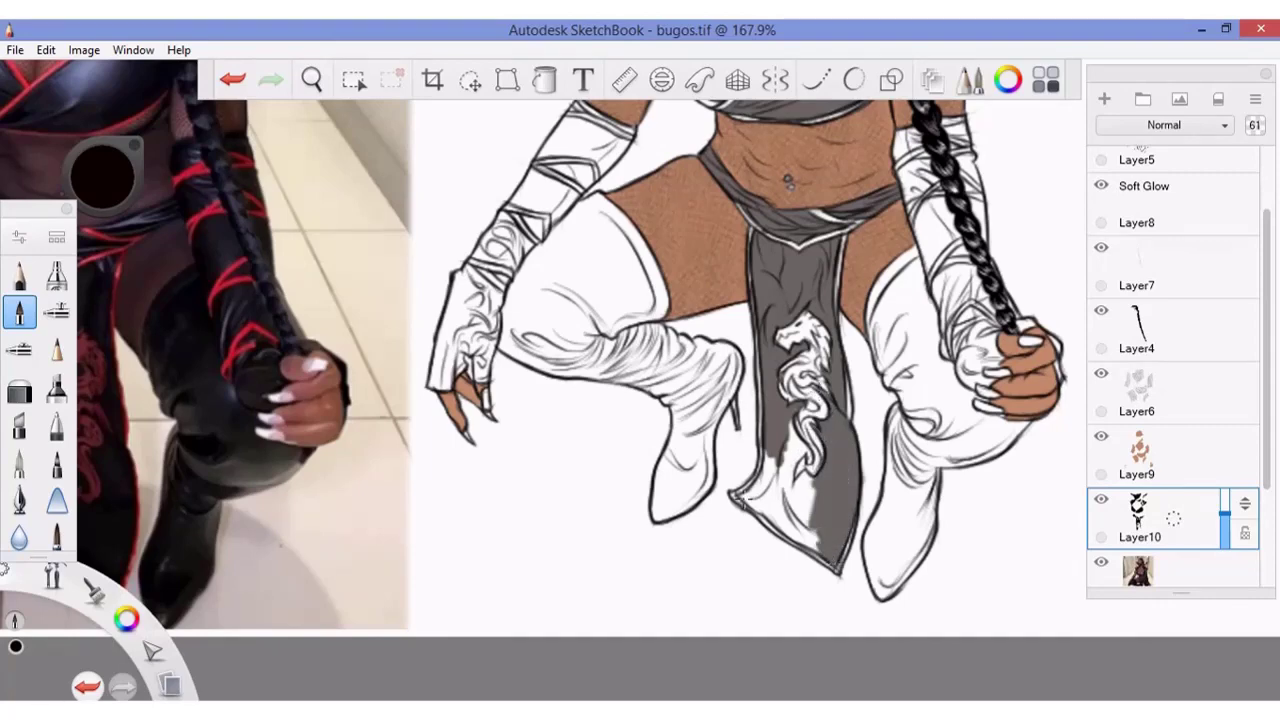
mouse_move(740, 502)
mouse_down()
mouse_move(800, 424)
mouse_move(795, 443)
mouse_move(814, 462)
mouse_move(784, 472)
mouse_move(780, 508)
mouse_move(778, 473)
mouse_move(815, 540)
mouse_move(748, 506)
mouse_move(820, 556)
mouse_up()
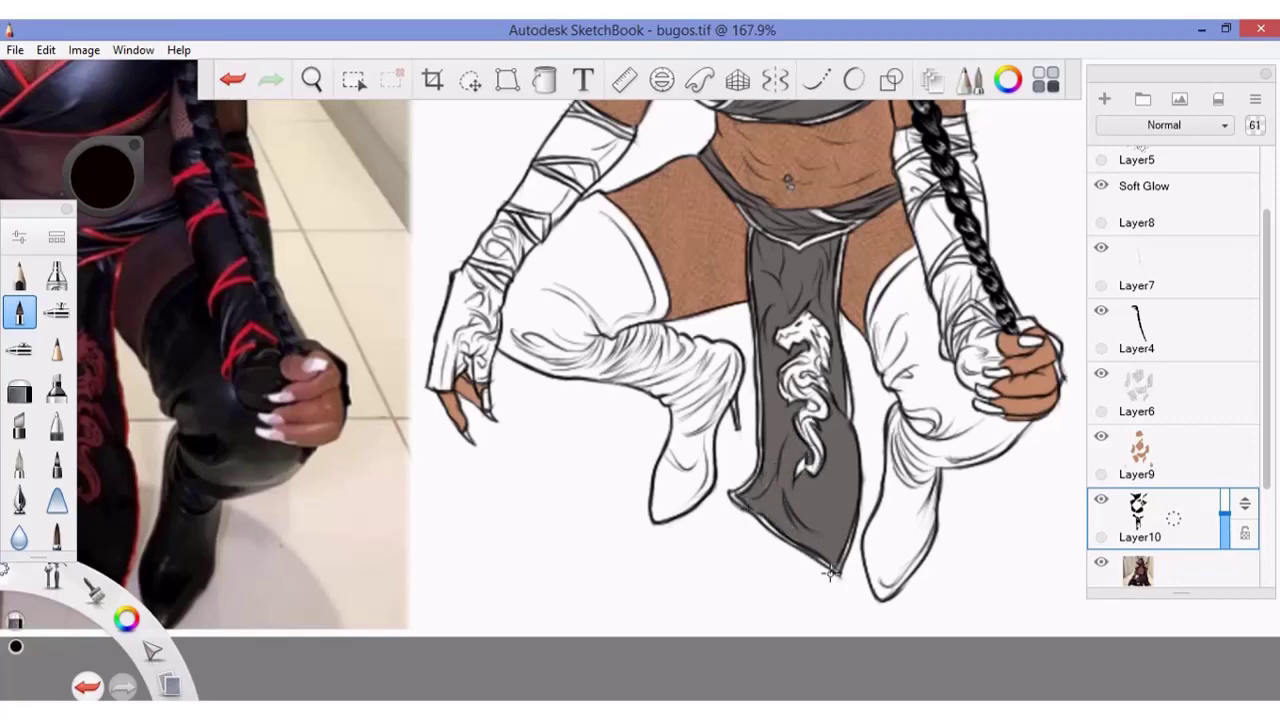
drag(742, 510, 817, 540)
mouse_move(900, 268)
mouse_down()
mouse_move(868, 360)
mouse_move(888, 416)
mouse_up()
- Shade the right boot top and the gaps next to the fingers grey
drag(898, 300, 928, 420)
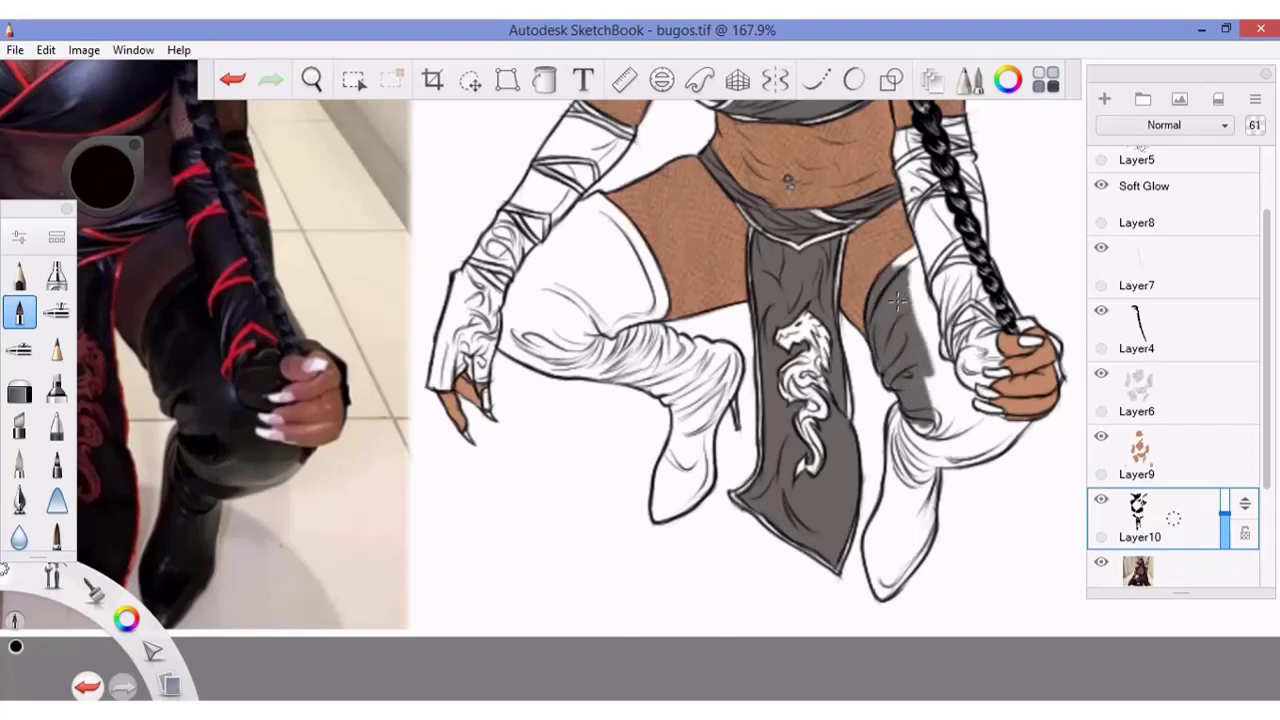
mouse_move(904, 250)
mouse_down()
mouse_move(916, 310)
mouse_move(936, 322)
mouse_move(940, 378)
mouse_up()
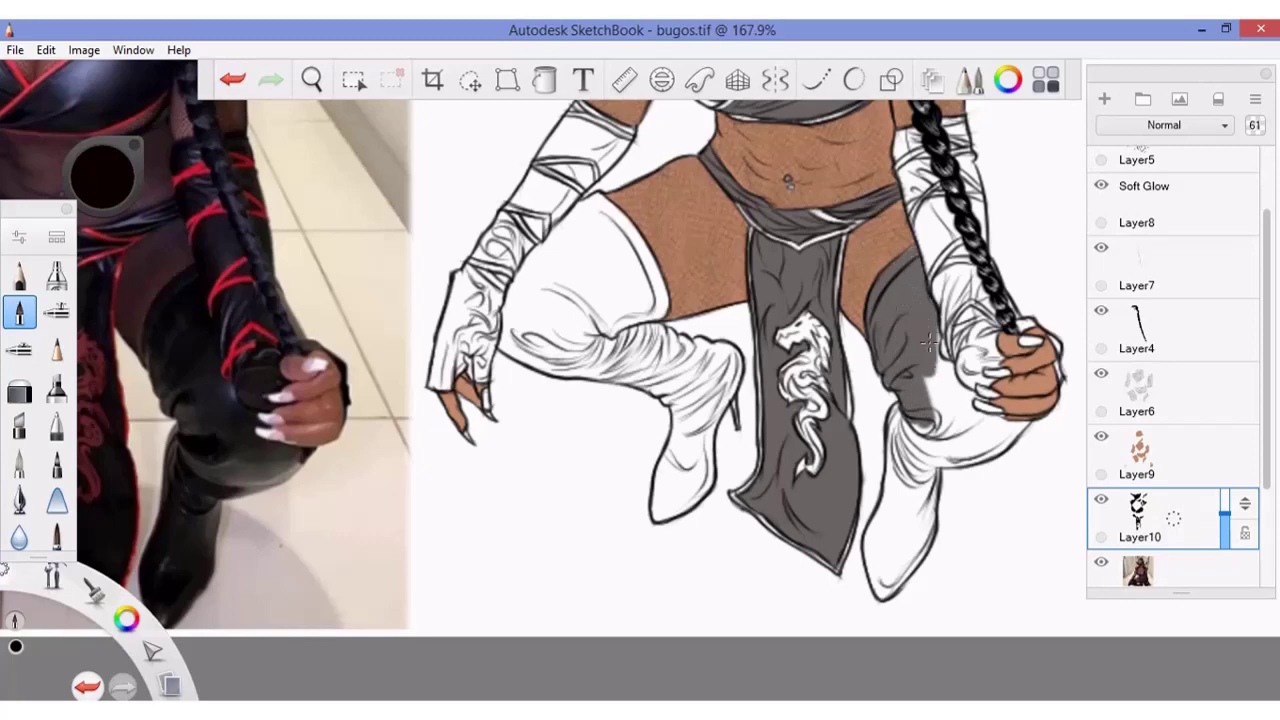
drag(930, 325, 955, 408)
mouse_move(945, 358)
mouse_down()
mouse_move(965, 398)
mouse_move(920, 440)
mouse_up()
drag(990, 350, 963, 383)
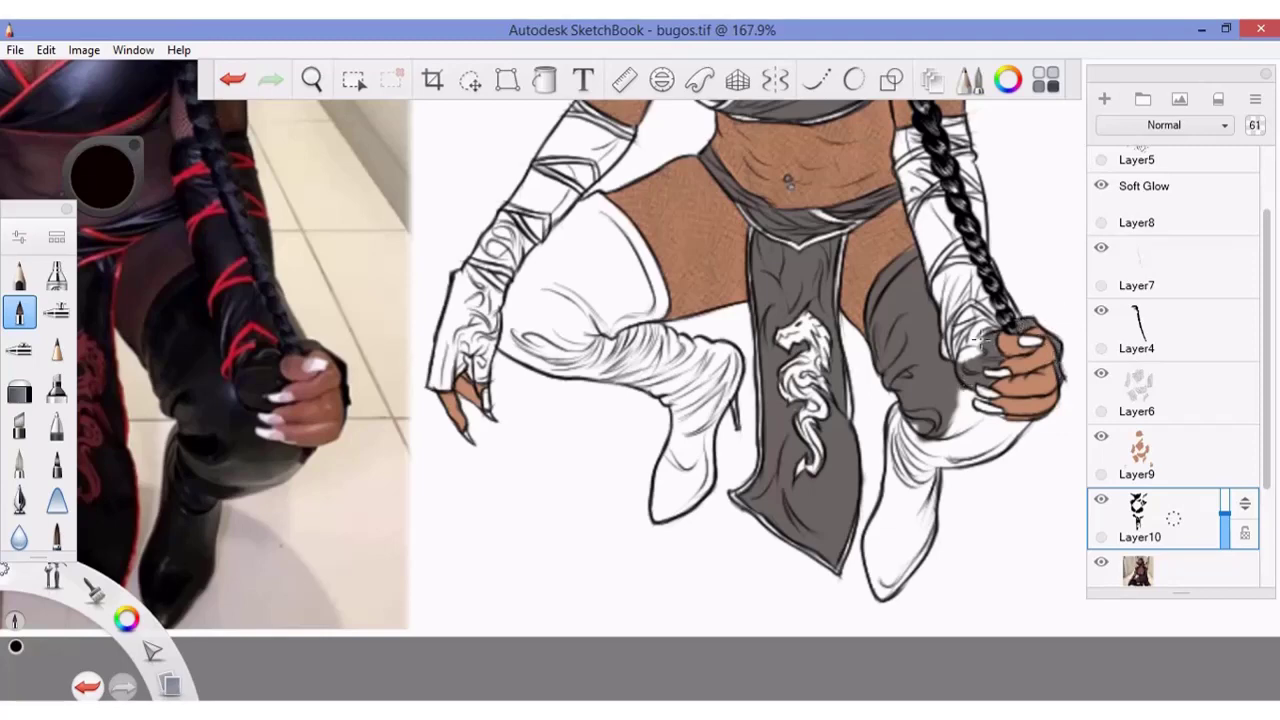
drag(988, 332, 958, 360)
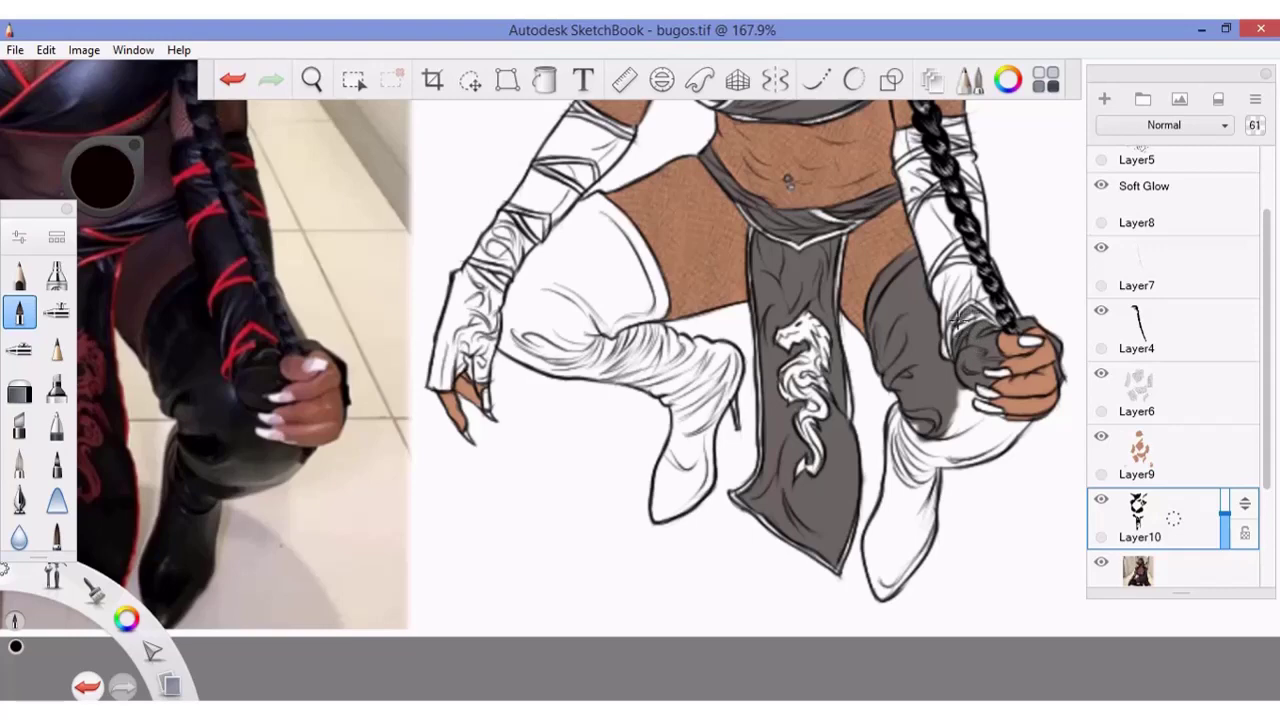
- Shade the glove along the braid and the boot top below the fist grey
mouse_move(973, 296)
mouse_down()
mouse_move(968, 270)
mouse_move(930, 320)
mouse_move(962, 296)
mouse_move(934, 306)
mouse_up()
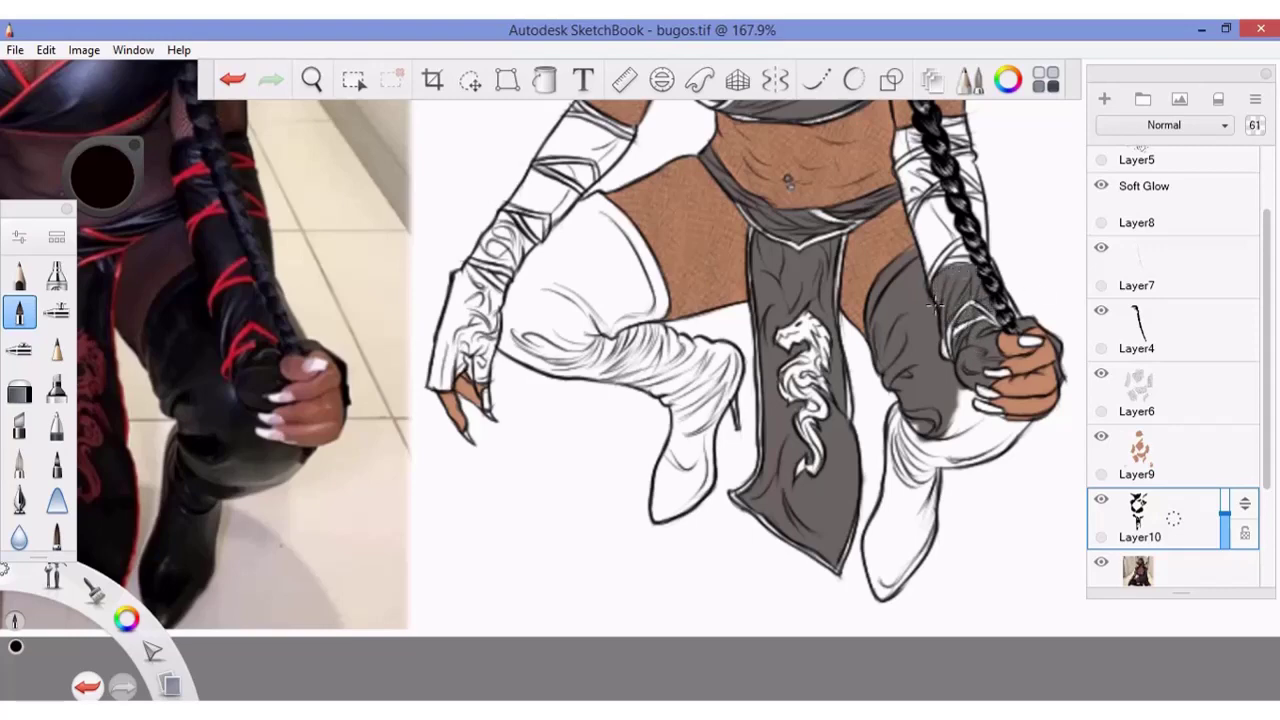
mouse_move(966, 262)
mouse_down()
mouse_move(944, 244)
mouse_move(952, 258)
mouse_move(928, 257)
mouse_move(978, 205)
mouse_move(988, 240)
mouse_move(922, 225)
mouse_move(938, 224)
mouse_move(930, 186)
mouse_move(904, 170)
mouse_move(912, 198)
mouse_up()
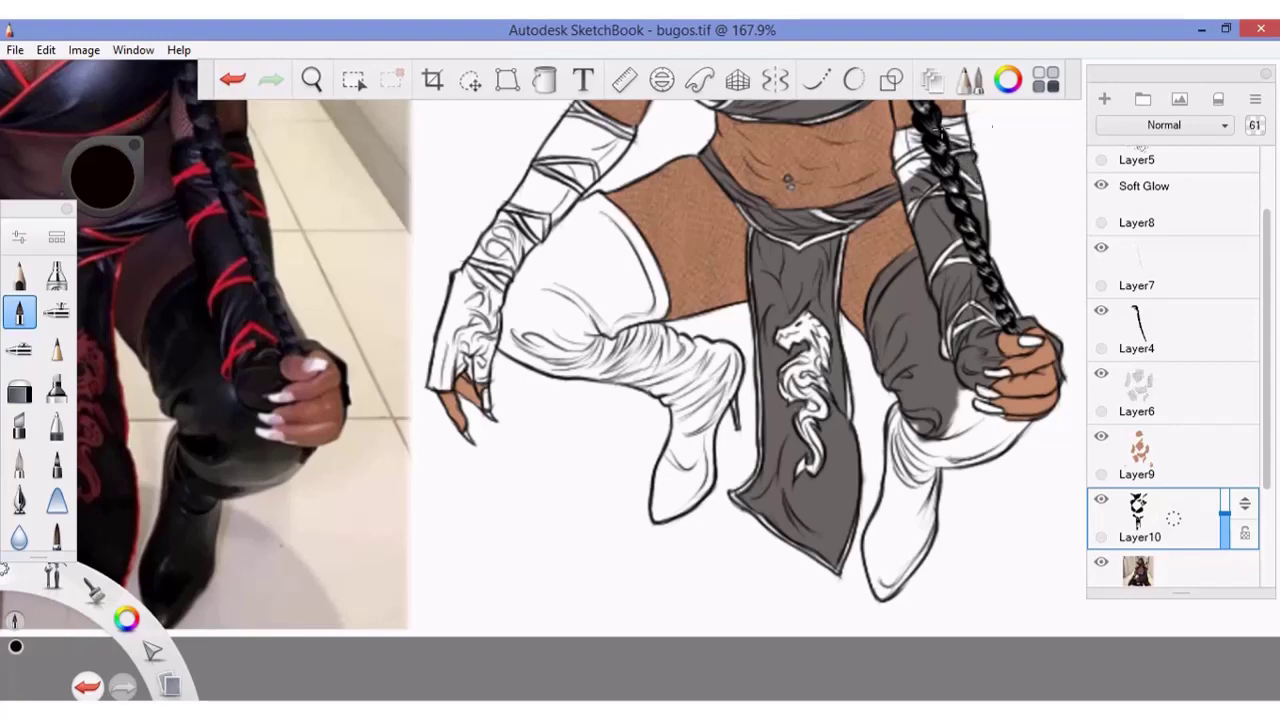
mouse_move(943, 132)
mouse_down()
mouse_move(955, 124)
mouse_move(902, 137)
mouse_move(929, 171)
mouse_up()
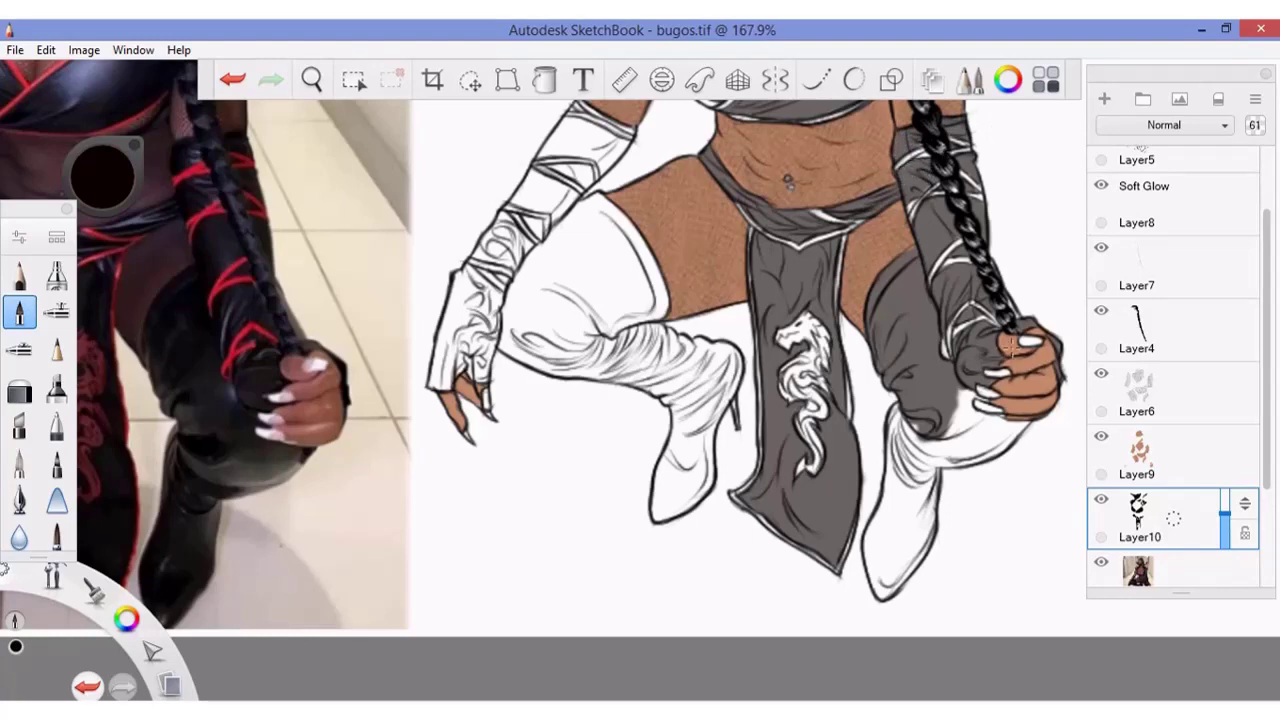
drag(988, 272, 1018, 322)
mouse_move(989, 377)
mouse_down()
mouse_move(951, 412)
mouse_move(1020, 418)
mouse_move(1000, 448)
mouse_move(970, 408)
mouse_move(930, 445)
mouse_up()
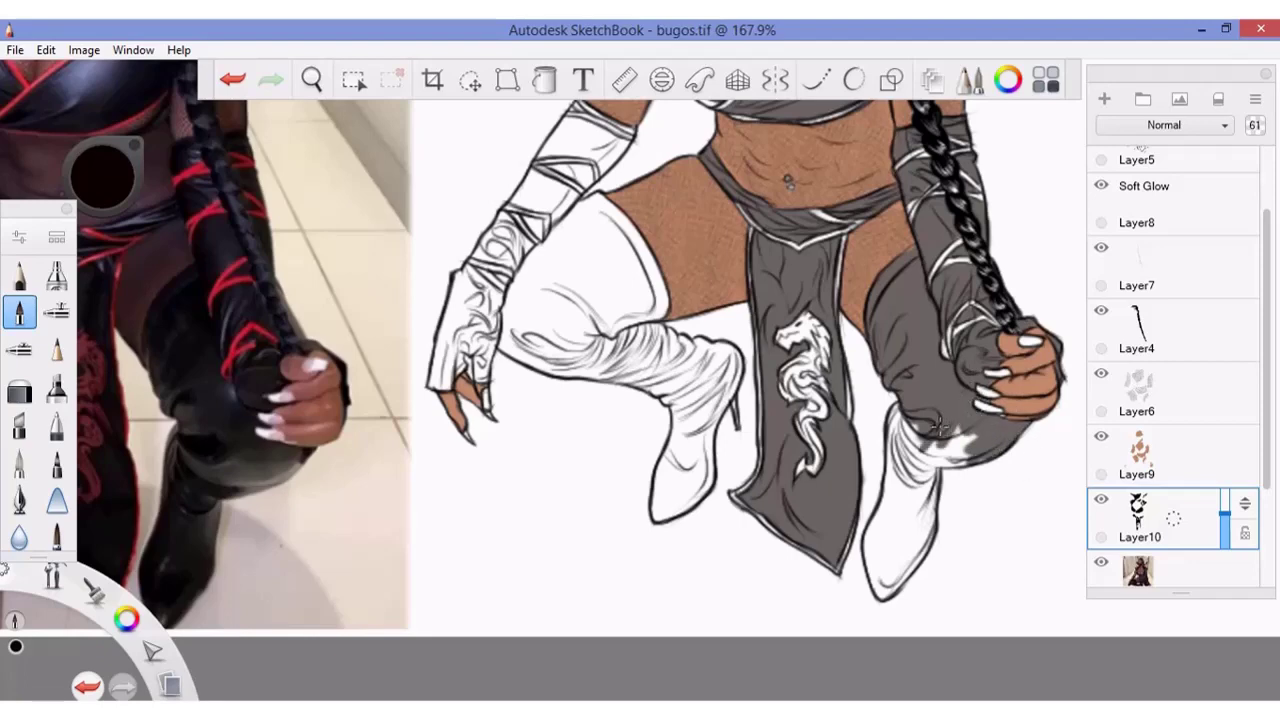
mouse_move(905, 510)
mouse_down()
mouse_move(916, 445)
mouse_move(905, 480)
mouse_move(890, 410)
mouse_move(880, 545)
mouse_move(916, 446)
mouse_move(890, 572)
mouse_move(868, 572)
mouse_move(895, 594)
mouse_up()
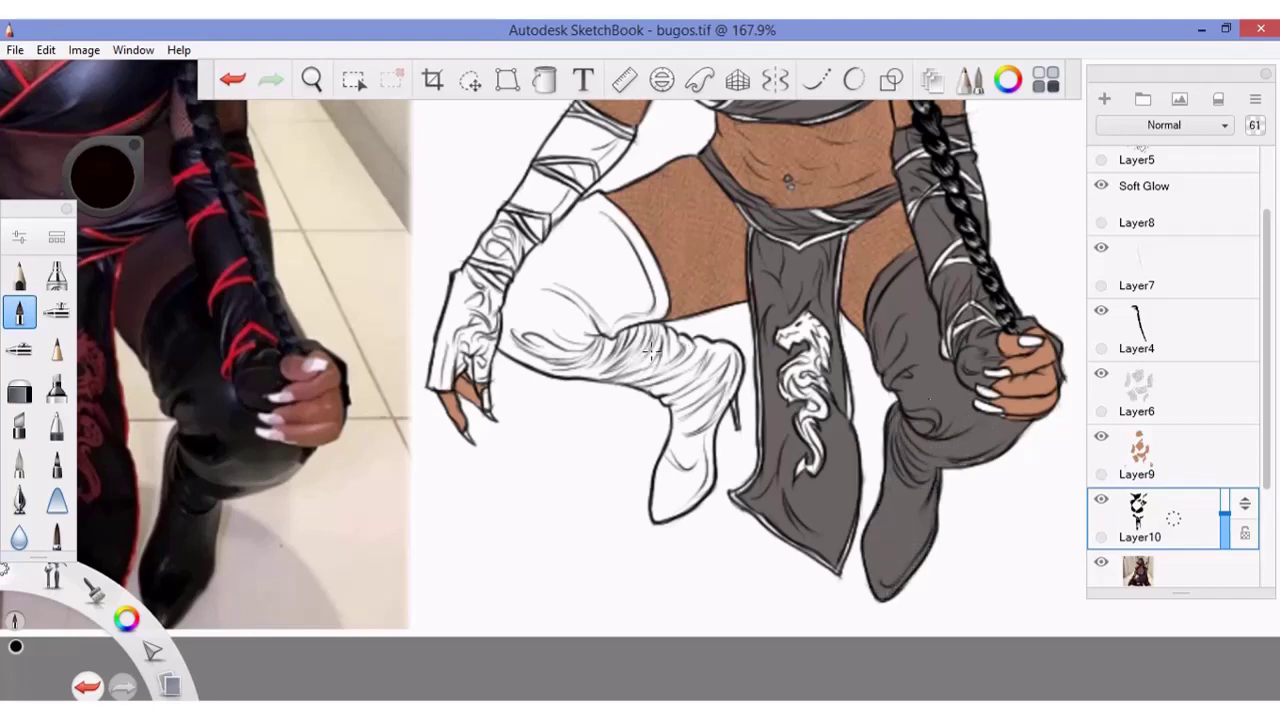
- Shade the left boot's upper section and knee grey
drag(610, 222, 575, 305)
mouse_move(630, 255)
mouse_down()
mouse_move(680, 365)
mouse_move(734, 368)
mouse_move(708, 410)
mouse_move(745, 368)
mouse_up()
drag(555, 250, 495, 330)
drag(520, 300, 523, 288)
mouse_move(500, 345)
mouse_down()
mouse_move(515, 270)
mouse_move(584, 214)
mouse_move(560, 258)
mouse_up()
drag(575, 215, 545, 340)
mouse_move(520, 290)
mouse_down()
mouse_move(590, 350)
mouse_move(615, 345)
mouse_up()
- Paint over the white lower boot, its stripes and the heel highlight in grey
mouse_move(505, 335)
mouse_down()
mouse_move(572, 376)
mouse_move(605, 352)
mouse_up()
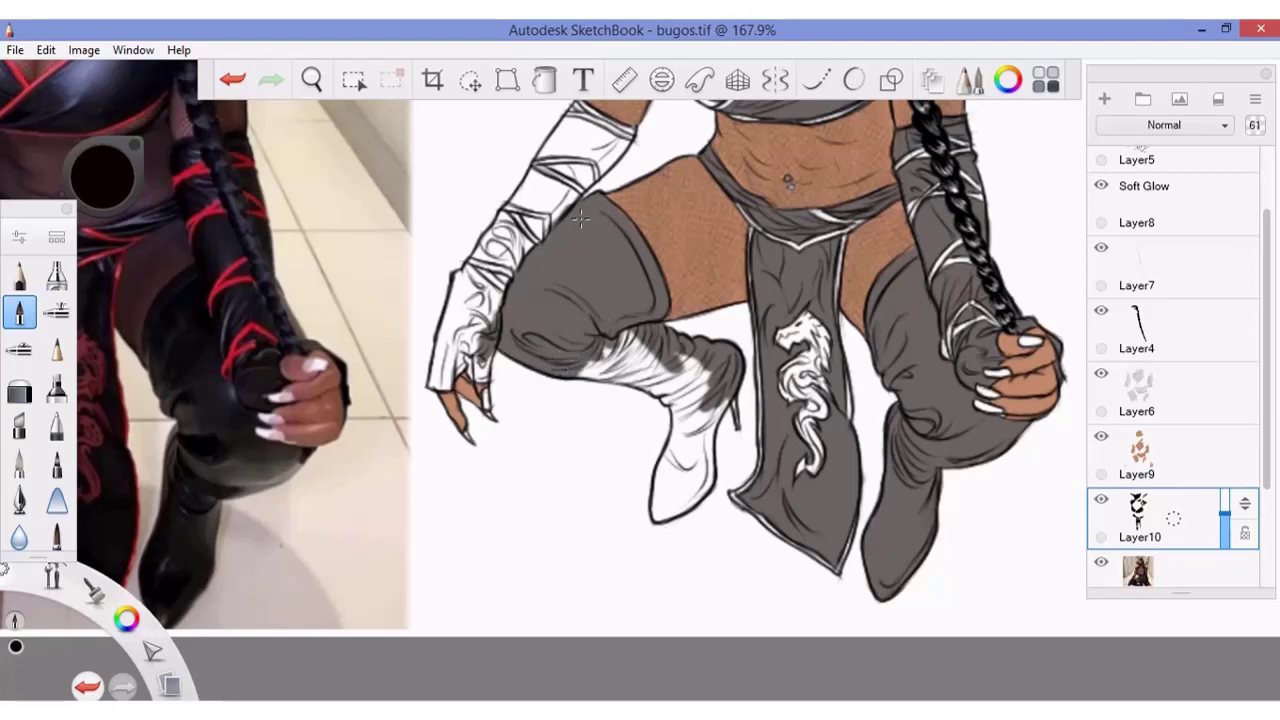
mouse_move(690, 395)
mouse_down()
mouse_move(619, 357)
mouse_move(630, 340)
mouse_up()
mouse_move(650, 385)
mouse_down()
mouse_move(592, 358)
mouse_move(580, 378)
mouse_up()
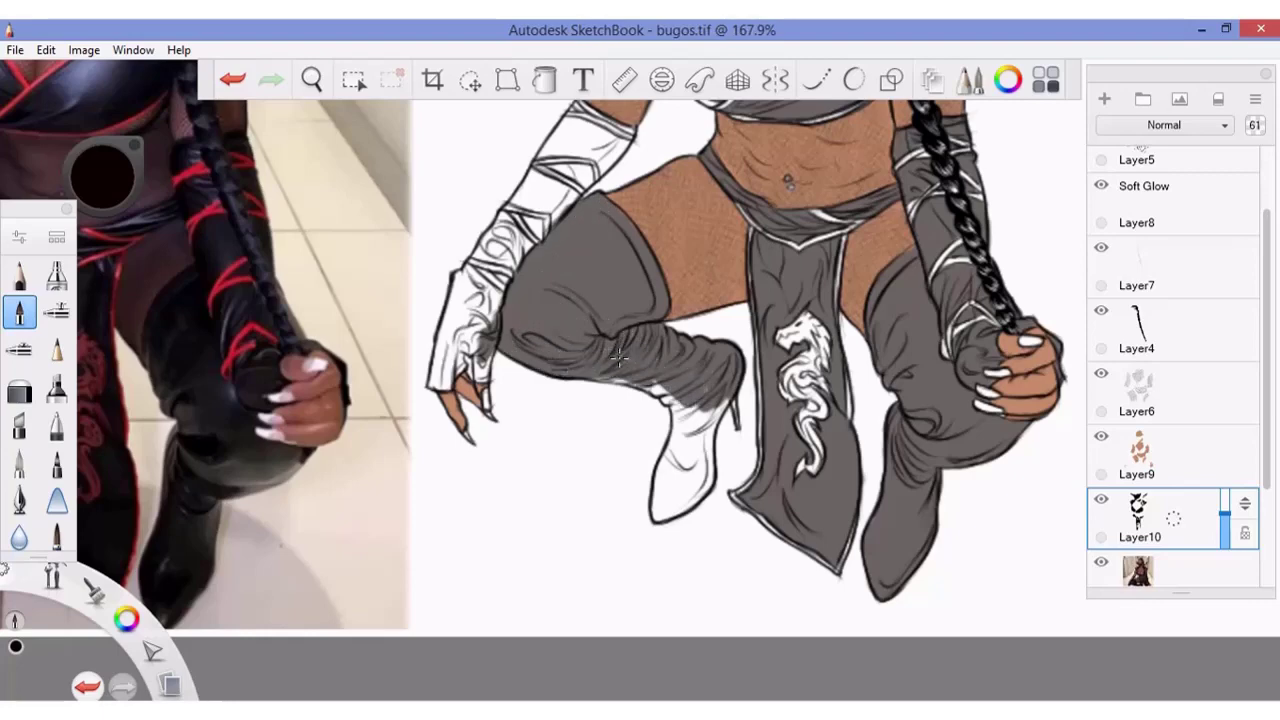
drag(720, 400, 670, 490)
mouse_move(675, 410)
mouse_down()
mouse_move(650, 515)
mouse_move(717, 430)
mouse_up()
mouse_move(710, 478)
mouse_down()
mouse_move(678, 515)
mouse_move(694, 490)
mouse_up()
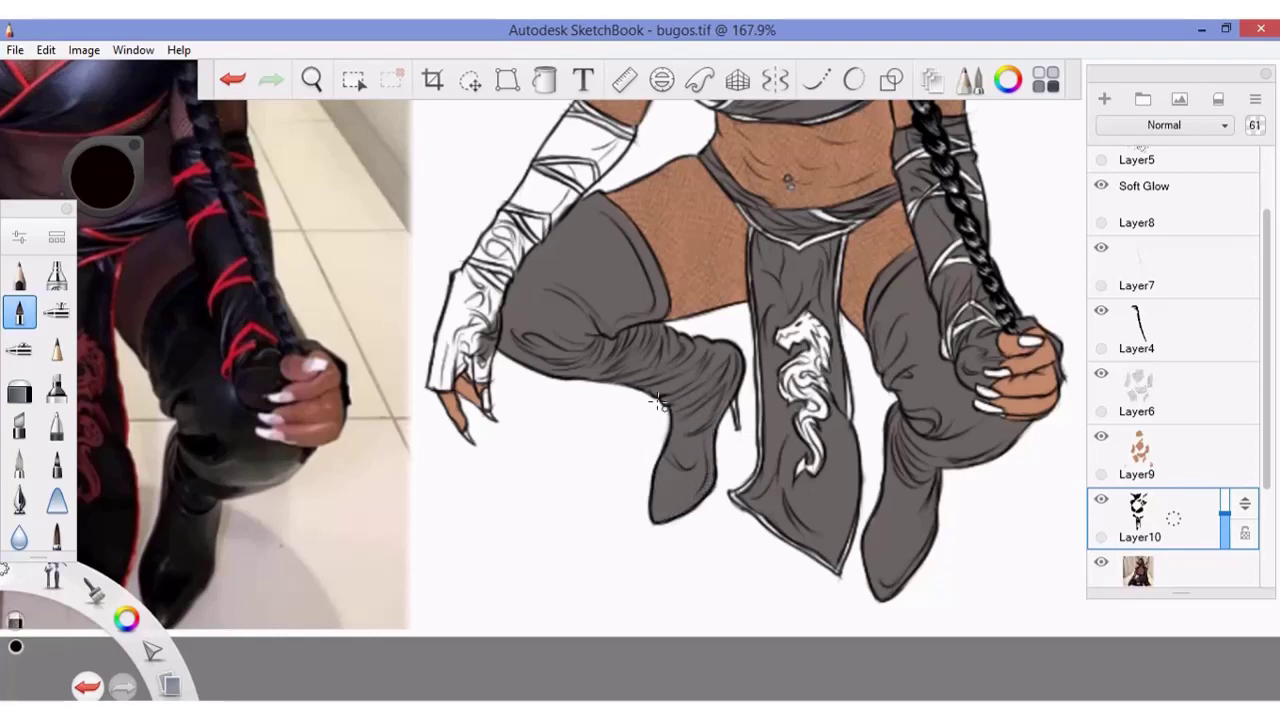
drag(111, 200, 485, 204)
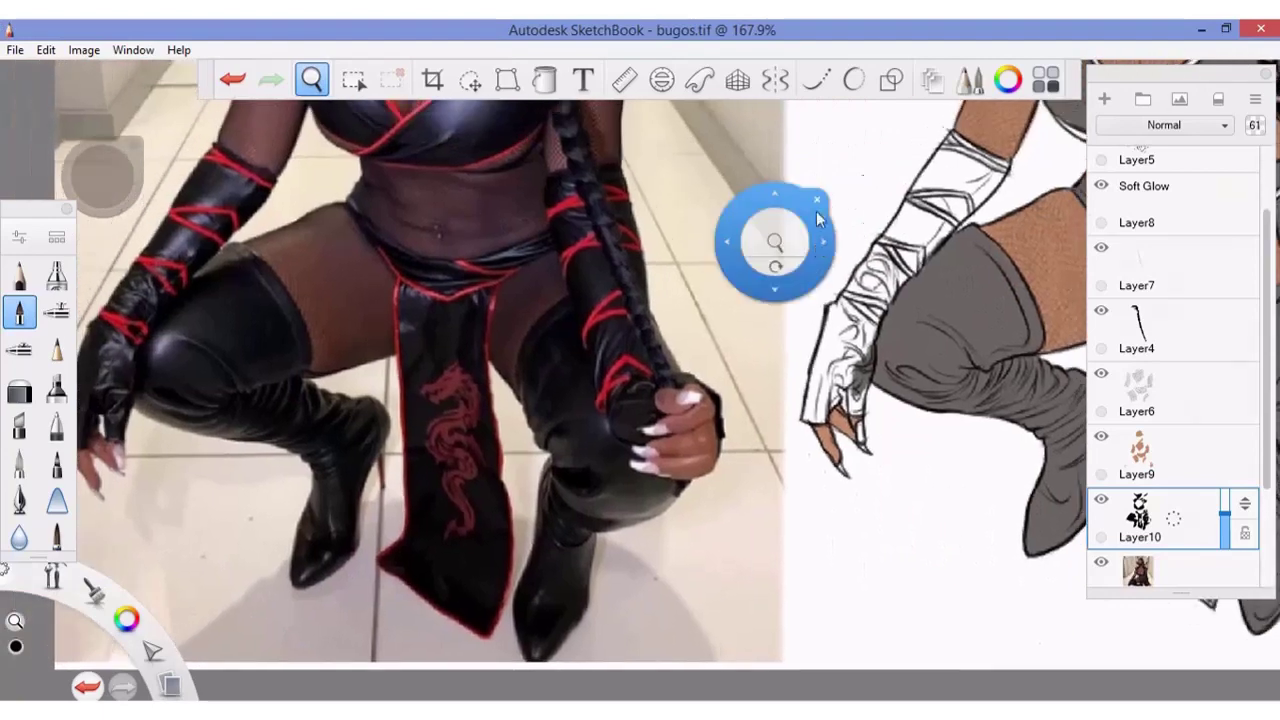
- Grey the white glove, its lower edge, the wrist and the glove highlight, leaving thin white straps
mouse_move(858, 370)
mouse_down()
mouse_move(860, 412)
mouse_move(830, 385)
mouse_move(835, 373)
mouse_move(804, 420)
mouse_up()
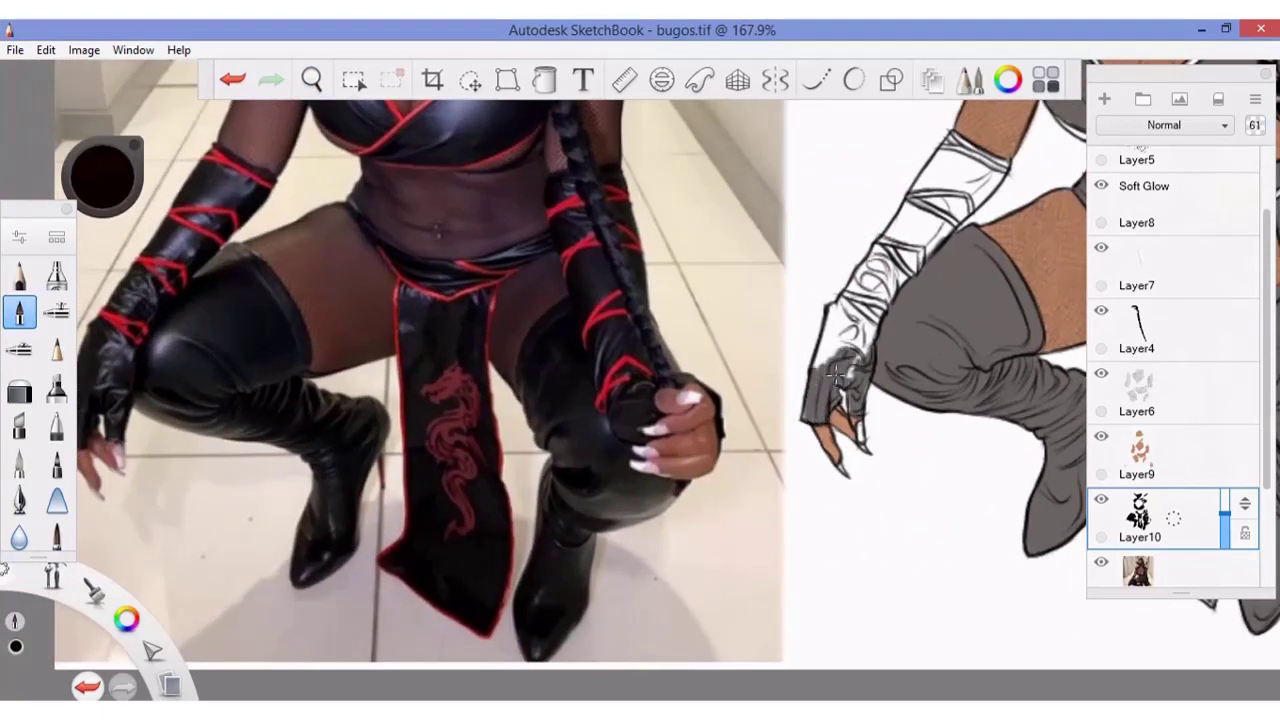
drag(836, 340, 816, 366)
mouse_move(860, 300)
mouse_down()
mouse_move(832, 322)
mouse_move(848, 334)
mouse_move(843, 305)
mouse_up()
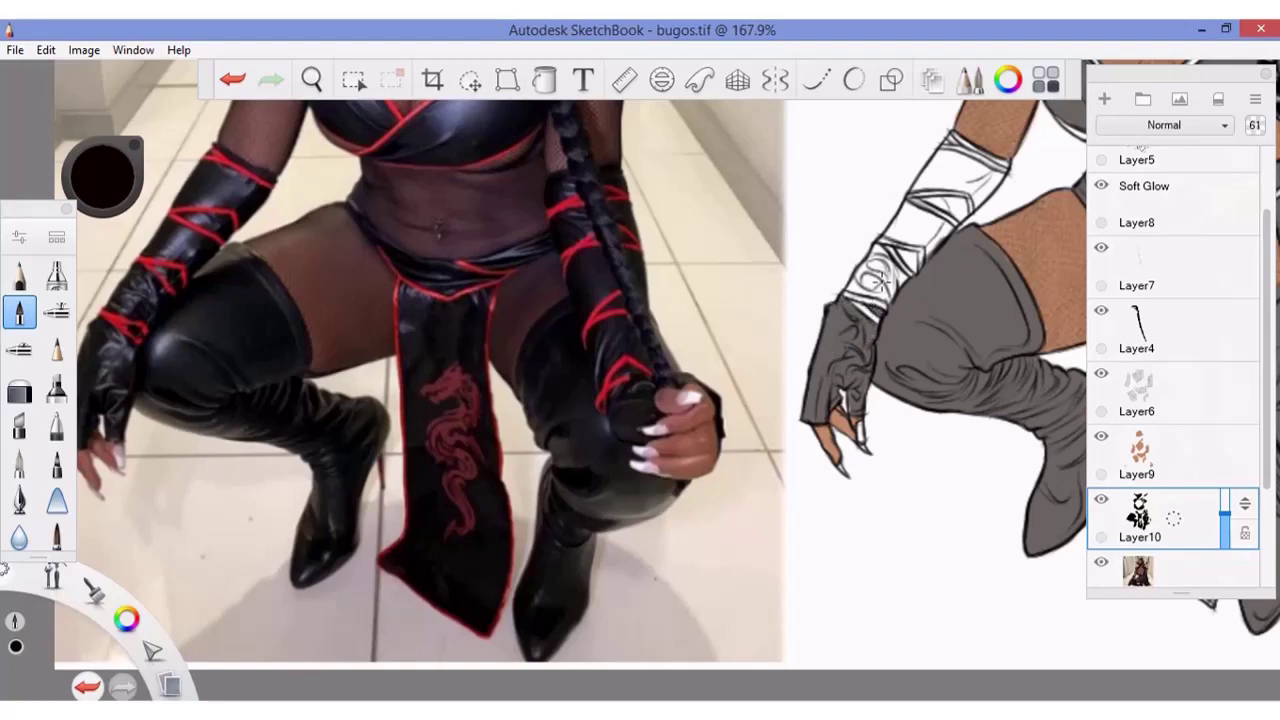
mouse_move(876, 262)
mouse_down()
mouse_move(872, 248)
mouse_move(886, 282)
mouse_move(858, 302)
mouse_move(876, 251)
mouse_move(932, 256)
mouse_move(950, 222)
mouse_move(890, 226)
mouse_move(924, 240)
mouse_move(896, 214)
mouse_move(938, 212)
mouse_up()
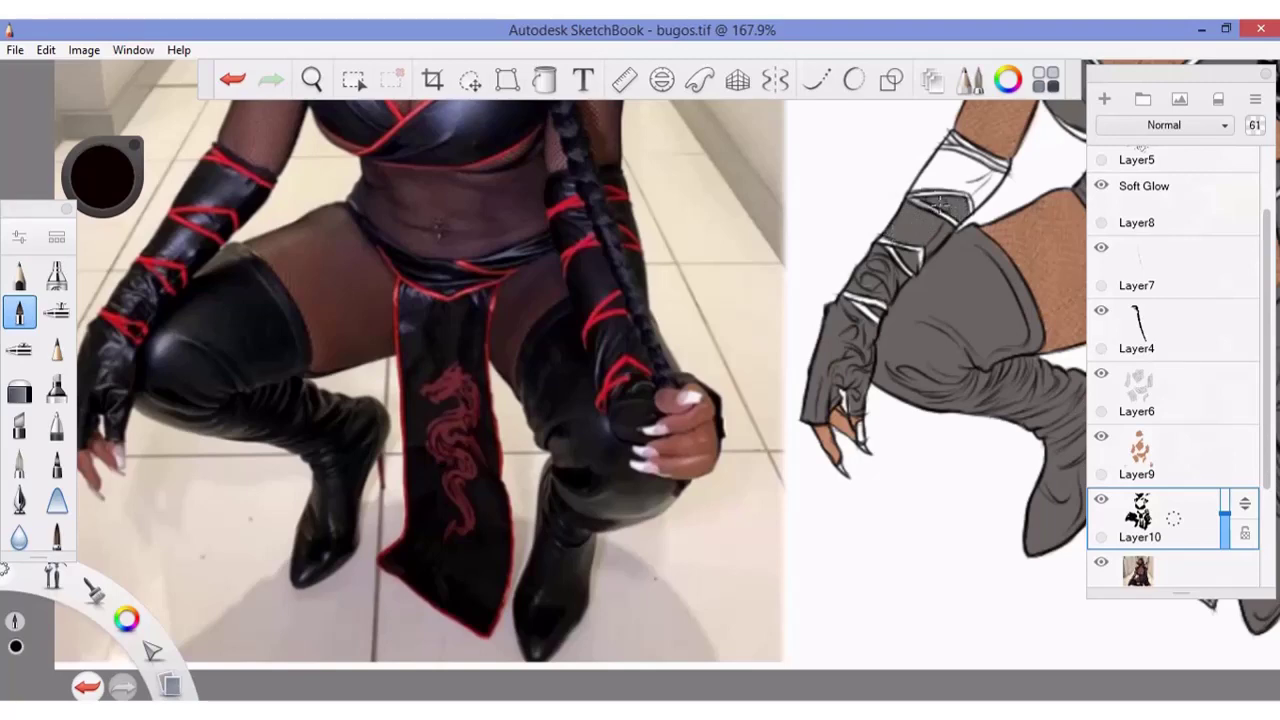
mouse_move(970, 205)
mouse_down()
mouse_move(990, 168)
mouse_move(958, 156)
mouse_move(978, 170)
mouse_up()
mouse_move(911, 190)
mouse_down()
mouse_move(940, 178)
mouse_move(965, 190)
mouse_move(963, 170)
mouse_up()
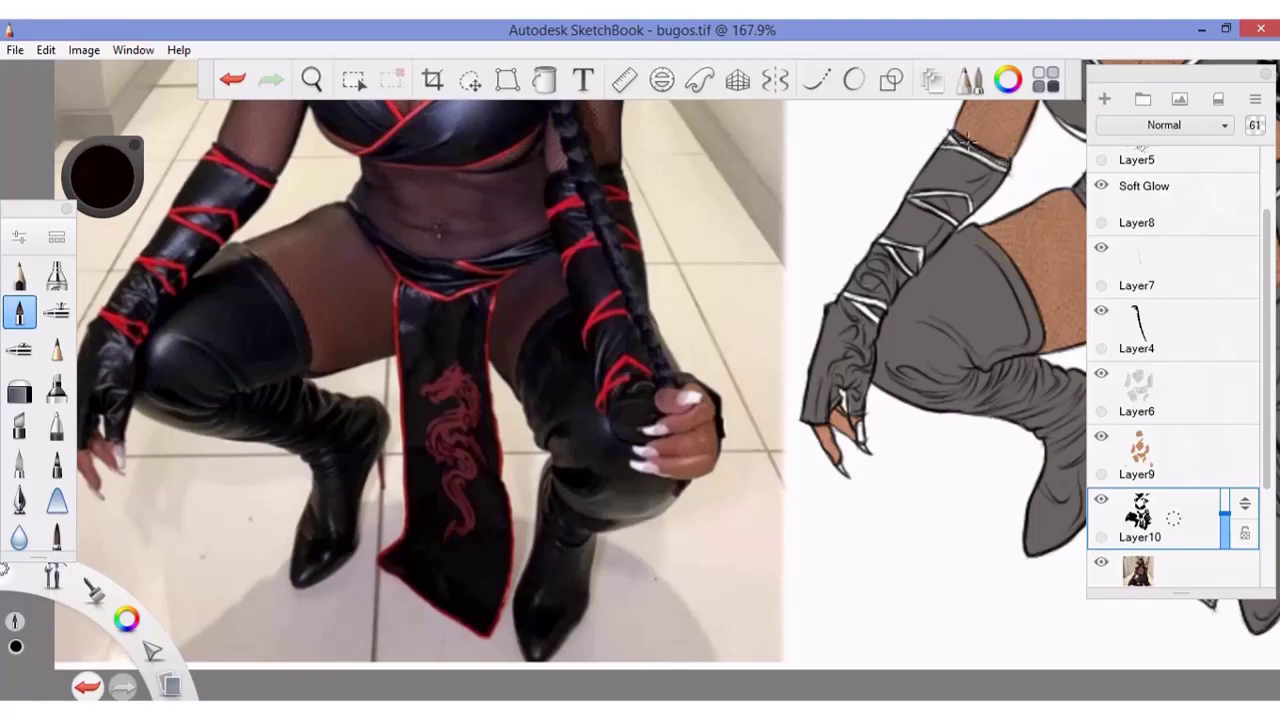
click(311, 80)
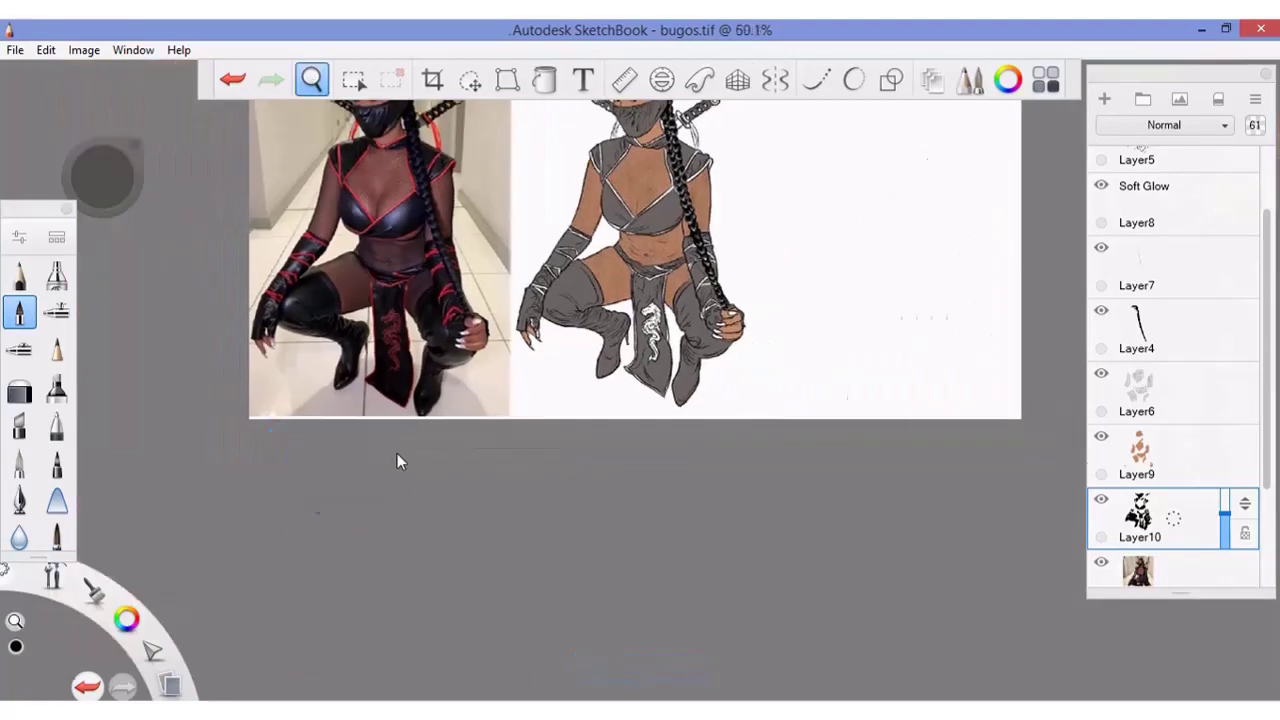
- Add a new layer, Layer11, and choose a saturated red brush colour
drag(349, 271, 458, 505)
click(1104, 99)
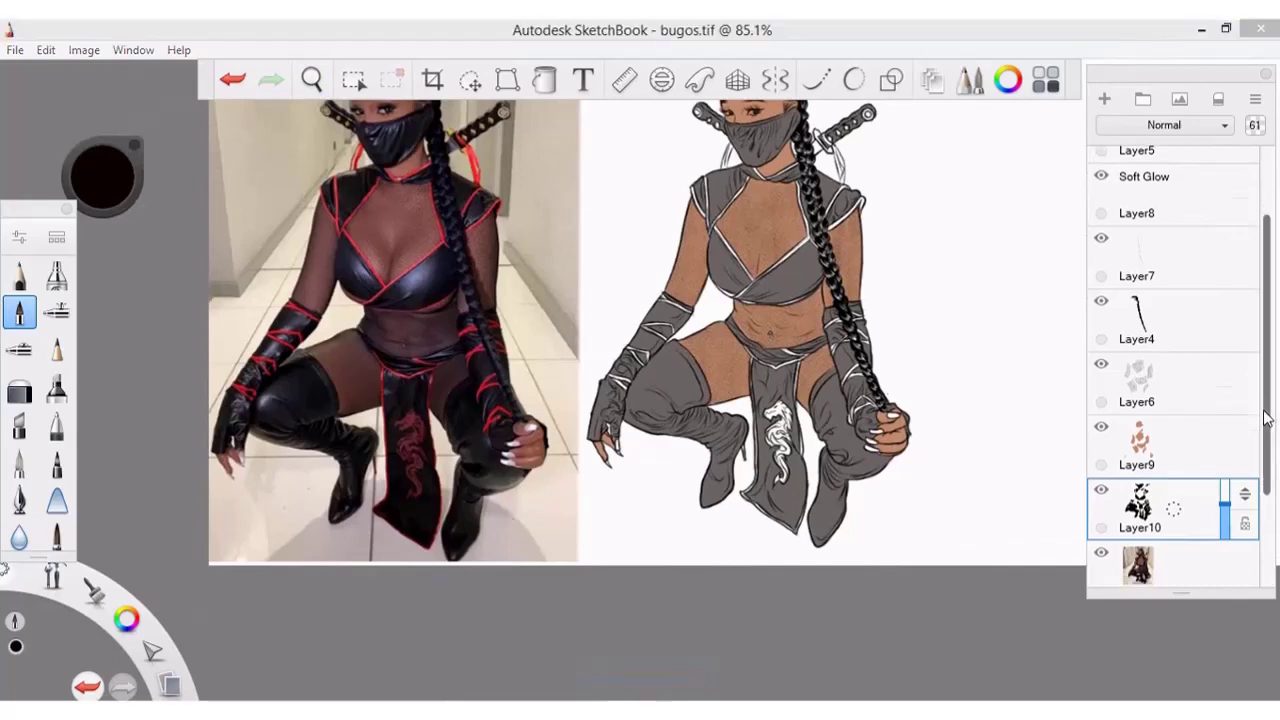
click(1008, 80)
drag(1112, 396, 1102, 405)
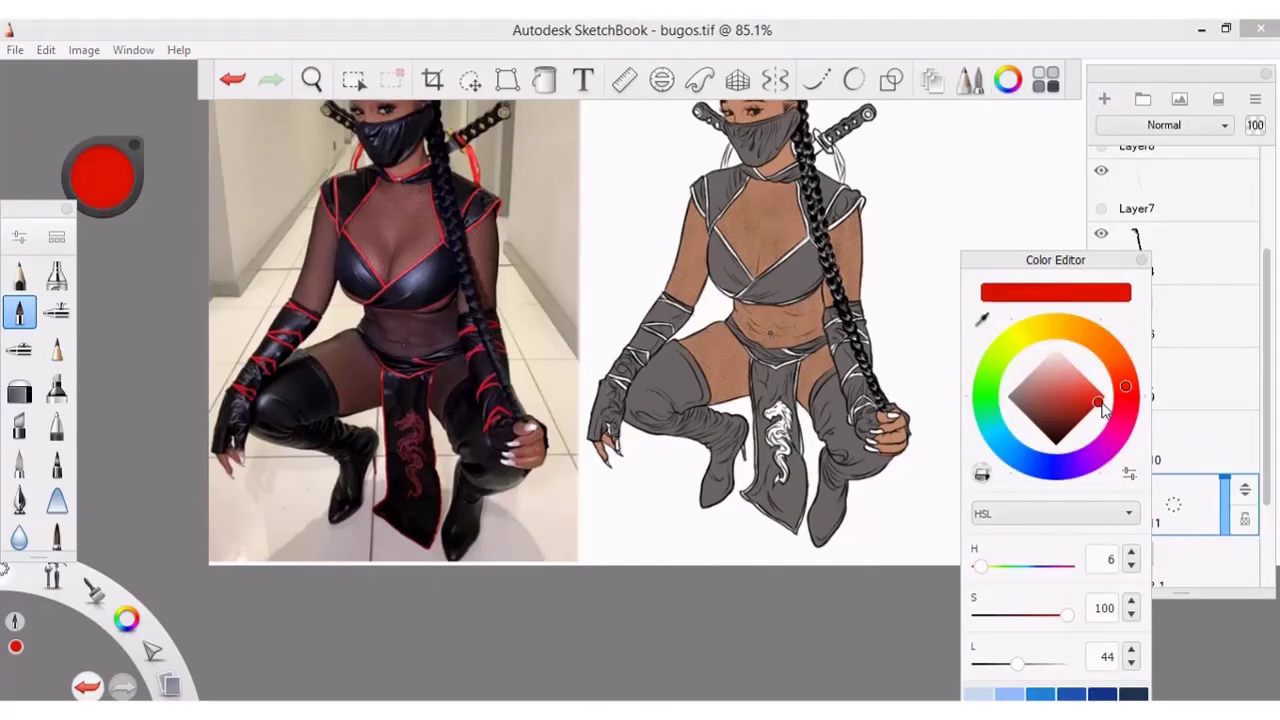
click(1141, 259)
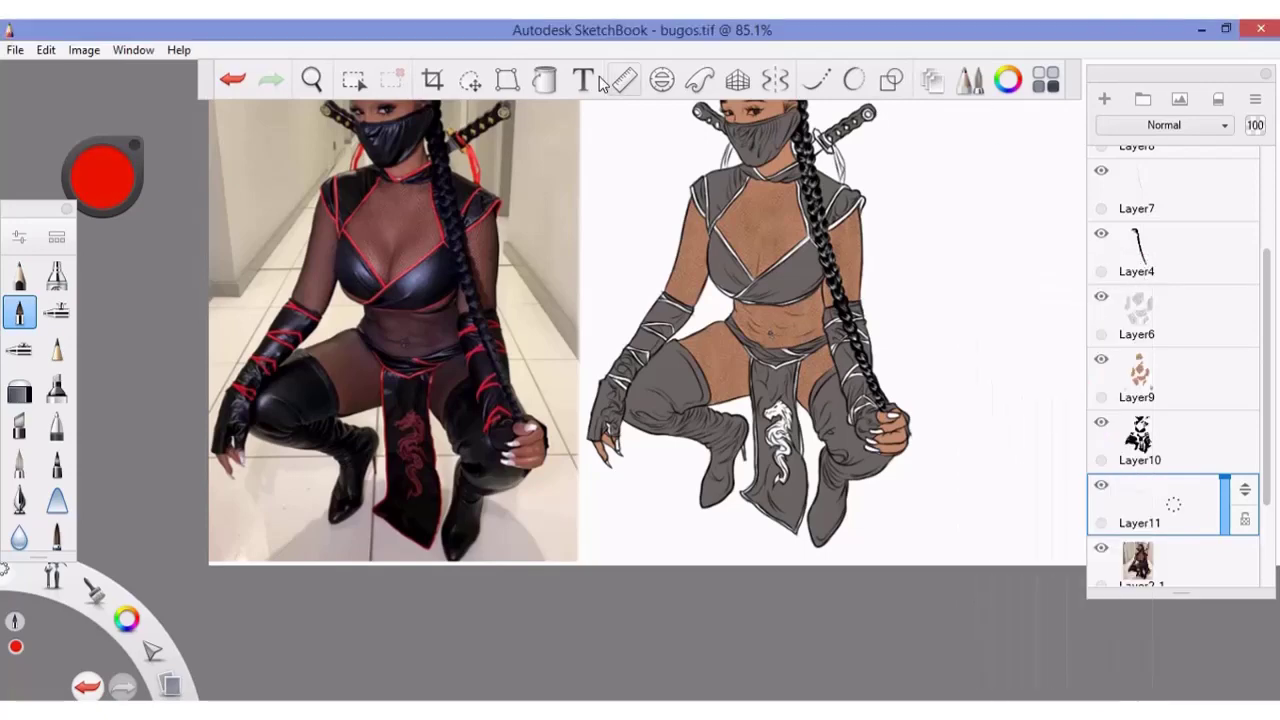
click(311, 80)
drag(414, 415, 432, 507)
click(707, 318)
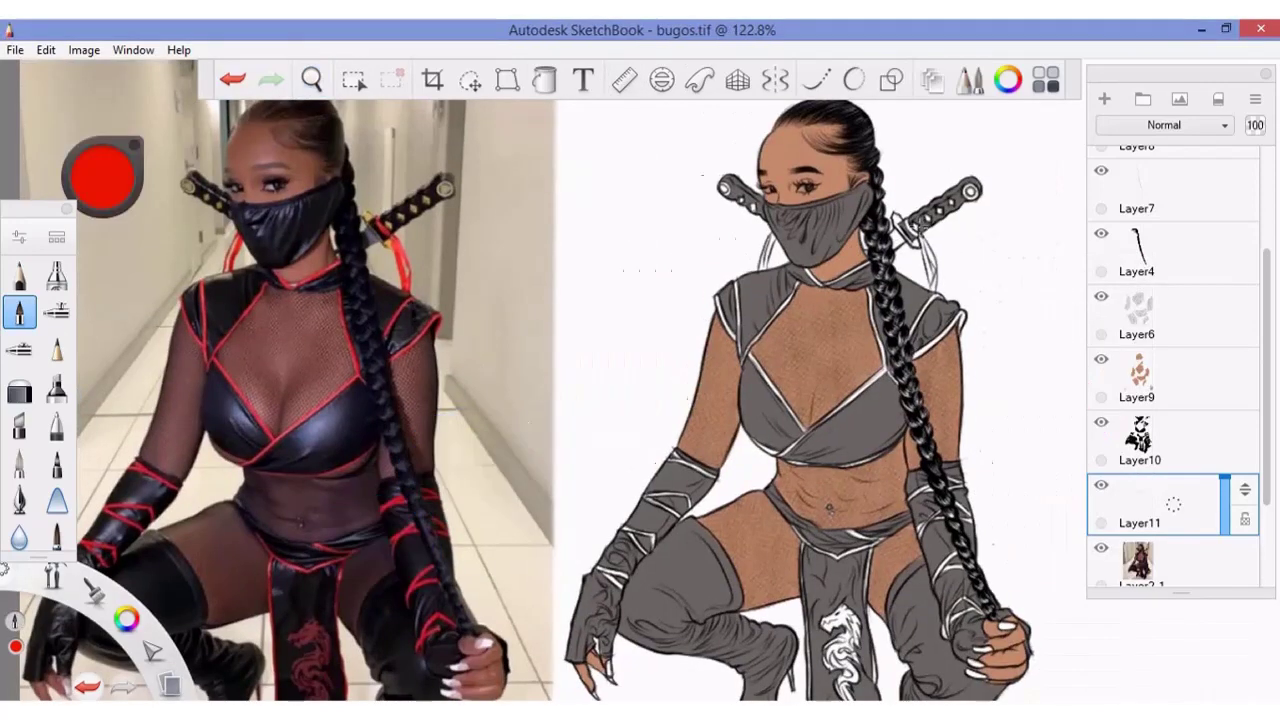
- Paint red trim on the sword wrap, shoulders and collar, and raise Layer10 opacity to 100
mouse_move(905, 218)
mouse_down()
mouse_move(940, 258)
mouse_move(932, 270)
mouse_move(926, 260)
mouse_move(932, 286)
mouse_up()
mouse_move(914, 244)
mouse_down()
mouse_move(936, 268)
mouse_move(910, 338)
mouse_up()
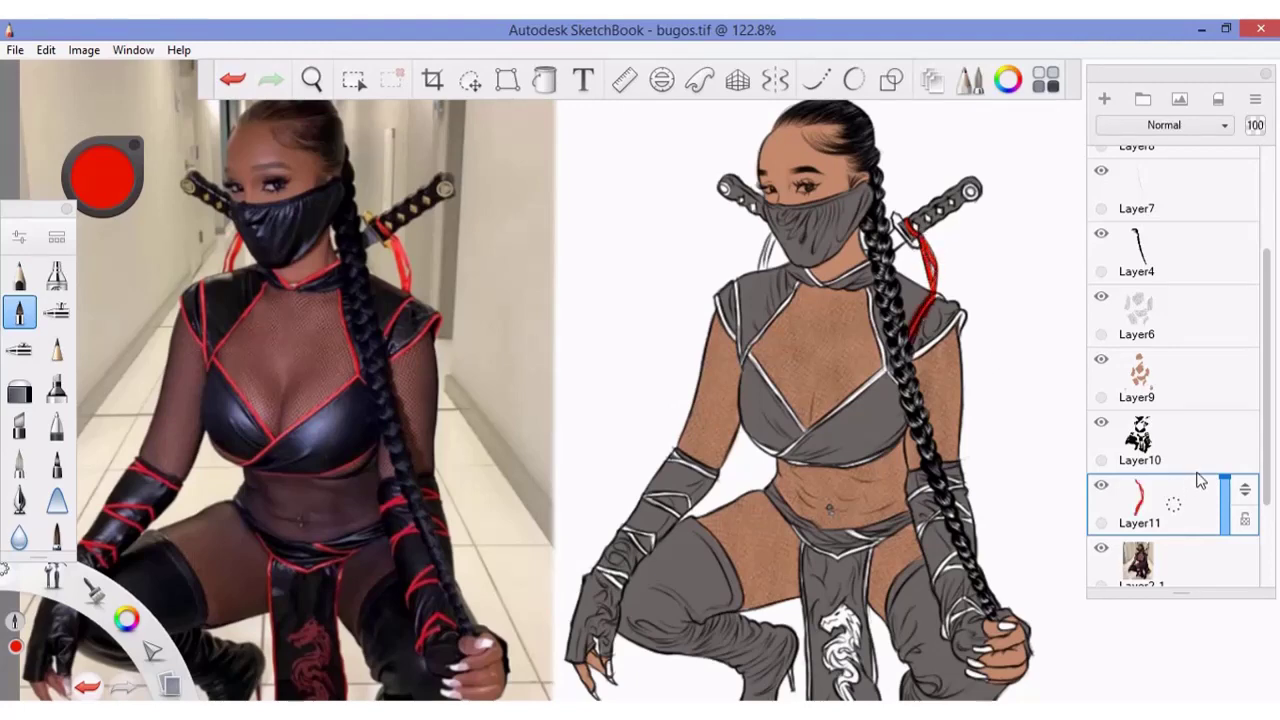
key(ctrl+z)
key(ctrl+z)
key(ctrl+y)
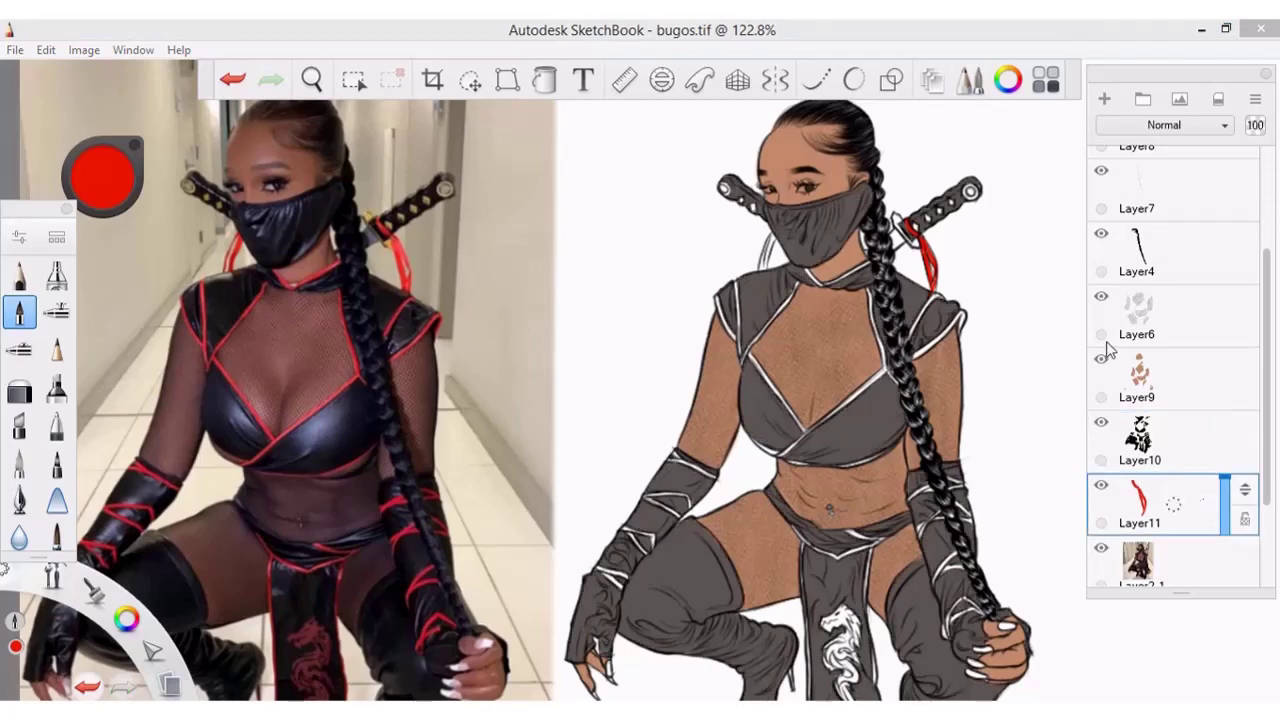
mouse_move(932, 280)
mouse_down()
mouse_move(904, 346)
mouse_move(948, 308)
mouse_up()
drag(906, 356, 964, 312)
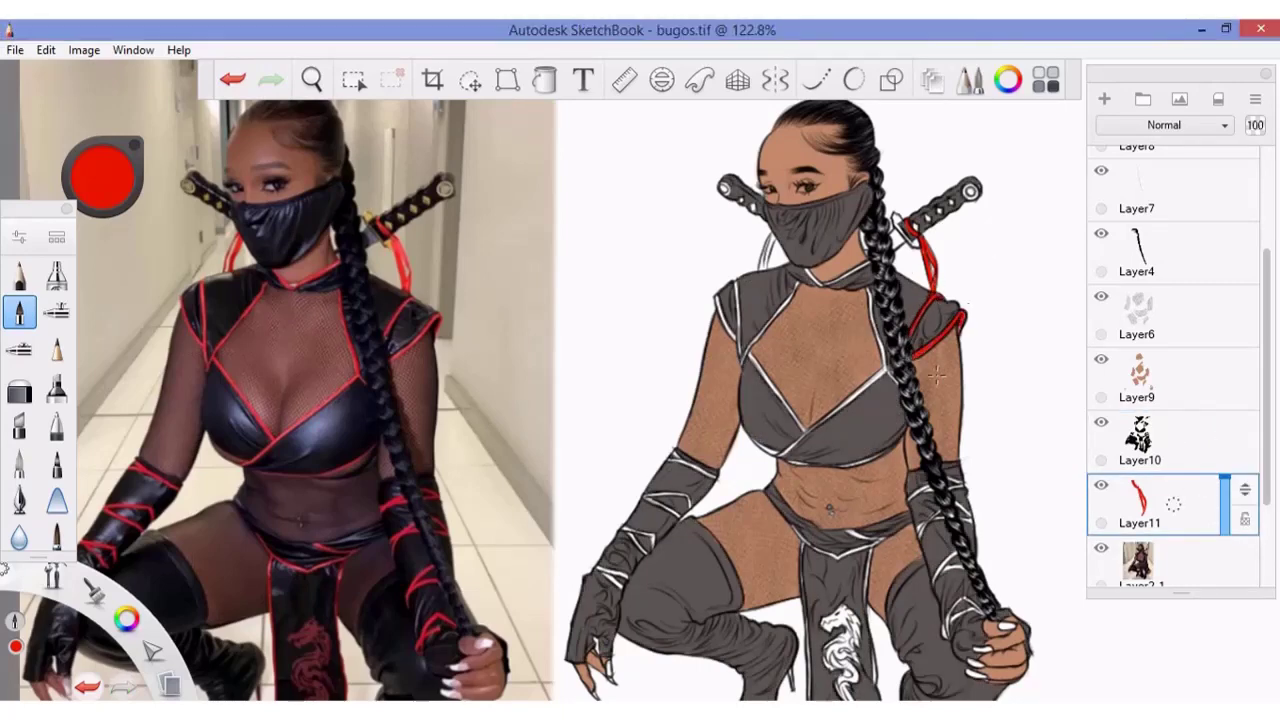
mouse_move(812, 262)
mouse_down()
mouse_move(806, 276)
mouse_move(864, 266)
mouse_up()
mouse_move(734, 282)
mouse_down()
mouse_move(744, 358)
mouse_move(732, 334)
mouse_move(800, 282)
mouse_up()
click(1185, 445)
drag(1174, 441, 1215, 441)
- On Layer11, trace red trim along the chest V, bra edges and right glove stripes
click(1160, 505)
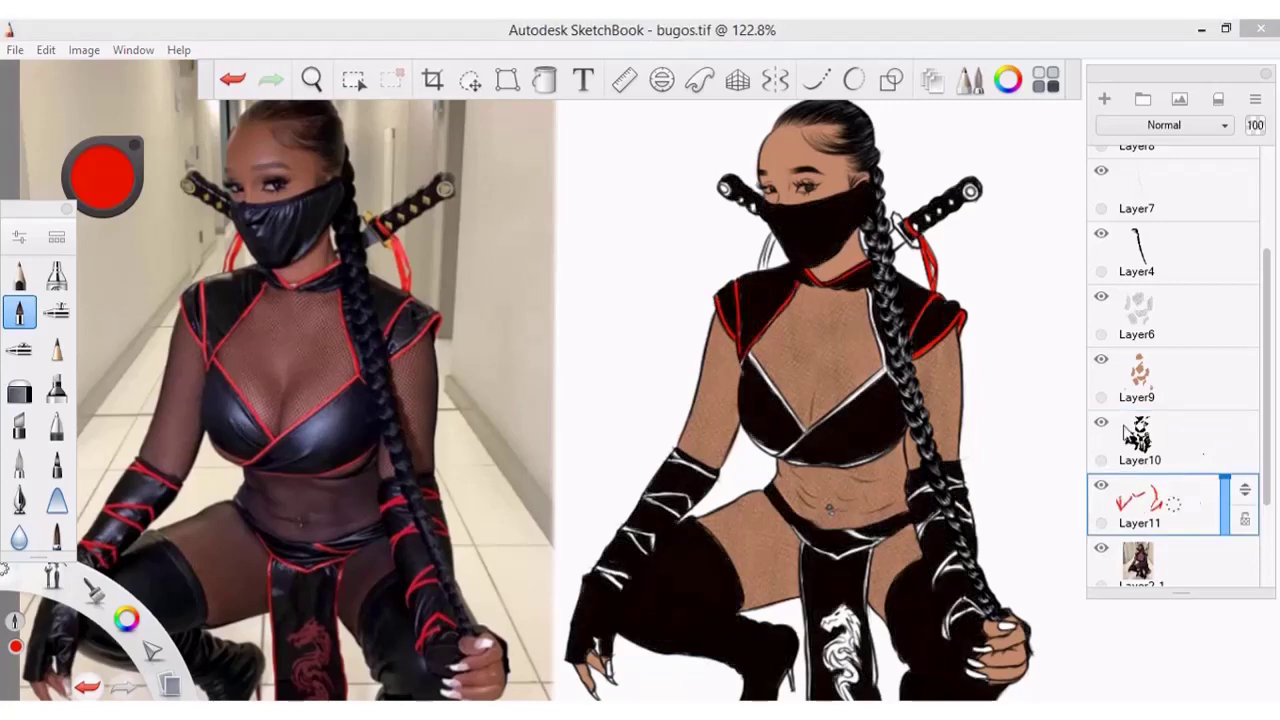
mouse_move(748, 354)
mouse_down()
mouse_move(796, 414)
mouse_move(888, 364)
mouse_move(870, 292)
mouse_up()
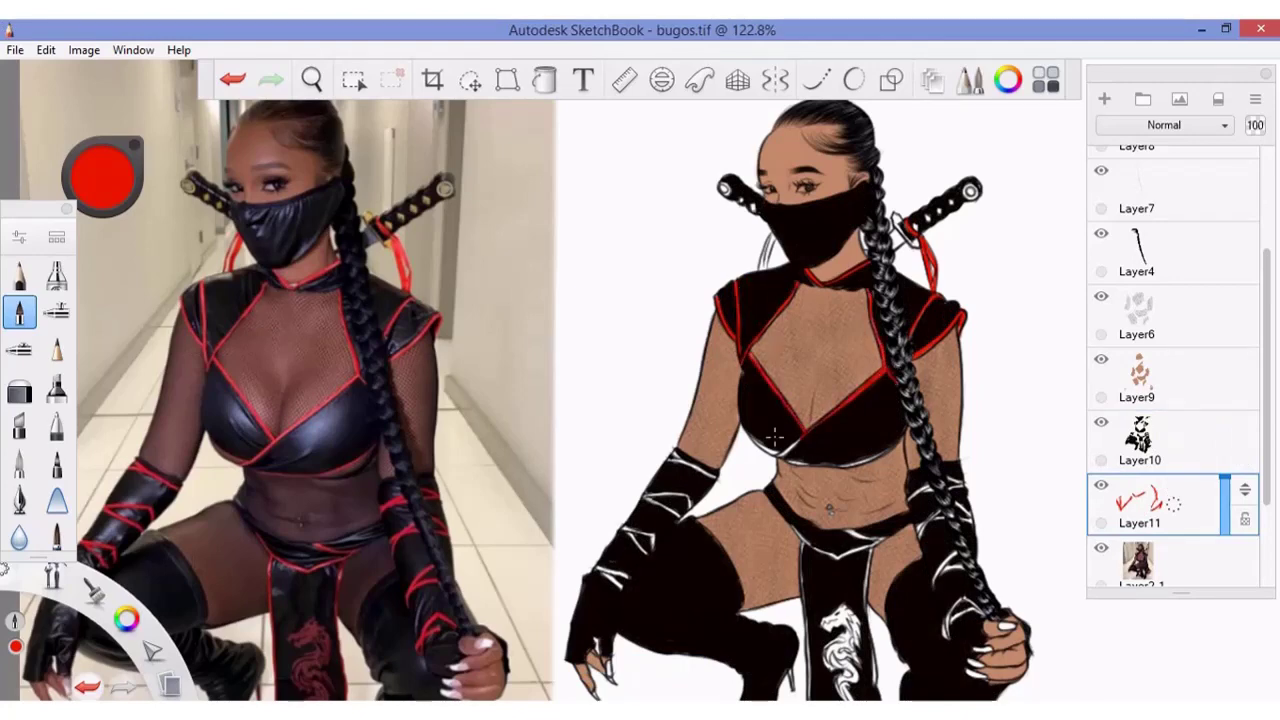
drag(745, 432, 782, 456)
drag(786, 445, 896, 448)
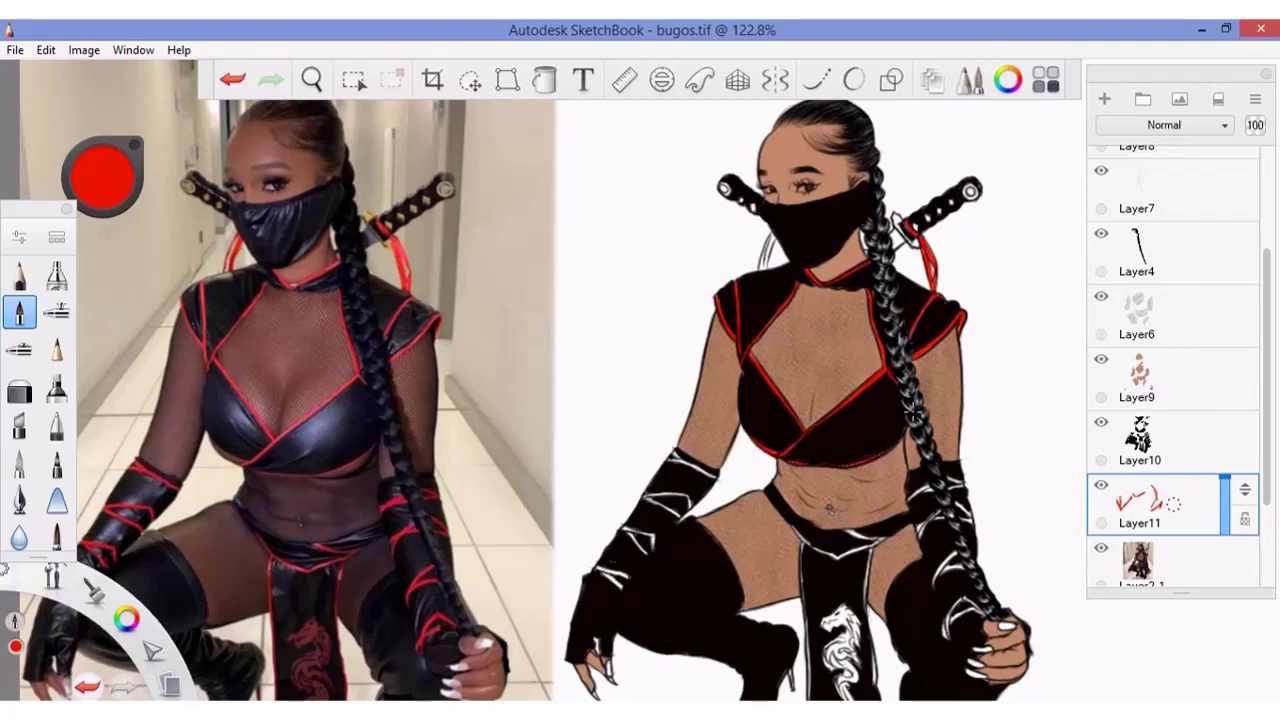
drag(905, 500, 962, 476)
drag(918, 538, 945, 514)
drag(932, 588, 958, 558)
drag(950, 620, 985, 606)
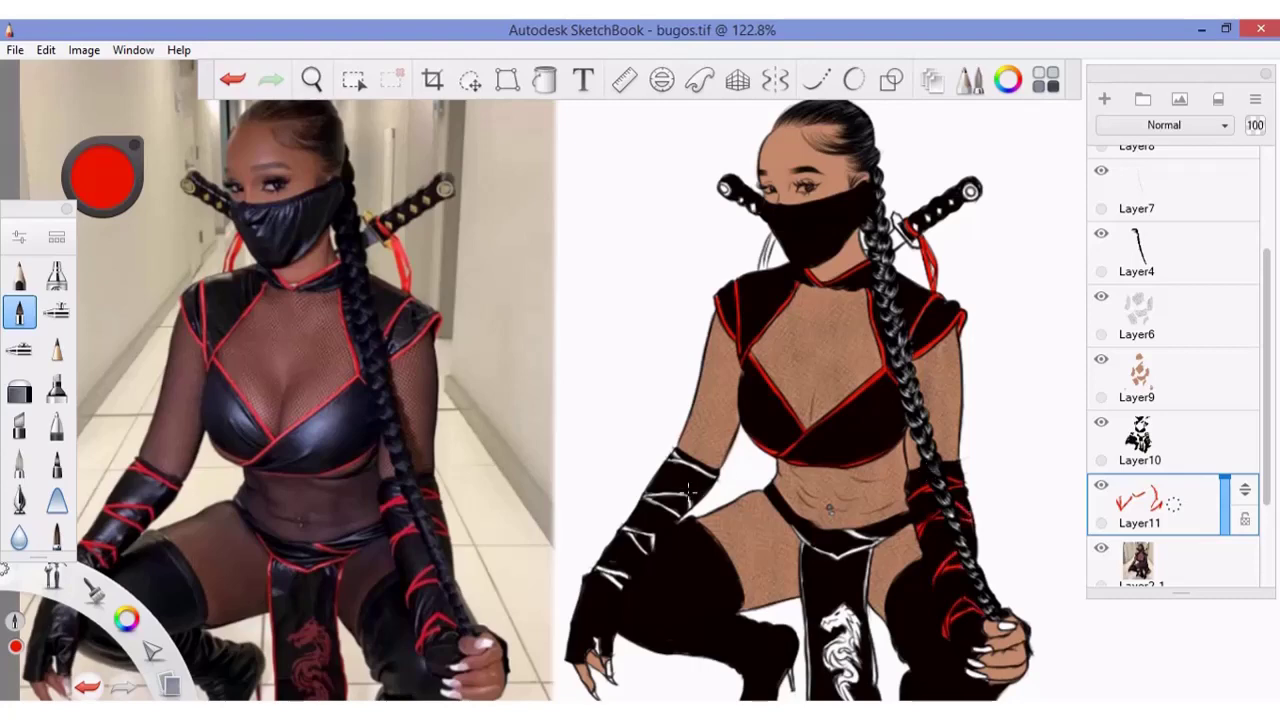
- Add red trim along the briefs and red stripes across the left glove
mouse_move(790, 524)
mouse_down()
mouse_move(836, 556)
mouse_move(888, 536)
mouse_up()
drag(662, 500, 684, 494)
drag(628, 546, 652, 530)
drag(698, 484, 708, 468)
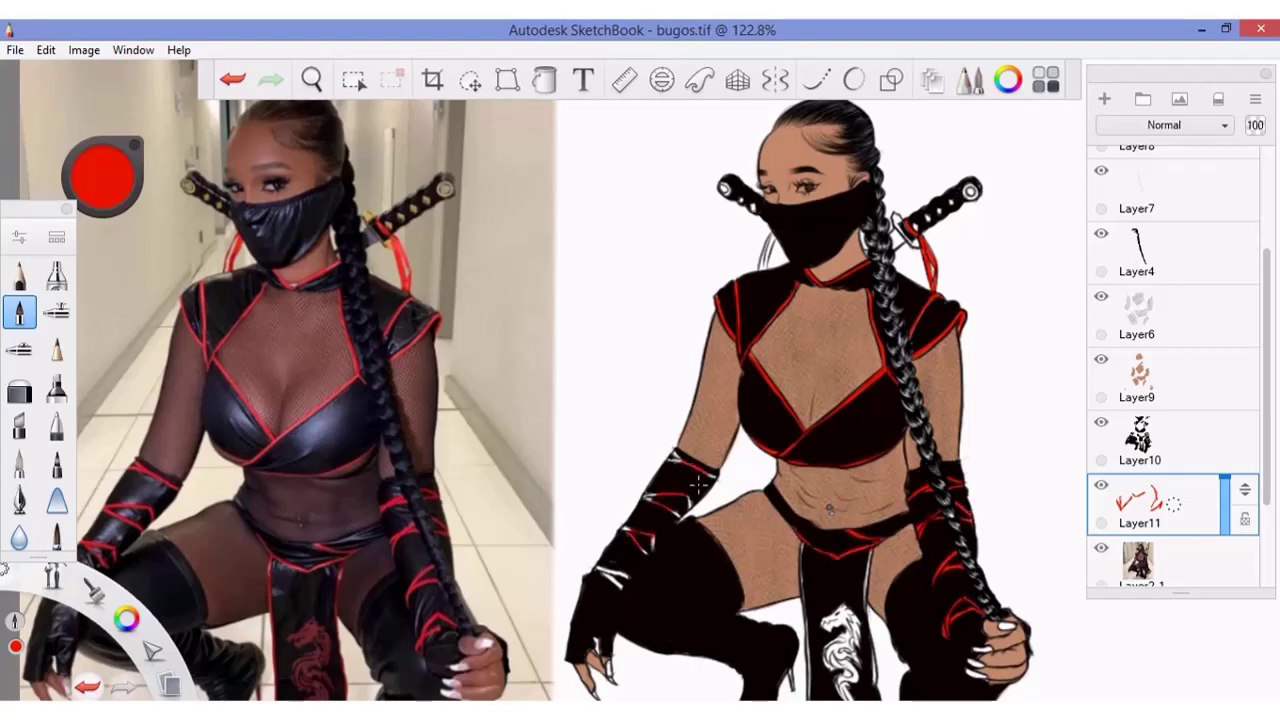
mouse_move(610, 588)
mouse_down()
mouse_move(632, 572)
mouse_move(618, 566)
mouse_up()
drag(638, 502, 656, 492)
drag(666, 464, 682, 444)
drag(686, 510, 694, 496)
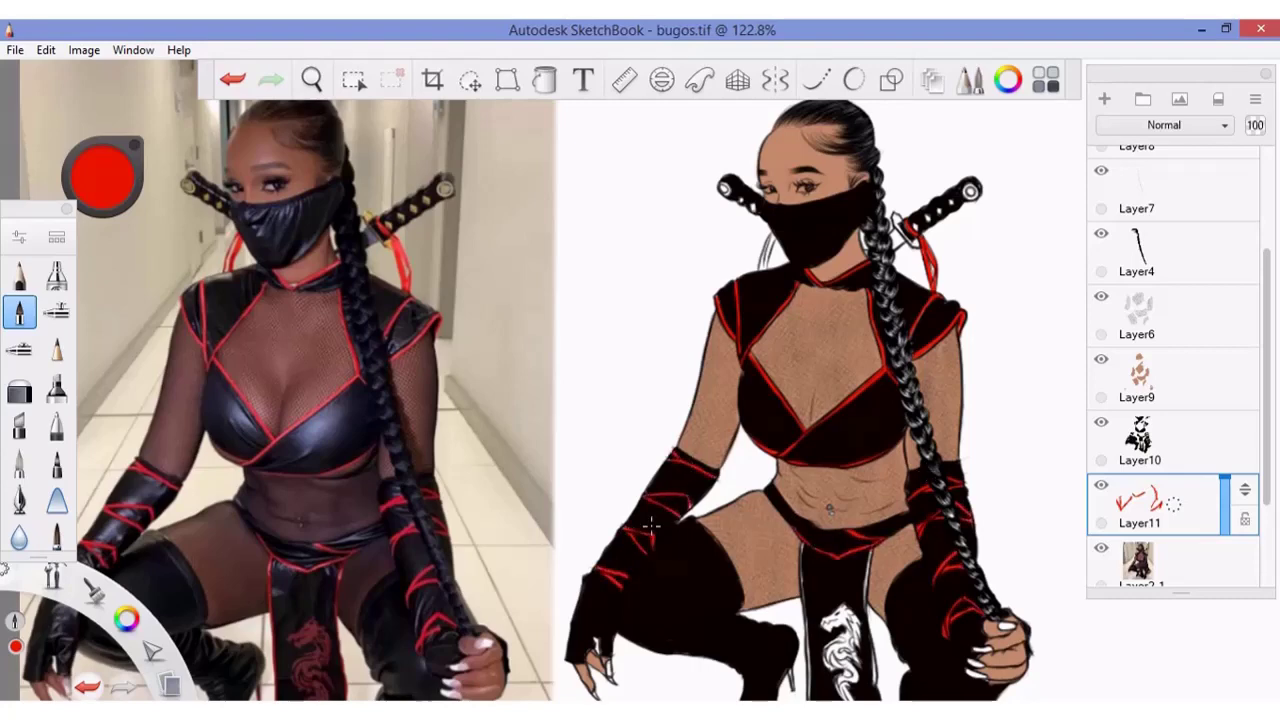
drag(491, 366, 396, 151)
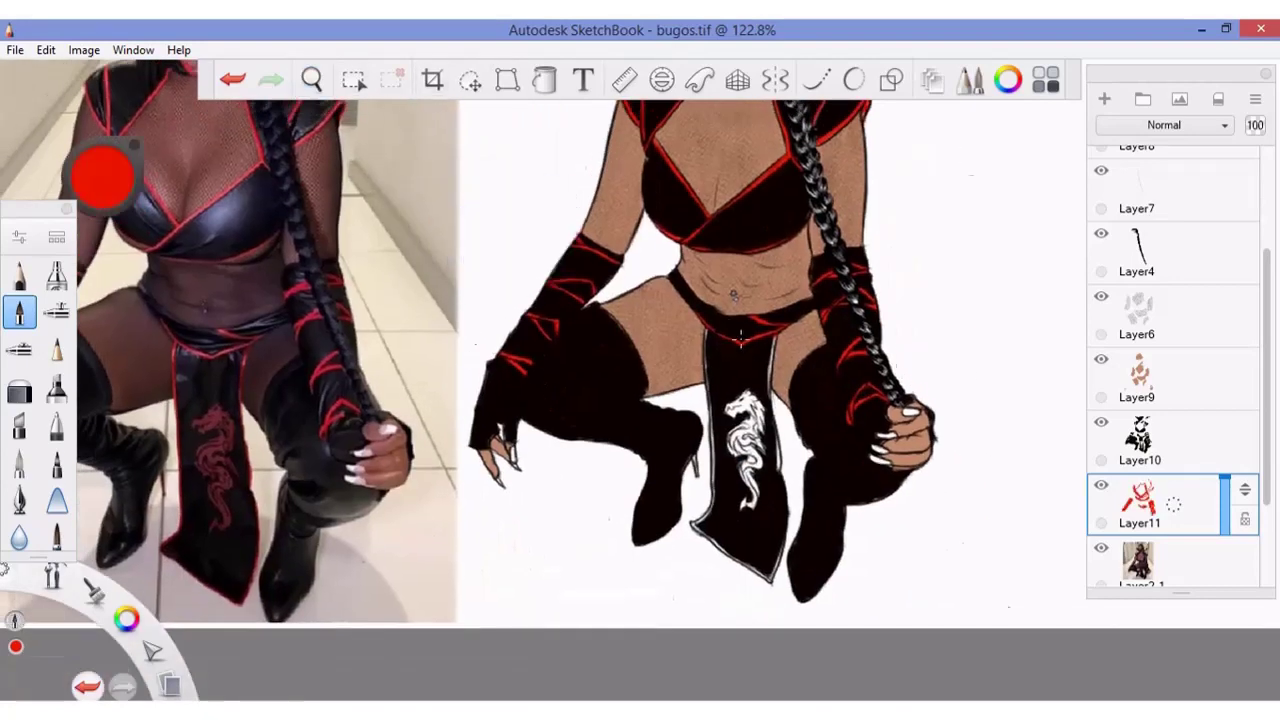
- Outline the loincloth edges and tip in red and recolour the dragon emblem red
drag(772, 384, 768, 336)
drag(772, 408, 770, 378)
drag(780, 476, 774, 440)
mouse_move(708, 390)
mouse_down()
mouse_move(712, 484)
mouse_move(694, 530)
mouse_move(772, 586)
mouse_up()
drag(772, 580, 786, 538)
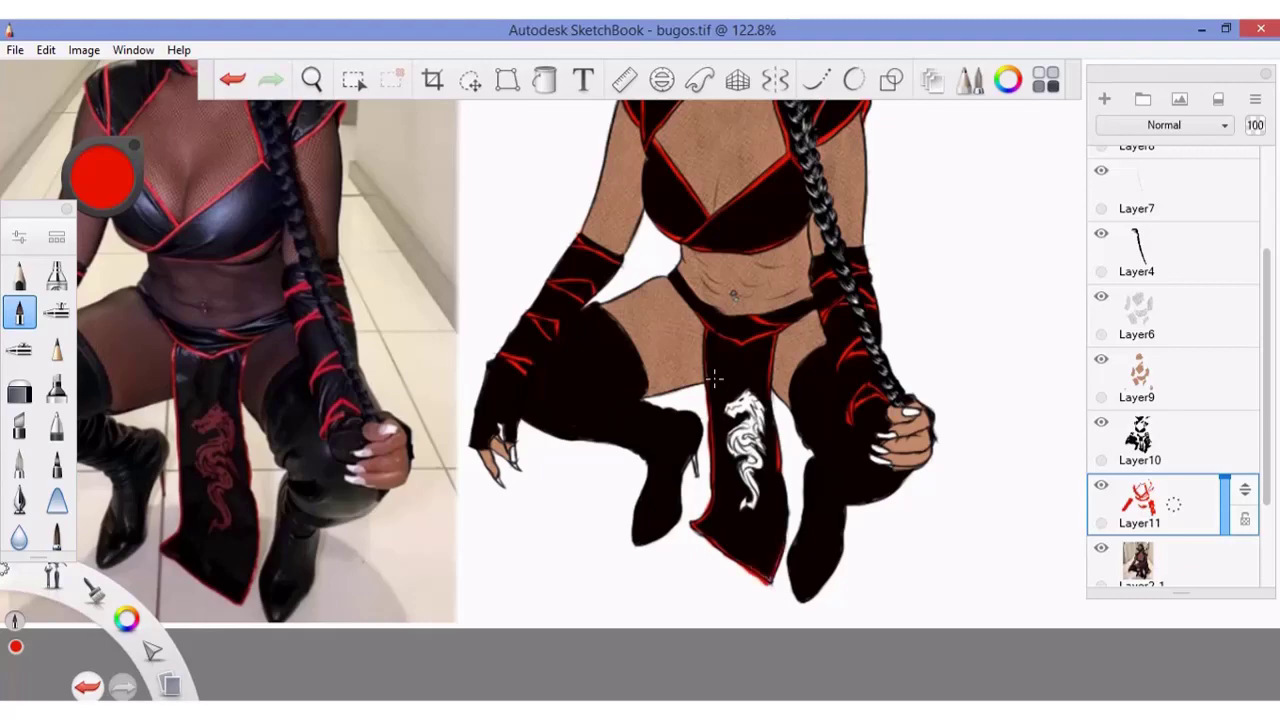
drag(724, 402, 736, 456)
drag(752, 508, 736, 382)
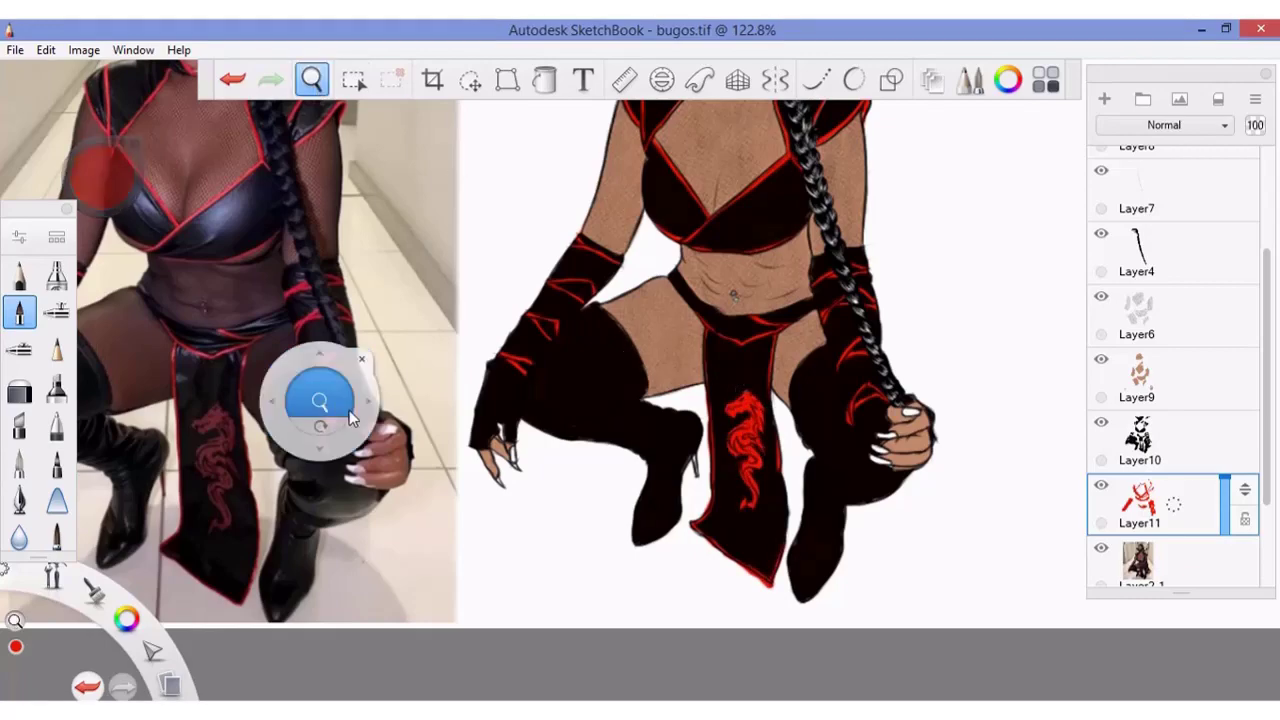
- Add red edging down the boot's left edge
drag(321, 402, 229, 194)
mouse_move(886, 322)
mouse_down()
mouse_move(898, 600)
mouse_move(860, 620)
mouse_up()
click(311, 80)
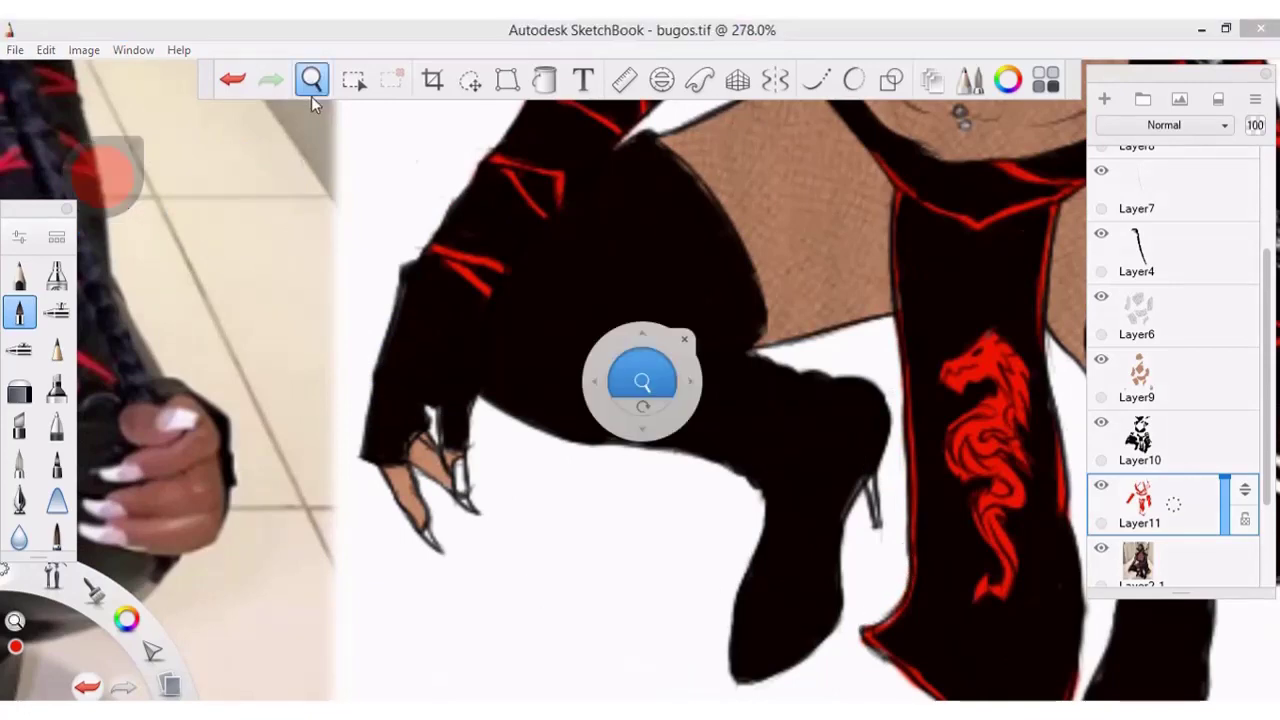
drag(640, 371, 576, 329)
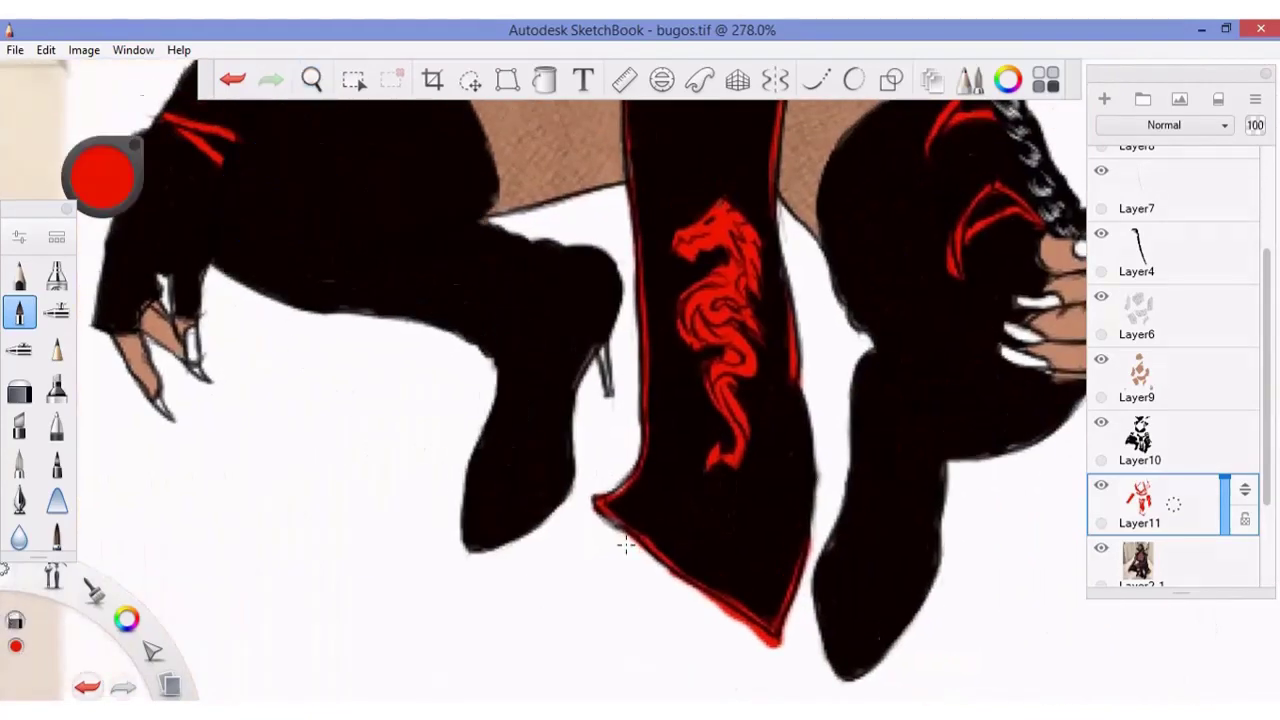
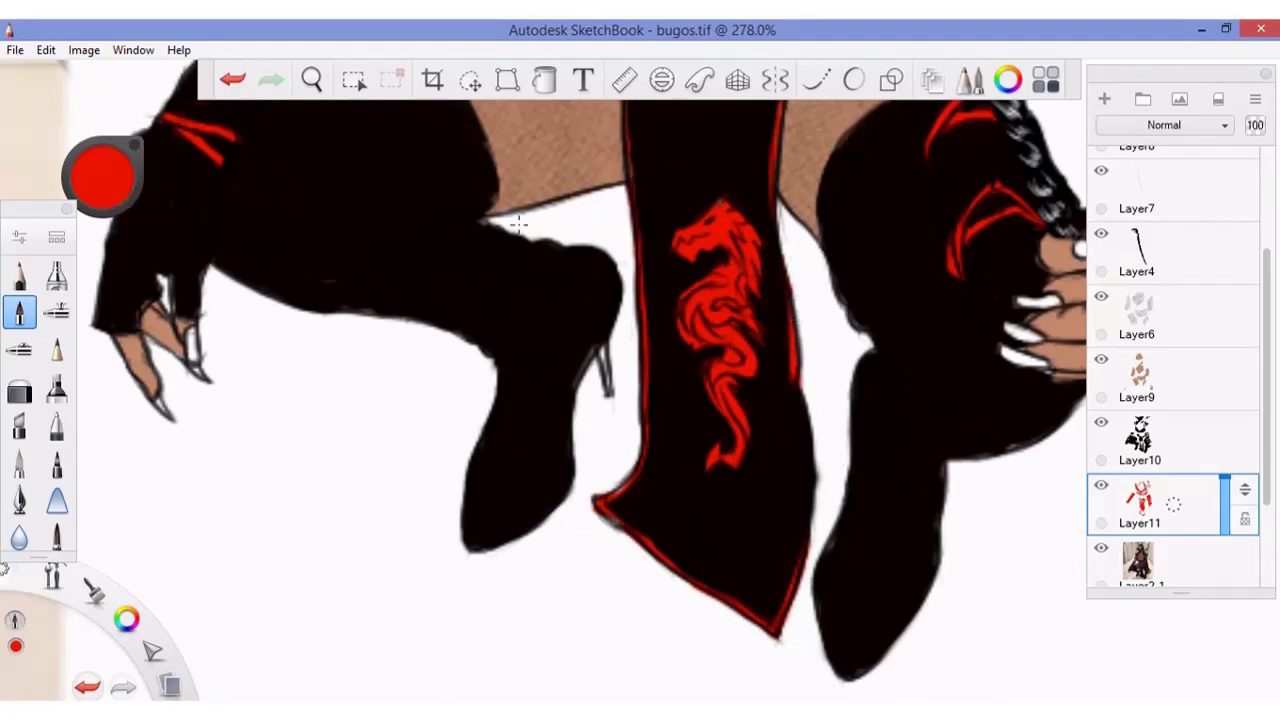
- Make Layer10 the active layer and set the brush colour to black
key(ctrl+z)
key(ctrl+y)
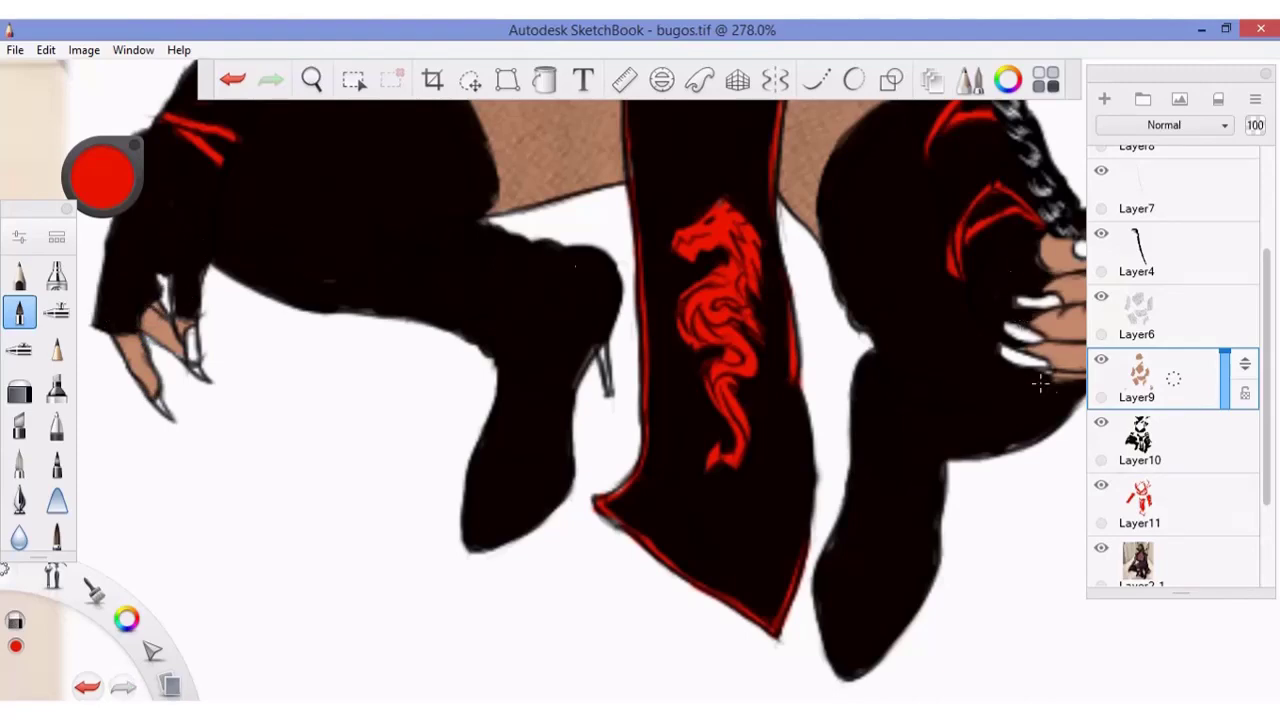
drag(454, 211, 461, 223)
click(1215, 462)
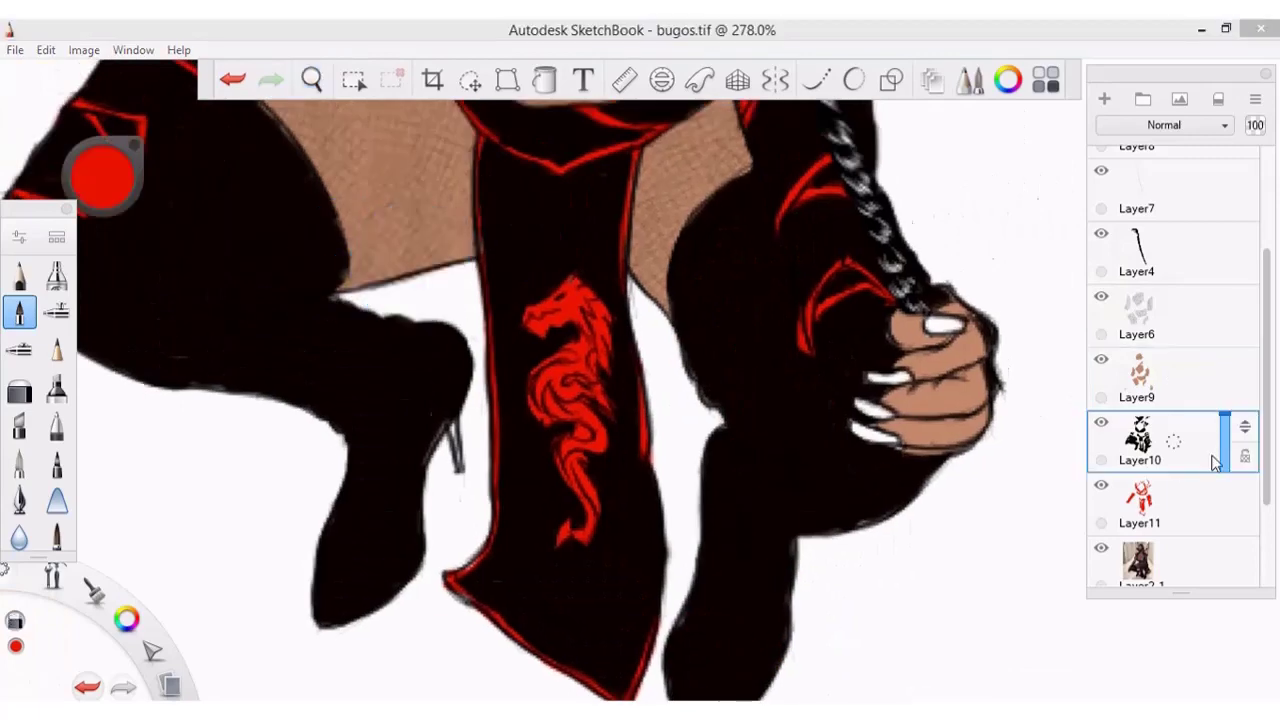
click(1057, 440)
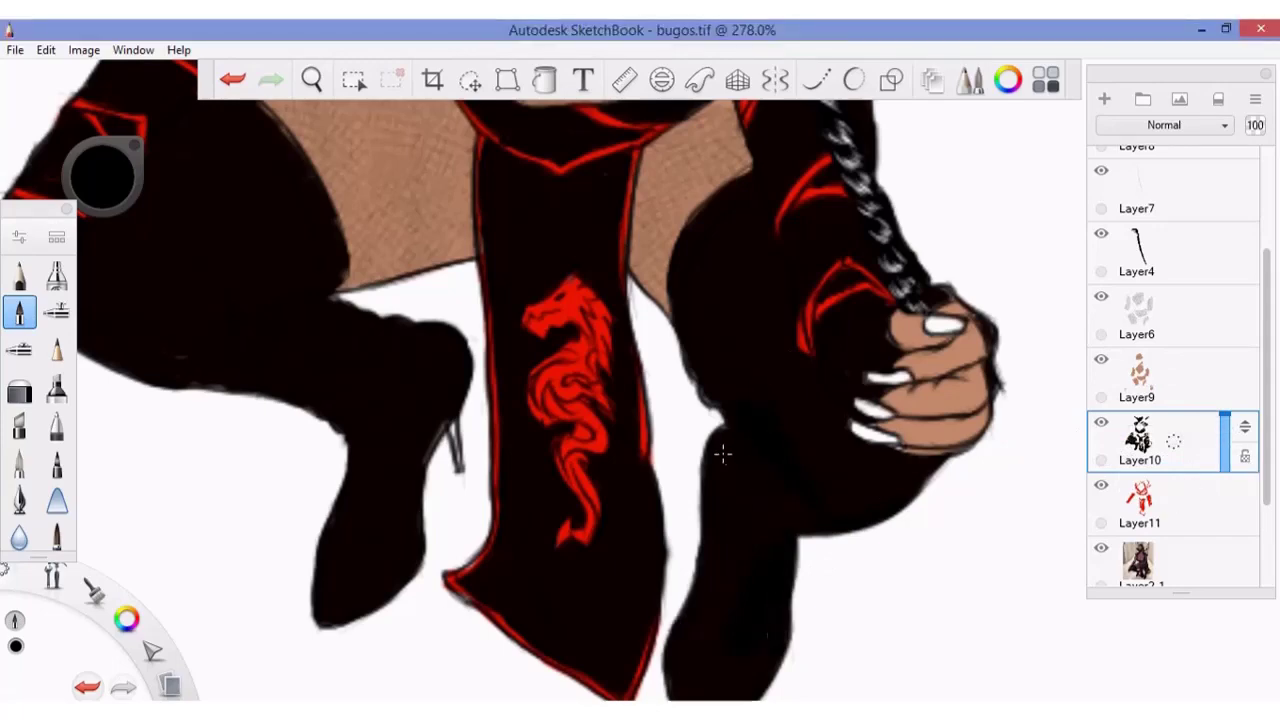
- Paint black over the light notch on the lower leg edge and the hand's top edge
key(ctrl+z)
key(ctrl+y)
drag(706, 376, 682, 287)
drag(941, 294, 979, 316)
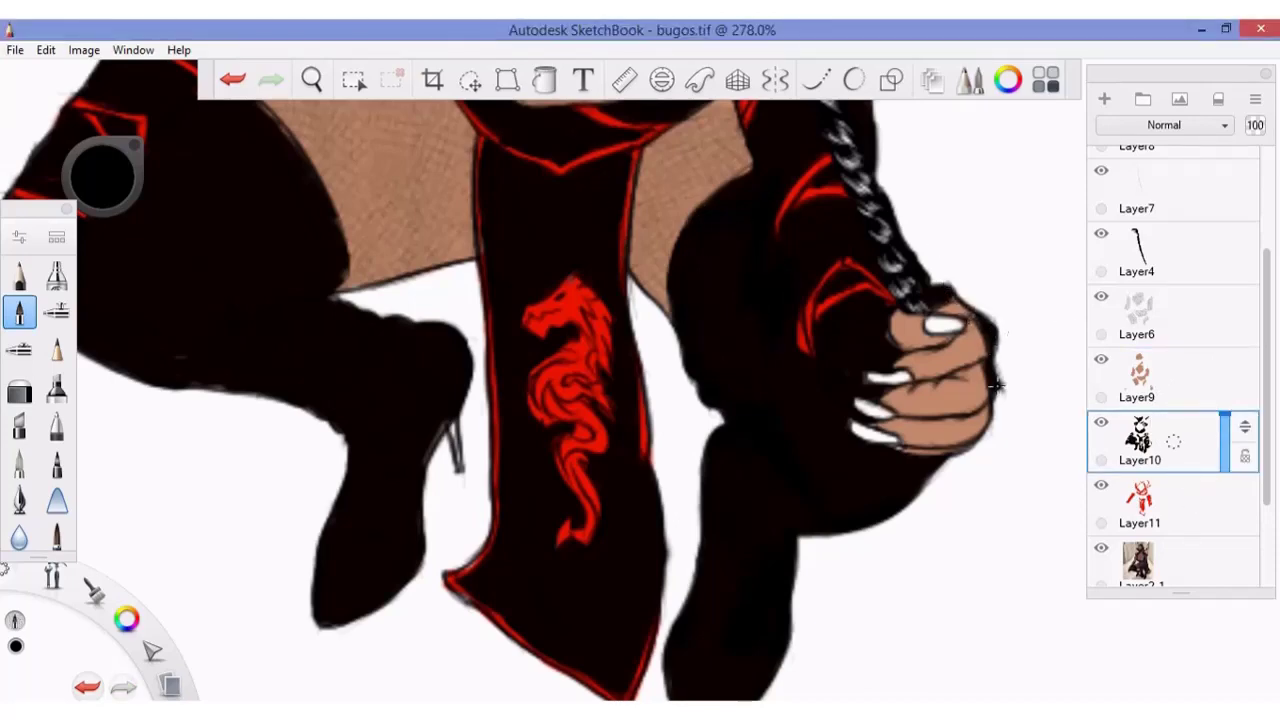
- Toggle between Layer9 and Layer10, then zoom out to check the figure
key(alt+bracketright)
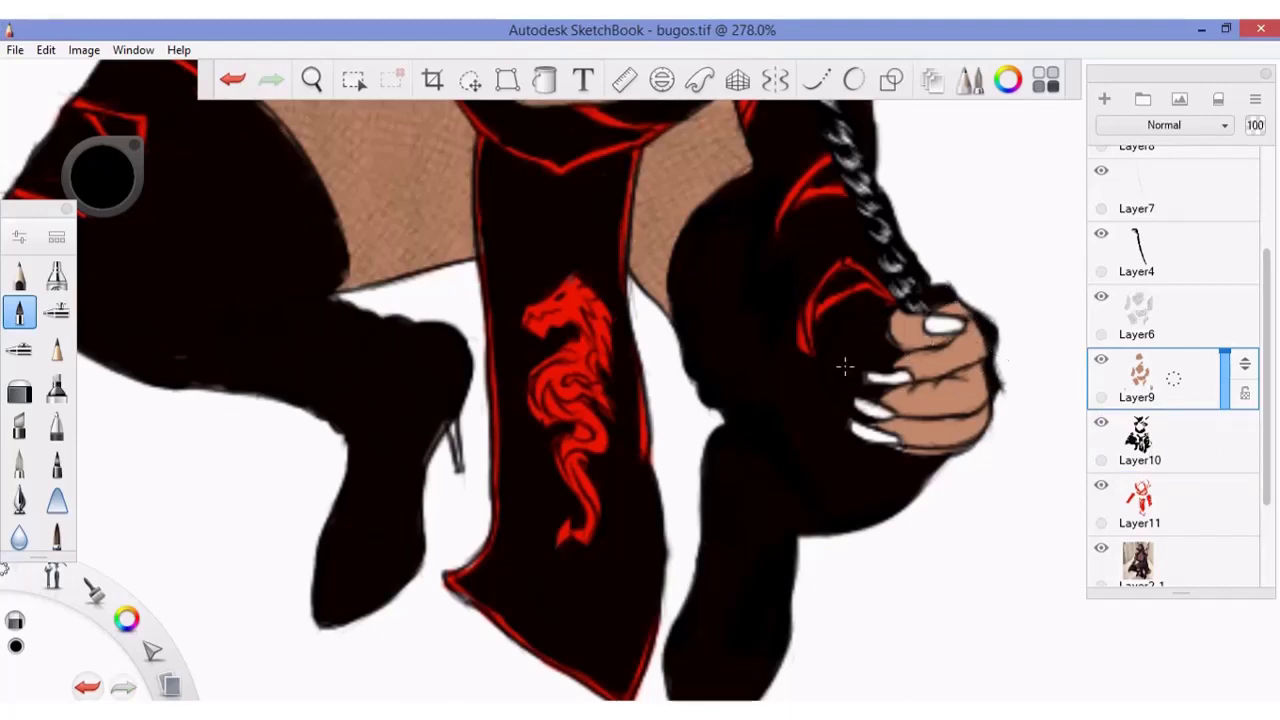
key(alt+bracketleft)
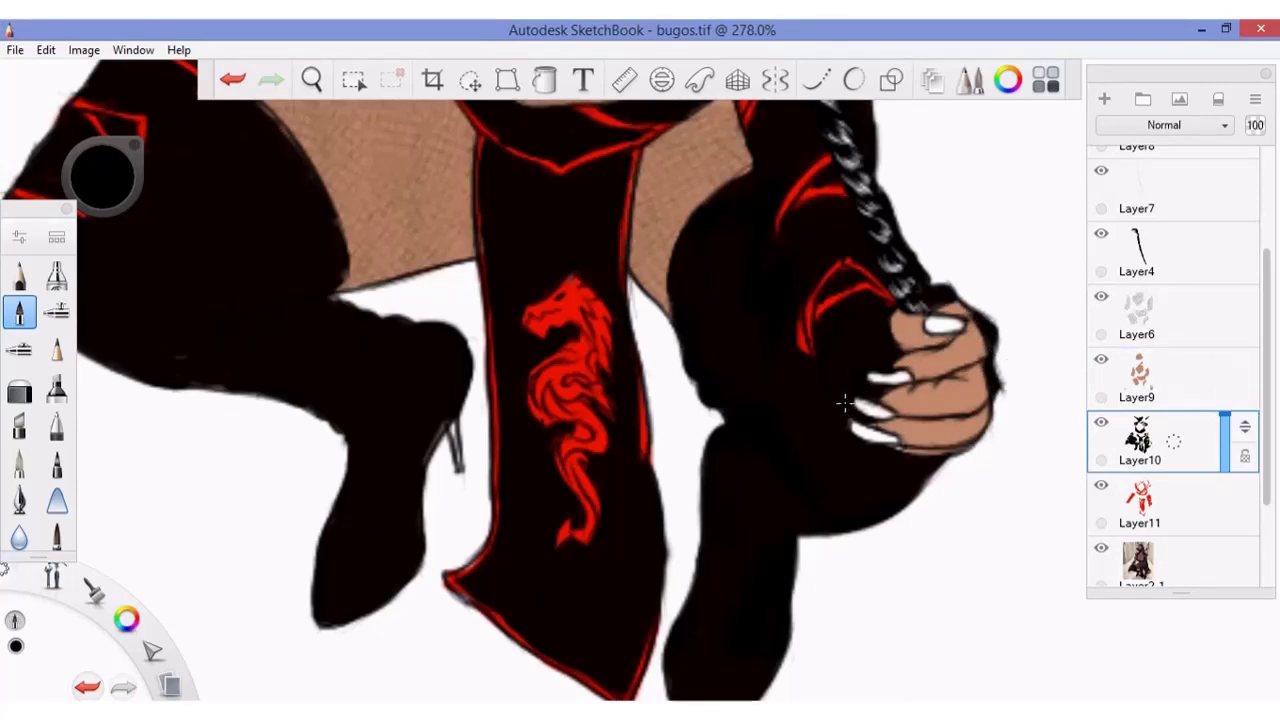
click(311, 79)
mouse_move(440, 340)
mouse_down()
mouse_move(587, 568)
mouse_move(628, 537)
mouse_up()
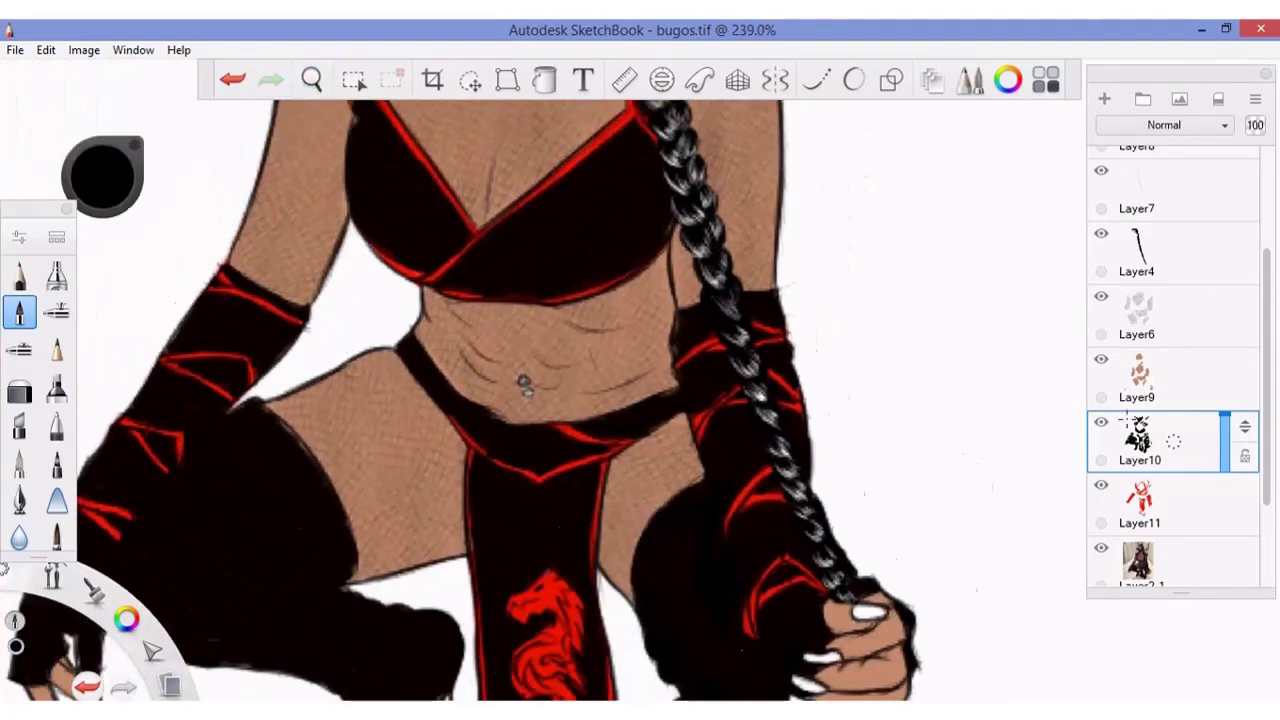
- Switch between Layer9 and Layer10, ending on Layer10 with thighs and boots in view
key(alt+bracketright)
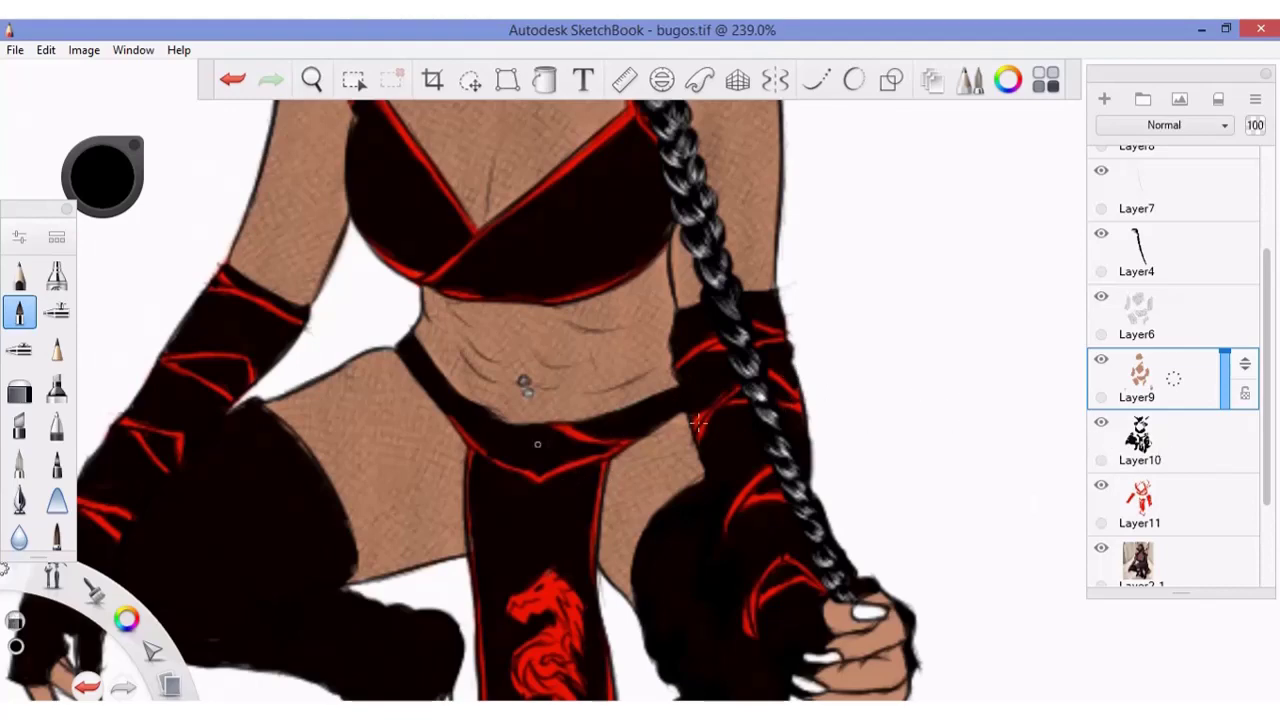
key(alt+bracketleft)
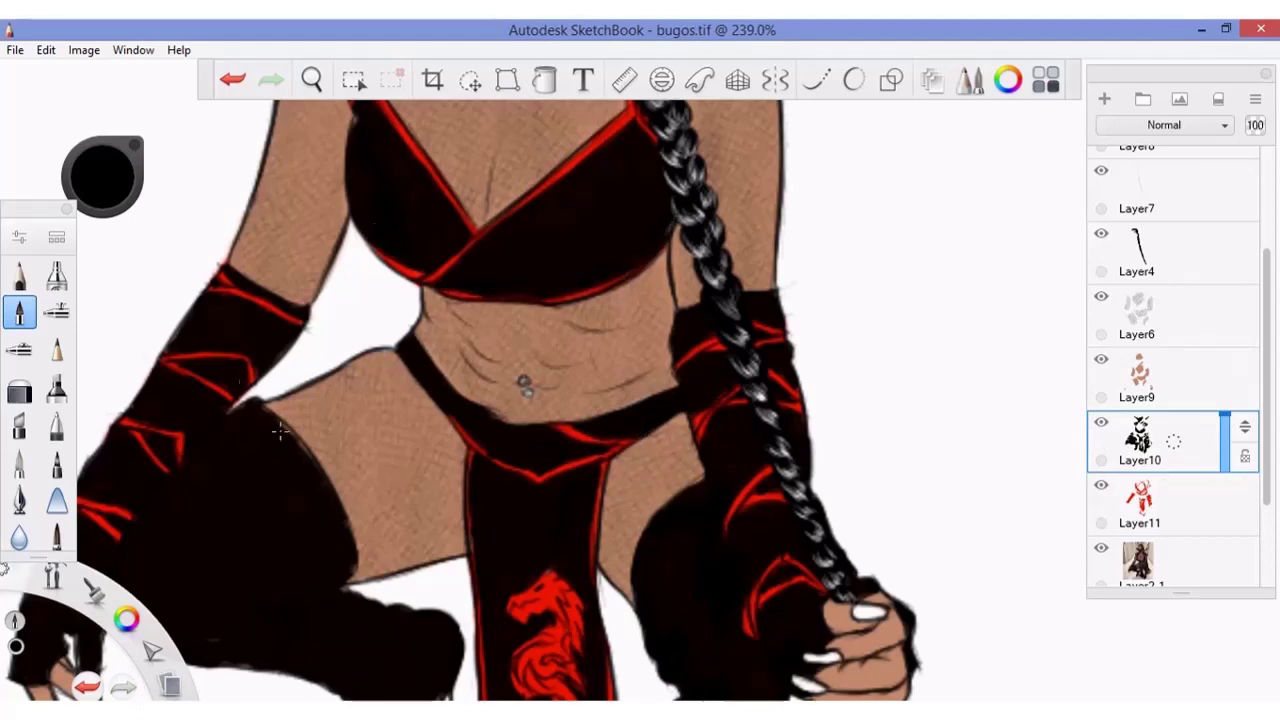
key(alt+bracketright)
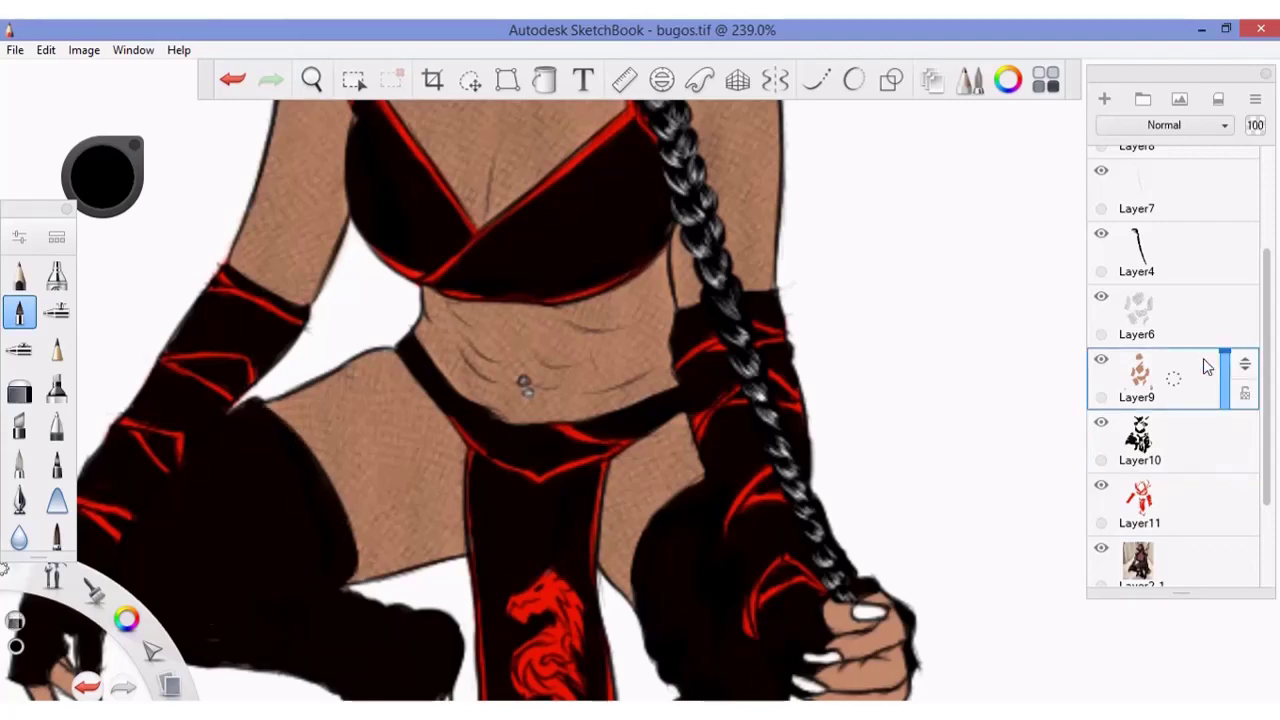
click(1150, 440)
mouse_move(420, 382)
mouse_down()
mouse_move(427, 284)
mouse_move(562, 189)
mouse_up()
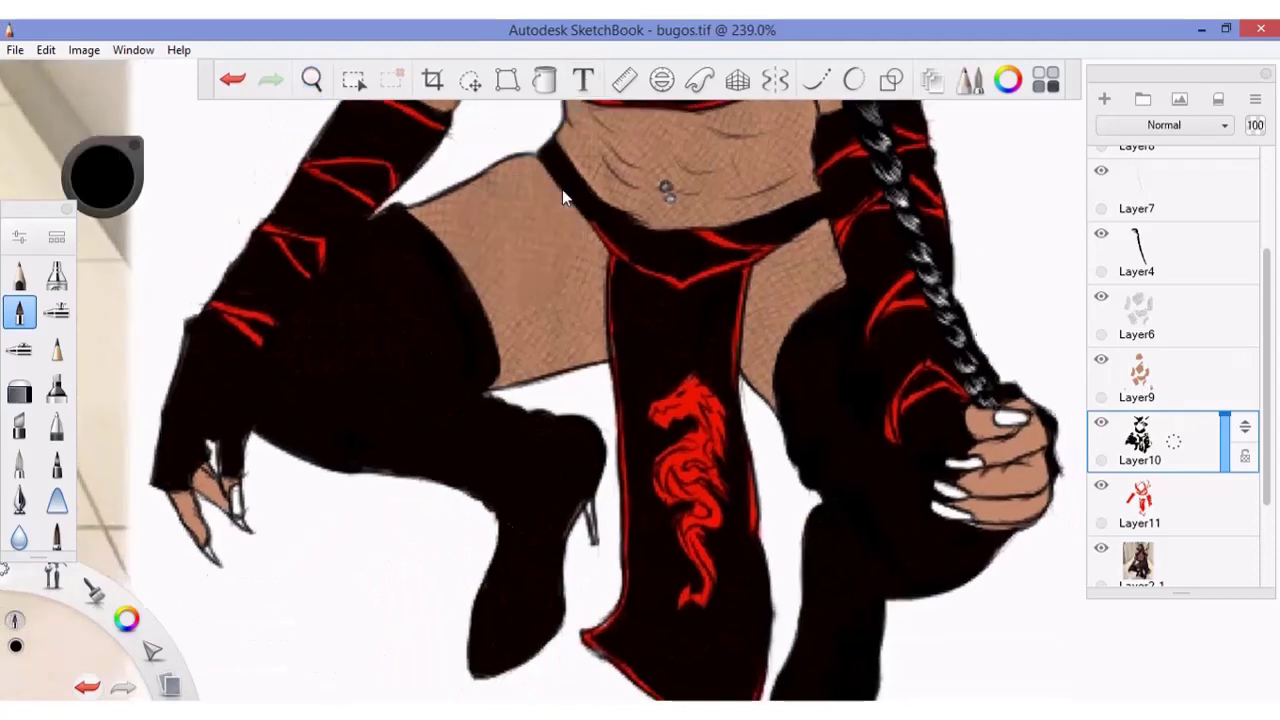
- Blacken the thigh's lower edge, the boot around the heel, and the arm's left edge
drag(354, 456, 512, 456)
mouse_move(562, 598)
mouse_down()
mouse_move(549, 543)
mouse_move(584, 534)
mouse_move(588, 510)
mouse_up()
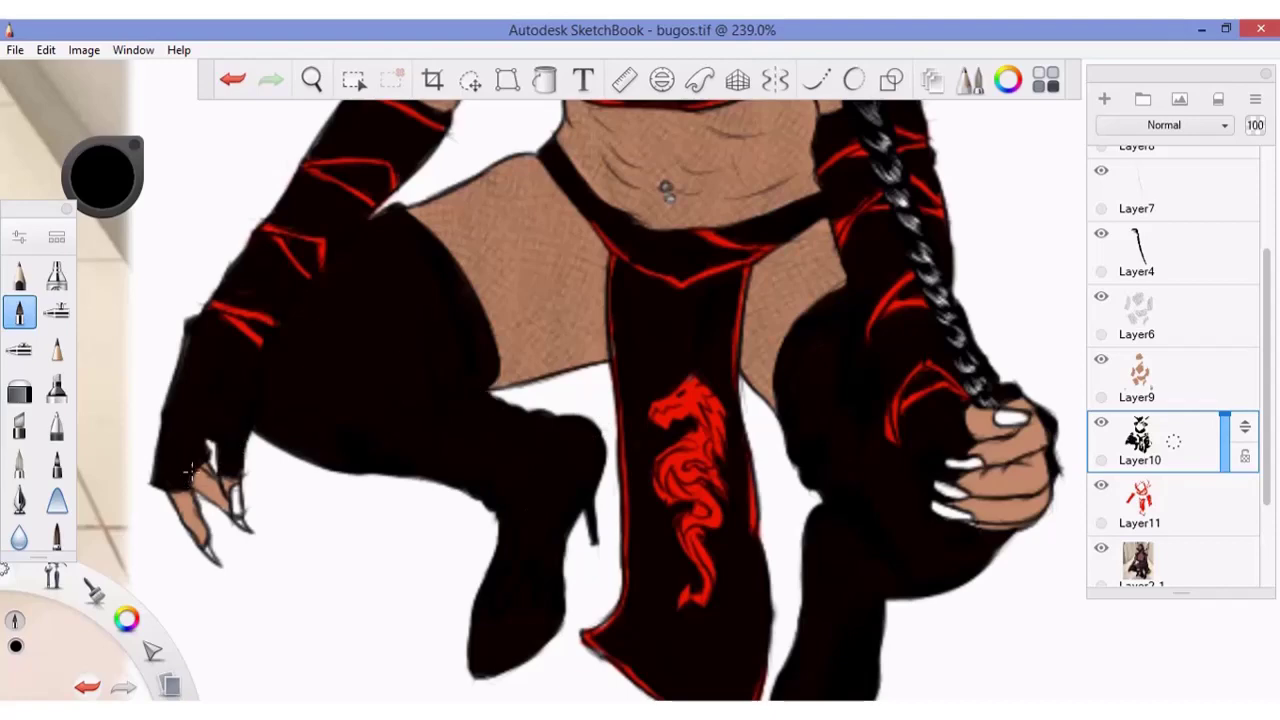
drag(180, 380, 190, 337)
drag(230, 266, 216, 293)
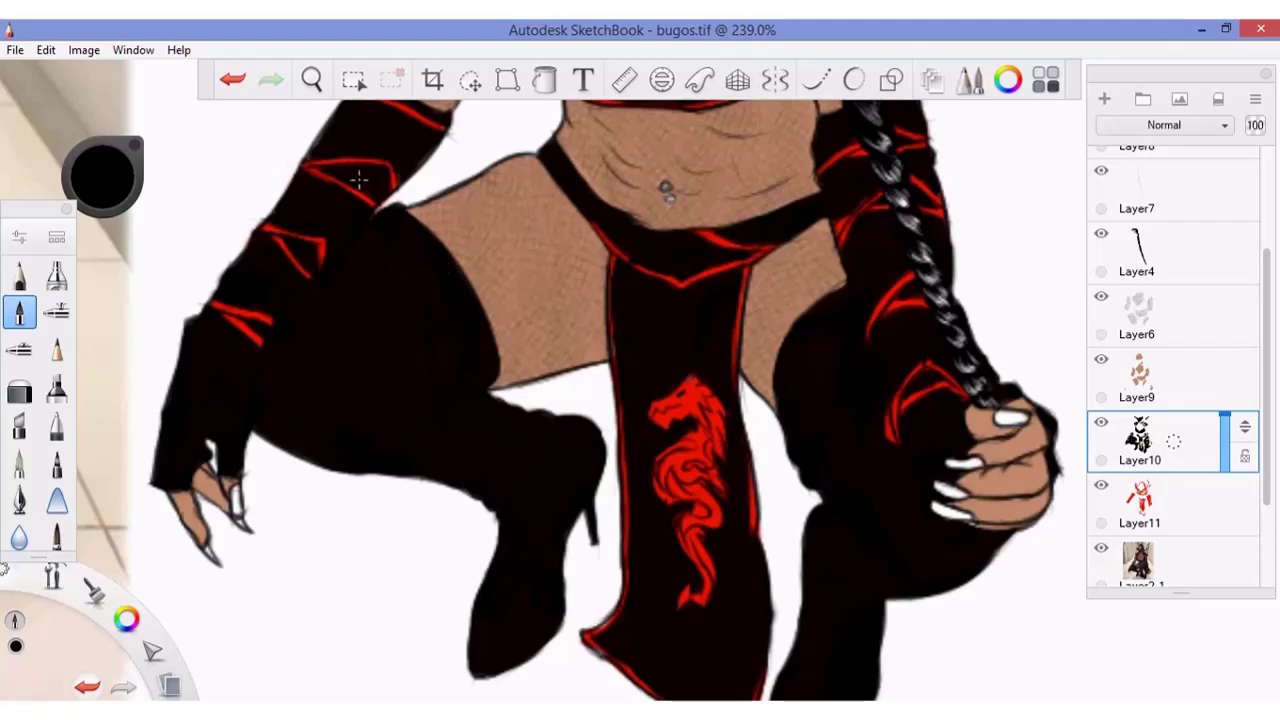
- Undo a stray arm stroke, touch up the dark neckline edge, and make Layer11 active
key(space)
mouse_move(318, 140)
mouse_down()
mouse_move(401, 222)
mouse_move(357, 428)
mouse_move(375, 447)
mouse_up()
key(ctrl+z)
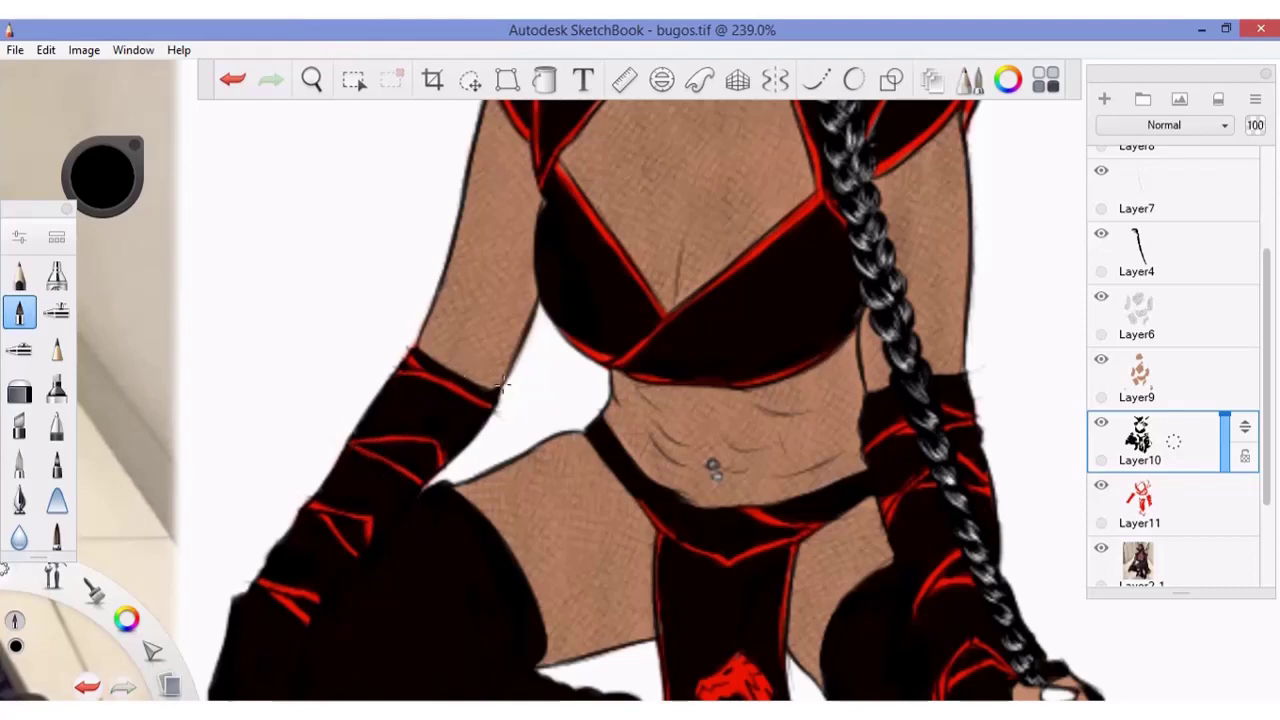
drag(400, 222, 416, 437)
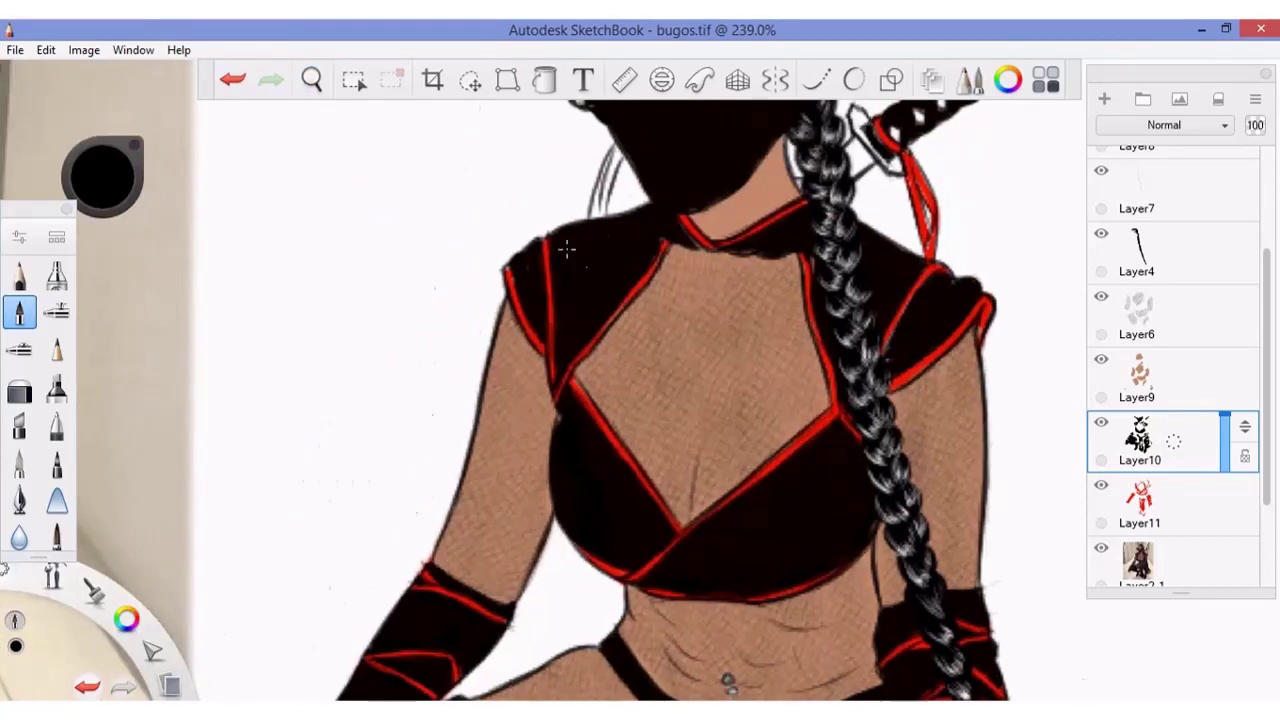
key(ctrl+z)
key(ctrl+y)
drag(702, 248, 677, 226)
key(alt+bracketright)
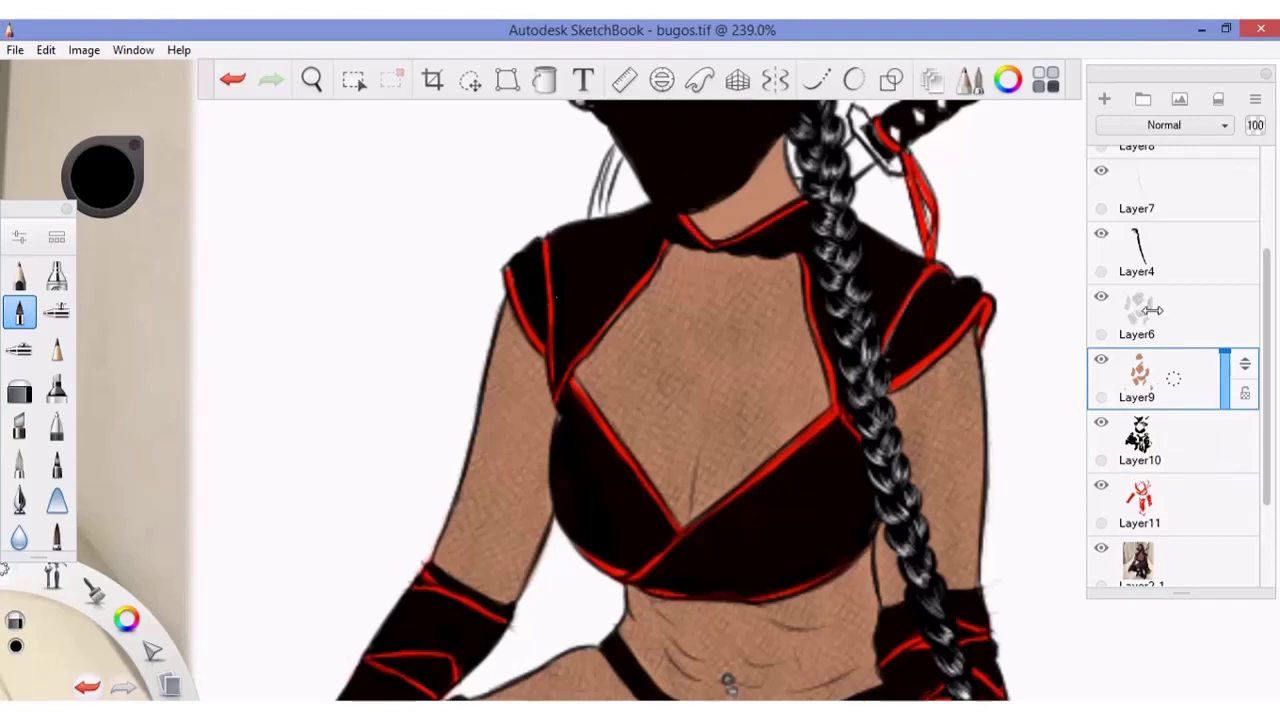
click(1164, 490)
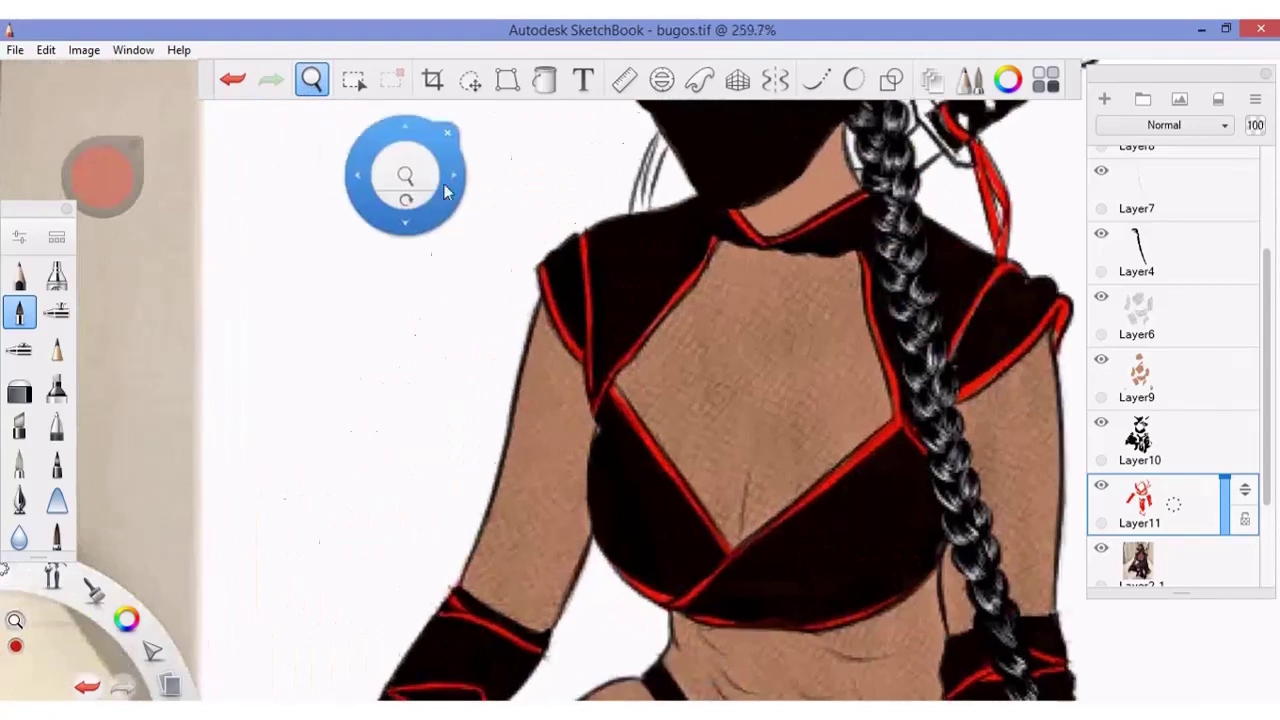
- On Layer10 with black, fill in the mask's left edge
drag(400, 177, 440, 168)
click(1172, 378)
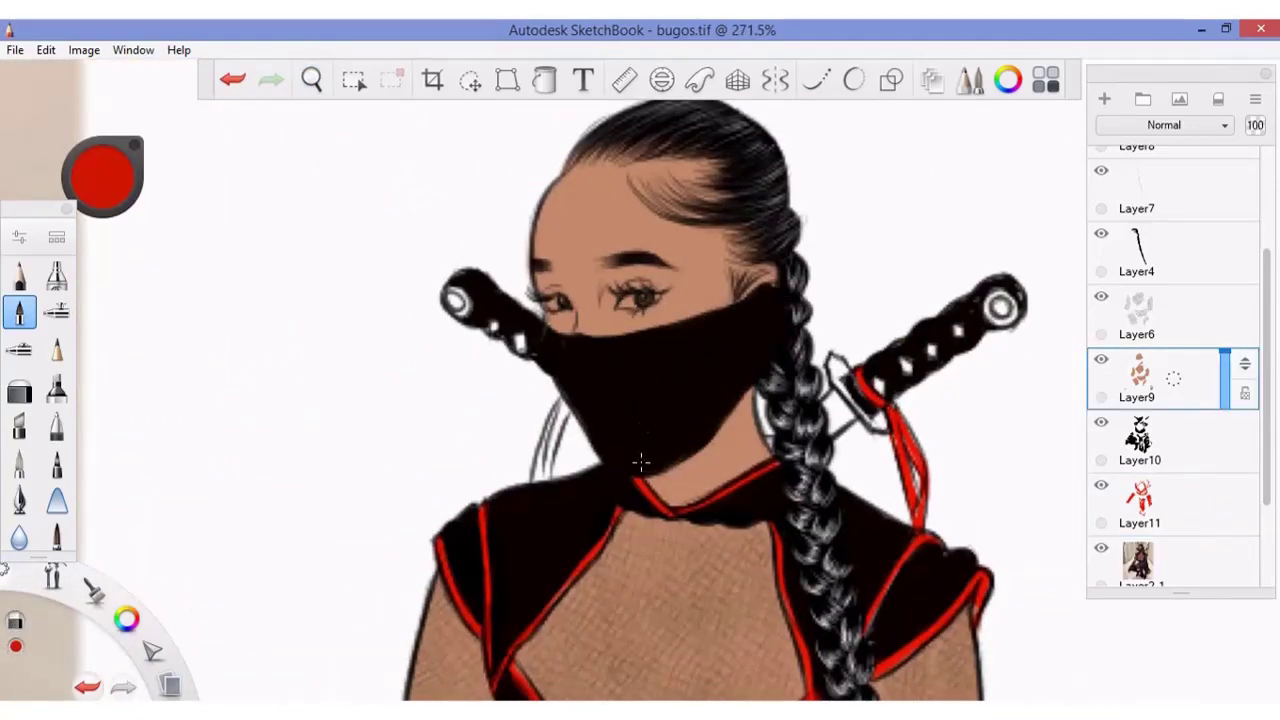
ctrl+alt+click(651, 394)
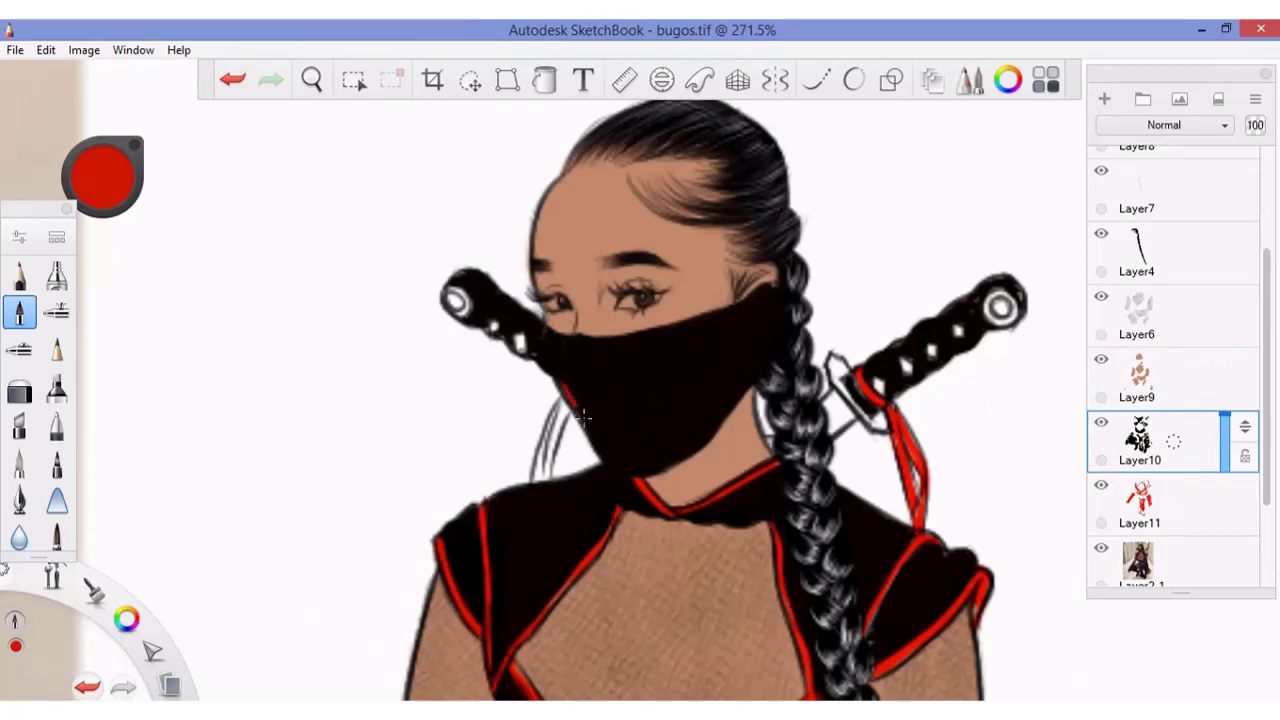
key(ctrl+z)
click(1008, 79)
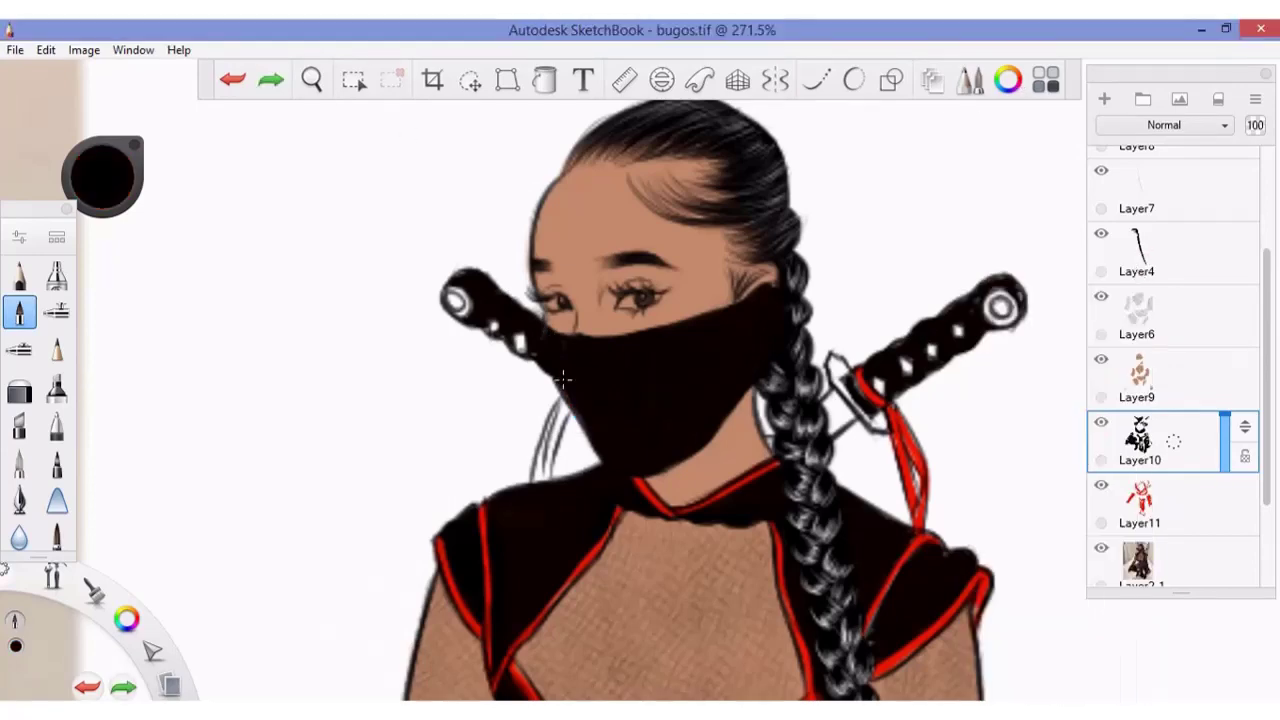
drag(563, 378, 636, 460)
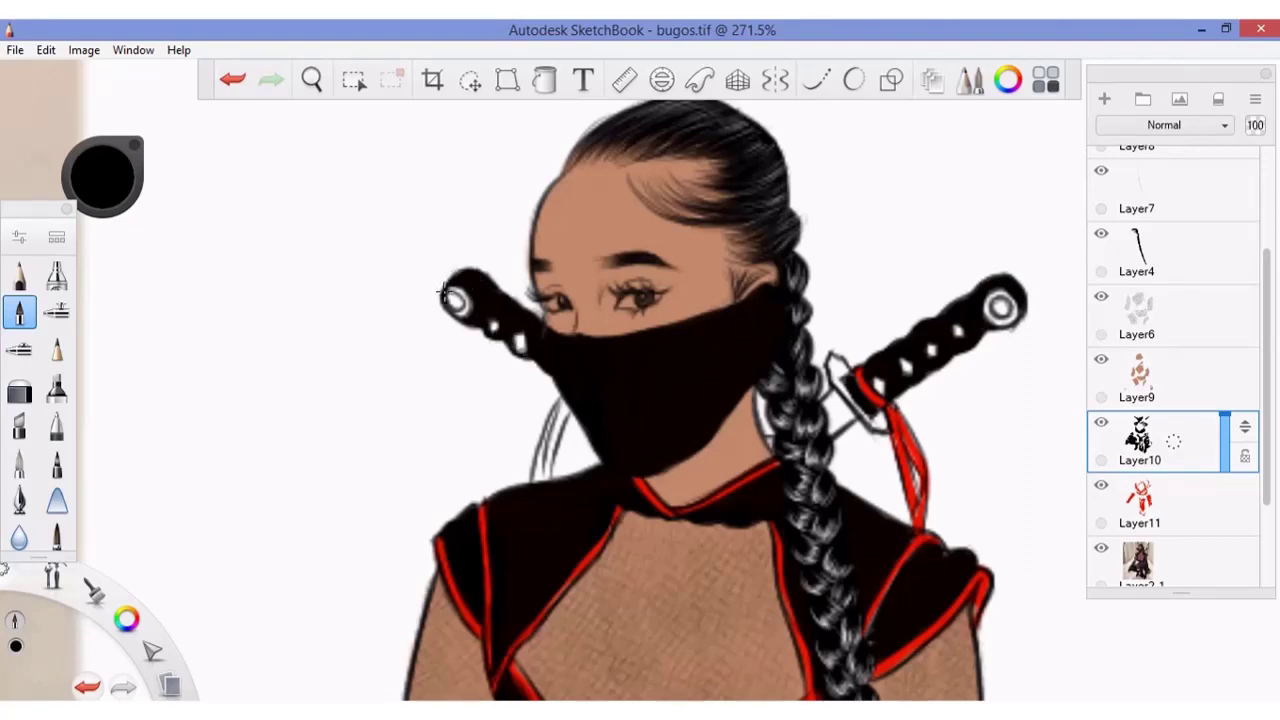
key(ctrl+z)
key(ctrl+y)
- Switch to red on Layer11 and extend the red cord down the sword strap
click(1008, 80)
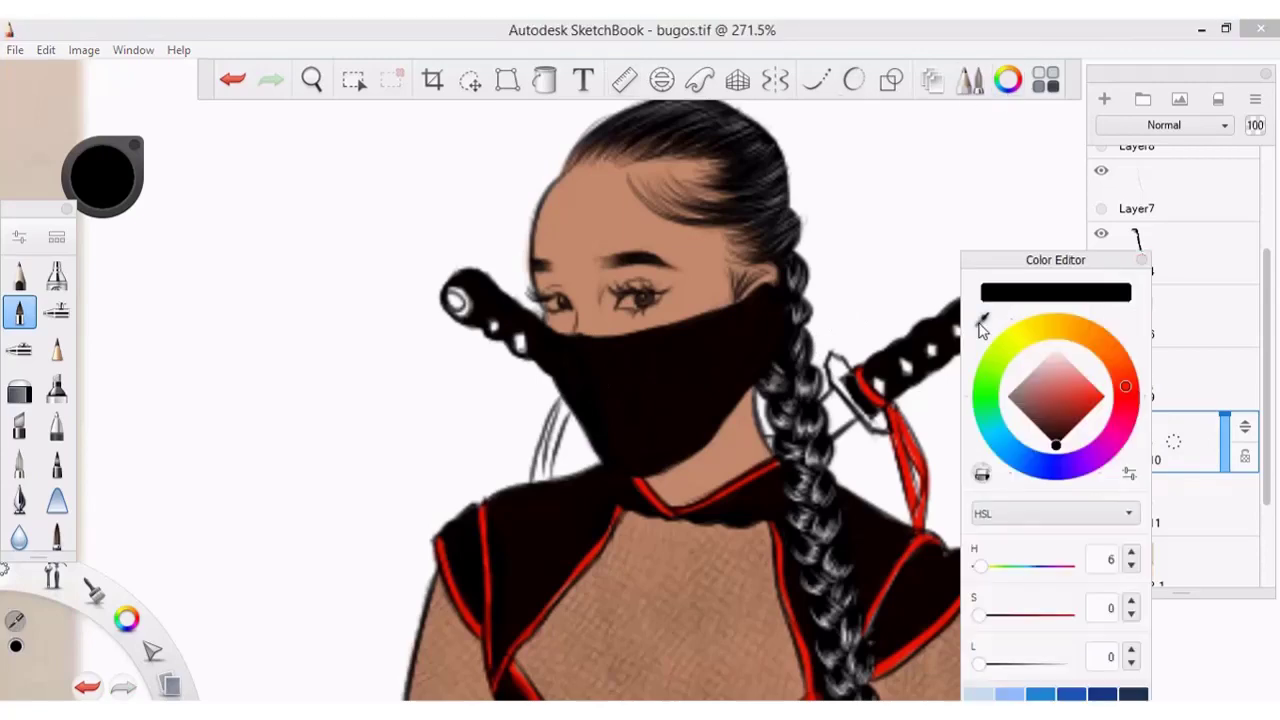
click(1148, 258)
click(1175, 498)
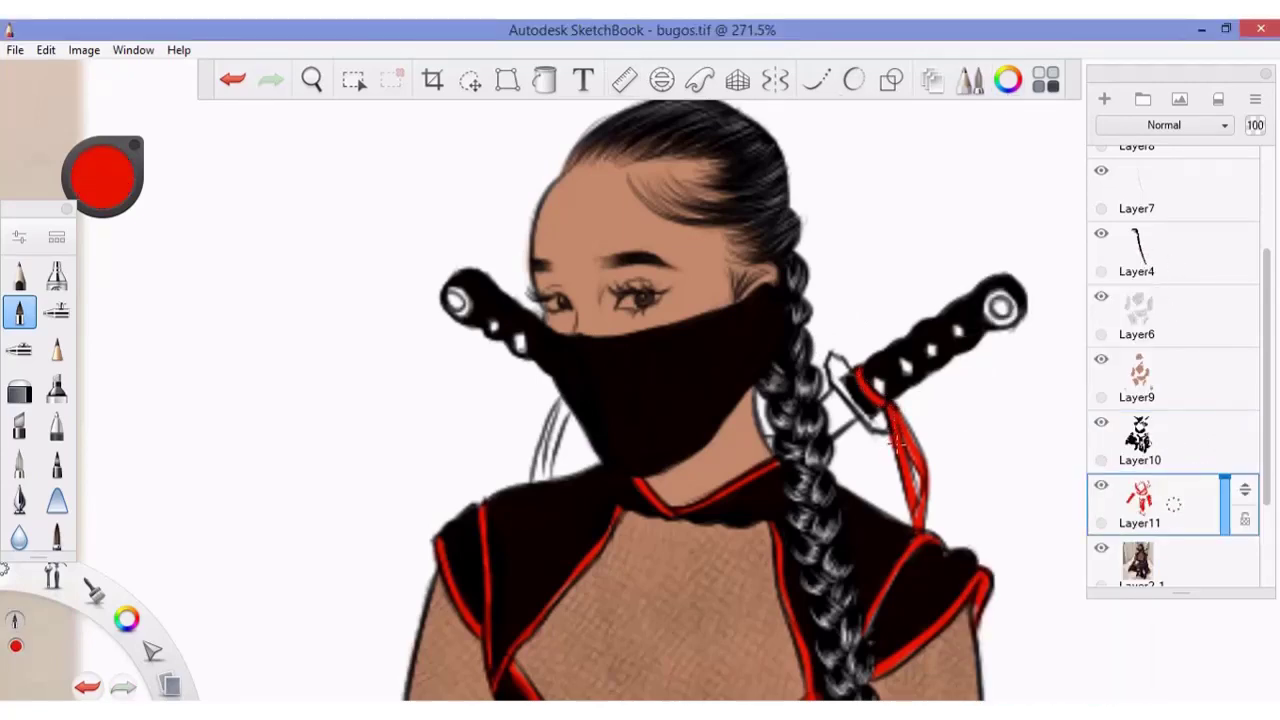
key(ctrl+z)
drag(900, 412, 918, 458)
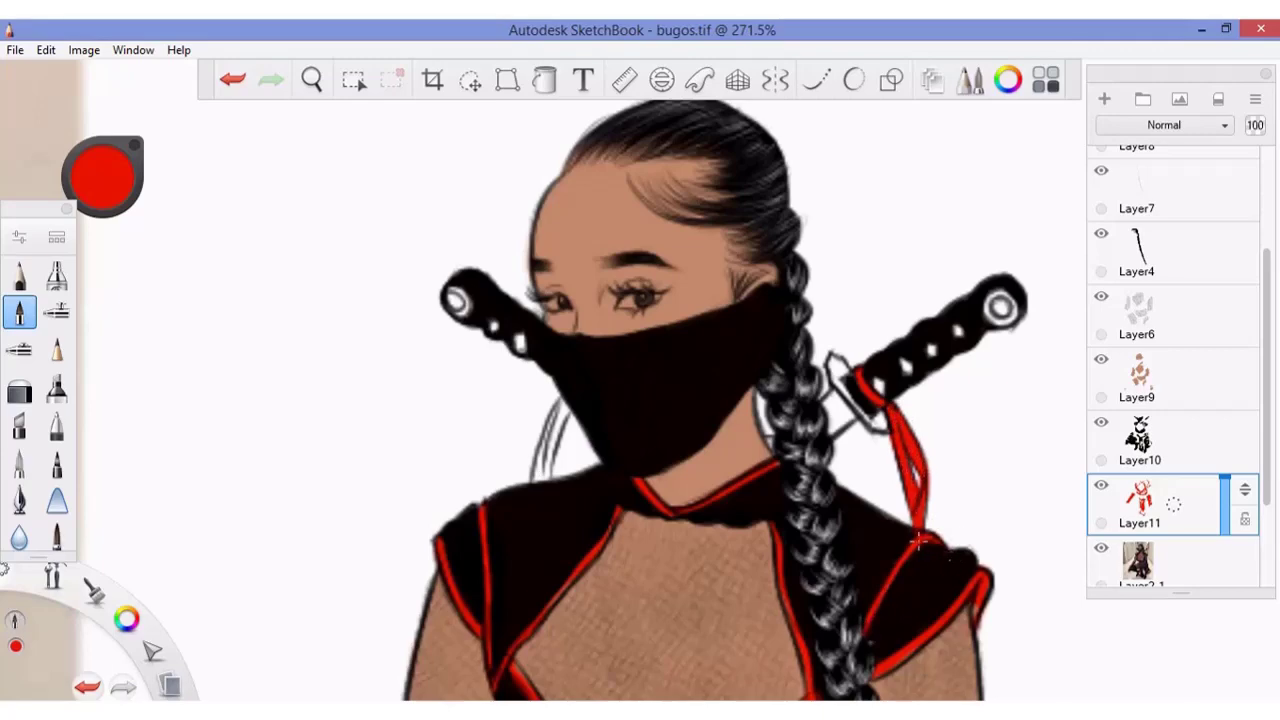
- On Layer9, try darkening a small patch beside the red strap, then undo it
click(1156, 398)
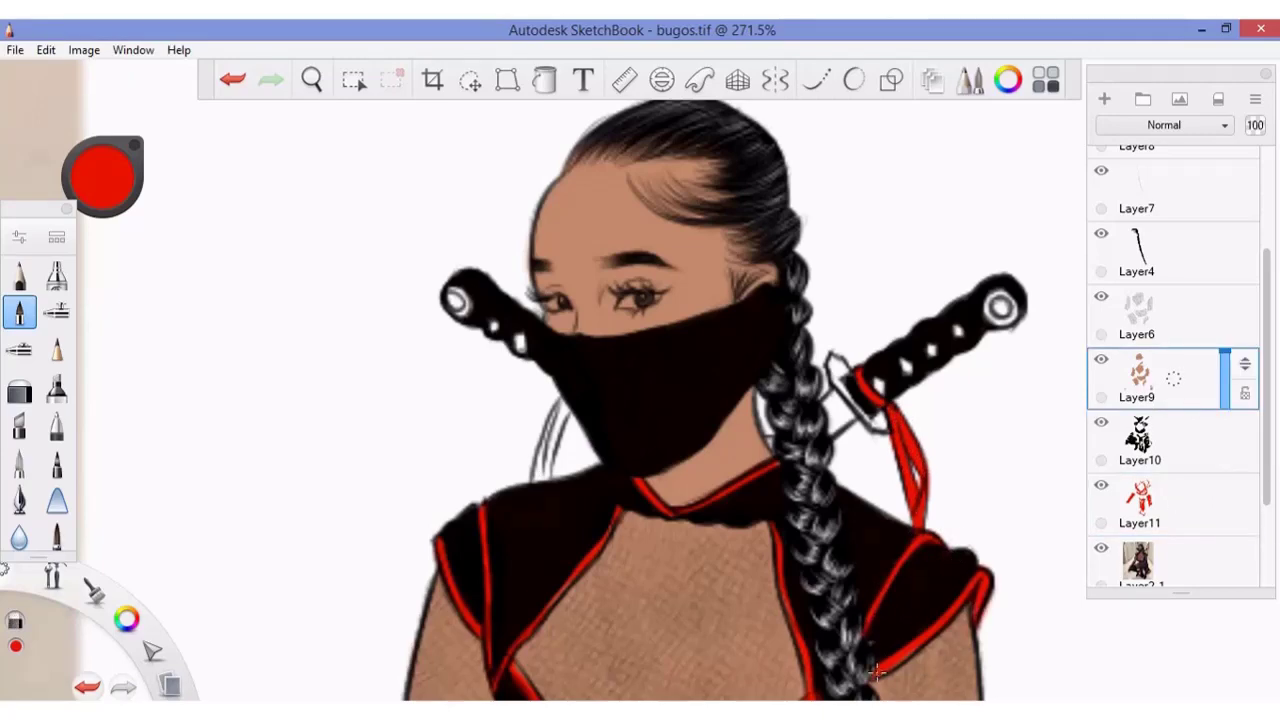
key(space)
drag(437, 317, 438, 151)
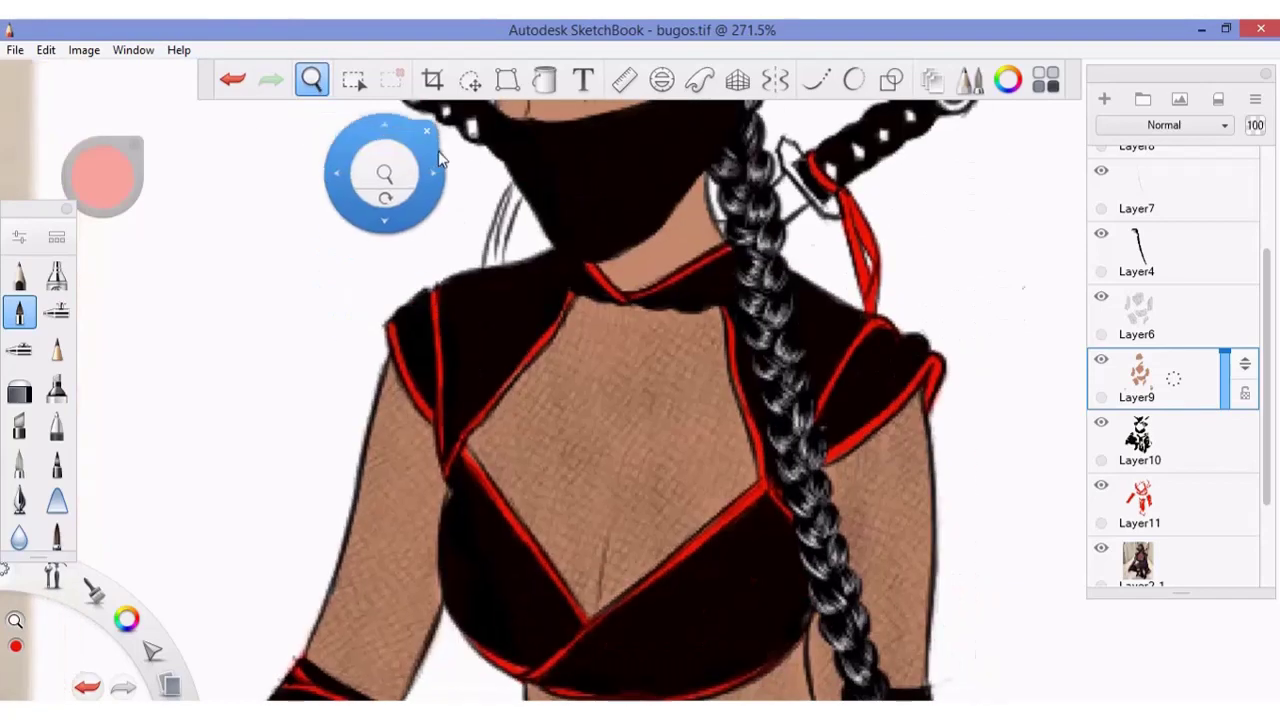
drag(465, 483, 468, 525)
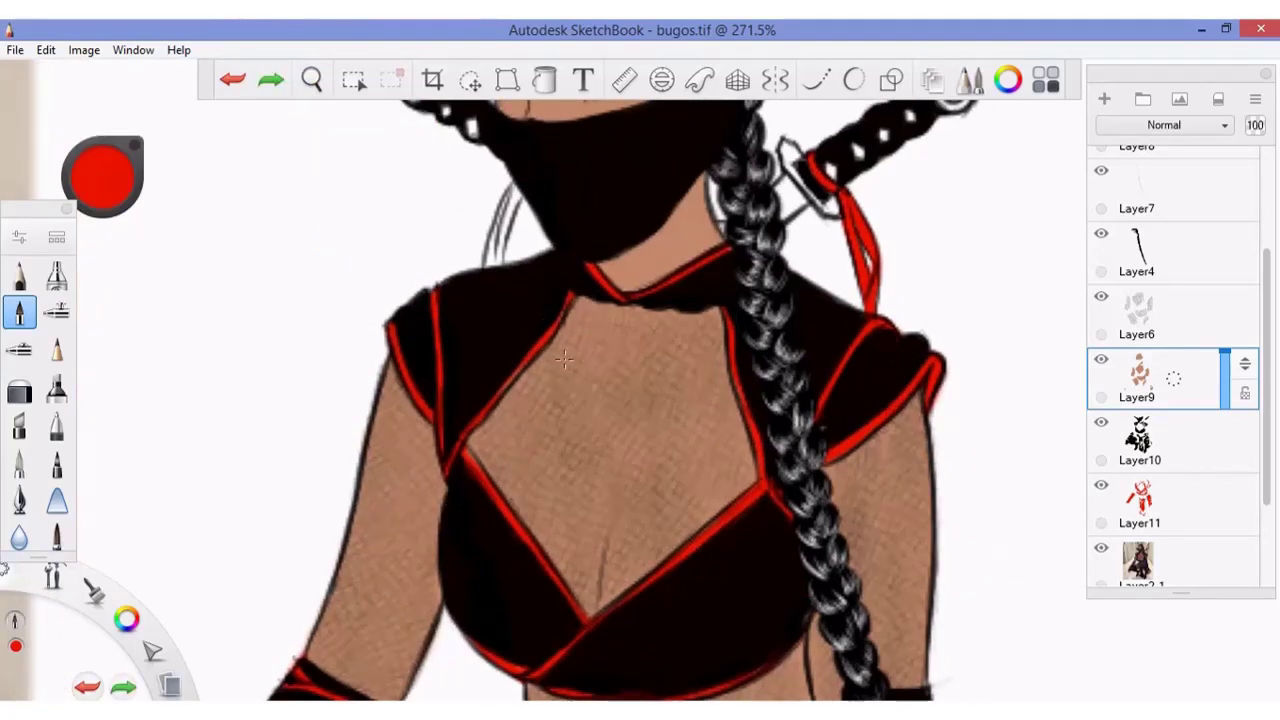
key(ctrl+z)
- Return to Layer10 and zoom out to see the whole figure
alt+click(829, 337)
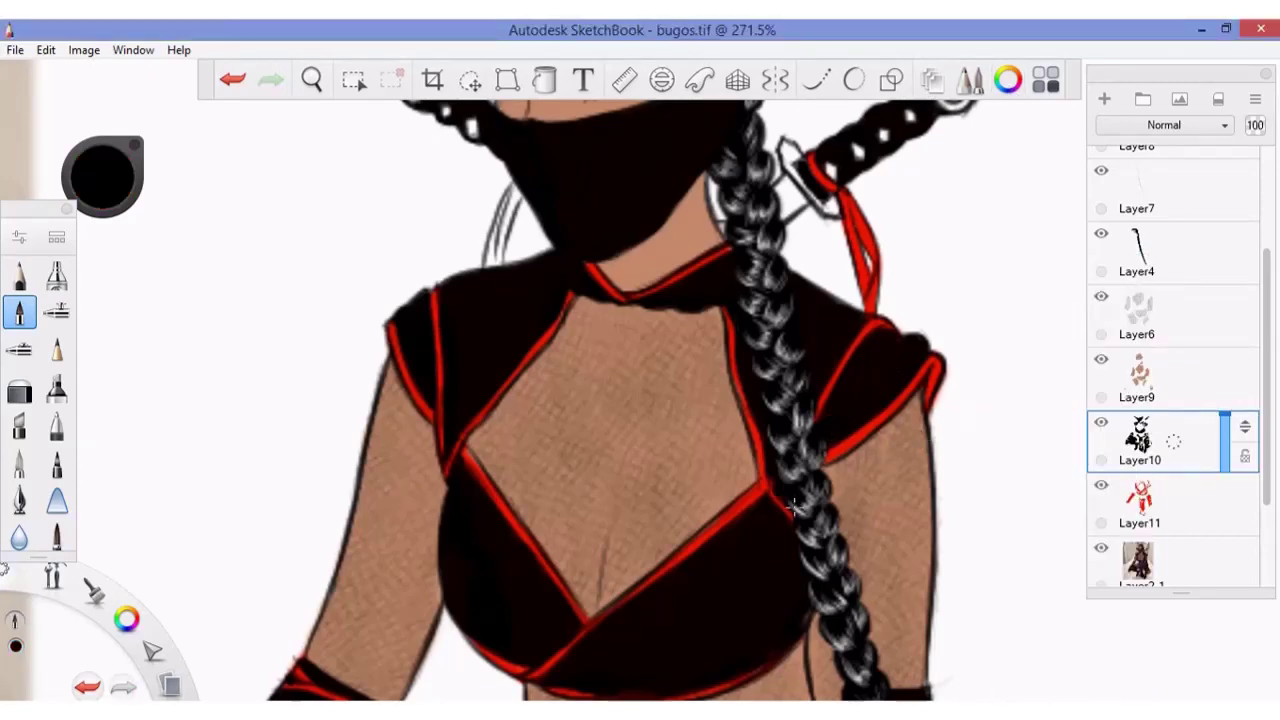
ctrl+alt+click(800, 625)
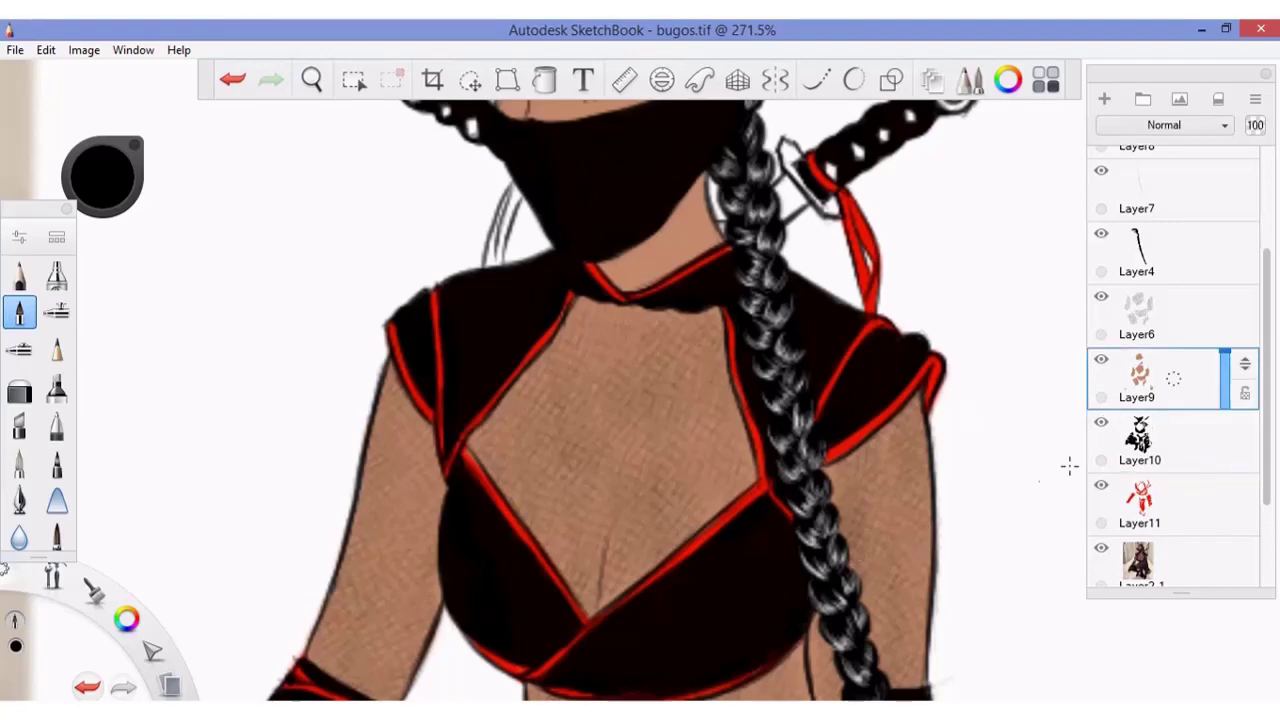
click(1150, 440)
key(space)
mouse_move(353, 380)
mouse_down()
mouse_move(413, 400)
mouse_move(590, 412)
mouse_up()
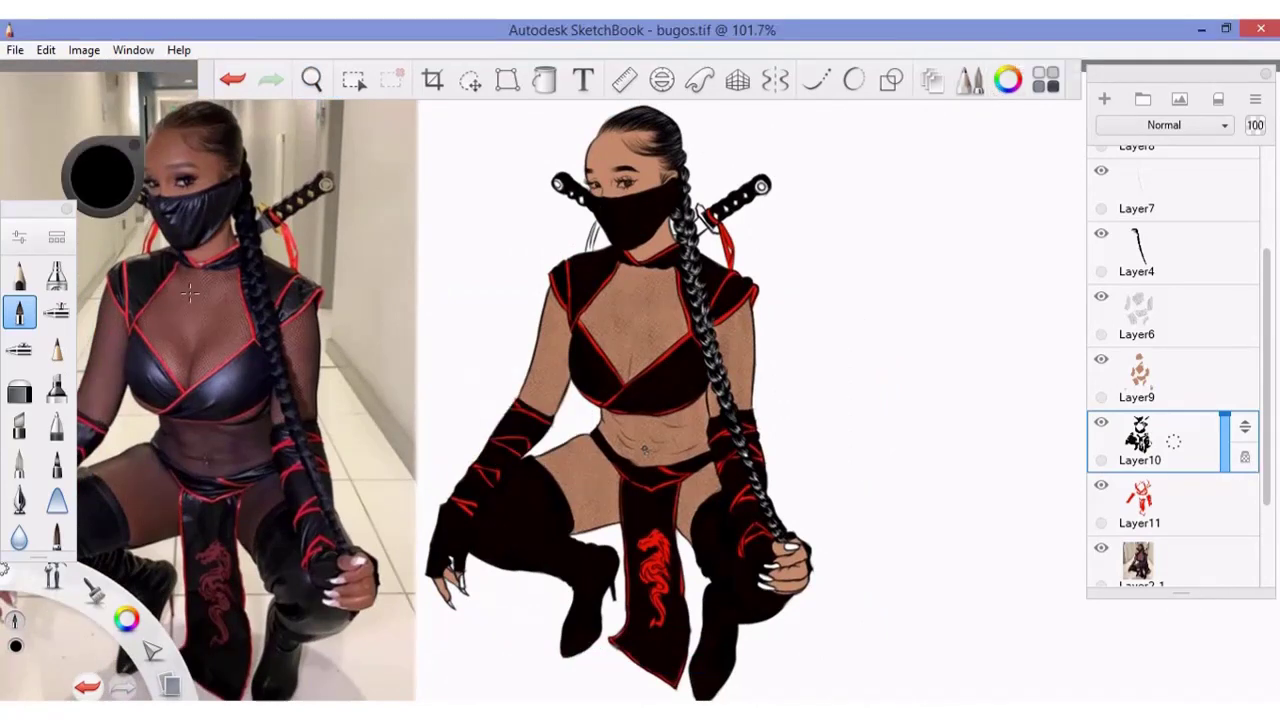
- Check the brush settings, adjust Layer10 opacity, and zoom in on the upper bodies
click(992, 86)
click(359, 204)
click(311, 79)
drag(371, 229, 414, 234)
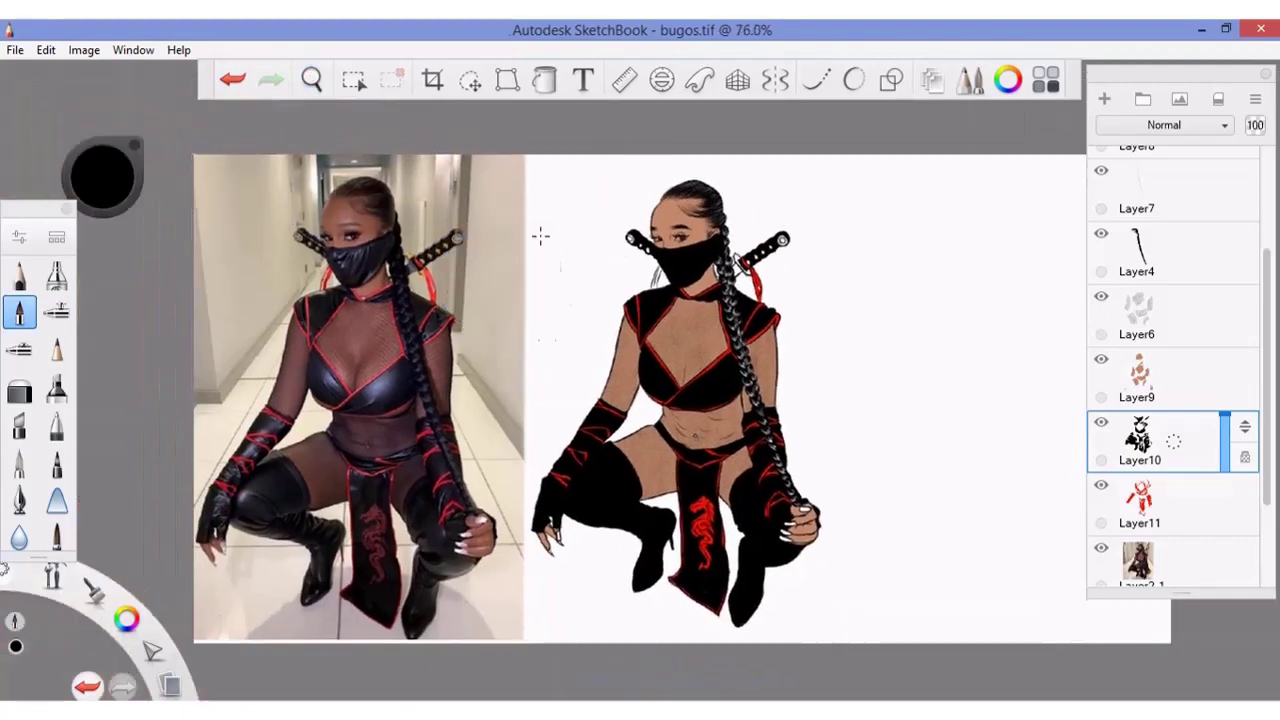
drag(1224, 420, 1224, 440)
click(311, 79)
drag(189, 351, 249, 334)
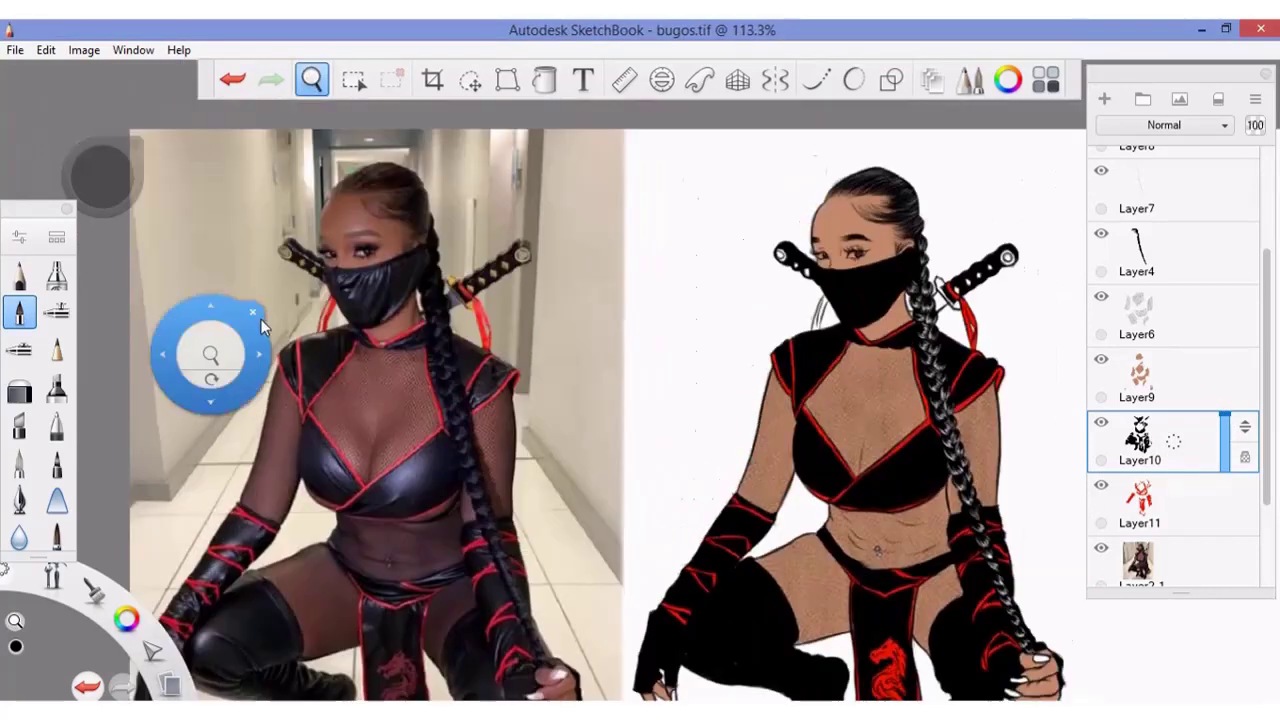
- On the bottom layer, pick a light orange and paint gold on both sword pommels
click(1192, 568)
key(ctrl+i)
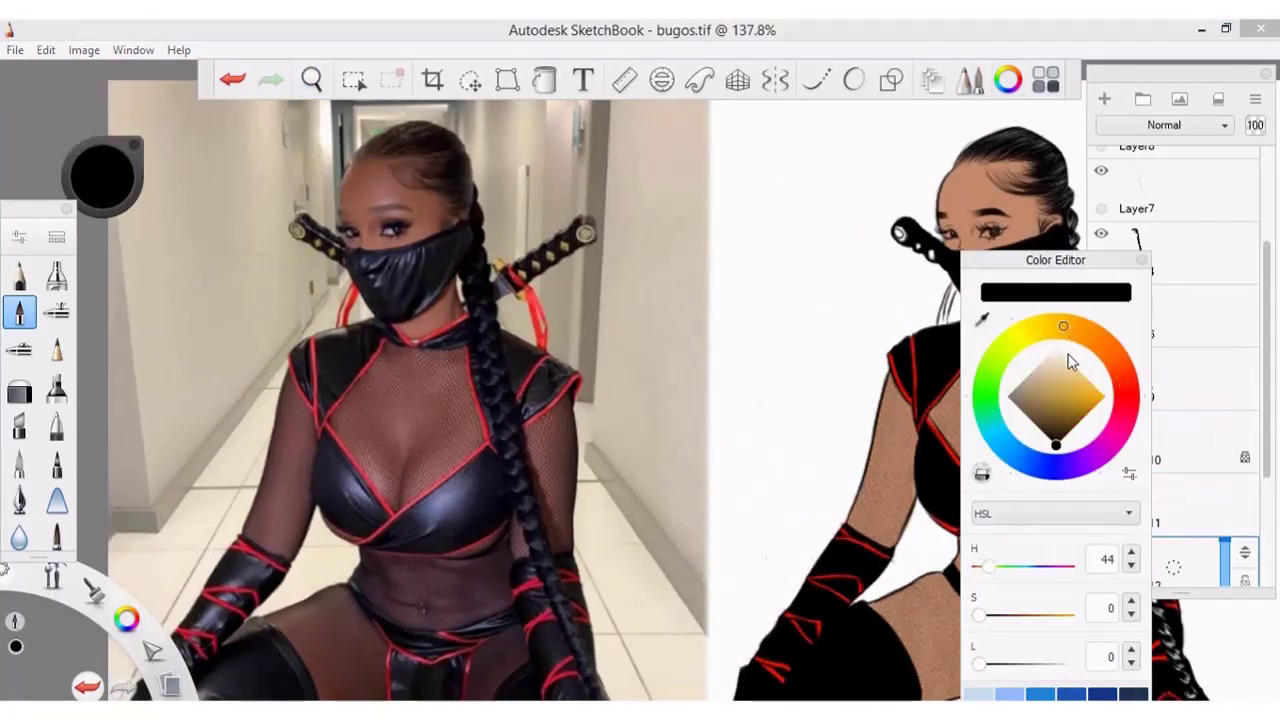
mouse_move(1090, 385)
mouse_down()
mouse_move(1105, 400)
mouse_move(1091, 400)
mouse_up()
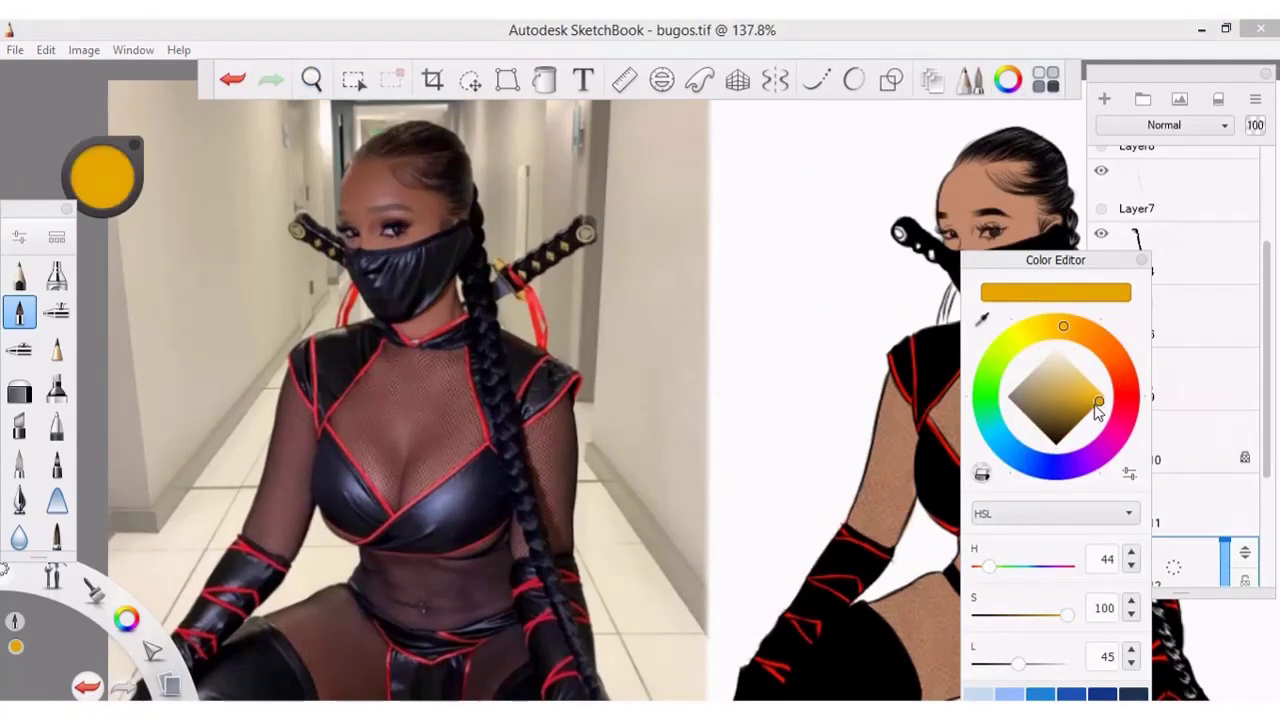
click(1086, 330)
click(1094, 400)
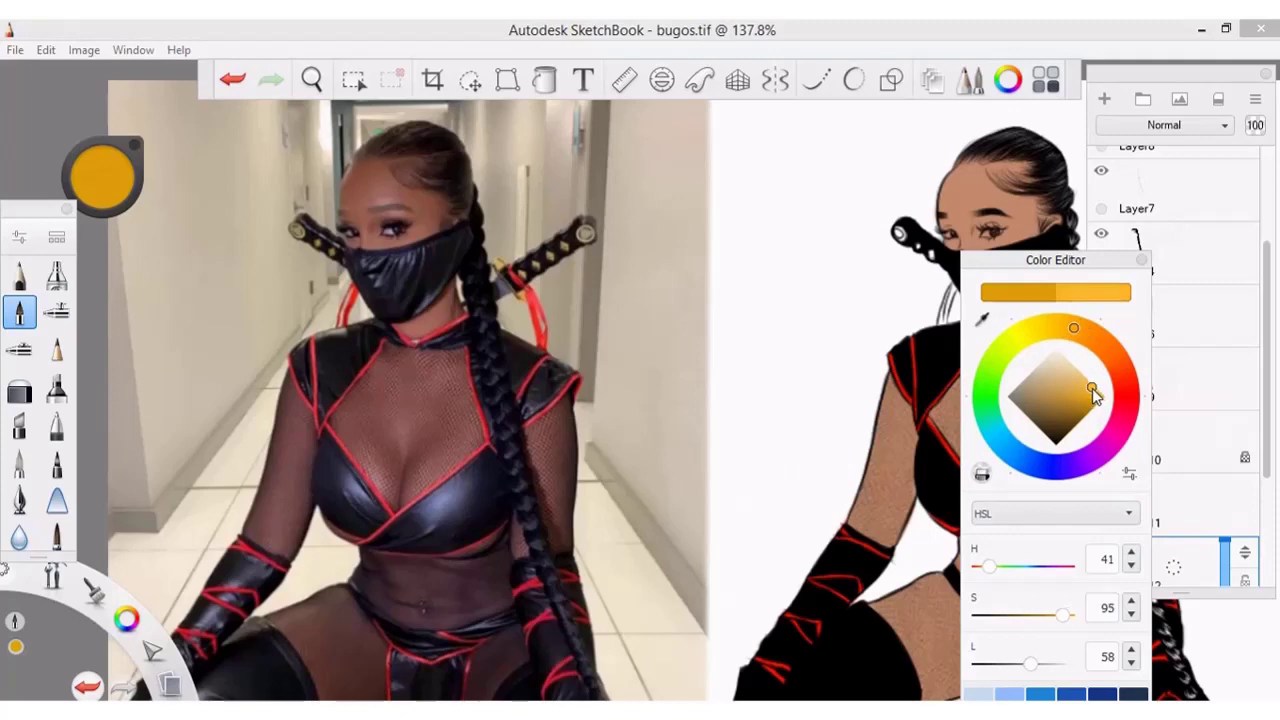
click(1141, 259)
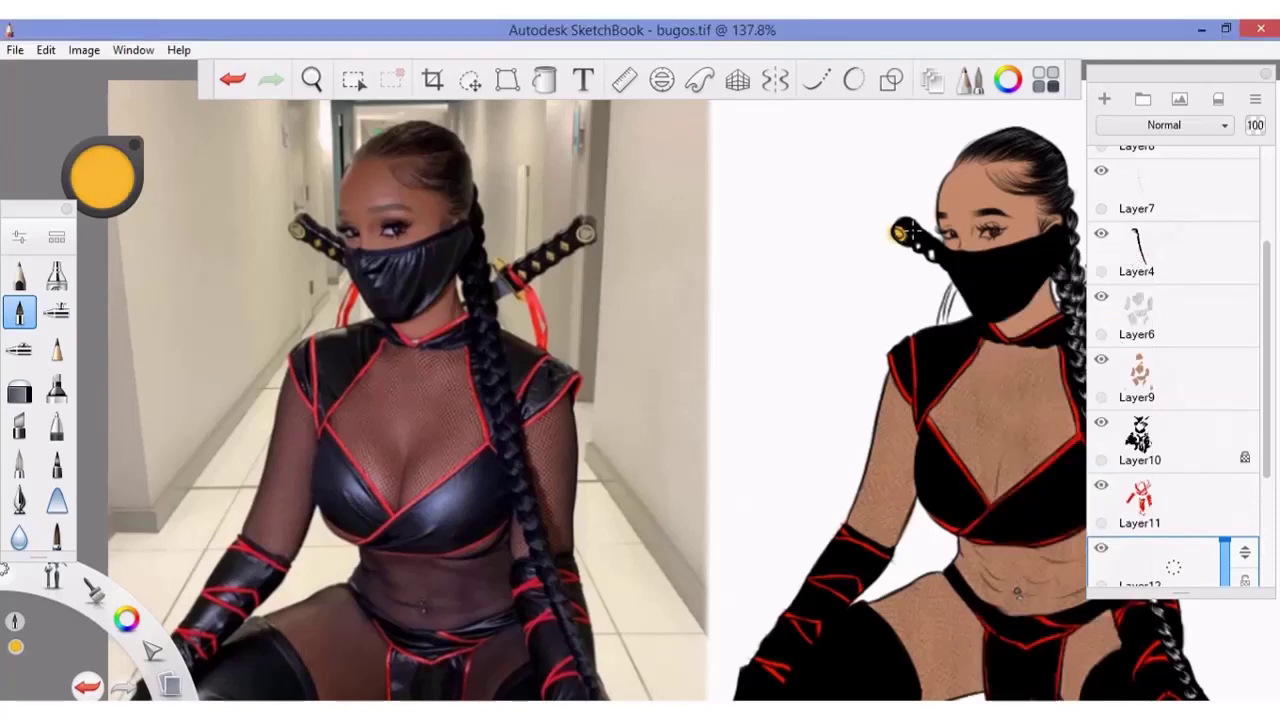
key(ctrl+z)
key(ctrl+y)
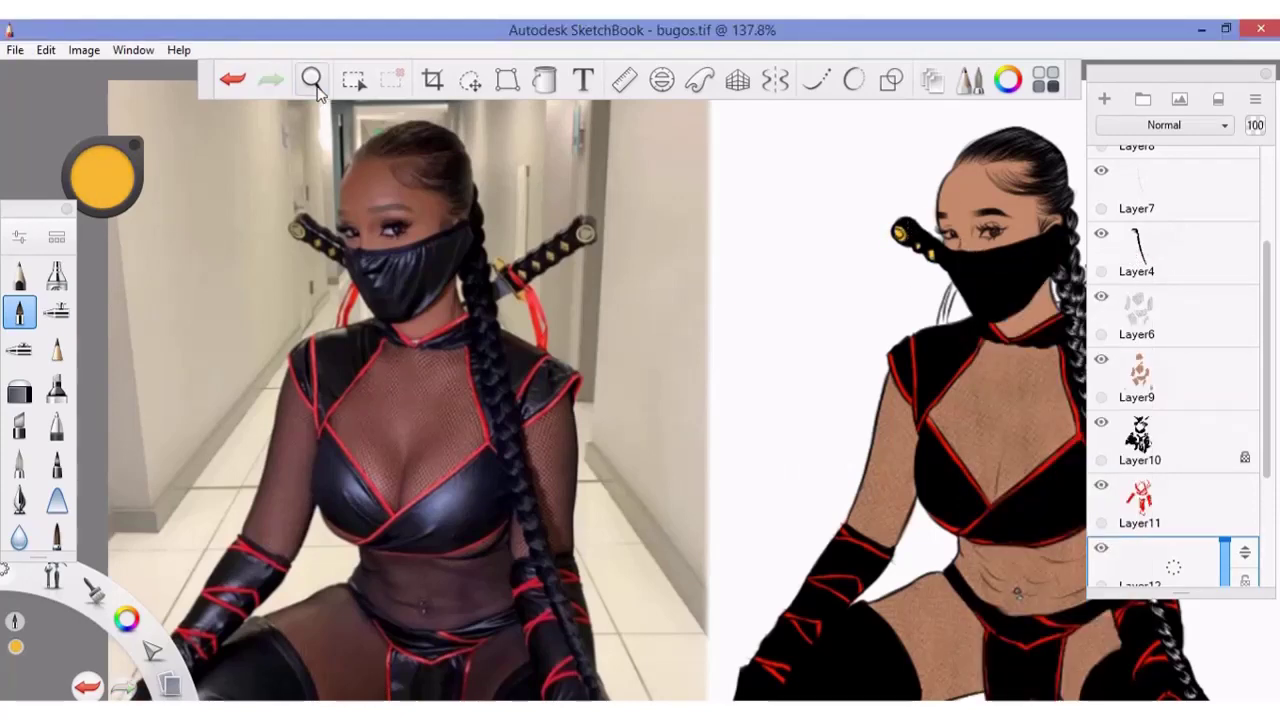
drag(594, 235, 374, 275)
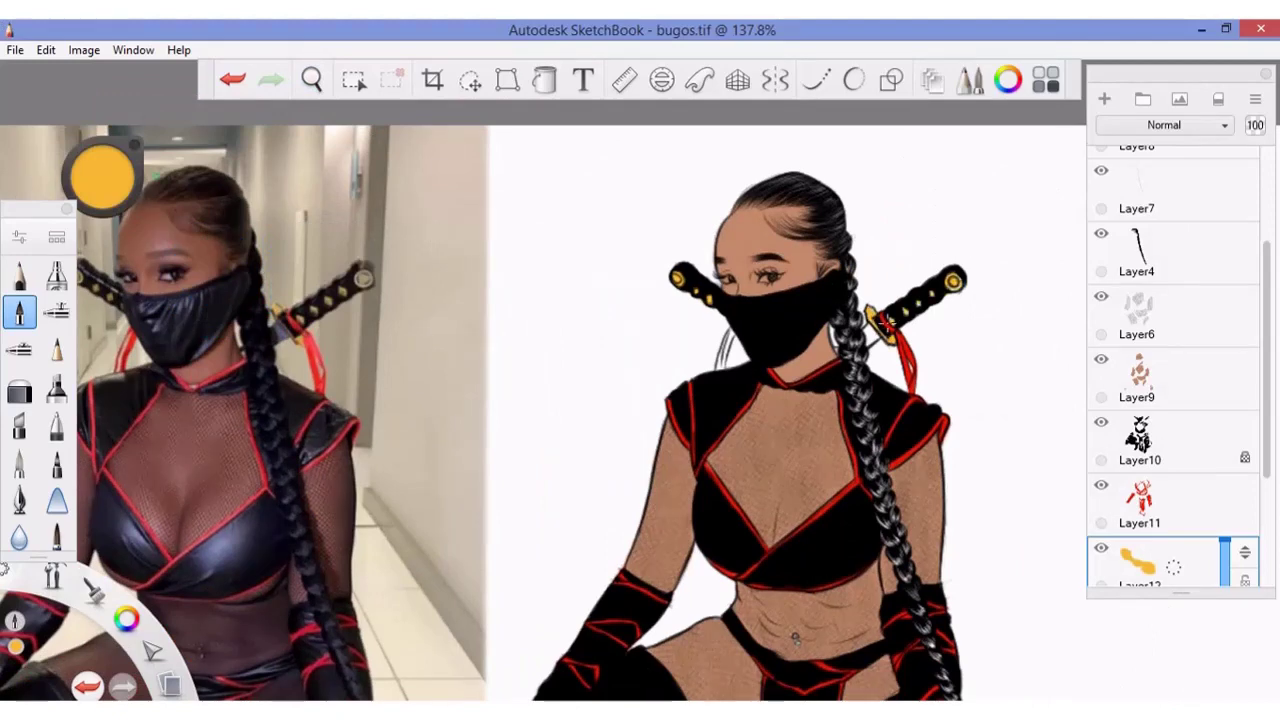
- Set the brush colour to light grey and zoom in on the lower body
click(1008, 80)
click(1034, 371)
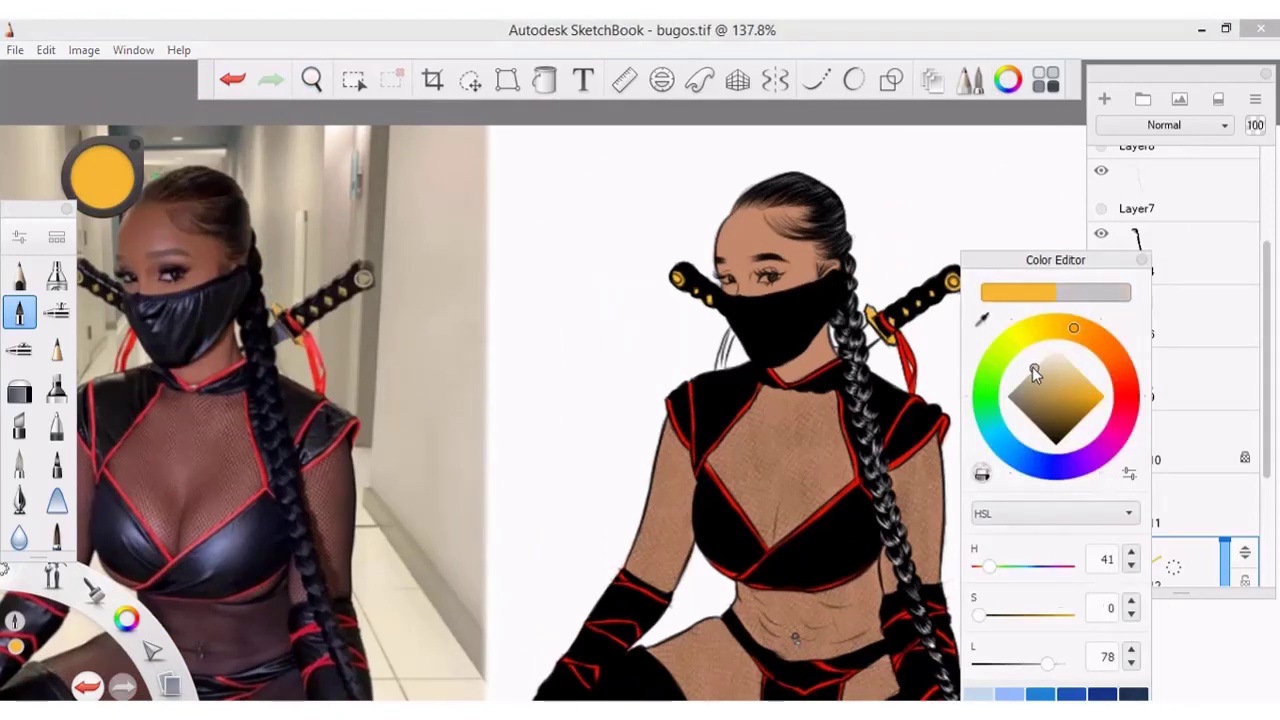
click(1004, 307)
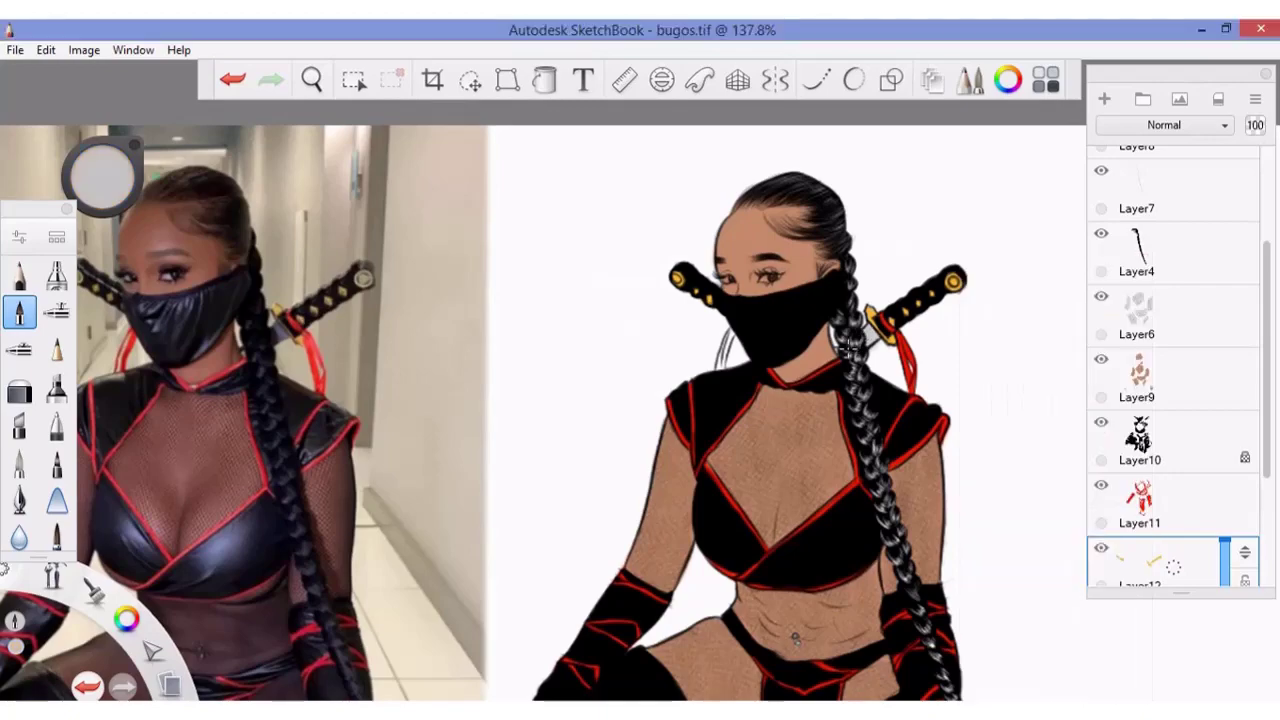
click(311, 80)
mouse_move(363, 137)
mouse_down()
mouse_move(374, 222)
mouse_move(388, 62)
mouse_up()
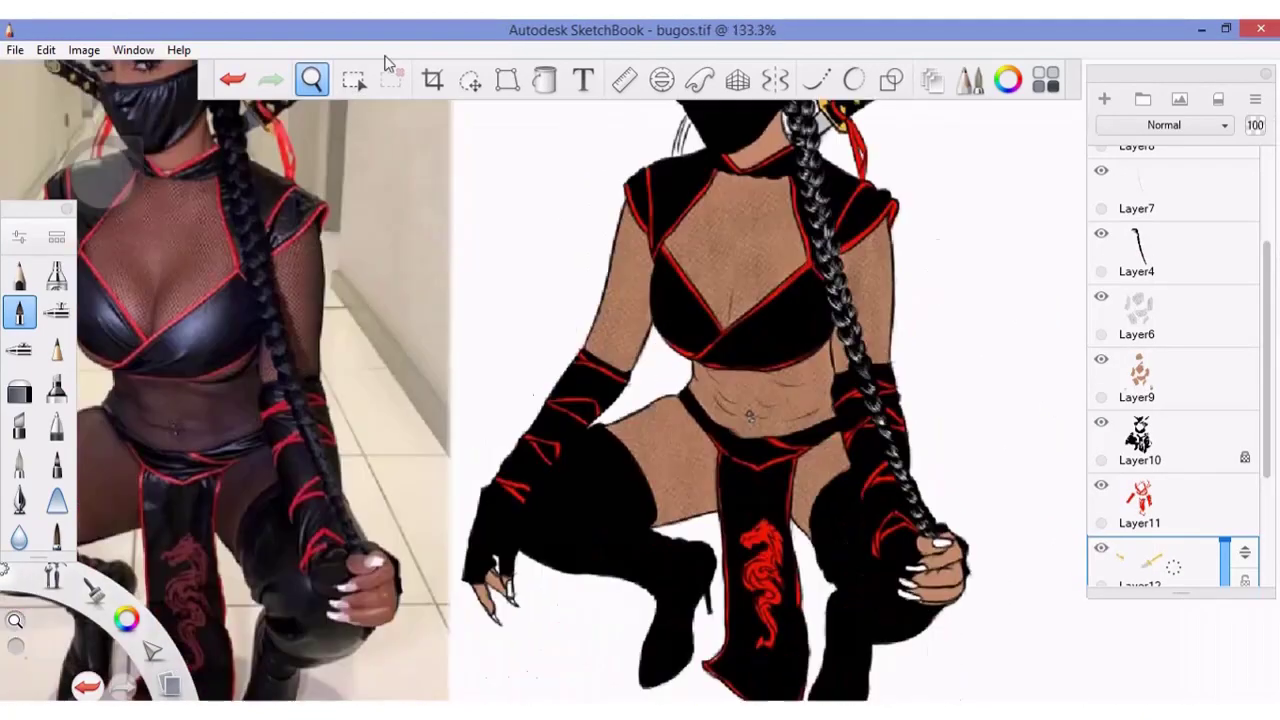
- Choose a near-white pink, then a stronger pink, undoing the last stroke on Layer12
click(1008, 80)
click(1118, 430)
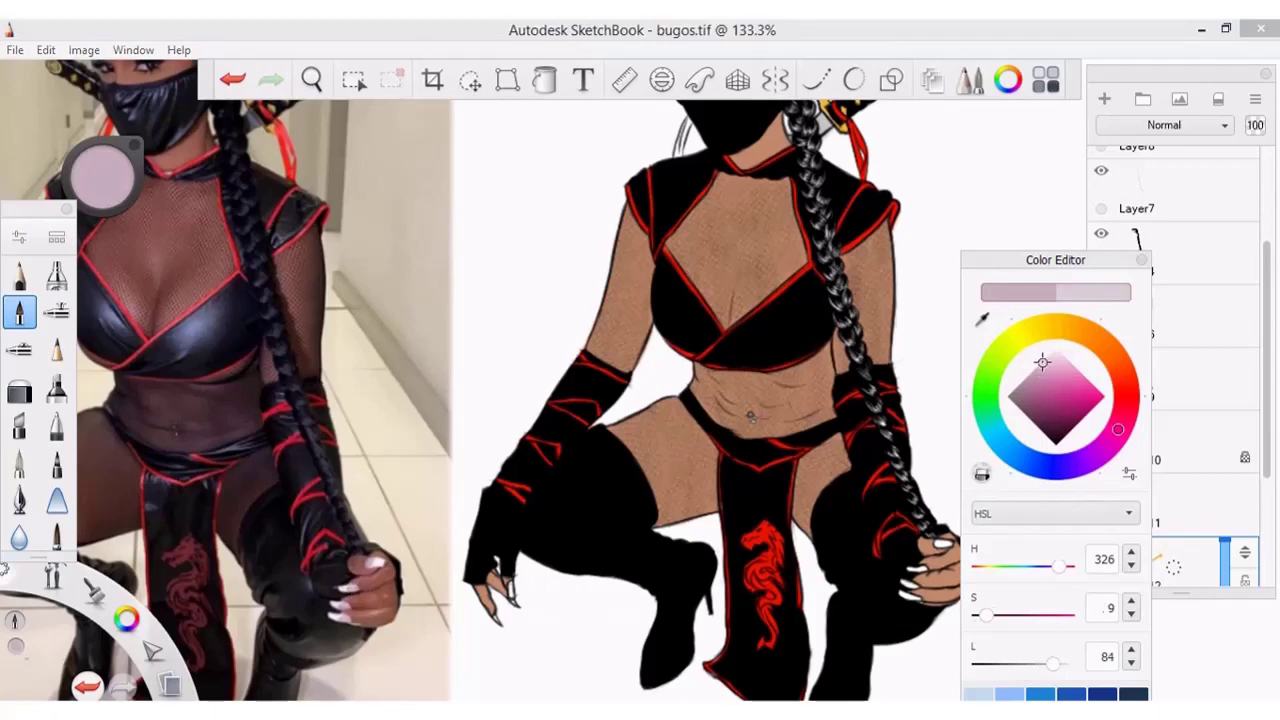
drag(1042, 363, 1124, 285)
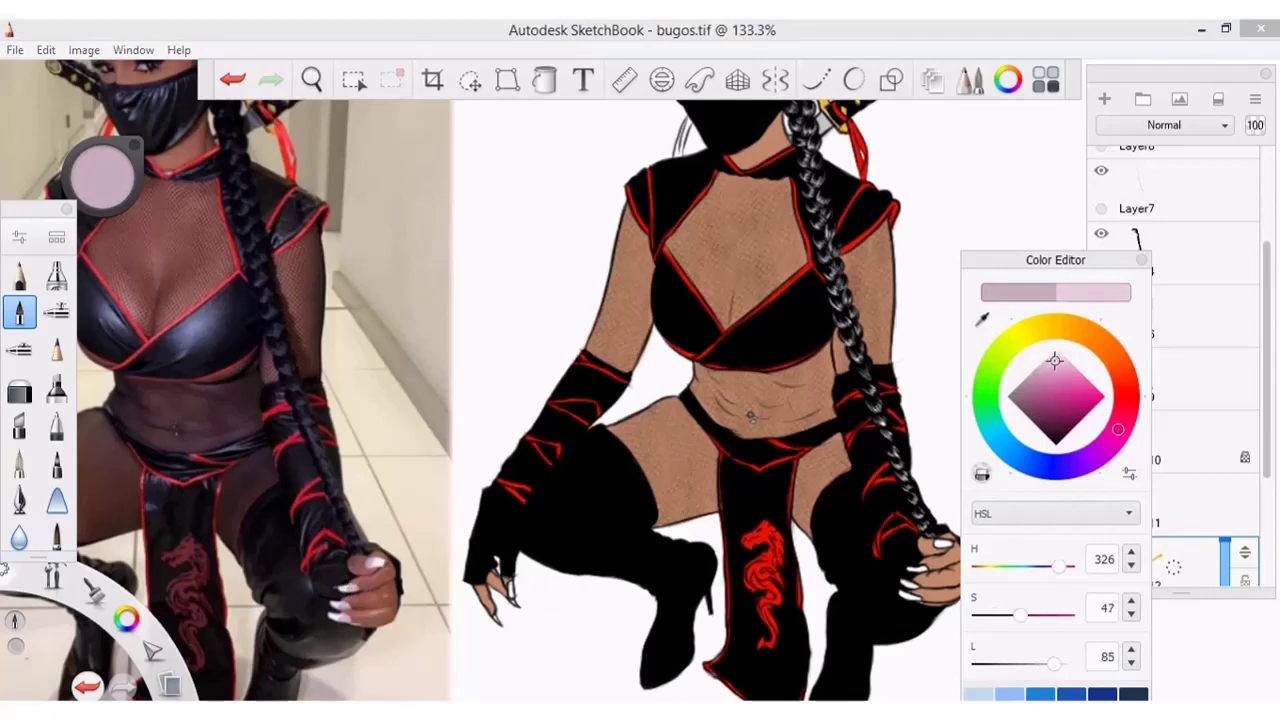
click(1141, 260)
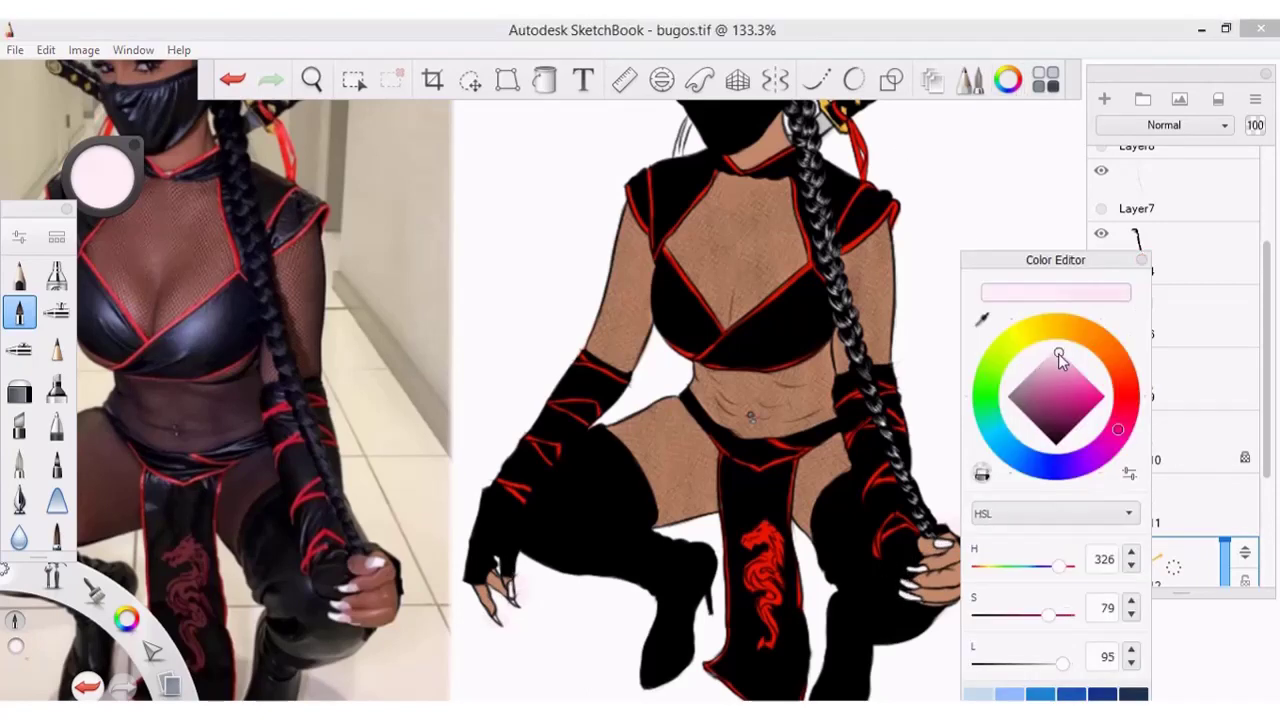
click(1058, 353)
key(ctrl+z)
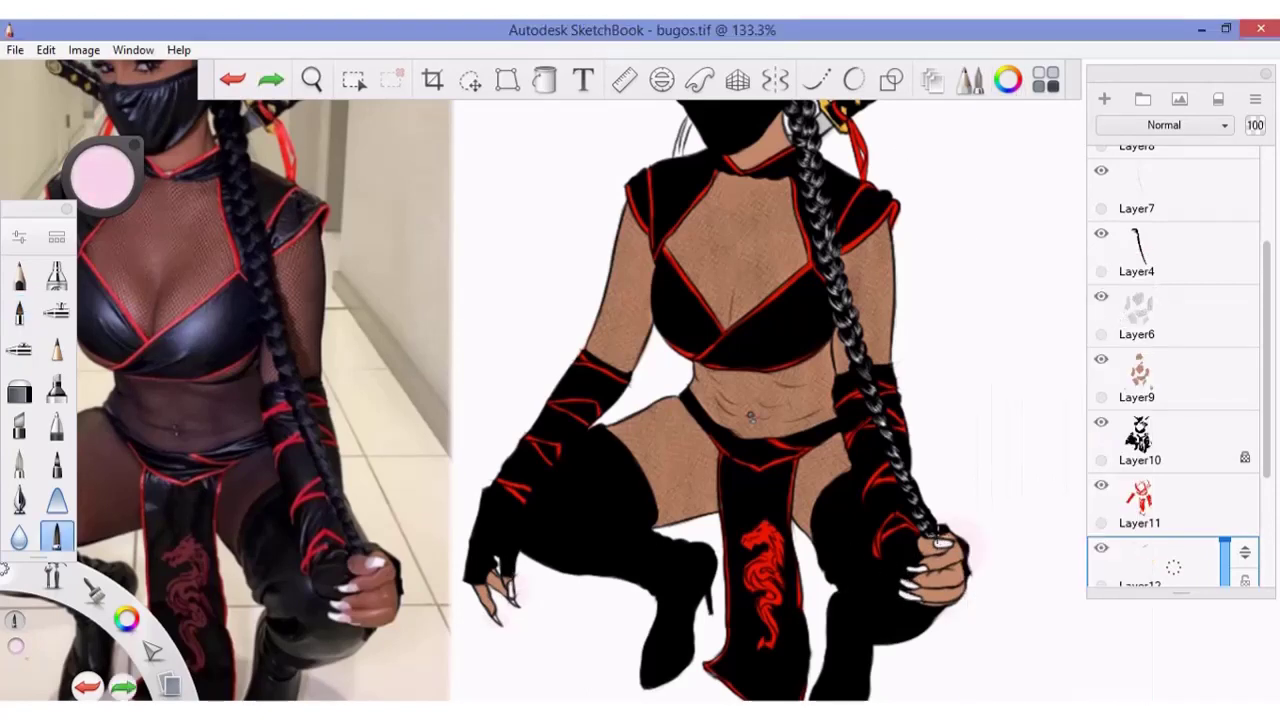
- Switch to a softer brush, fine-tune the pink, and zoom in on the figure
click(936, 541)
click(1008, 80)
click(1062, 363)
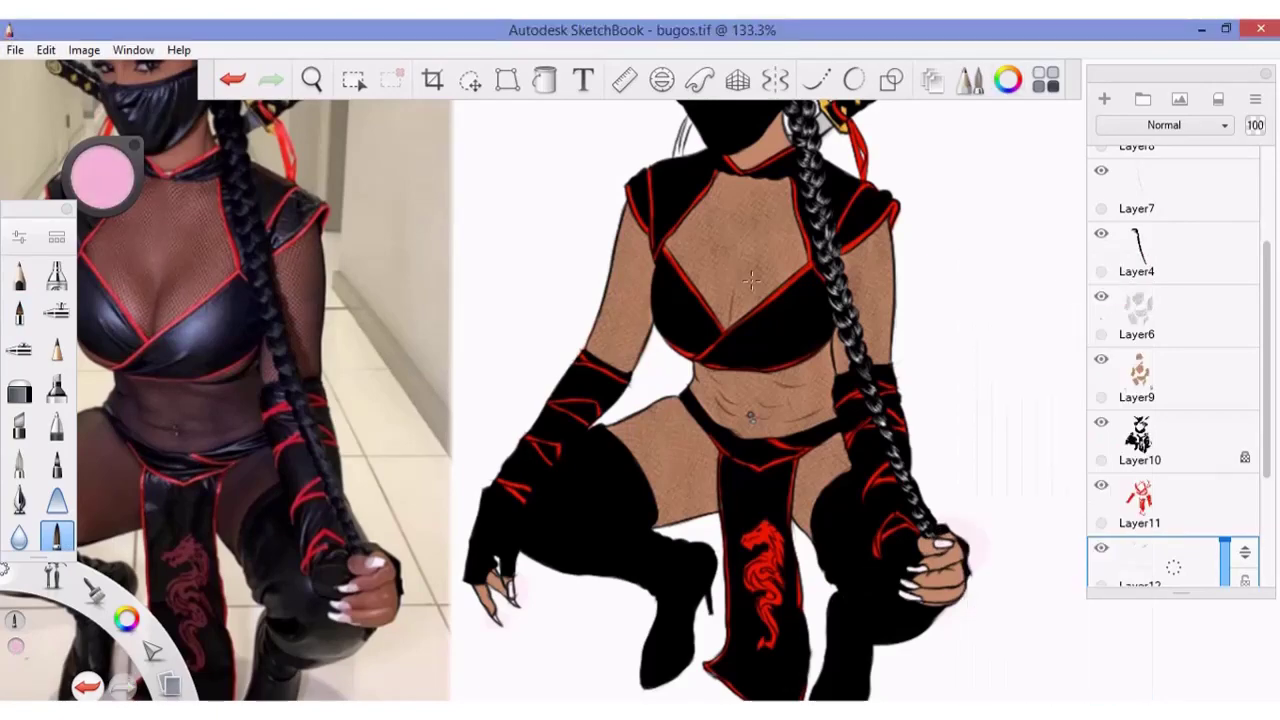
click(311, 80)
drag(441, 236, 630, 392)
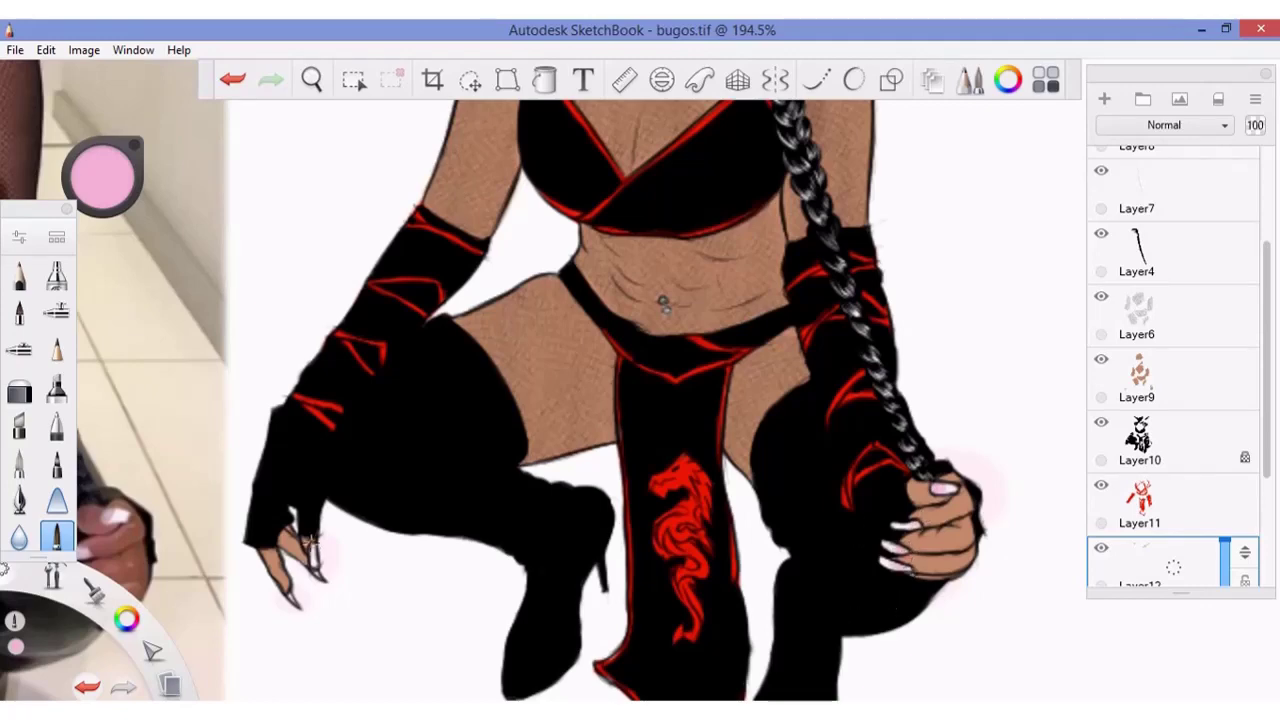
- Cycle through Layer11, Layer10 and Layer9, dismissing the locked-transparency warning, ending on Layer11
click(1150, 505)
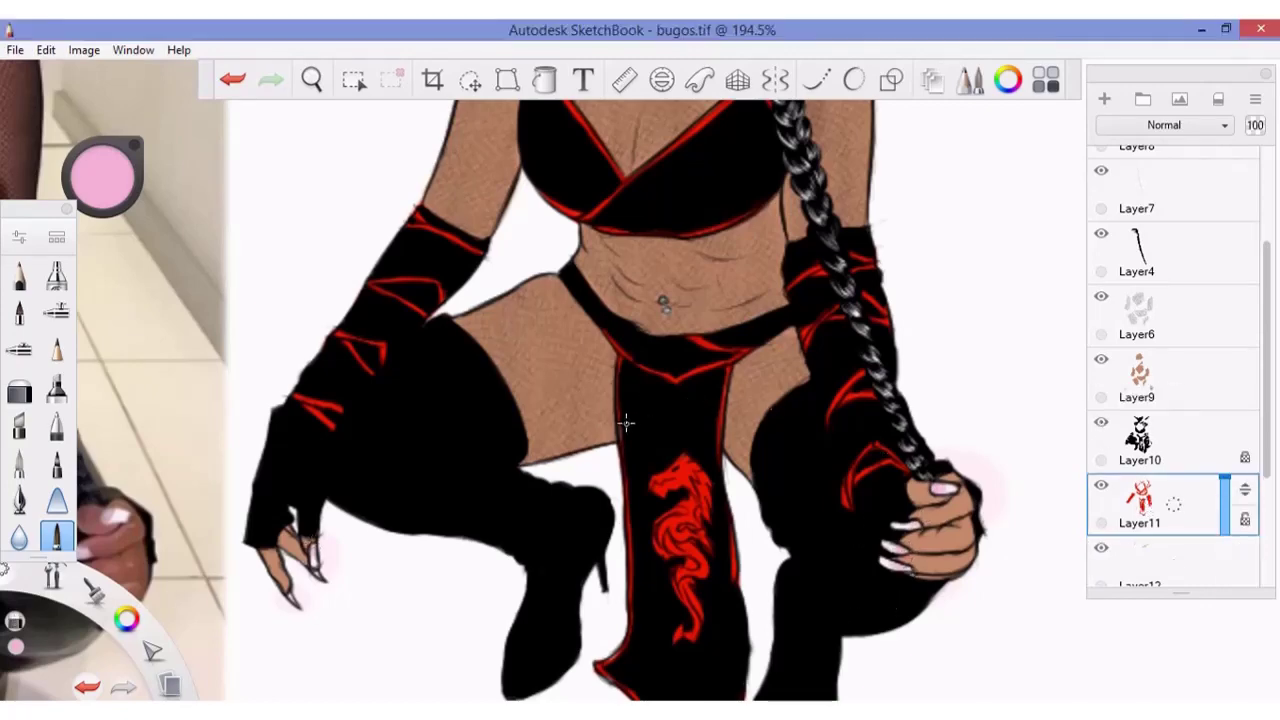
click(1150, 440)
click(620, 435)
key(Return)
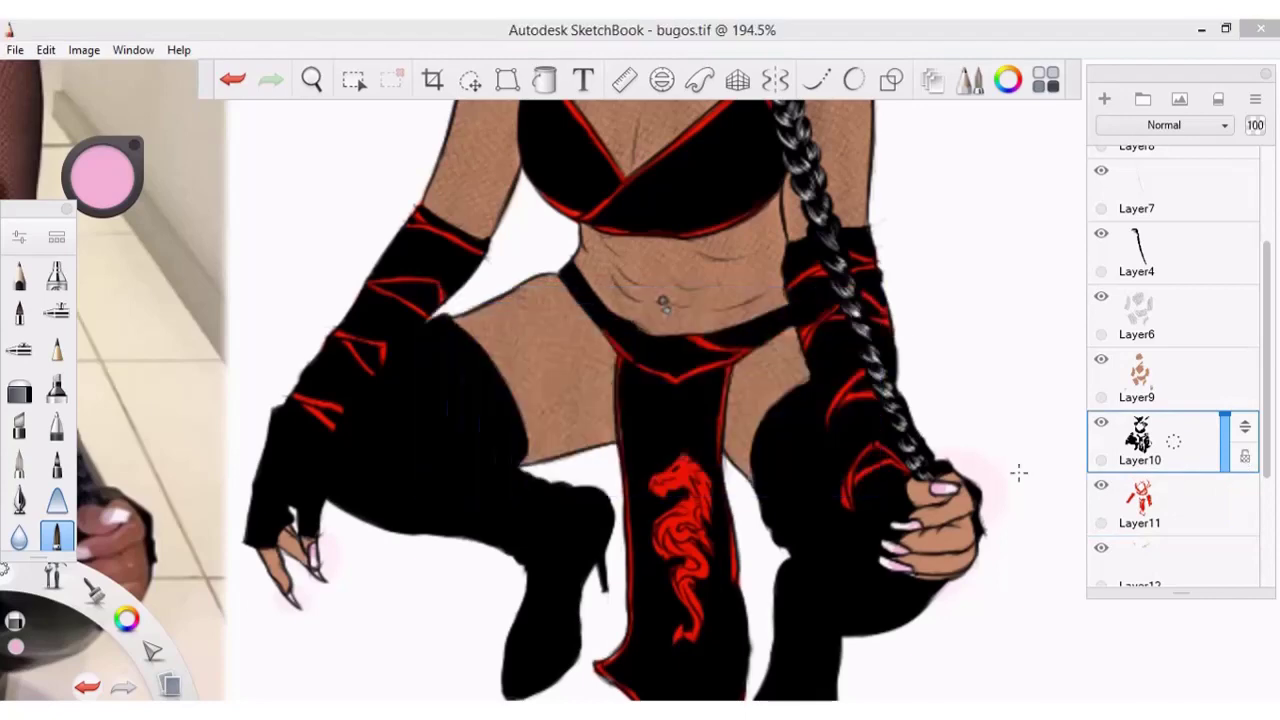
click(1150, 378)
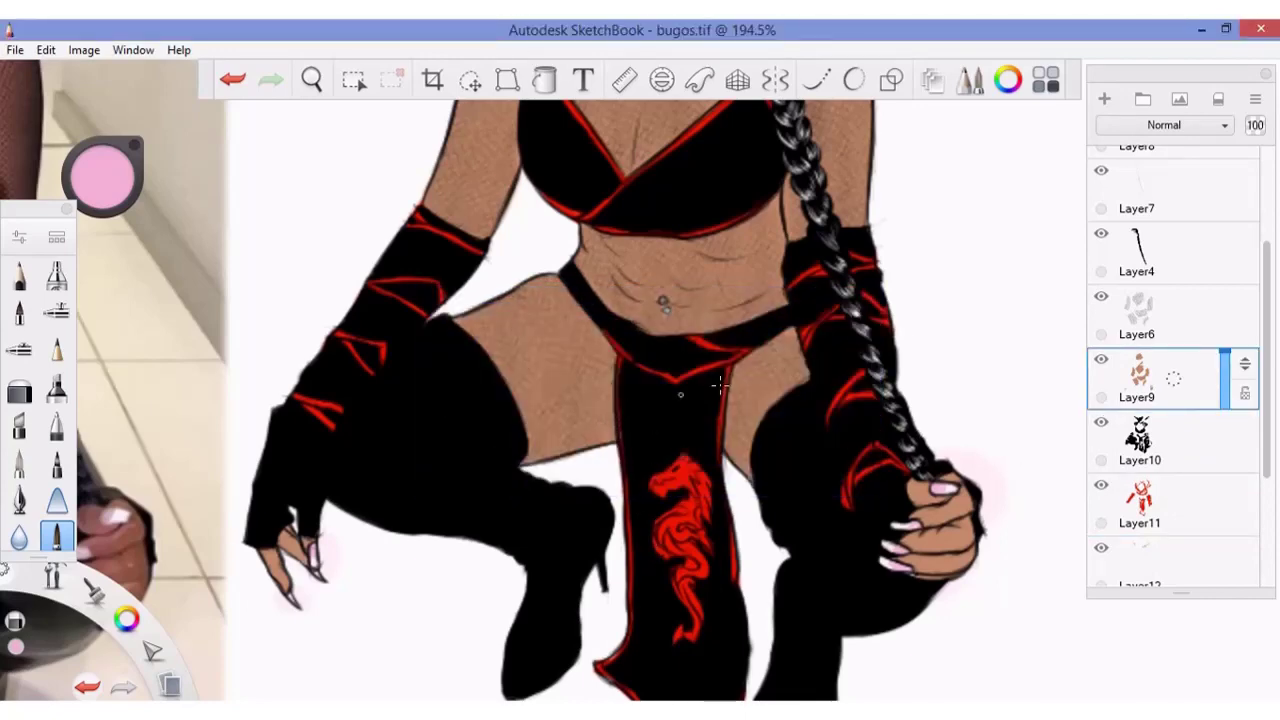
click(1150, 503)
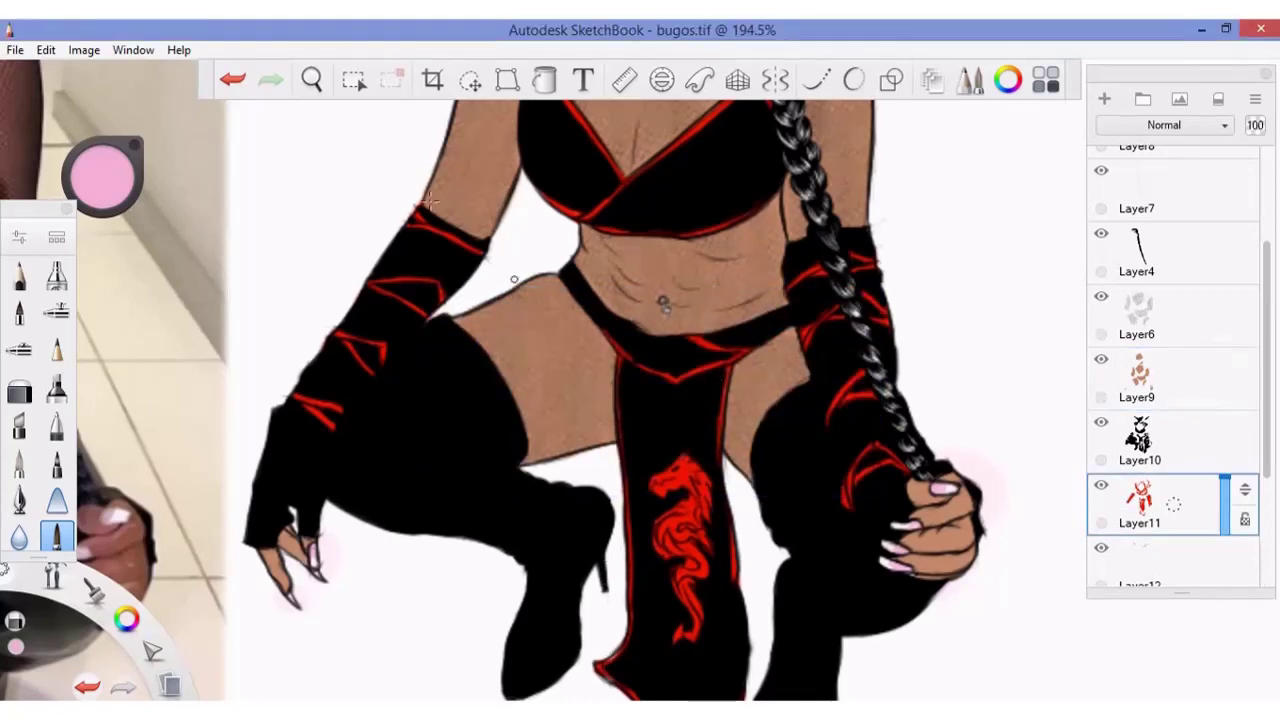
scroll(429, 203, down, 5)
scroll(352, 180, down, 1)
scroll(352, 180, down, 1)
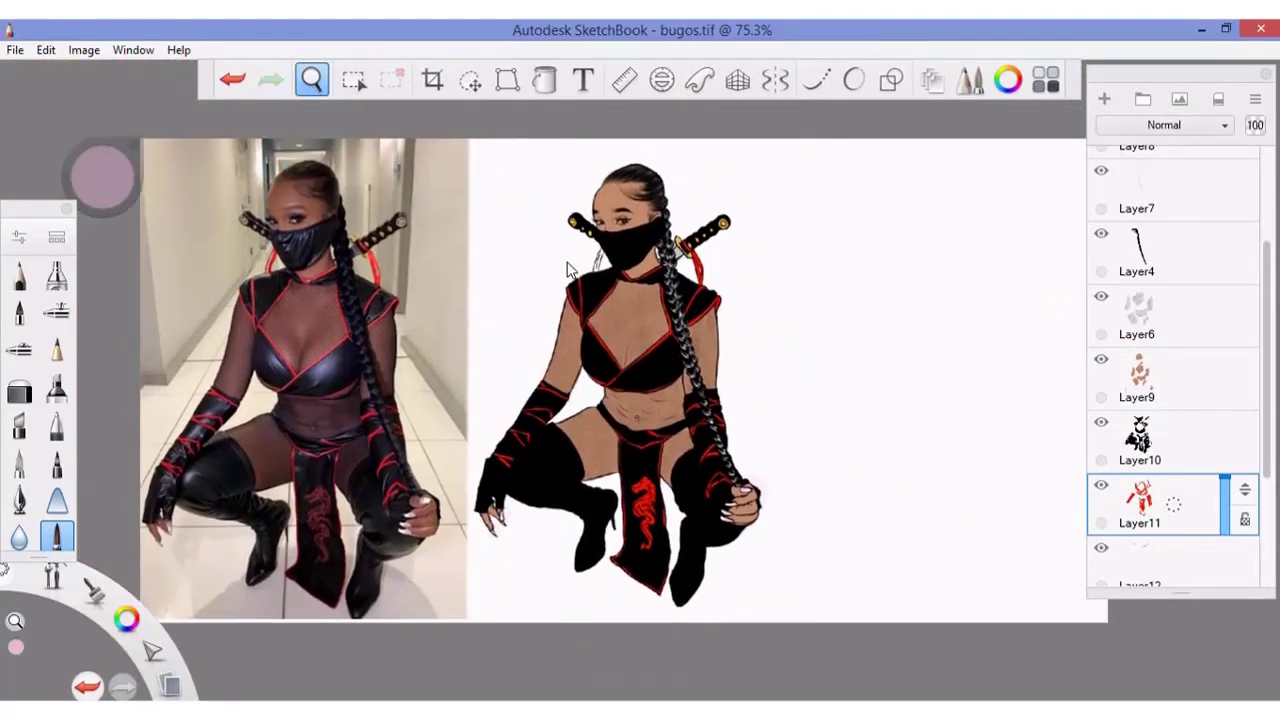
- Add a new layer above Layer9 and set the paint colour to white
scroll(571, 266, up, 2)
click(1150, 378)
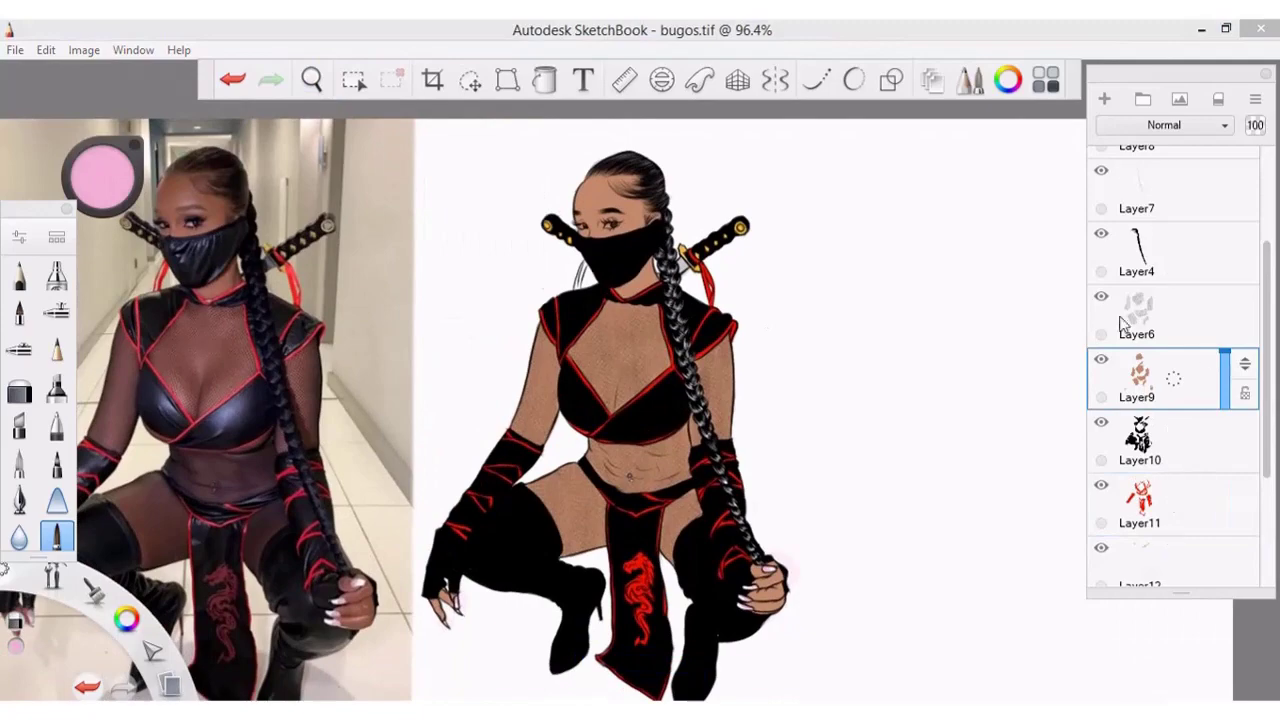
click(1104, 98)
click(1007, 80)
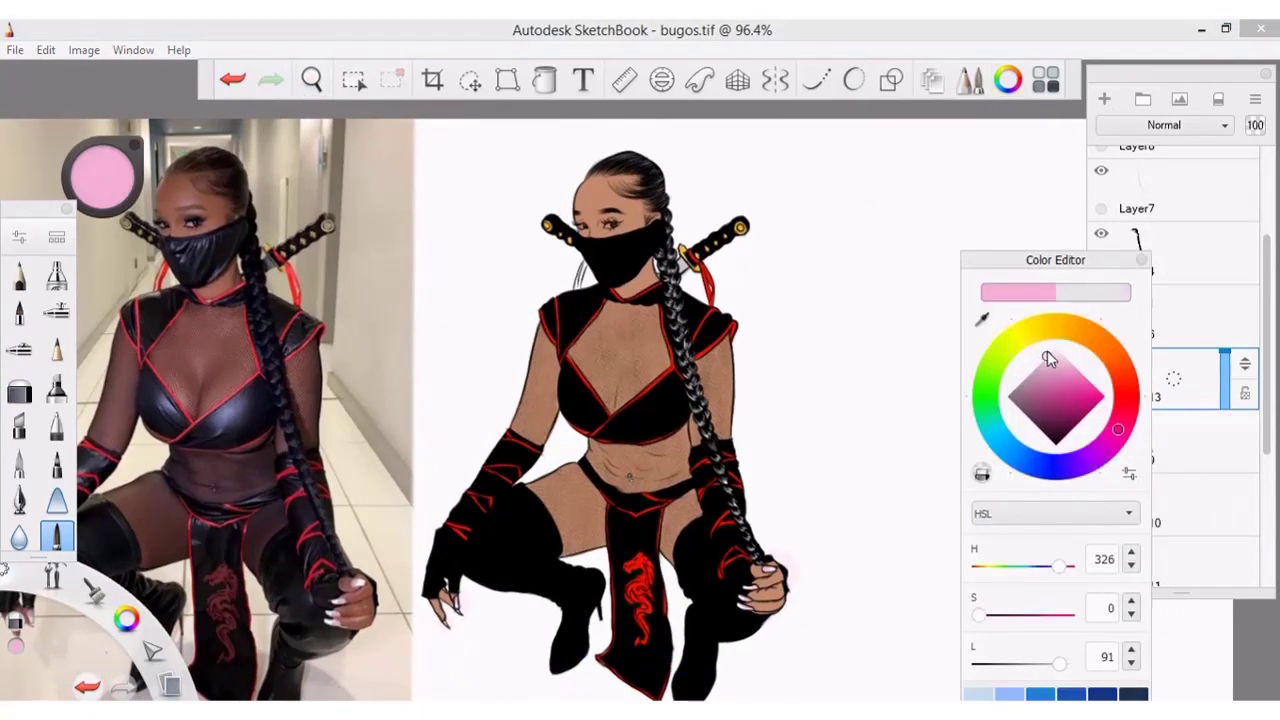
click(1049, 360)
- Zoom in on the face, dab a white highlight on the eye, then zoom back out
click(311, 80)
drag(329, 380, 420, 457)
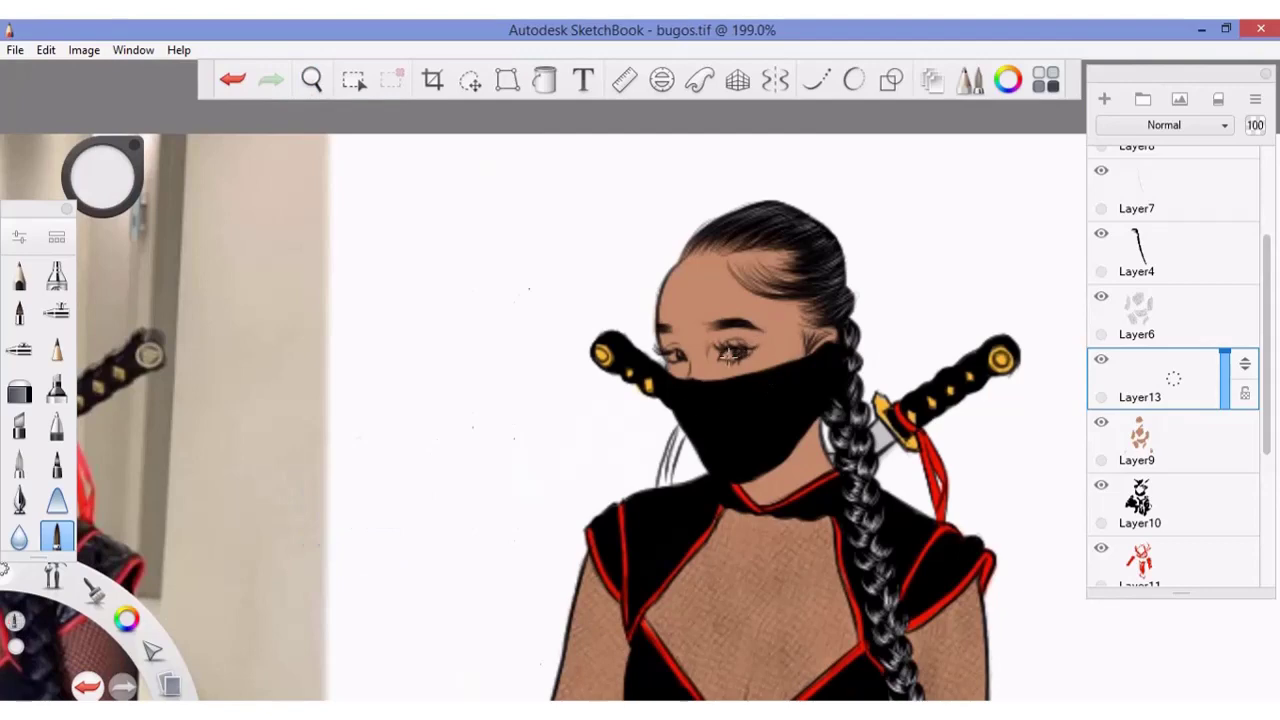
click(730, 352)
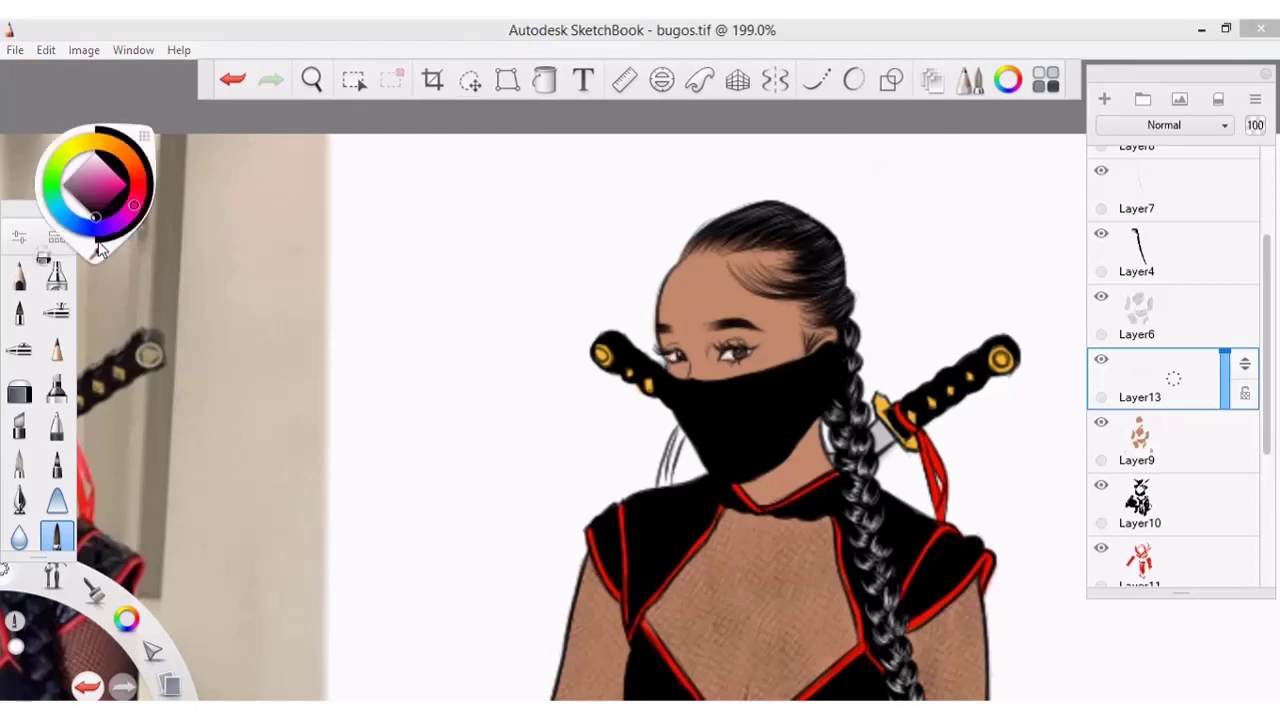
scroll(390, 165, down, 5)
drag(465, 340, 505, 327)
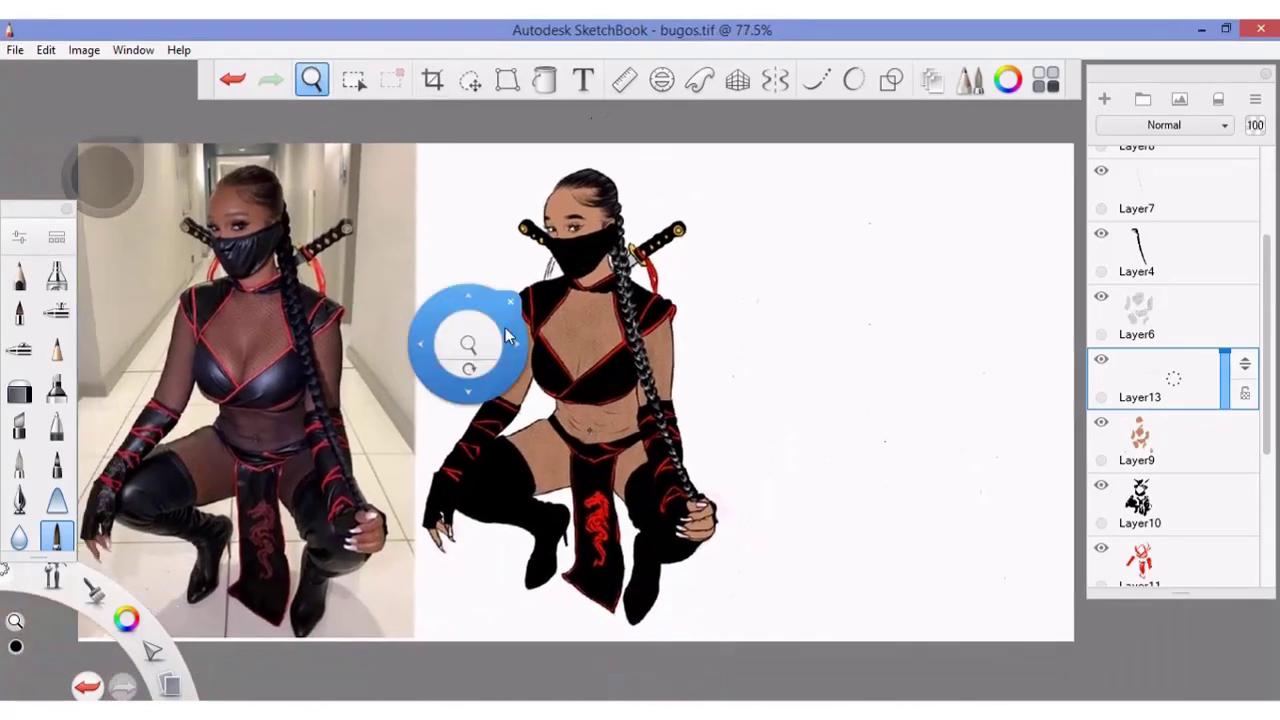
scroll(1270, 415, down, 10)
scroll(1270, 290, up, 15)
- Add a new top layer and set up the pen brush, undoing a test stroke
scroll(1270, 290, up, 3)
click(1104, 98)
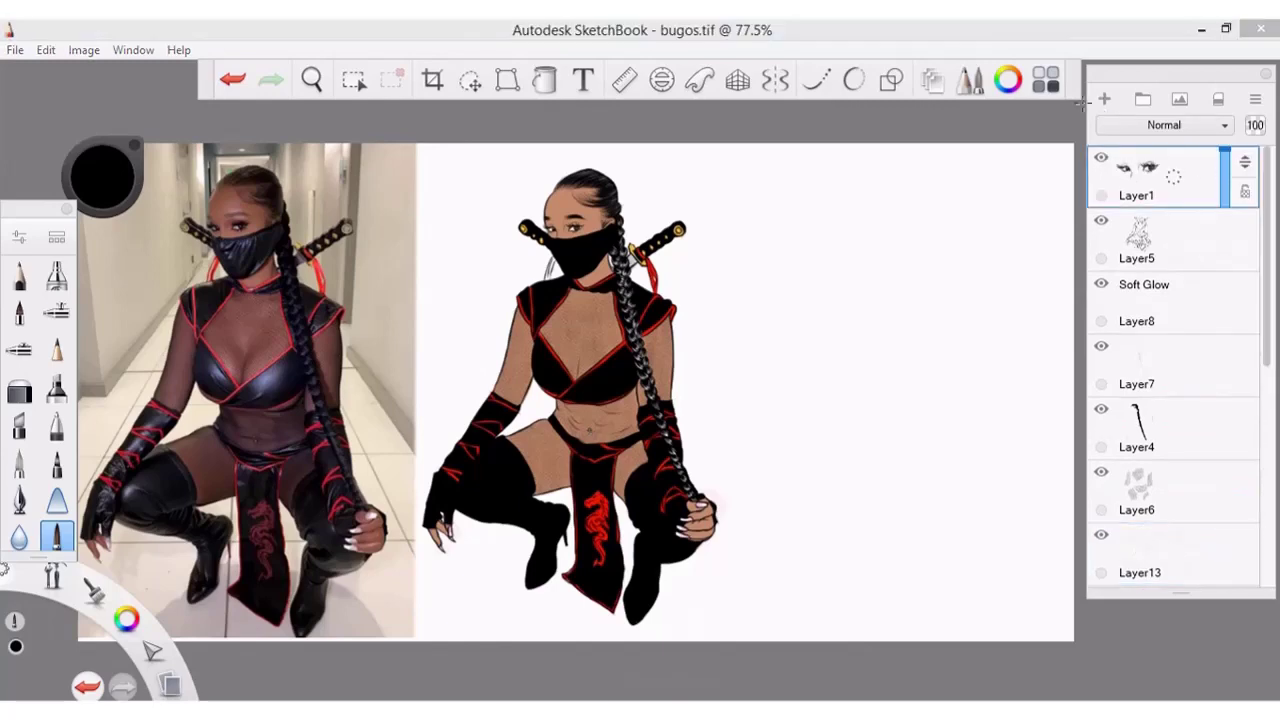
key(ctrl+z)
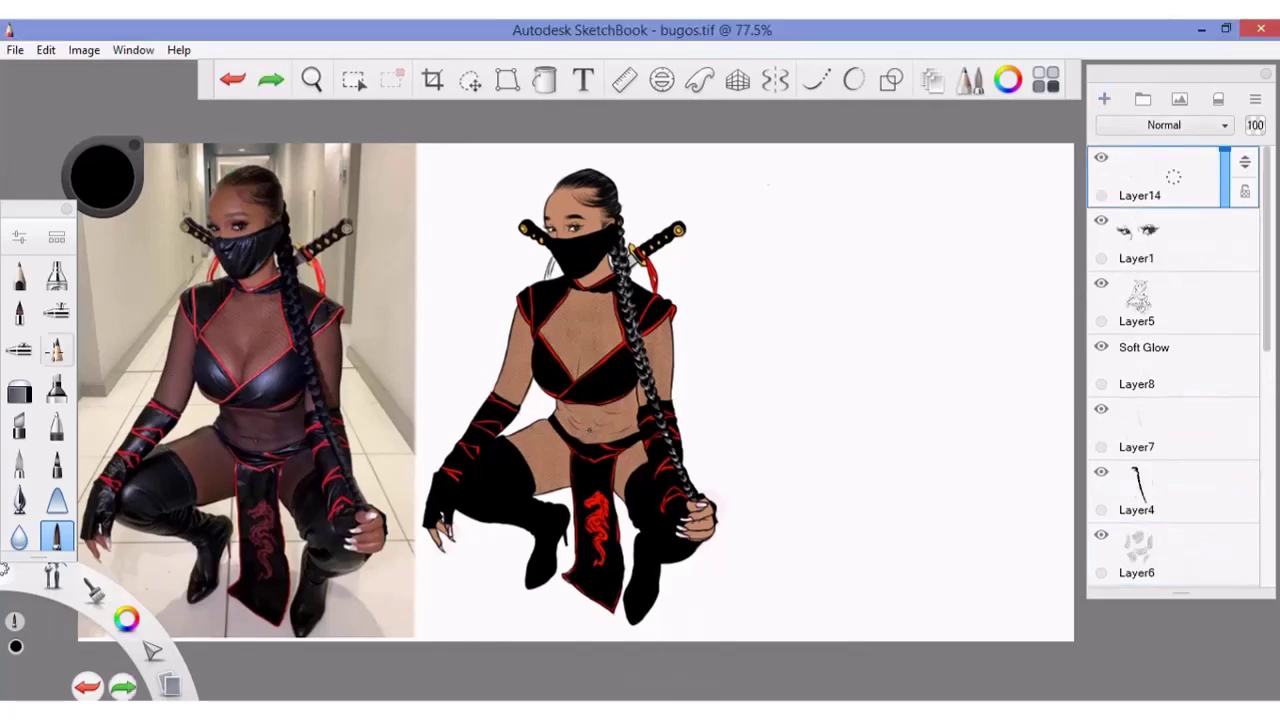
click(19, 312)
drag(740, 174, 784, 189)
click(785, 192)
key(ctrl+z)
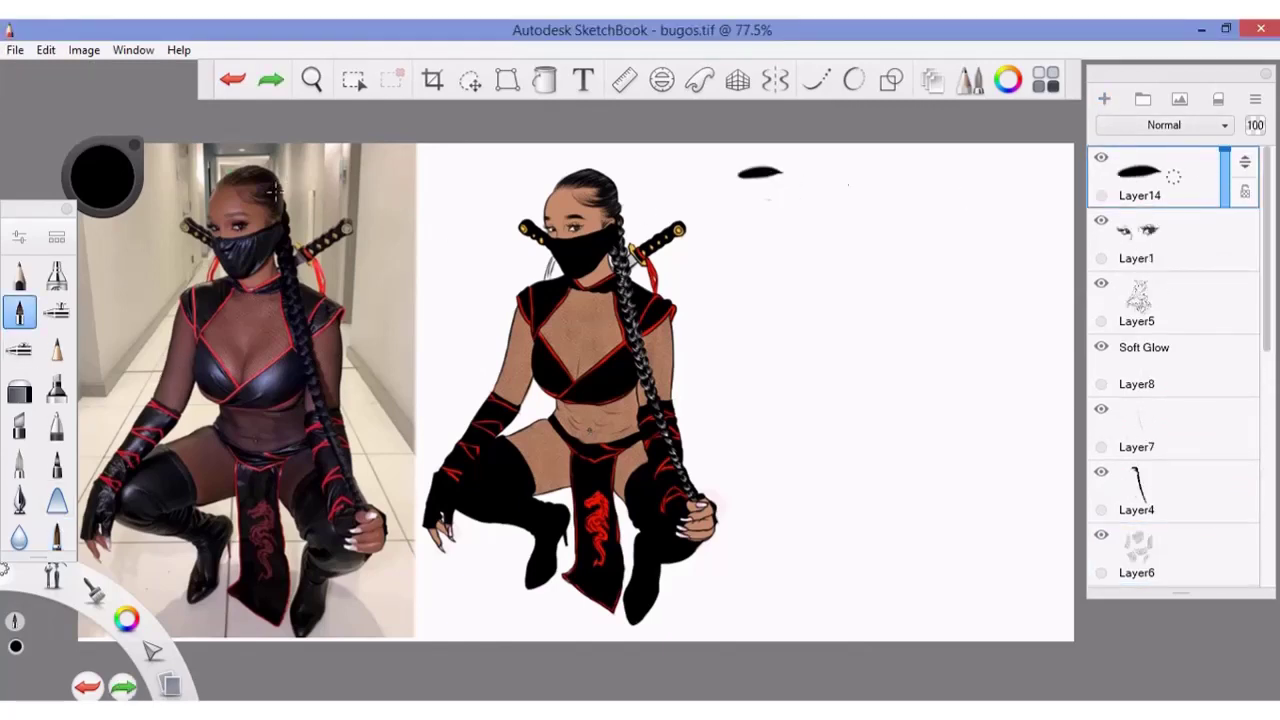
key(ctrl+z)
click(19, 312)
click(768, 166)
- Handwrite 'To Be Continued' and an underlined 'Thanks For Watching' at the top right
mouse_move(703, 172)
mouse_down()
mouse_move(918, 206)
mouse_move(1024, 184)
mouse_up()
mouse_move(742, 241)
mouse_down()
mouse_move(796, 264)
mouse_move(916, 274)
mouse_move(964, 262)
mouse_up()
drag(870, 300, 1002, 300)
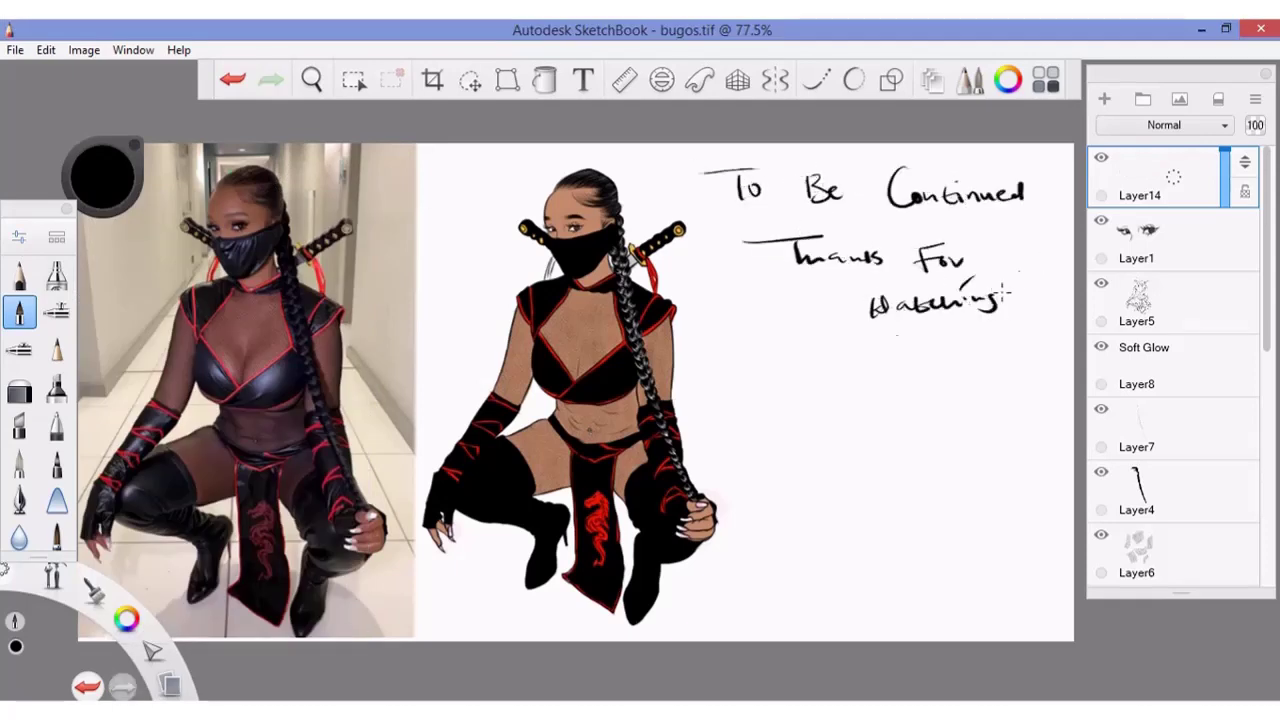
drag(832, 336, 1008, 320)
drag(942, 332, 962, 356)
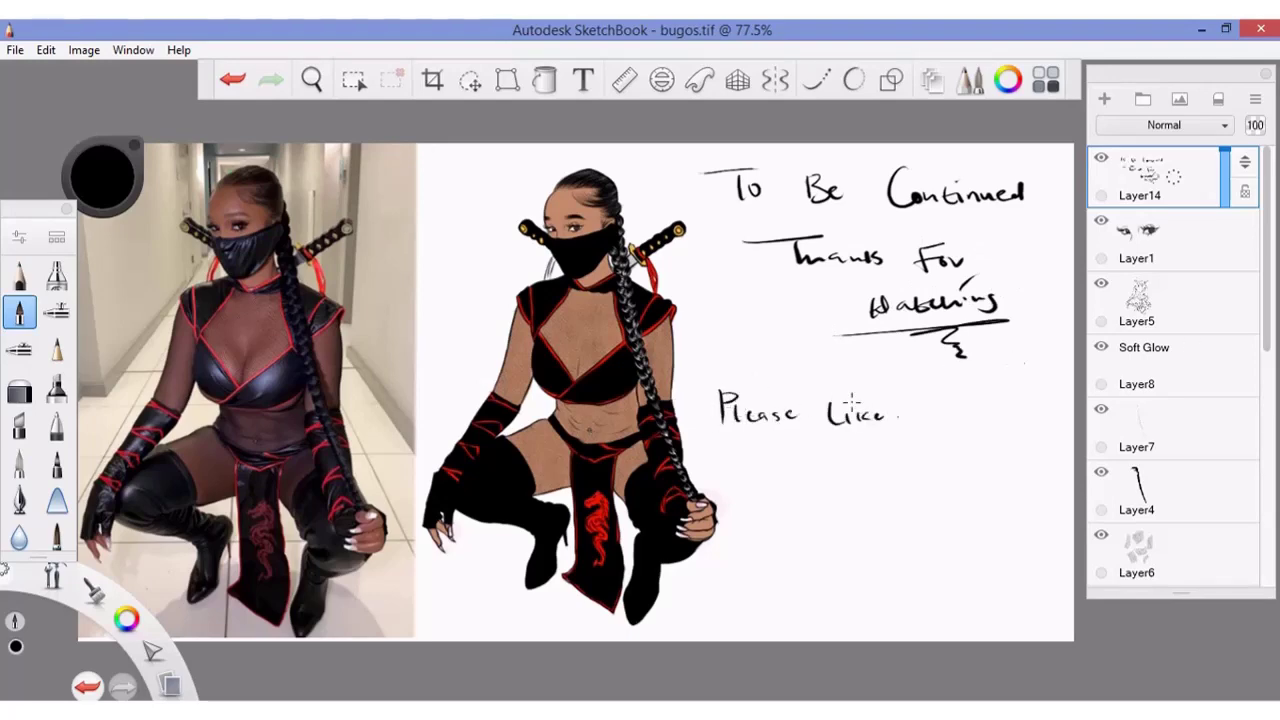
- Write the 'Subscribe' and 'Comment.' lines of the note below
drag(986, 412, 1028, 408)
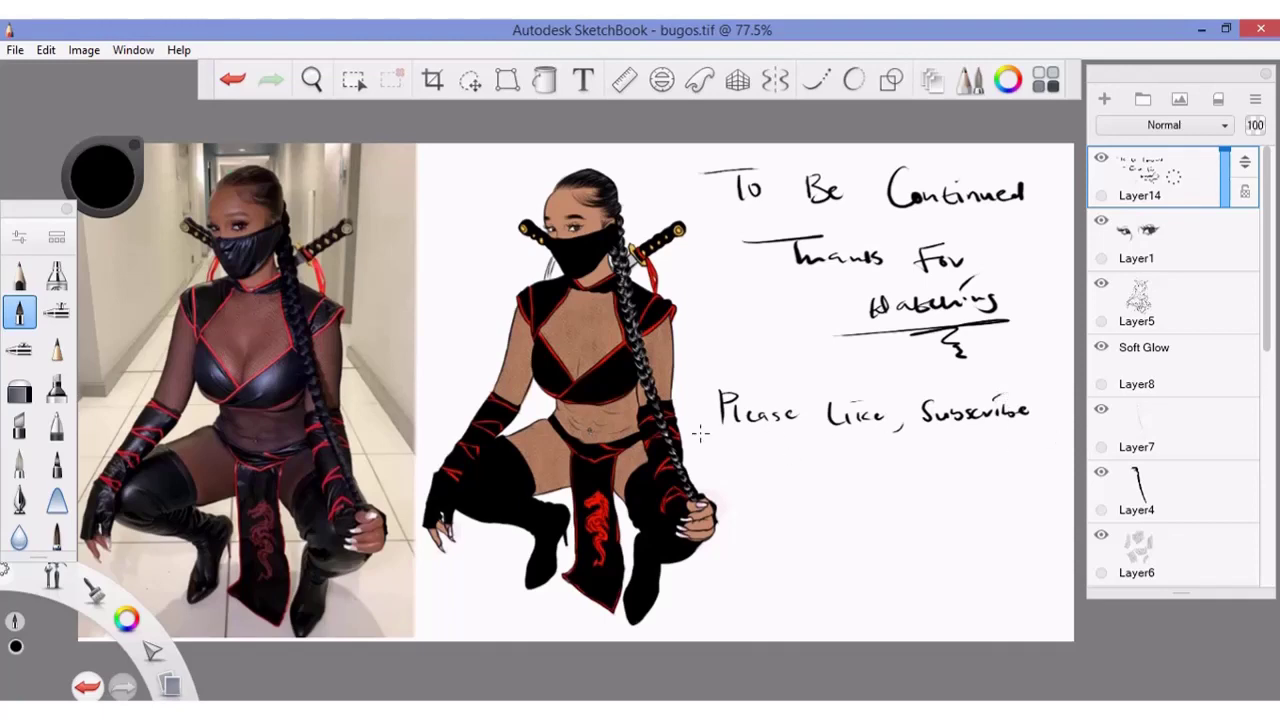
drag(718, 460, 776, 462)
drag(816, 460, 1014, 460)
drag(776, 494, 918, 506)
click(924, 505)
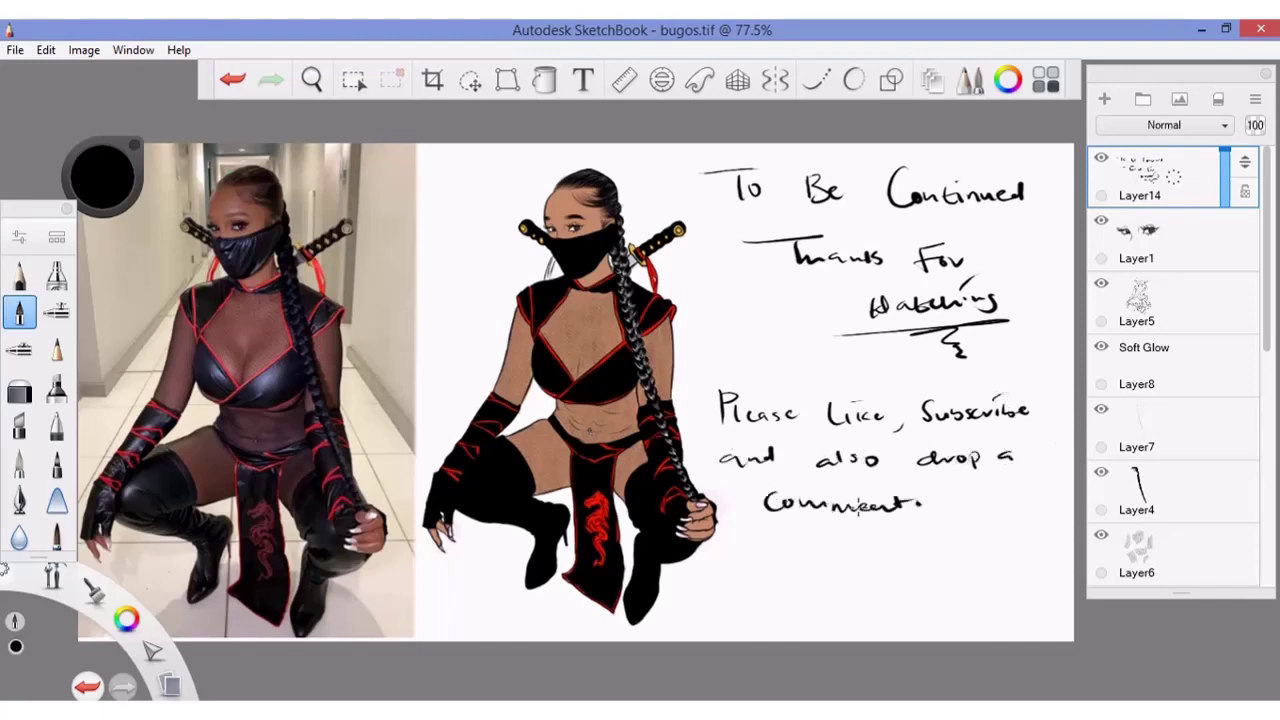
- Toggle the note layer's visibility to compare, leaving it hidden
click(1101, 160)
click(1101, 160)
click(1101, 159)
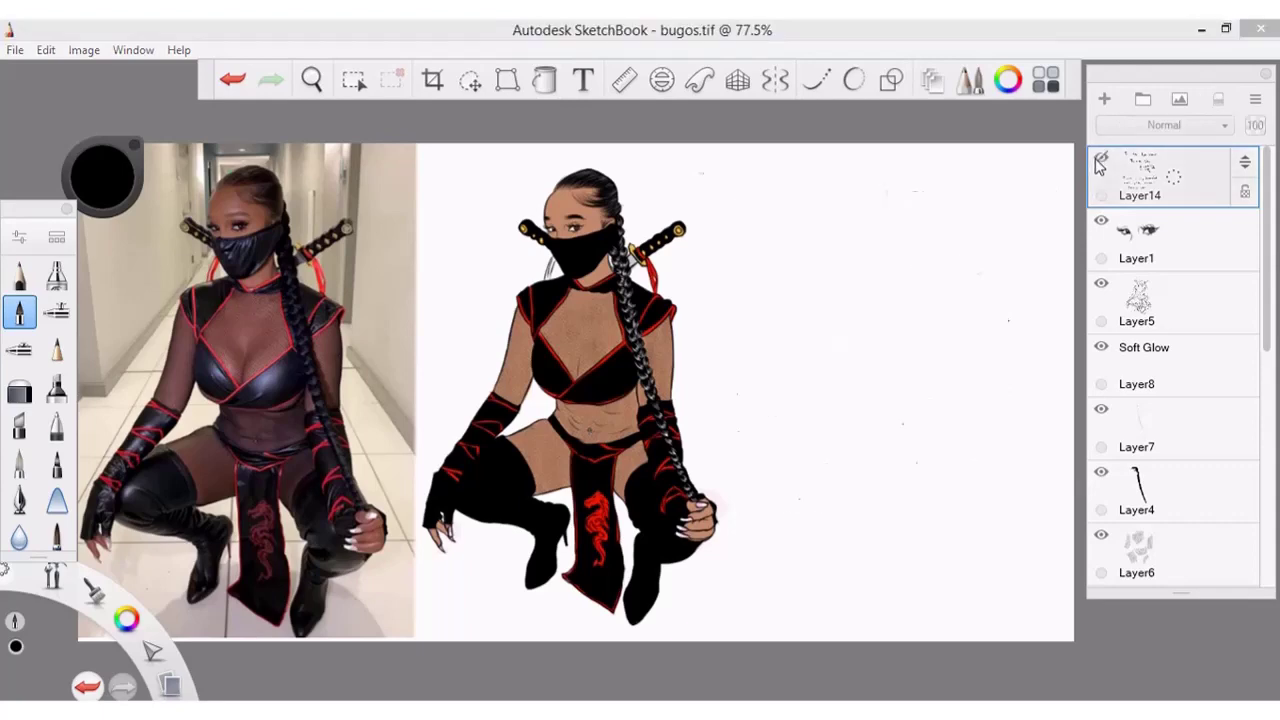
click(1101, 159)
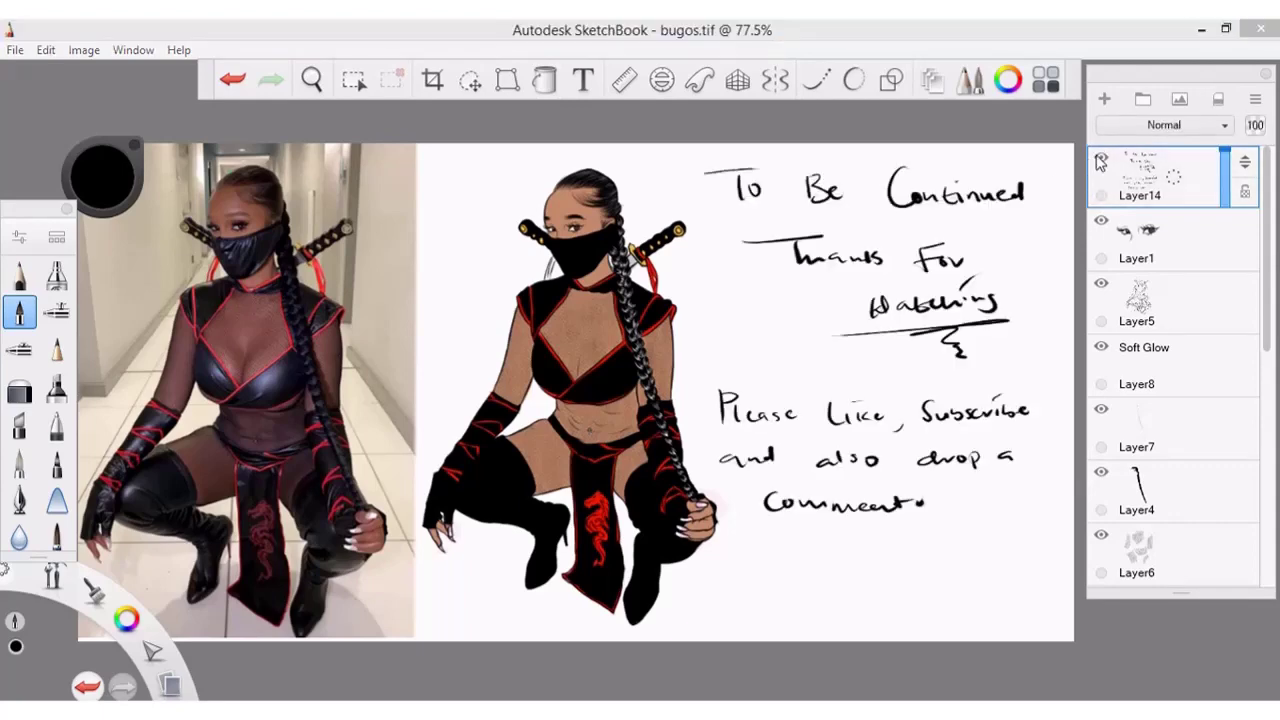
click(1101, 159)
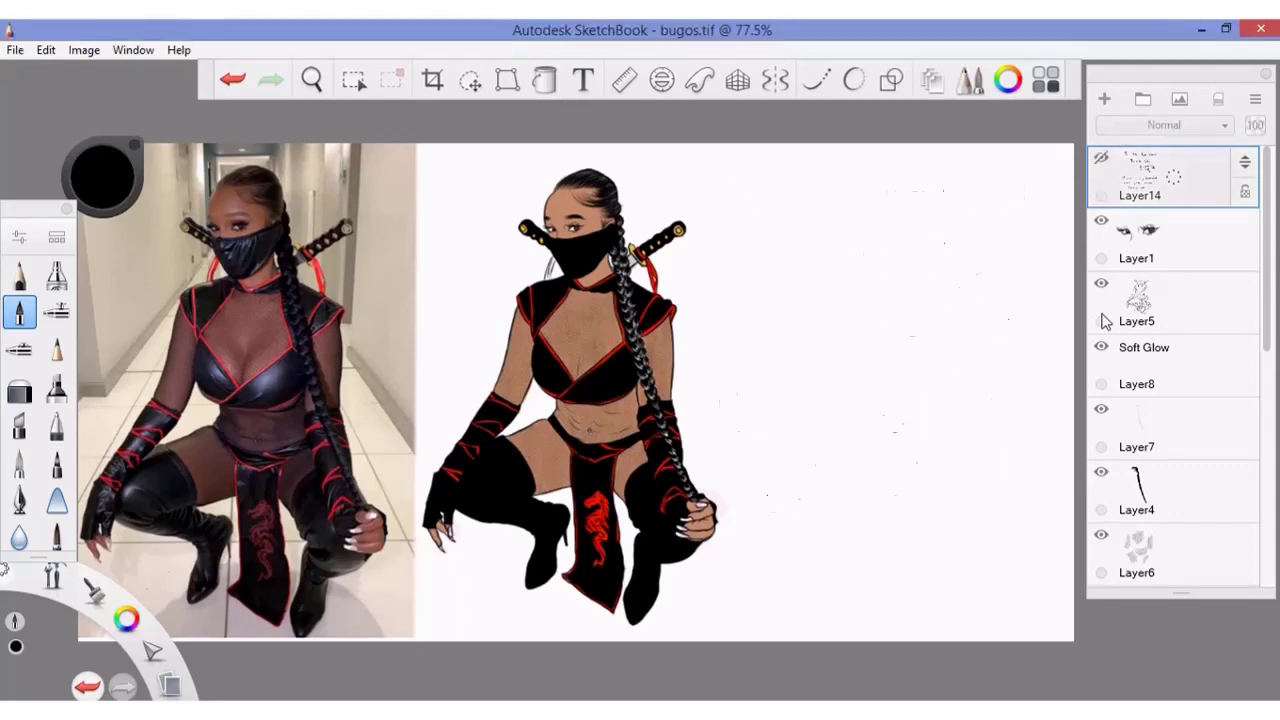